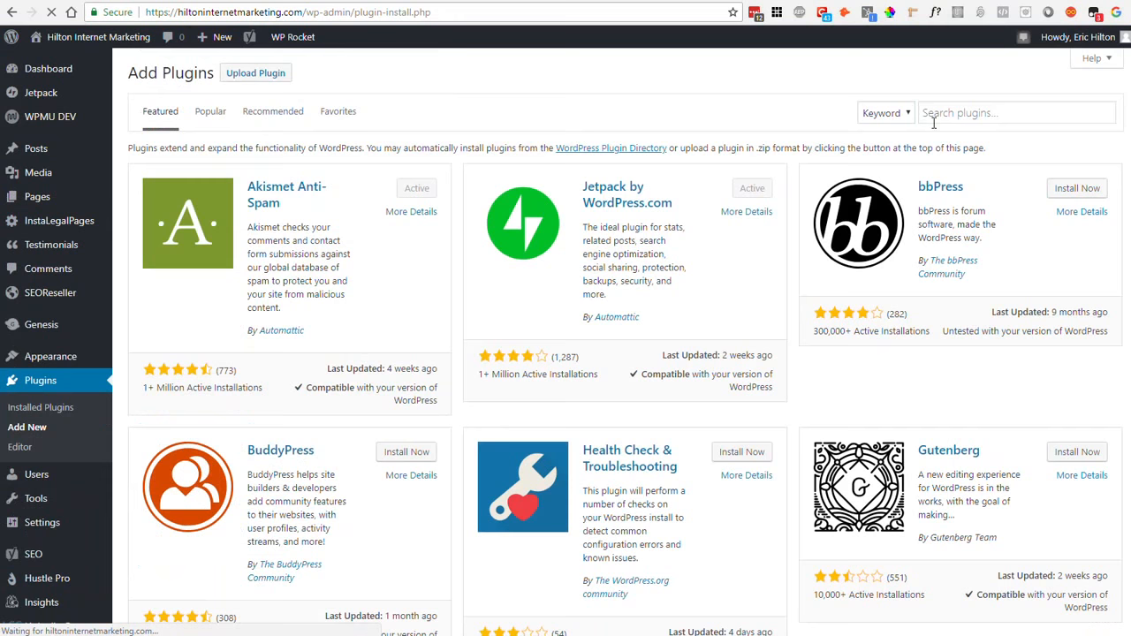
Search the plugin directory for "Yoast"
{"action": "left_click", "coordinate": [934, 115]}
{"action": "type", "text": "Yoast"}
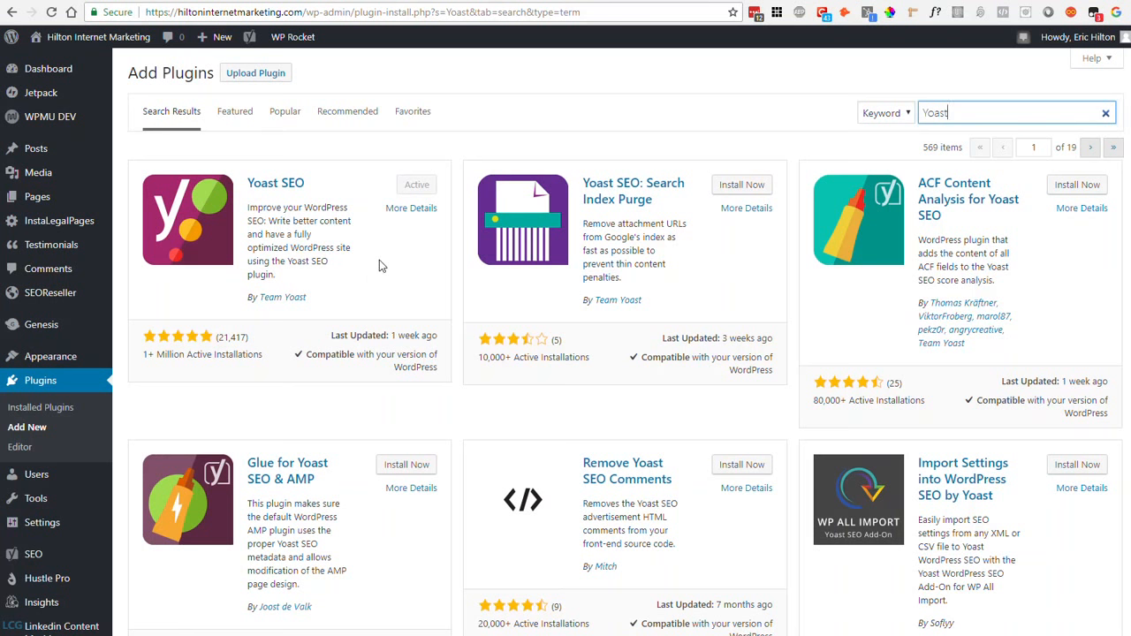
Open the list of all posts and review the columns offered in its Screen Options
{"action": "mouse_move", "coordinate": [37, 156]}
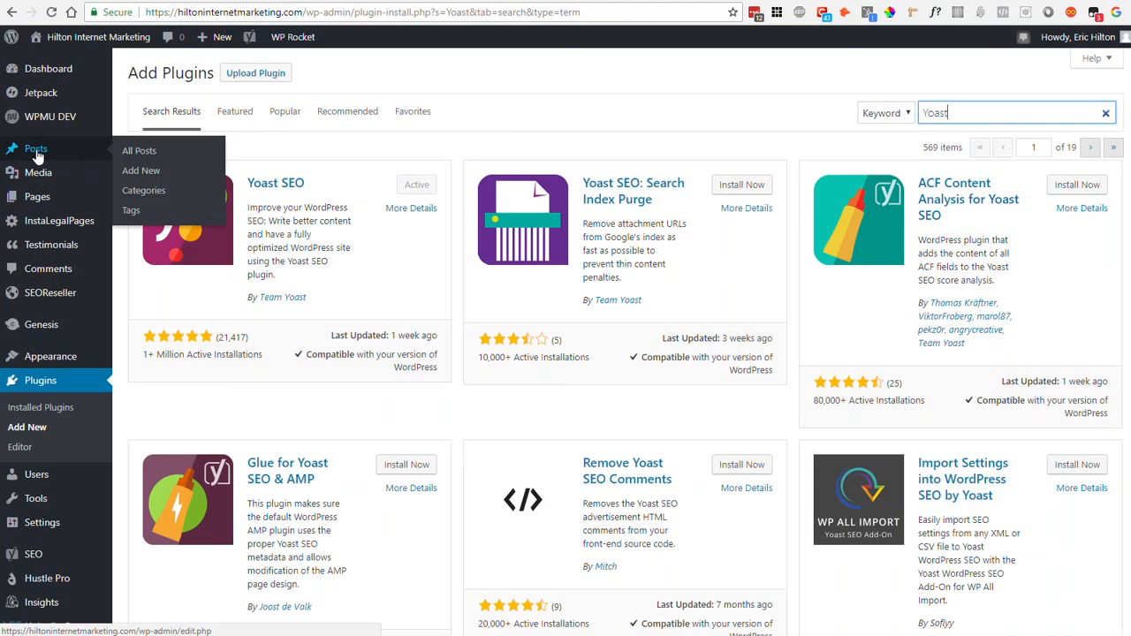
{"action": "left_click", "coordinate": [134, 154]}
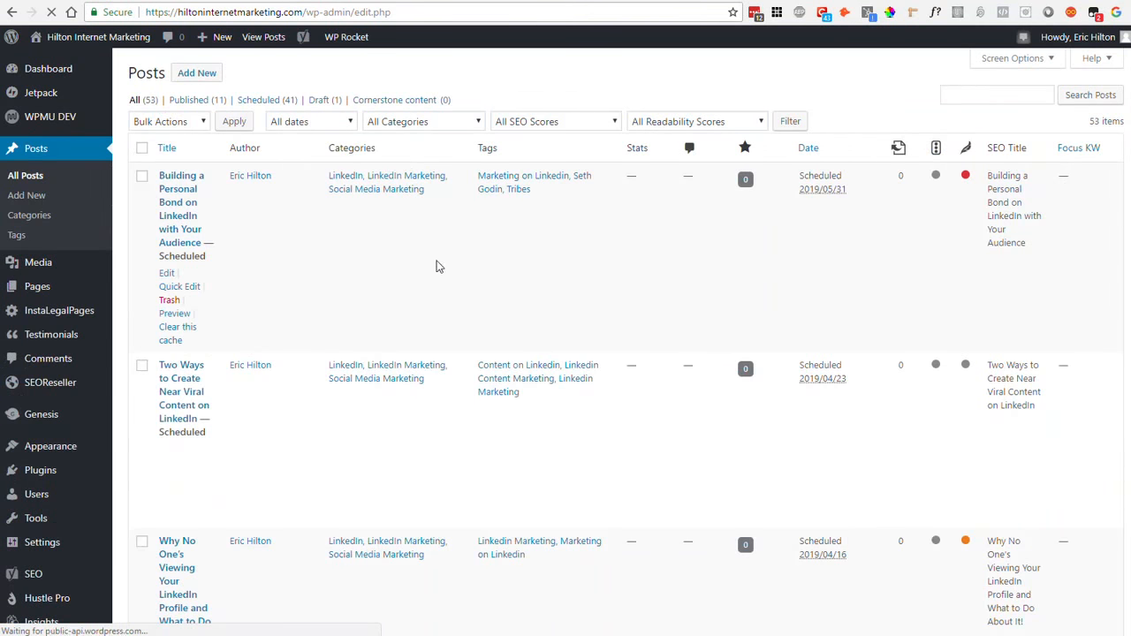
{"action": "left_click", "coordinate": [1050, 59]}
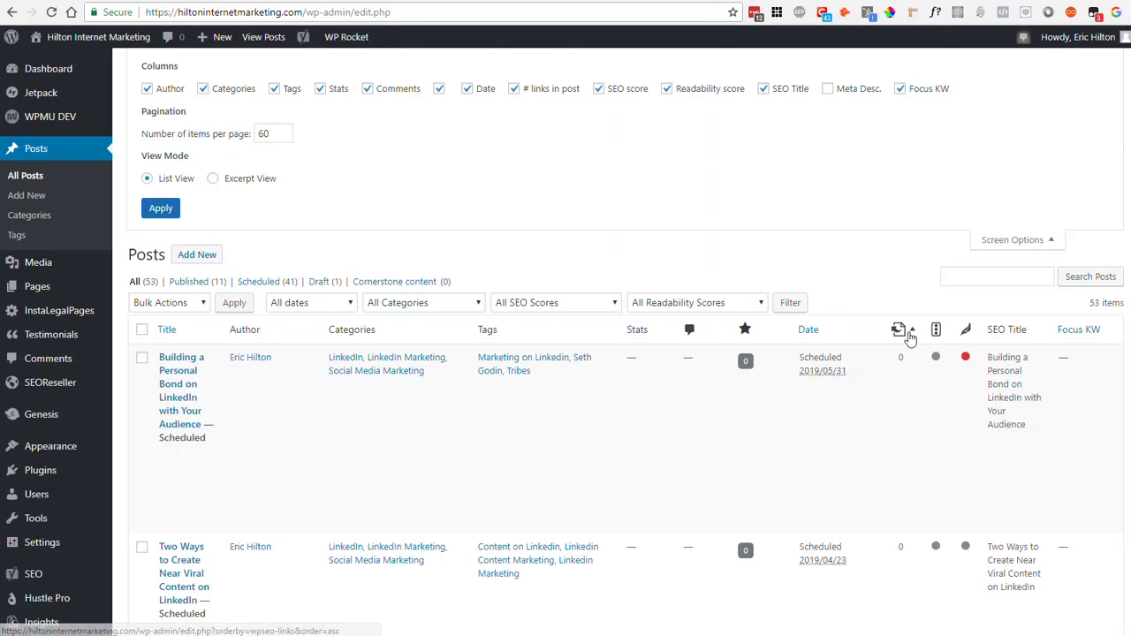
{"action": "mouse_move", "coordinate": [901, 338]}
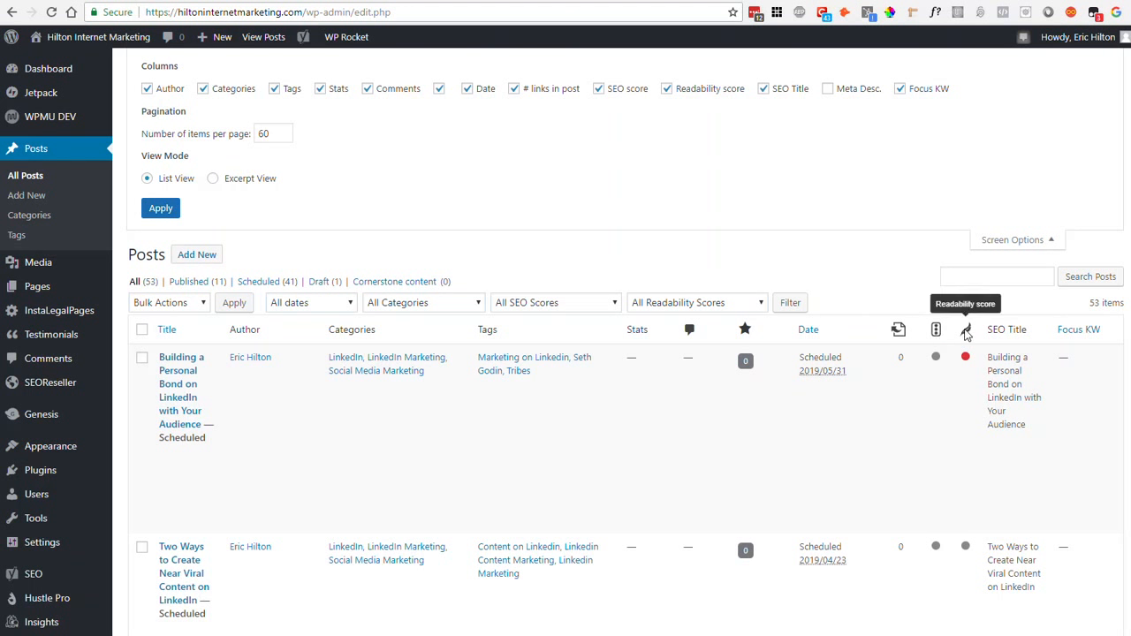
{"action": "left_click", "coordinate": [1048, 243]}
{"action": "scroll", "coordinate": [924, 309], "scroll_direction": "down", "scroll_amount": 2}
{"action": "scroll", "coordinate": [924, 308], "scroll_direction": "up", "scroll_amount": 2}
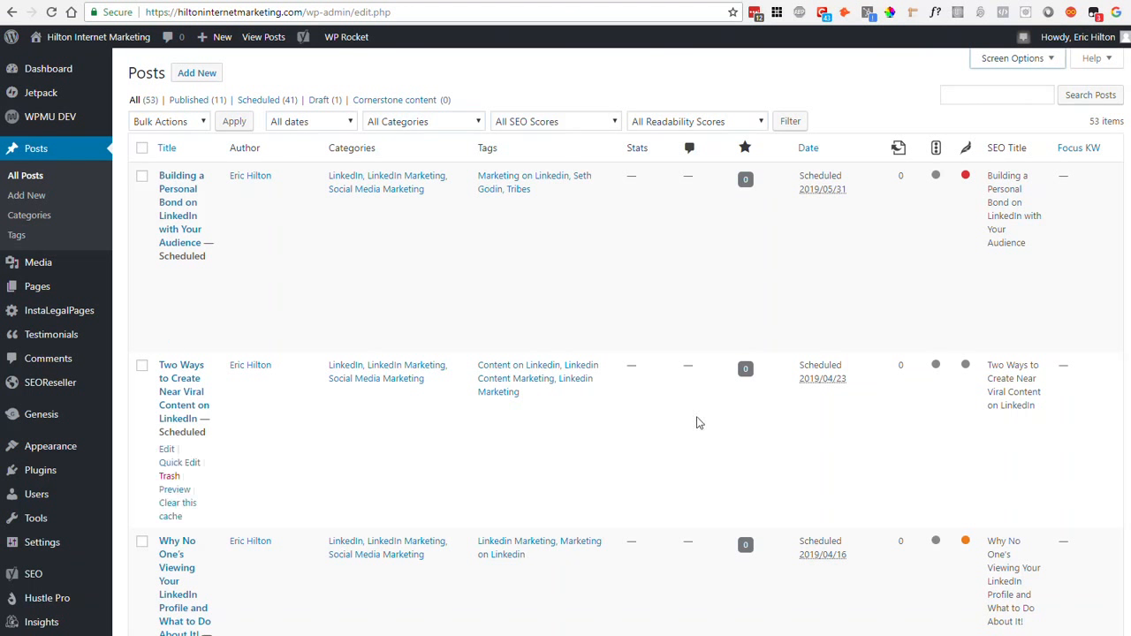
Examine the SEO score, readability score and focus keyword columns for the most recently dated scheduled posts
{"action": "scroll", "coordinate": [621, 452], "scroll_direction": "down", "scroll_amount": 1}
{"action": "scroll", "coordinate": [621, 452], "scroll_direction": "down", "scroll_amount": 9}
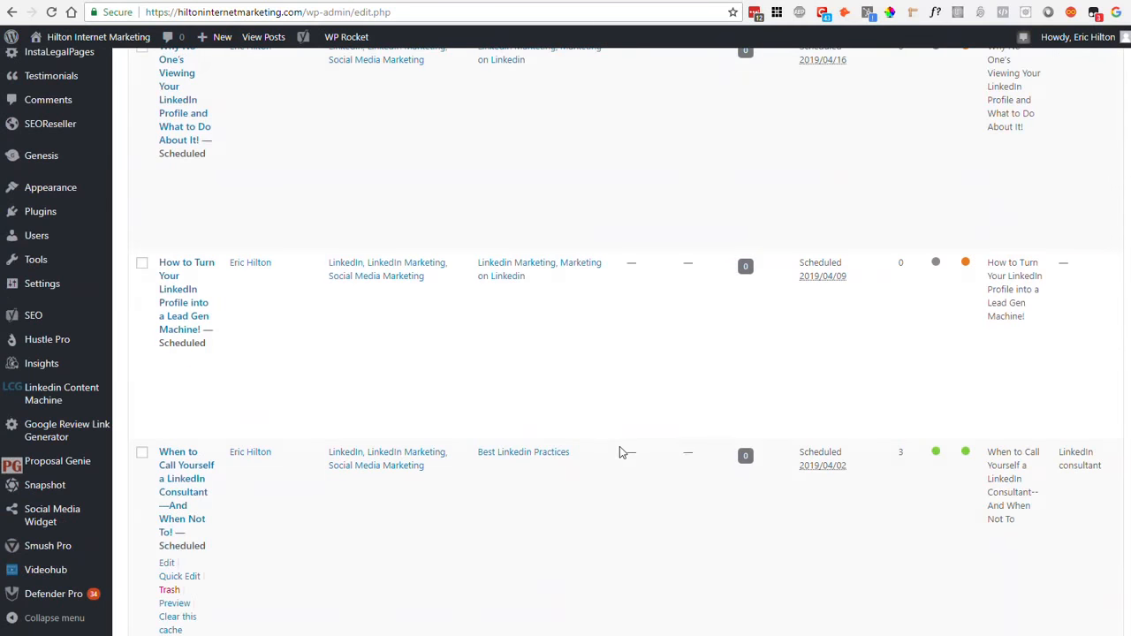
{"action": "scroll", "coordinate": [612, 449], "scroll_direction": "up", "scroll_amount": 2}
{"action": "scroll", "coordinate": [611, 447], "scroll_direction": "down", "scroll_amount": 3}
{"action": "scroll", "coordinate": [611, 445], "scroll_direction": "up", "scroll_amount": 10}
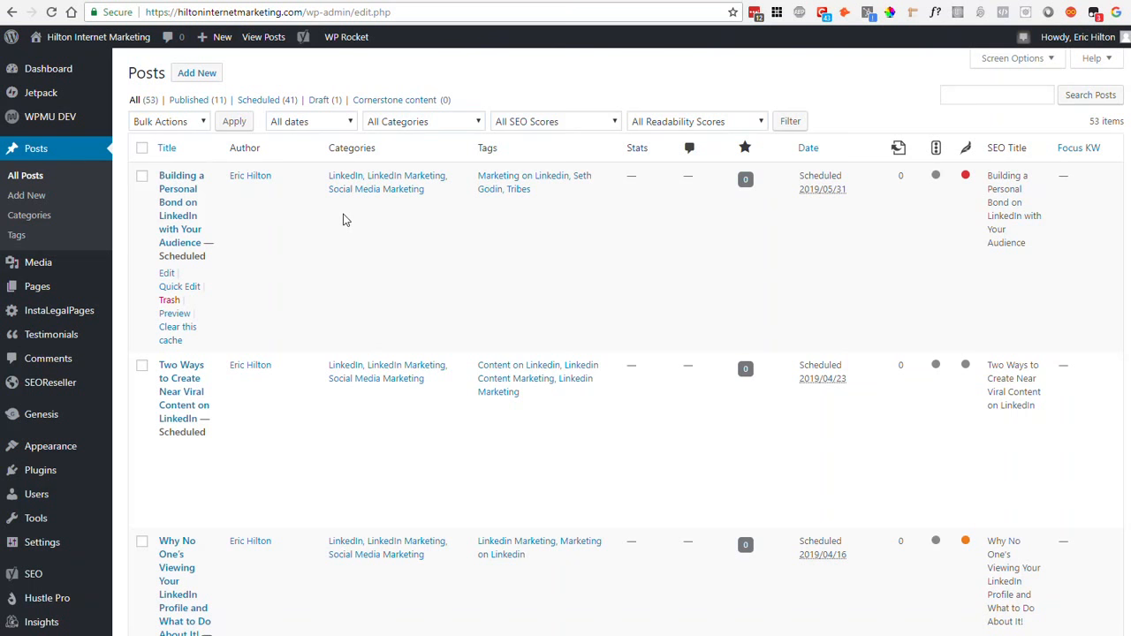
{"action": "scroll", "coordinate": [351, 260], "scroll_direction": "down", "scroll_amount": 1}
{"action": "scroll", "coordinate": [351, 260], "scroll_direction": "up", "scroll_amount": 1}
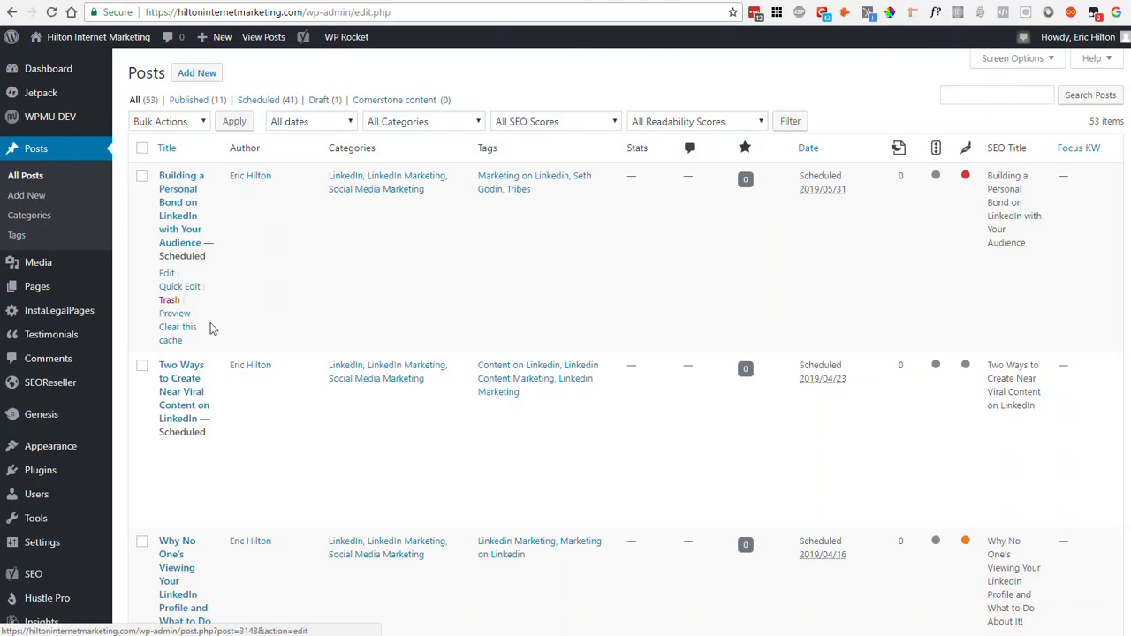
{"action": "scroll", "coordinate": [199, 411], "scroll_direction": "down", "scroll_amount": 3}
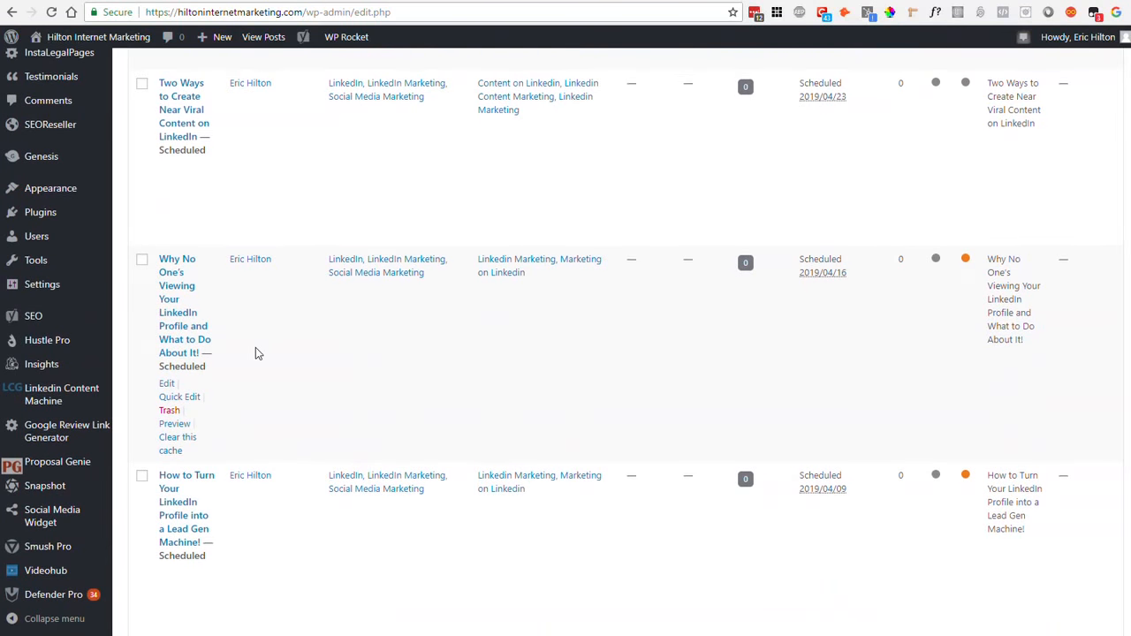
{"action": "scroll", "coordinate": [255, 352], "scroll_direction": "up", "scroll_amount": 3}
{"action": "scroll", "coordinate": [256, 352], "scroll_direction": "down", "scroll_amount": 5}
{"action": "scroll", "coordinate": [255, 352], "scroll_direction": "down", "scroll_amount": 2}
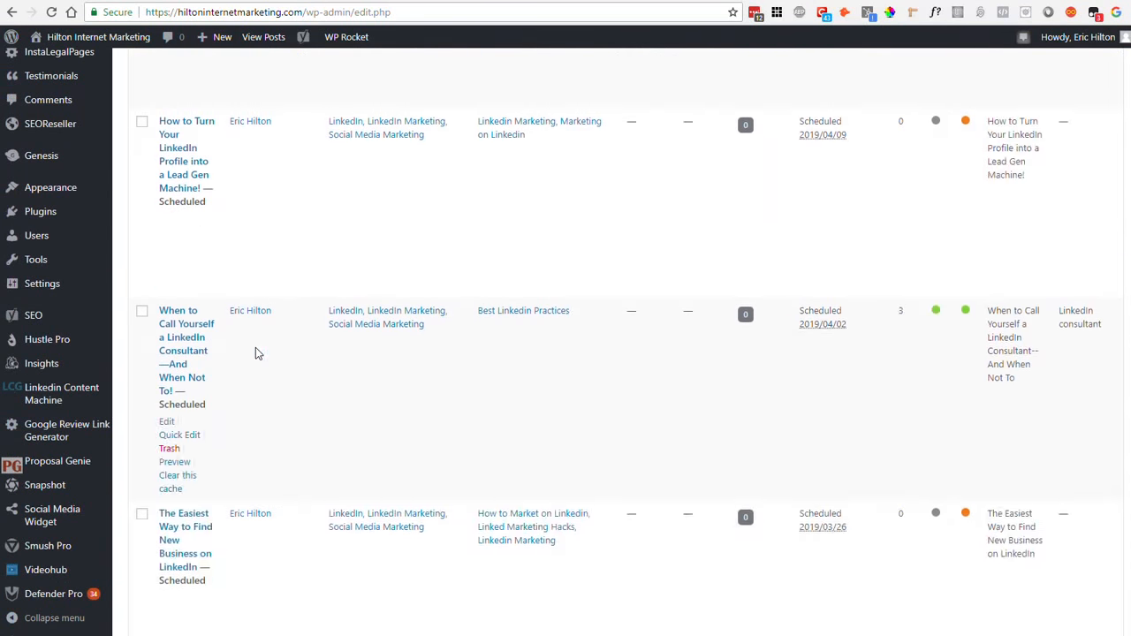
{"action": "scroll", "coordinate": [255, 351], "scroll_direction": "up", "scroll_amount": 8}
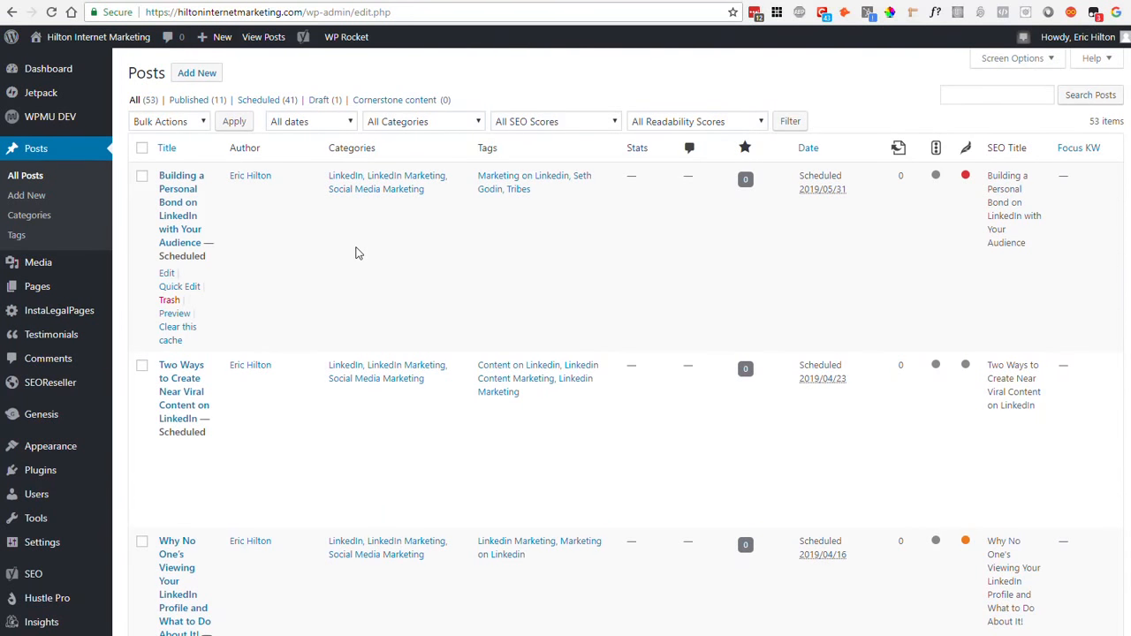
Examine the link counts, SEO scores, readability scores and focus keywords of the oldest published posts at the end of the list
{"action": "scroll", "coordinate": [358, 253], "scroll_direction": "down", "scroll_amount": 1}
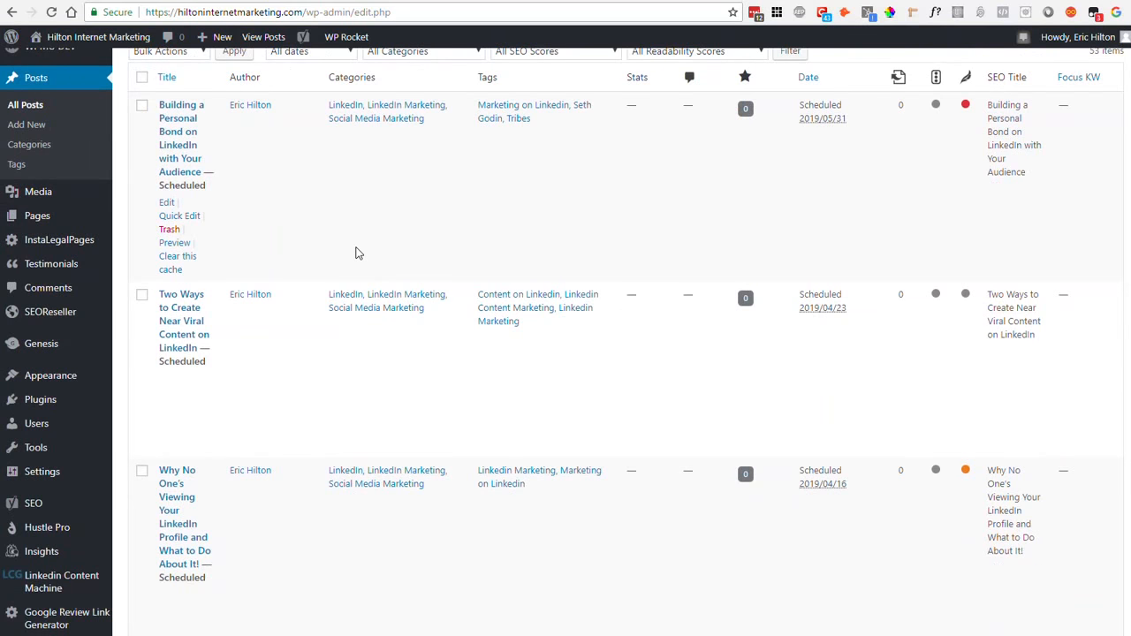
{"action": "scroll", "coordinate": [358, 254], "scroll_direction": "down", "scroll_amount": 20}
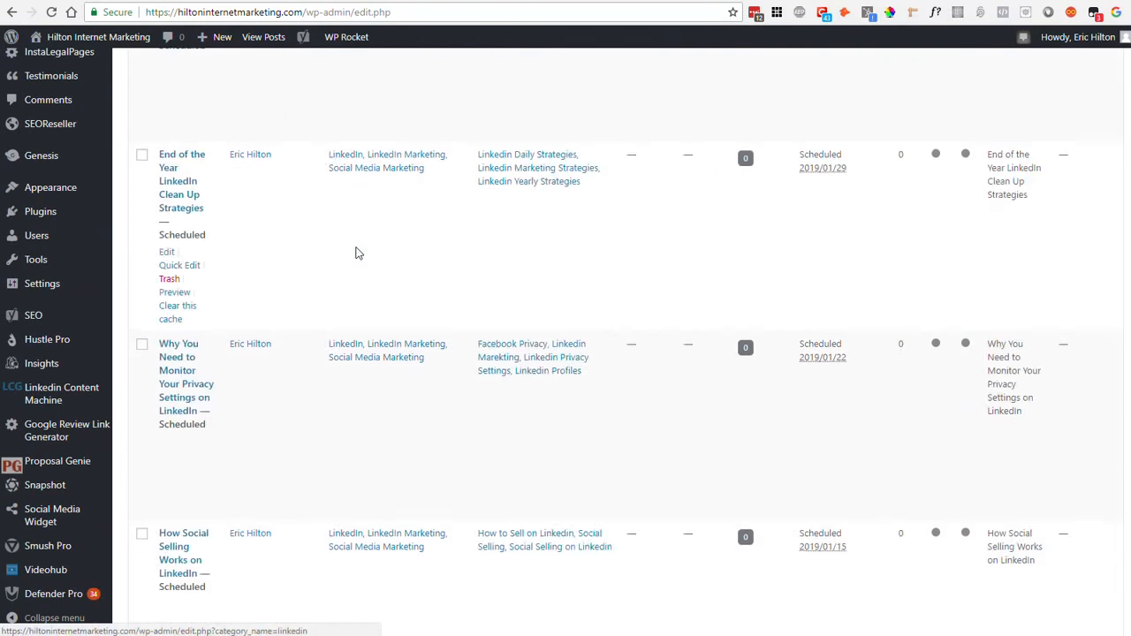
{"action": "scroll", "coordinate": [358, 254], "scroll_direction": "down", "scroll_amount": 20}
{"action": "scroll", "coordinate": [357, 253], "scroll_direction": "down", "scroll_amount": 20}
{"action": "scroll", "coordinate": [358, 254], "scroll_direction": "down", "scroll_amount": 15}
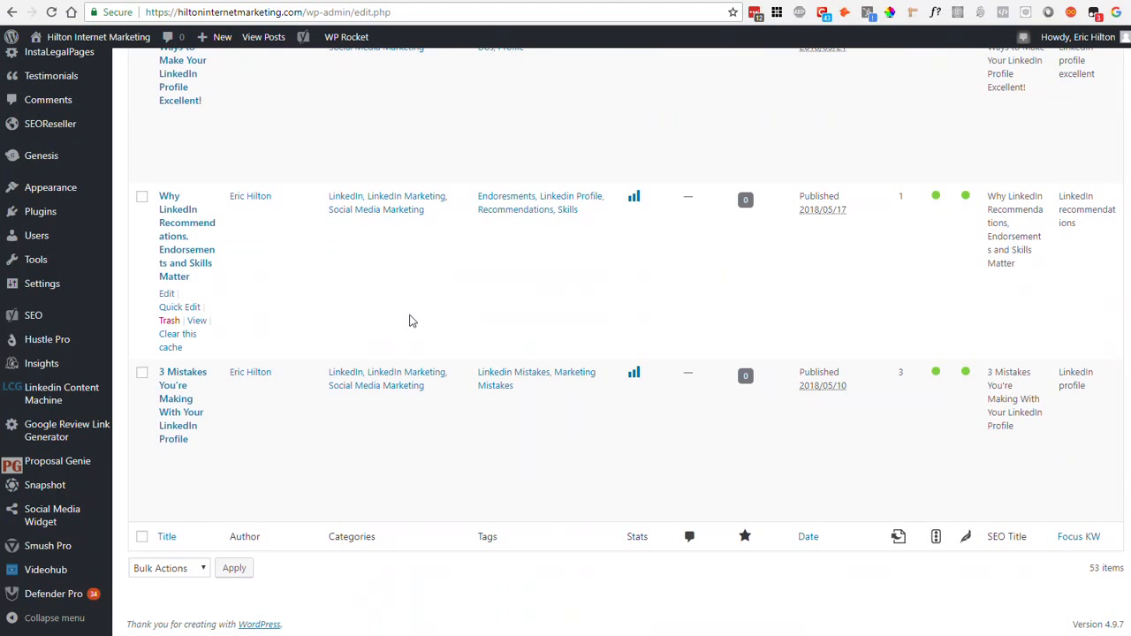
{"action": "scroll", "coordinate": [409, 321], "scroll_direction": "up", "scroll_amount": 3}
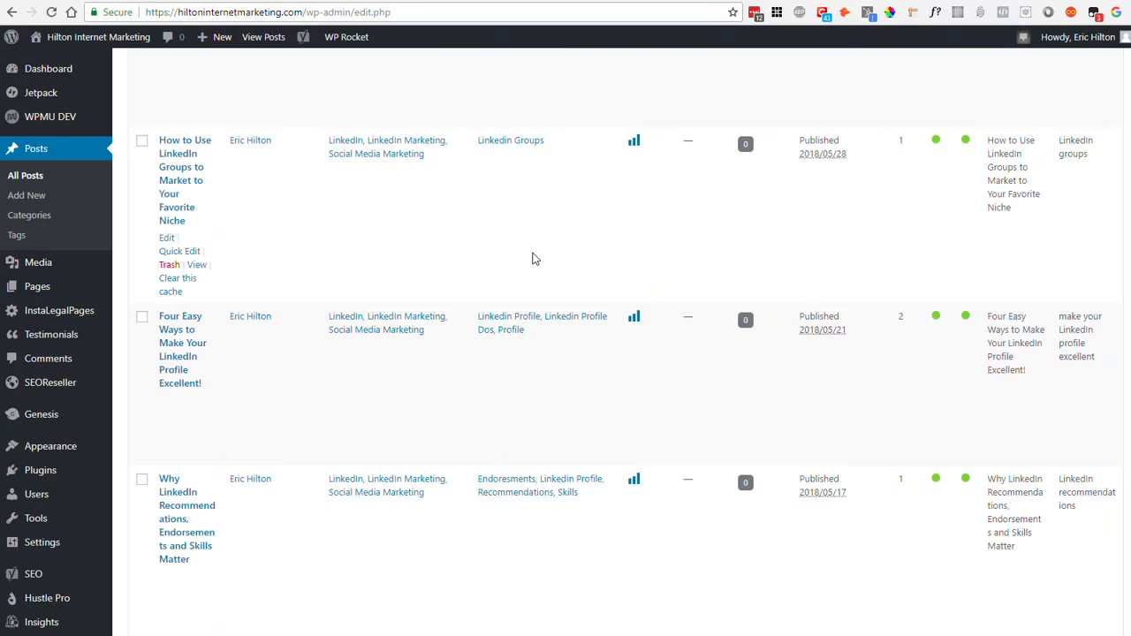
{"action": "scroll", "coordinate": [533, 259], "scroll_direction": "down", "scroll_amount": 3}
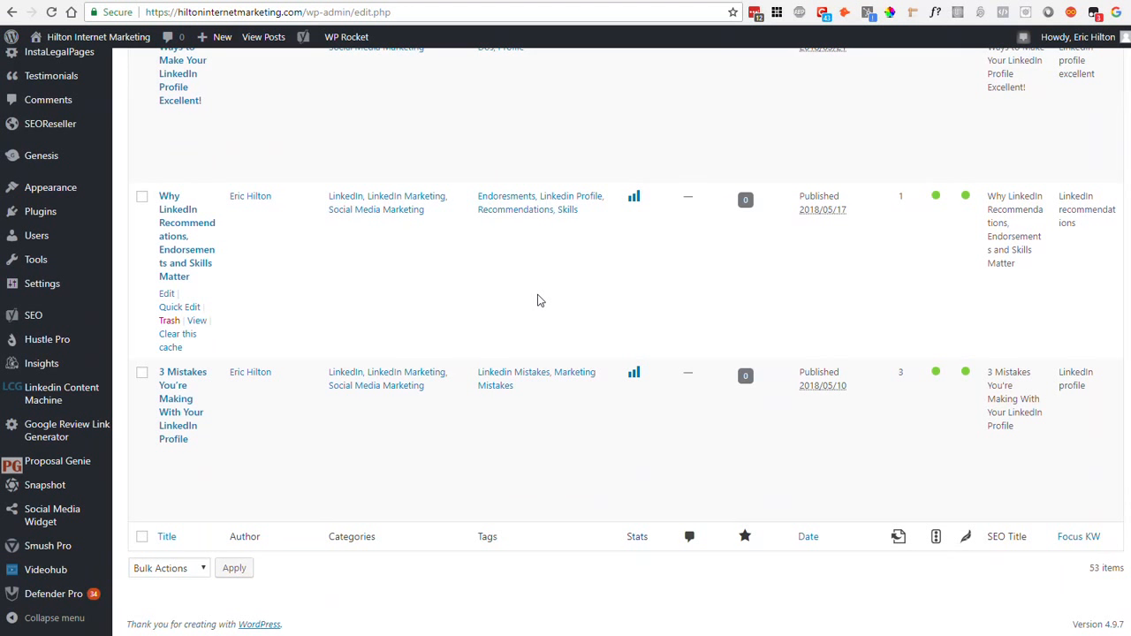
{"action": "scroll", "coordinate": [539, 301], "scroll_direction": "up", "scroll_amount": 6}
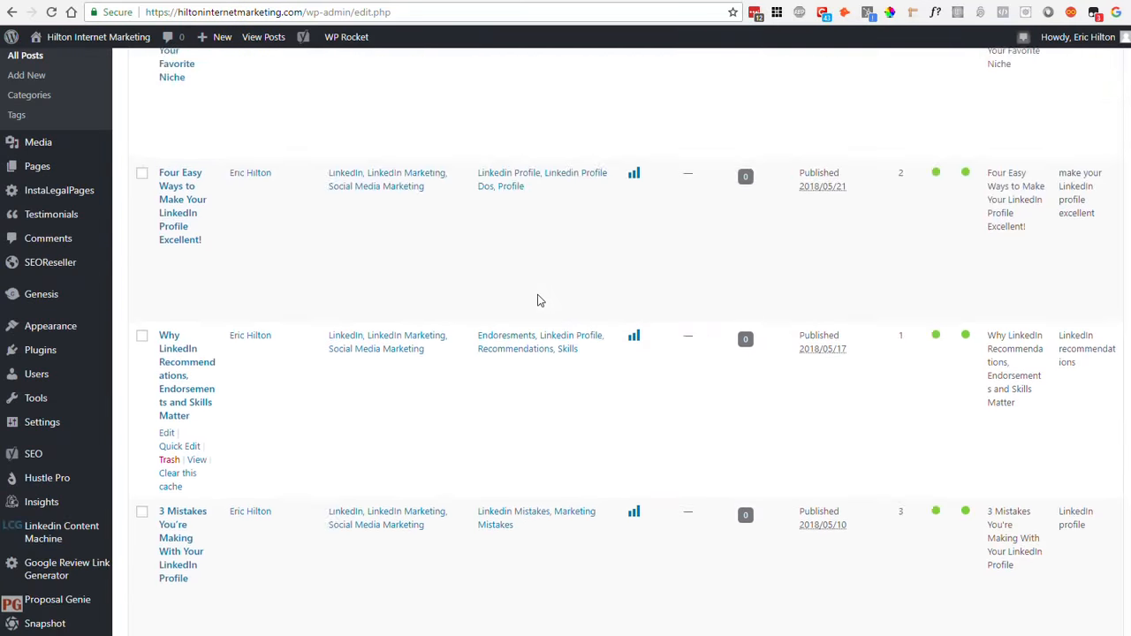
{"action": "scroll", "coordinate": [539, 301], "scroll_direction": "down", "scroll_amount": 5}
{"action": "scroll", "coordinate": [539, 301], "scroll_direction": "down", "scroll_amount": 2}
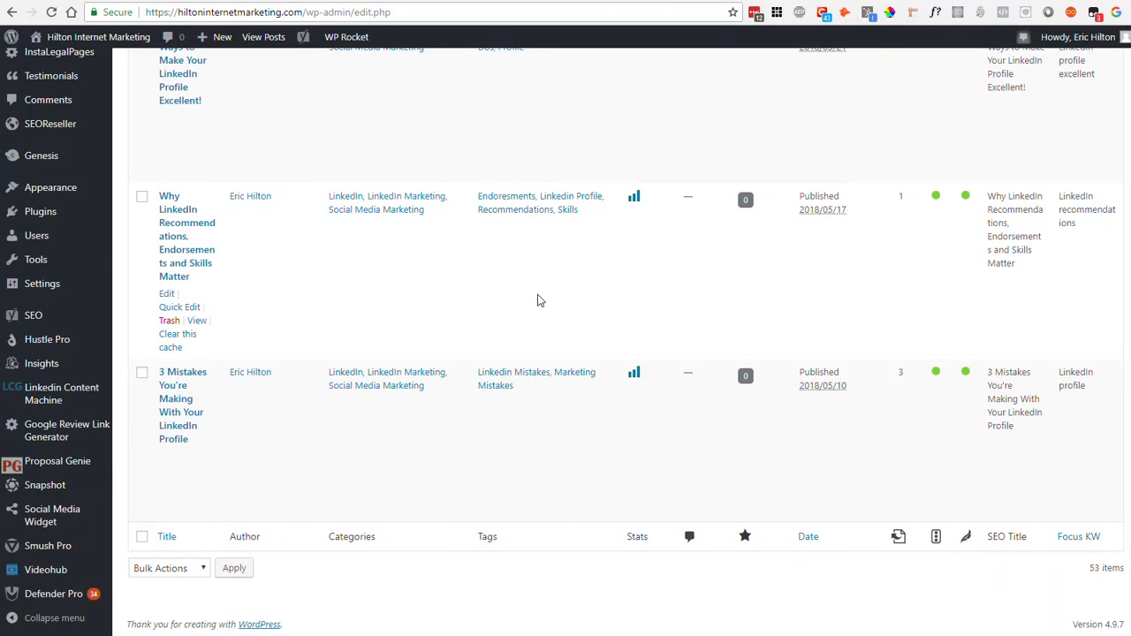
{"action": "scroll", "coordinate": [537, 300], "scroll_direction": "up", "scroll_amount": 1}
{"action": "scroll", "coordinate": [537, 300], "scroll_direction": "down", "scroll_amount": 1}
{"action": "scroll", "coordinate": [504, 388], "scroll_direction": "up", "scroll_amount": 3}
{"action": "scroll", "coordinate": [530, 353], "scroll_direction": "down", "scroll_amount": 3}
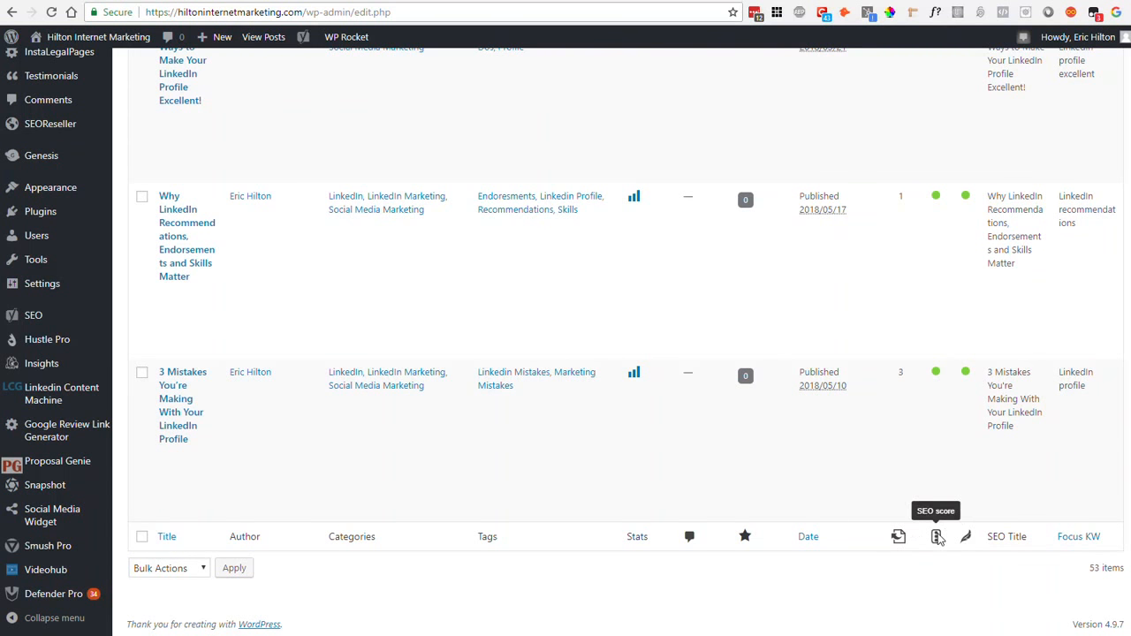
{"action": "mouse_move", "coordinate": [937, 378]}
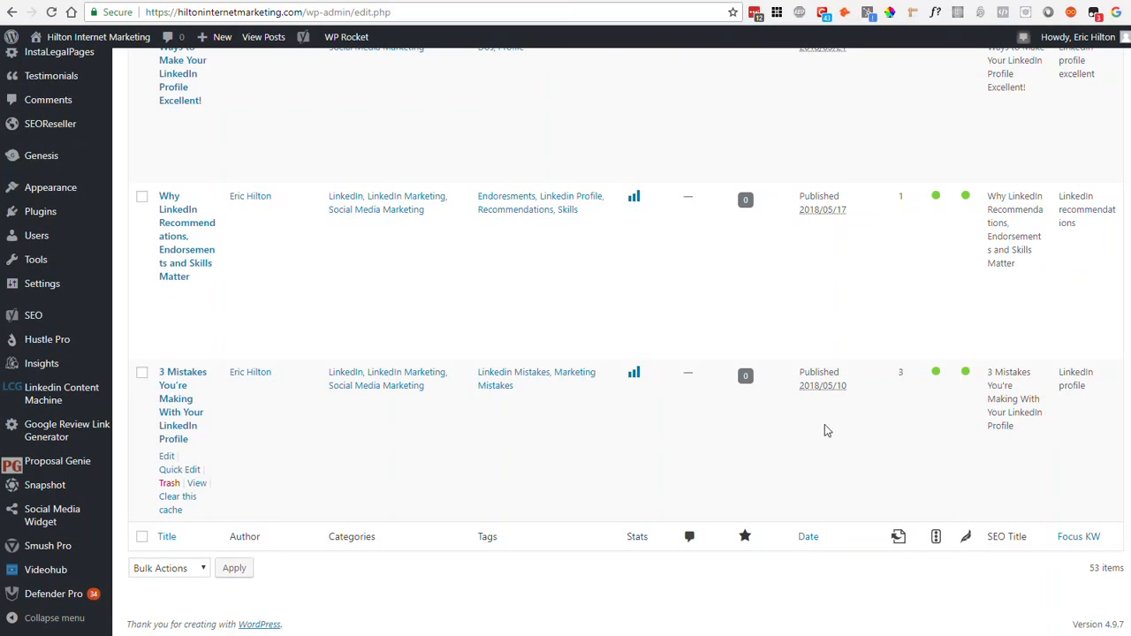
Compare the SEO and readability indicators of the published posts with those of the posts scheduled for July to October 2018
{"action": "scroll", "coordinate": [824, 424], "scroll_direction": "up", "scroll_amount": 5}
{"action": "scroll", "coordinate": [825, 425], "scroll_direction": "up", "scroll_amount": 11}
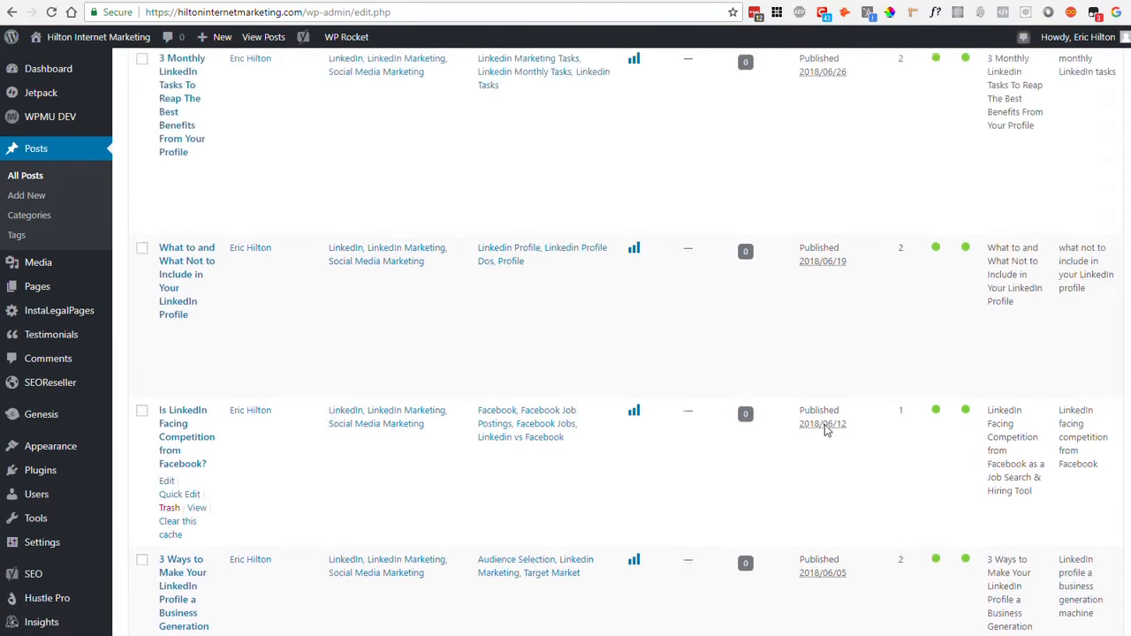
{"action": "scroll", "coordinate": [825, 425], "scroll_direction": "up", "scroll_amount": 11}
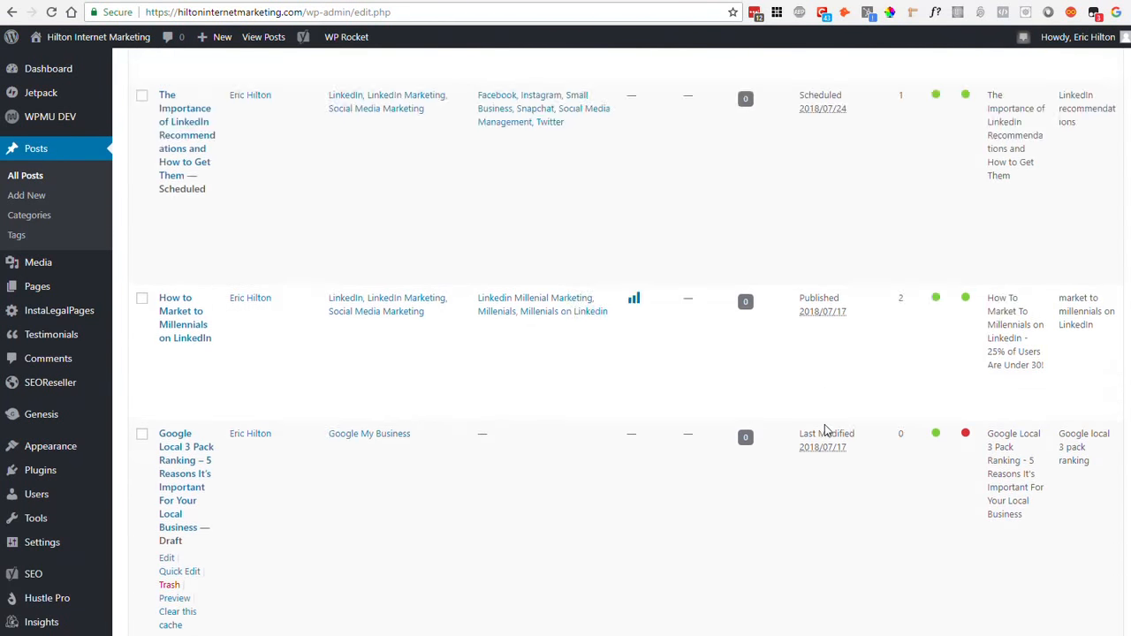
{"action": "scroll", "coordinate": [824, 425], "scroll_direction": "up", "scroll_amount": 3}
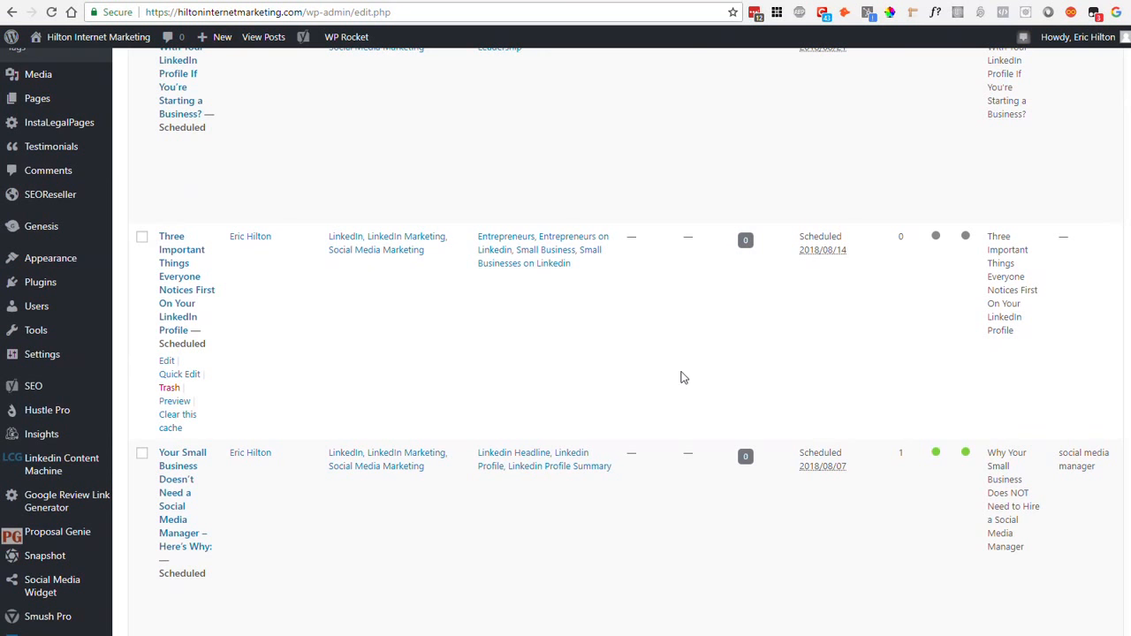
{"action": "scroll", "coordinate": [681, 377], "scroll_direction": "down", "scroll_amount": 2}
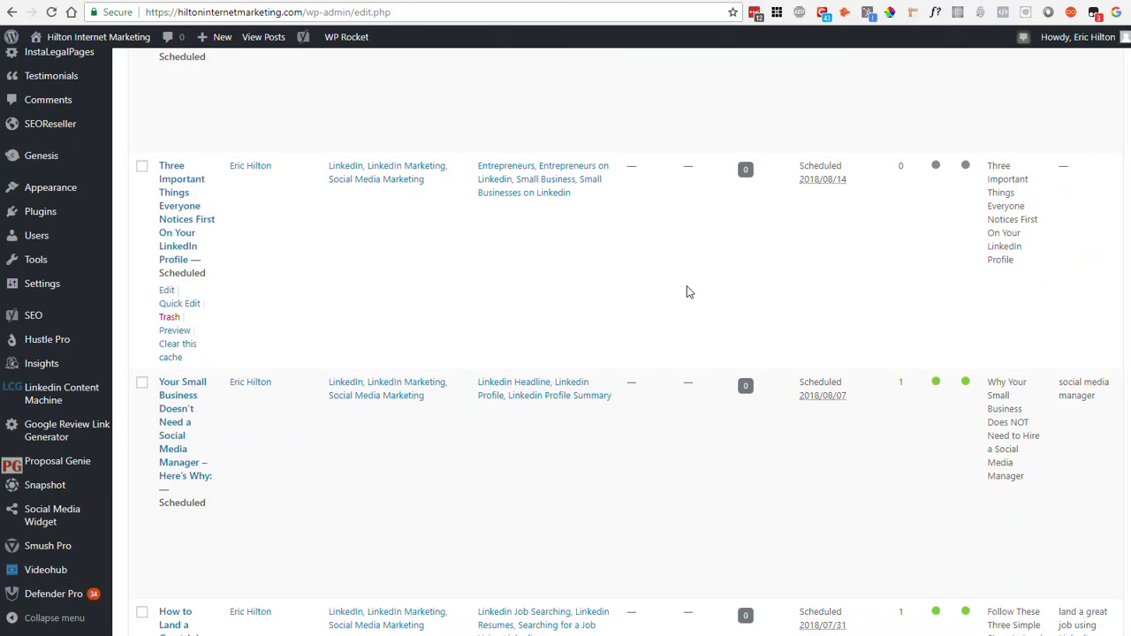
{"action": "scroll", "coordinate": [691, 304], "scroll_direction": "up", "scroll_amount": 2}
{"action": "scroll", "coordinate": [691, 304], "scroll_direction": "down", "scroll_amount": 6}
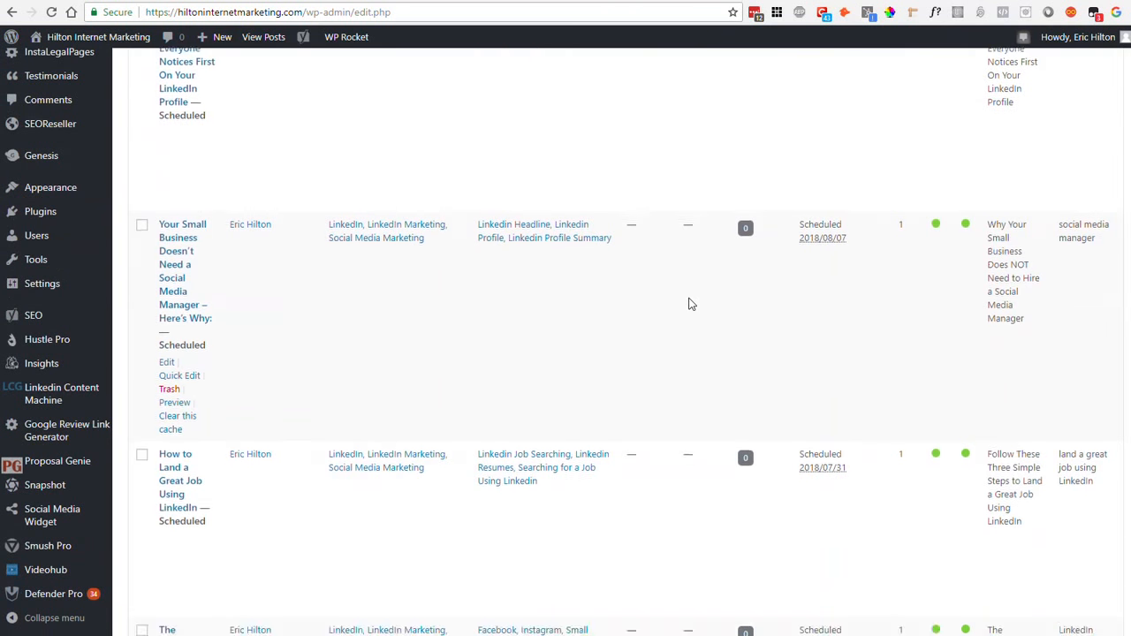
{"action": "scroll", "coordinate": [691, 304], "scroll_direction": "up", "scroll_amount": 6}
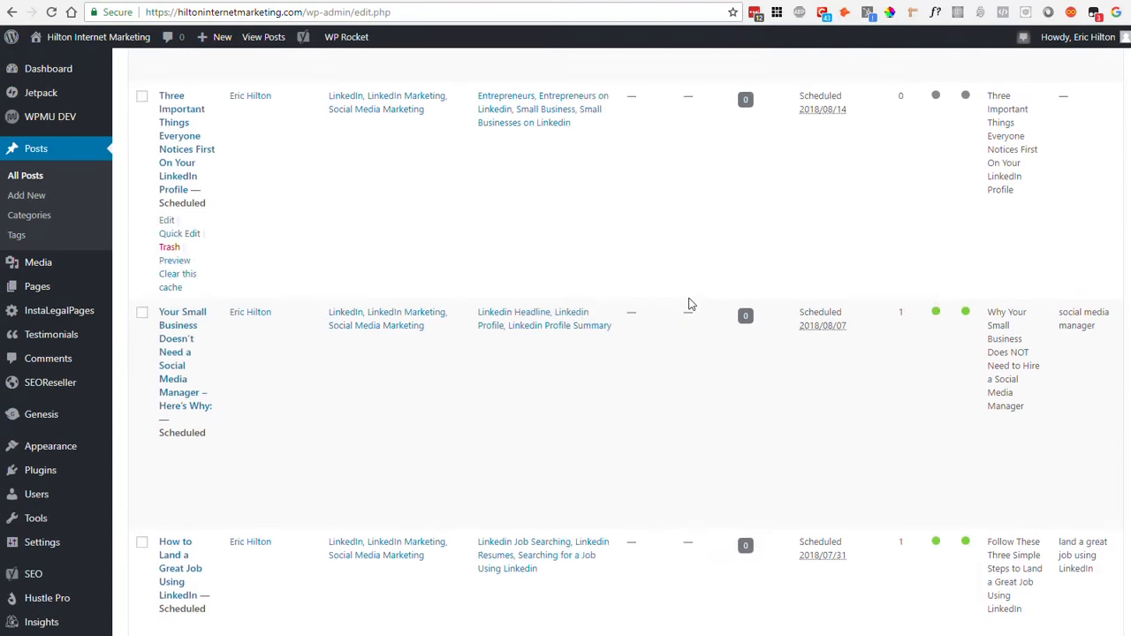
{"action": "scroll", "coordinate": [691, 304], "scroll_direction": "up", "scroll_amount": 5}
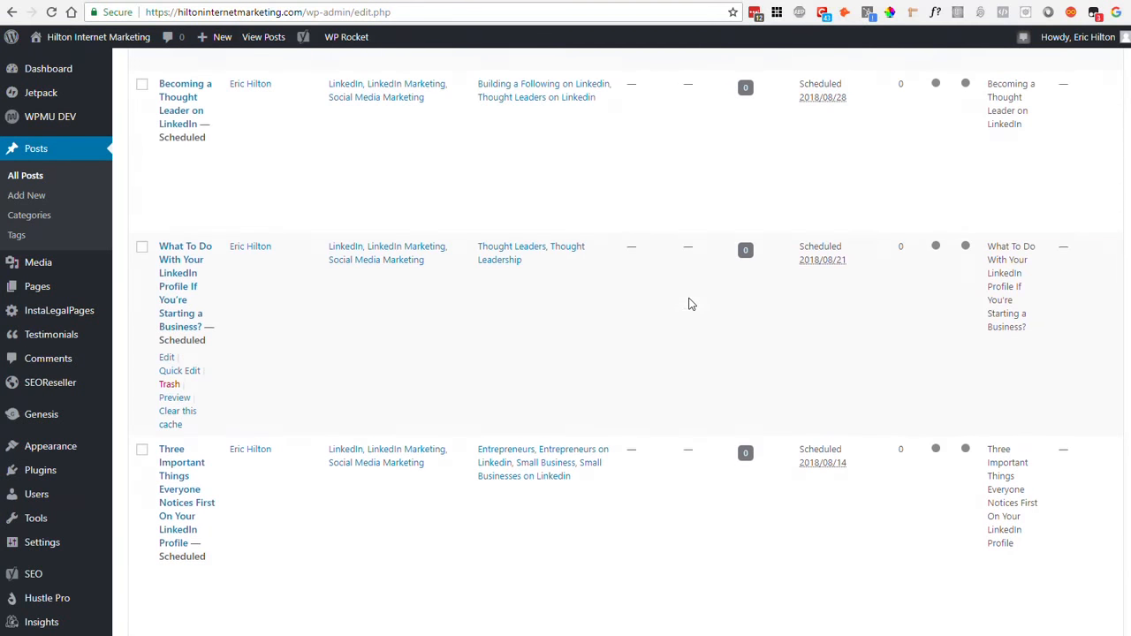
{"action": "scroll", "coordinate": [618, 354], "scroll_direction": "up", "scroll_amount": 7}
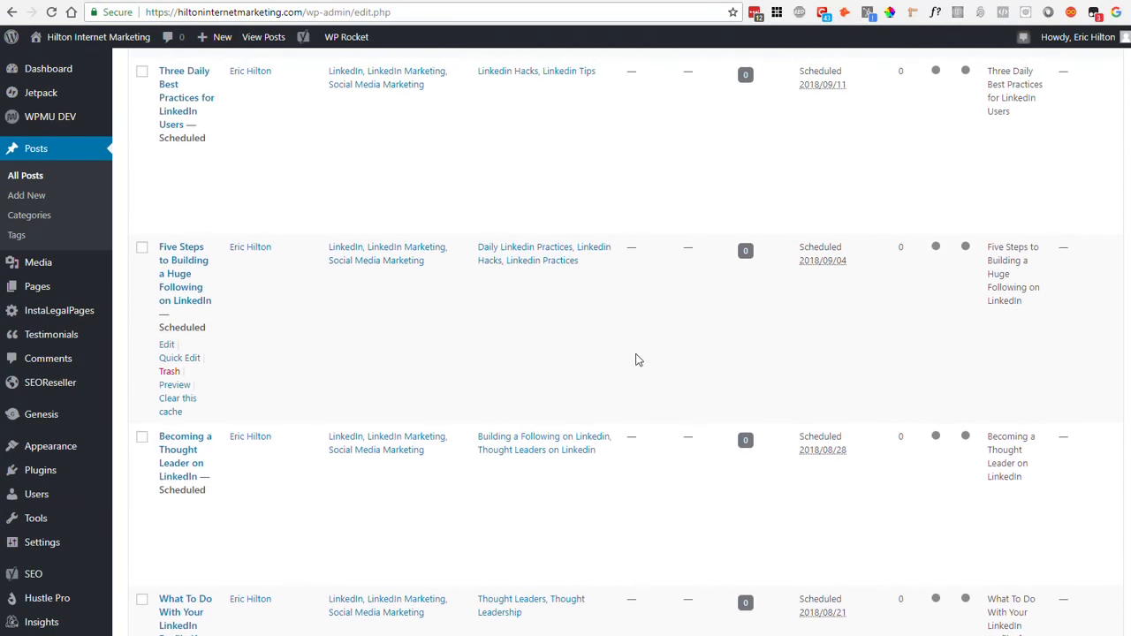
{"action": "scroll", "coordinate": [636, 356], "scroll_direction": "up", "scroll_amount": 3}
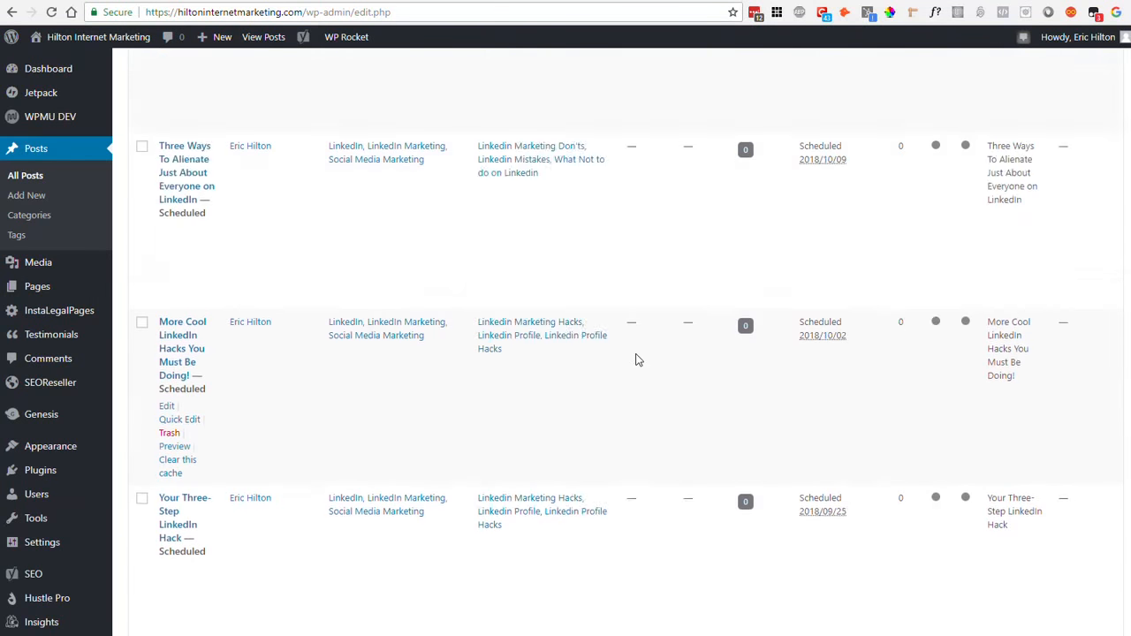
Open Quick Edit for "The Importance of LinkedIn Recommendations and How to Get Them" and for "How to Land a Great Job Using LinkedIn"
{"action": "scroll", "coordinate": [636, 358], "scroll_direction": "down", "scroll_amount": 10}
{"action": "scroll", "coordinate": [636, 359], "scroll_direction": "down", "scroll_amount": 10}
{"action": "scroll", "coordinate": [636, 359], "scroll_direction": "up", "scroll_amount": 1}
{"action": "scroll", "coordinate": [301, 319], "scroll_direction": "down", "scroll_amount": 2}
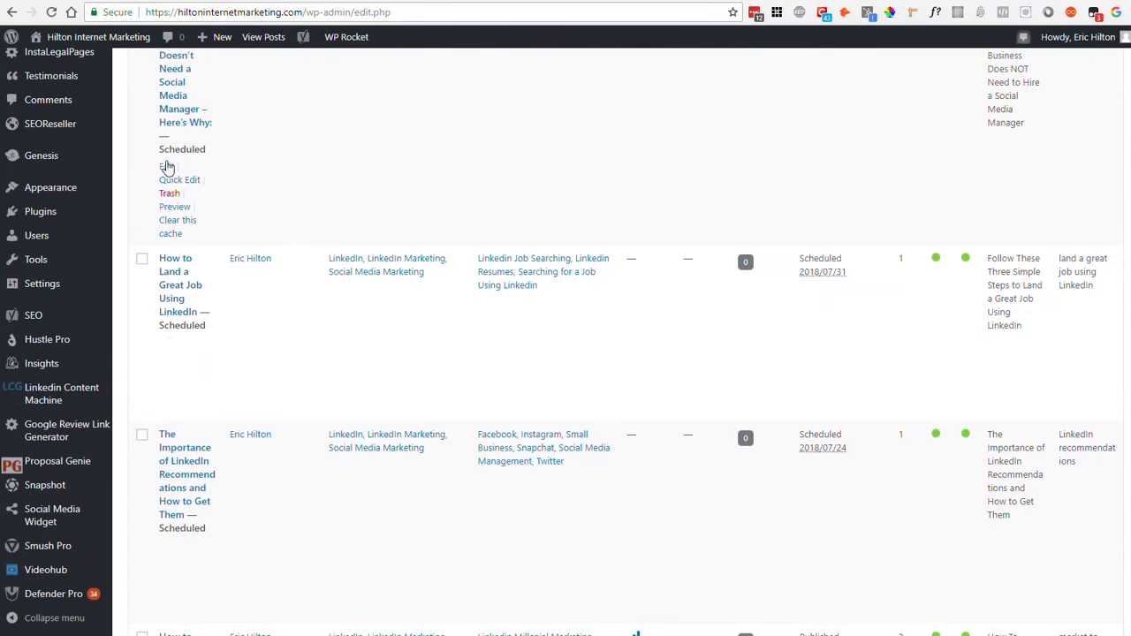
{"action": "scroll", "coordinate": [495, 212], "scroll_direction": "down", "scroll_amount": 1}
{"action": "scroll", "coordinate": [261, 377], "scroll_direction": "down", "scroll_amount": 2}
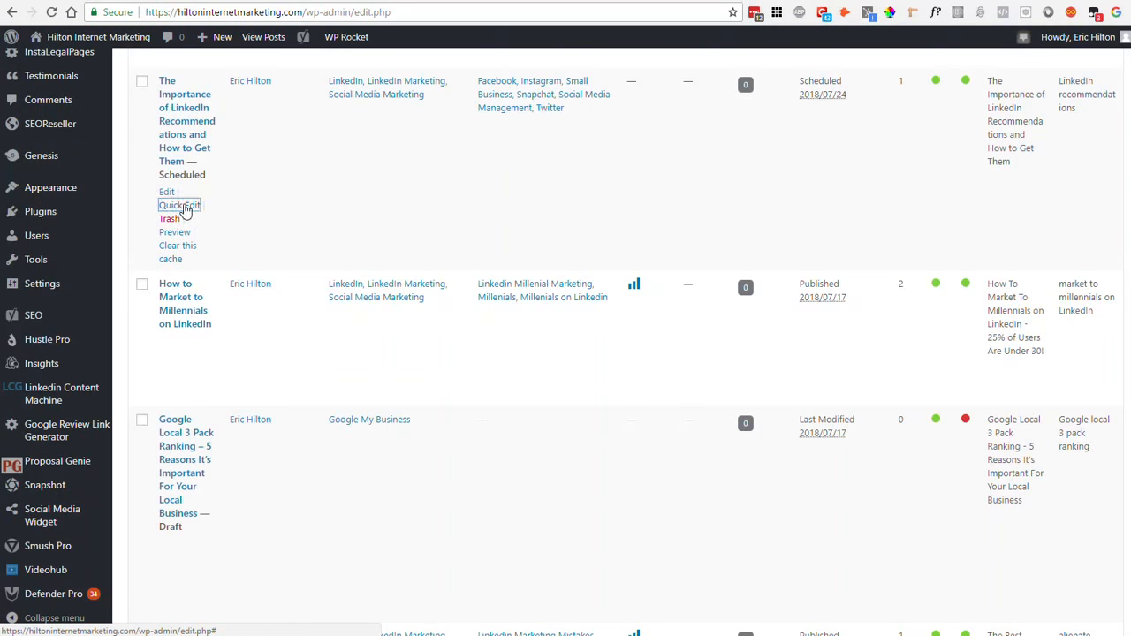
{"action": "left_click", "coordinate": [178, 207]}
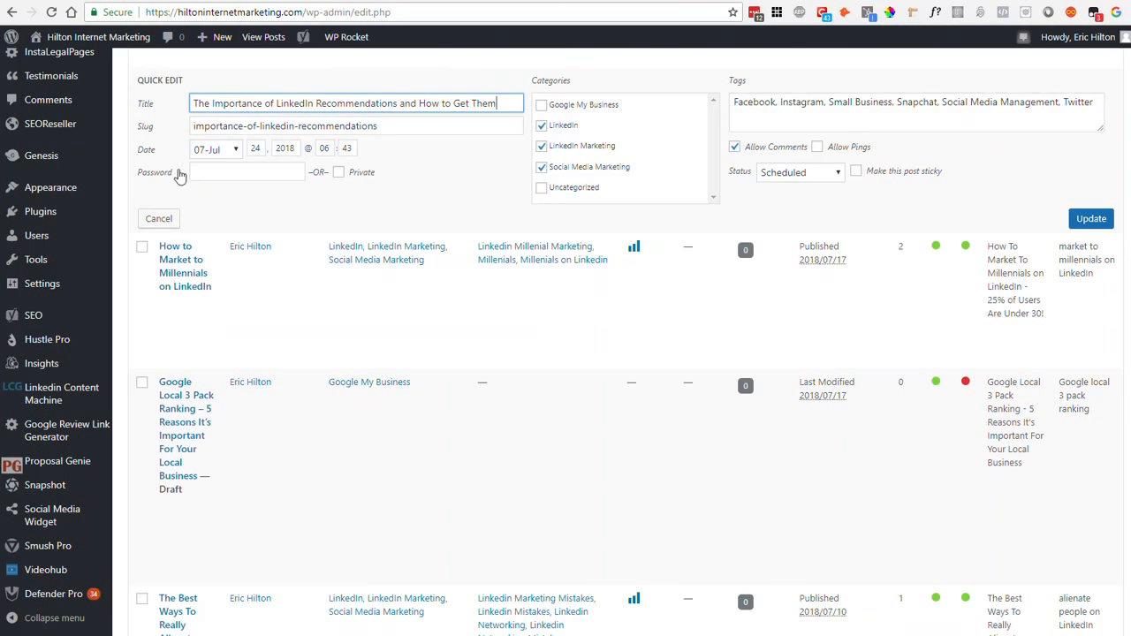
{"action": "scroll", "coordinate": [416, 365], "scroll_direction": "up", "scroll_amount": 3}
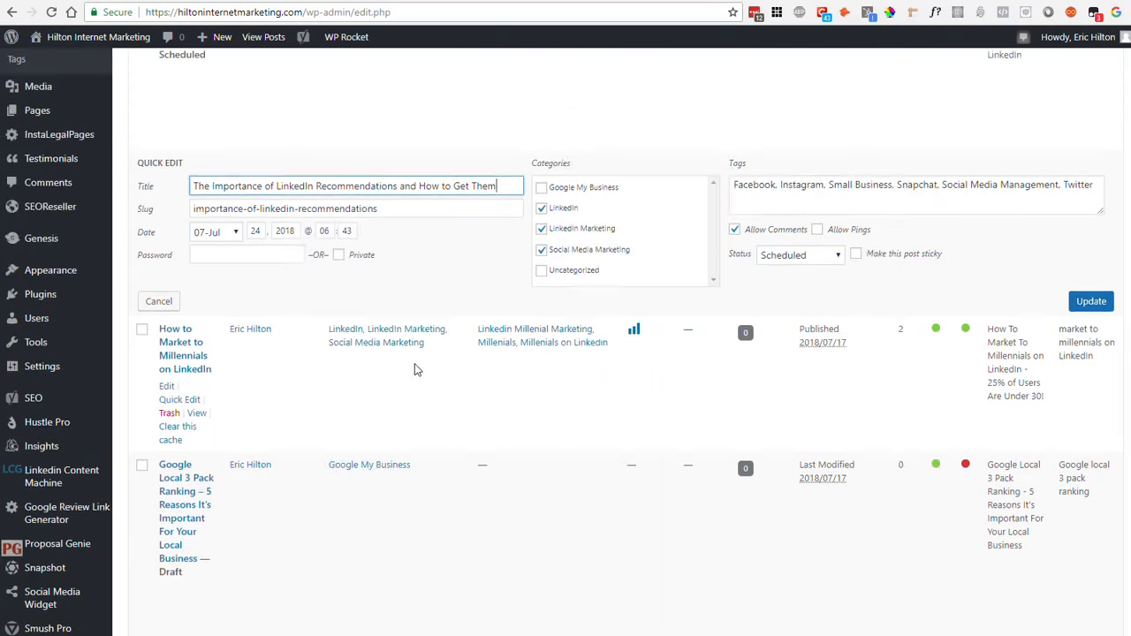
{"action": "left_click", "coordinate": [172, 286]}
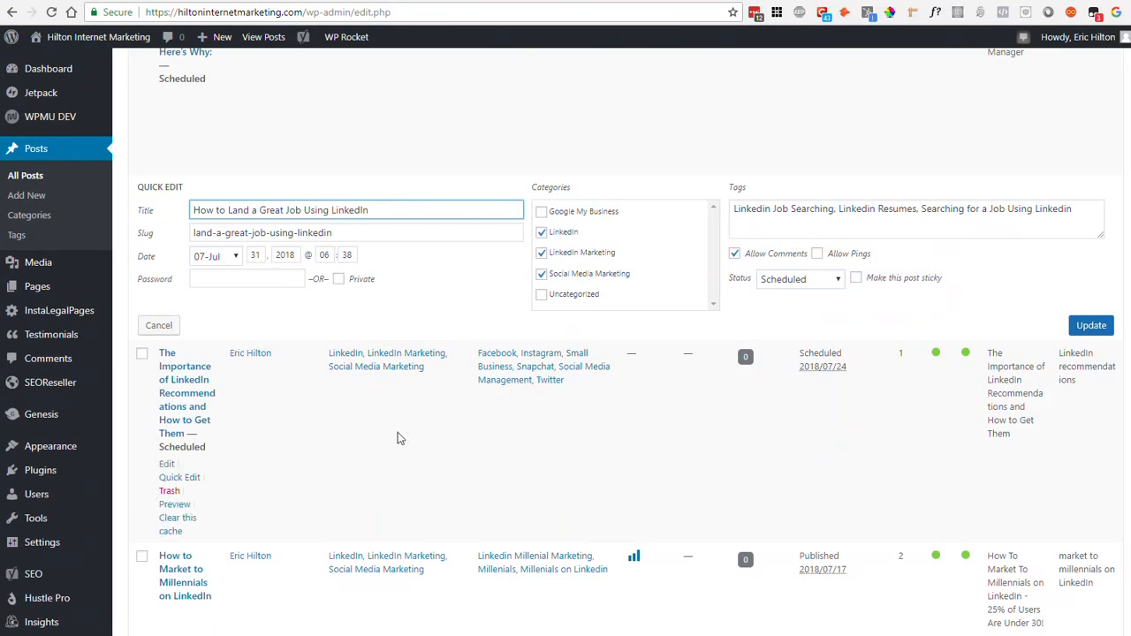
Cancel the Quick Edit of "How to Land a Great Job Using LinkedIn" and compare the SEO indicators of the July and August 2018 scheduled posts
{"action": "left_click", "coordinate": [159, 326]}
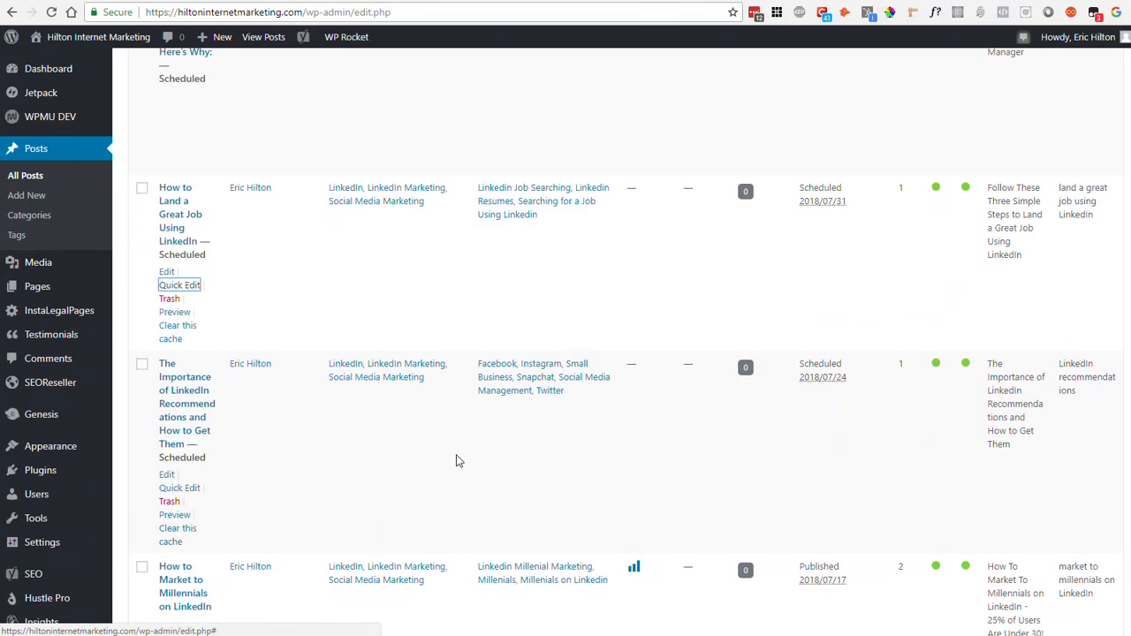
{"action": "scroll", "coordinate": [484, 348], "scroll_direction": "down", "scroll_amount": 9}
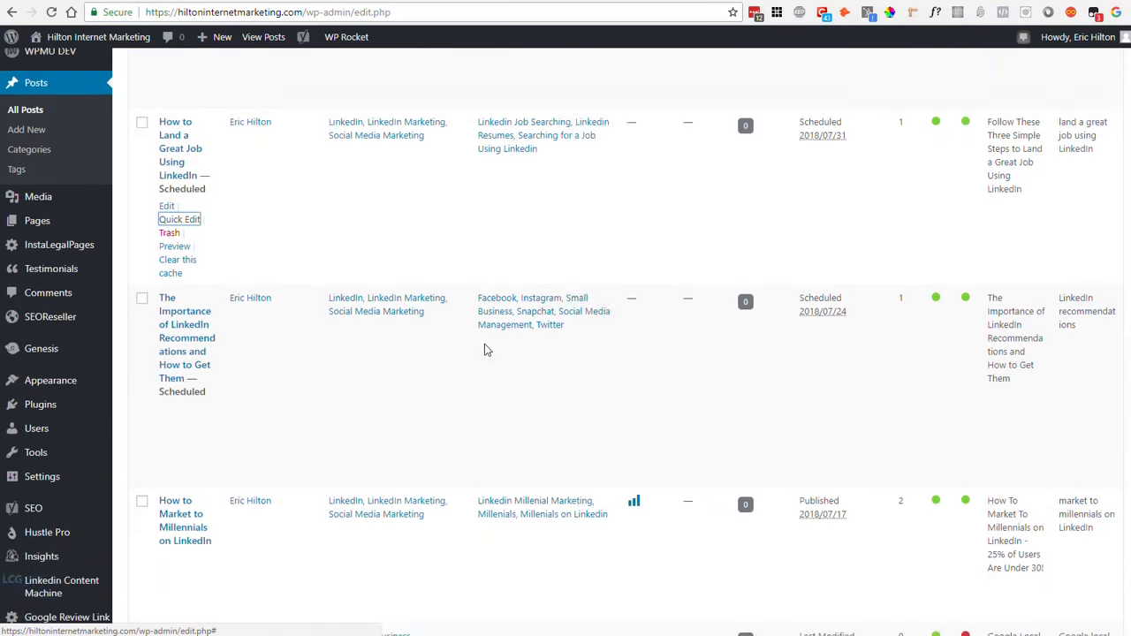
{"action": "scroll", "coordinate": [484, 348], "scroll_direction": "up", "scroll_amount": 10}
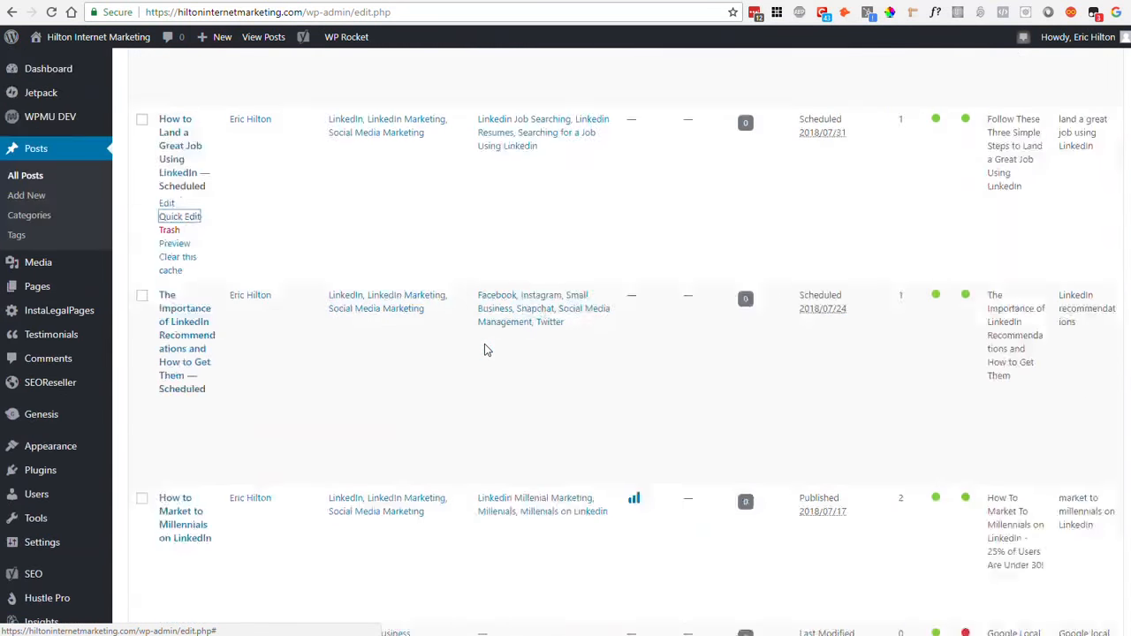
{"action": "scroll", "coordinate": [485, 348], "scroll_direction": "down", "scroll_amount": 2}
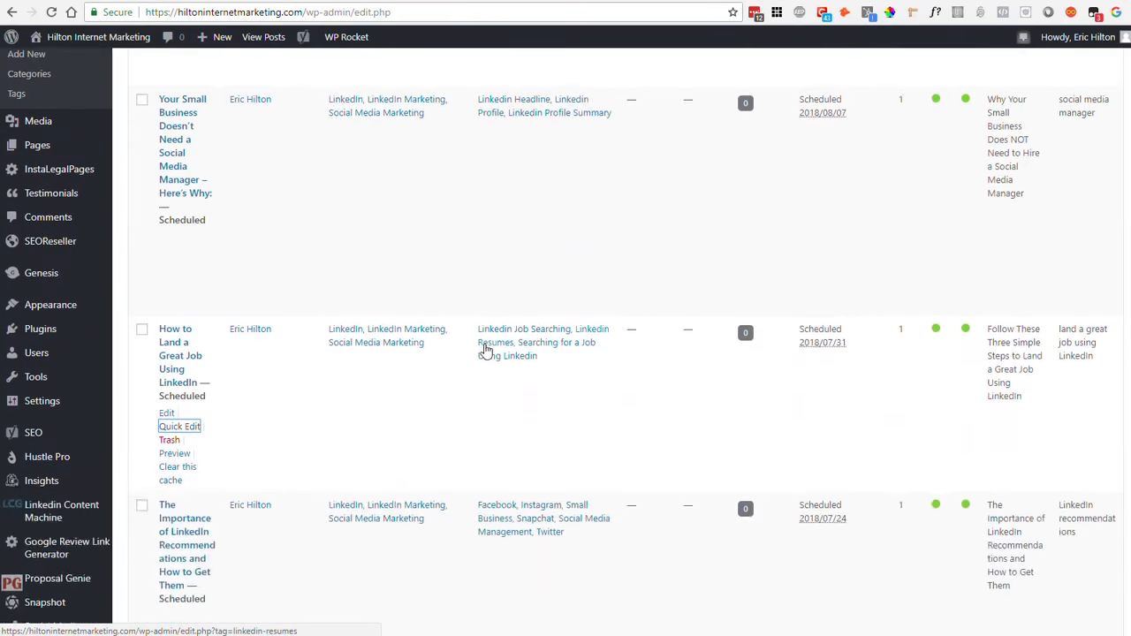
{"action": "scroll", "coordinate": [484, 350], "scroll_direction": "up", "scroll_amount": 4}
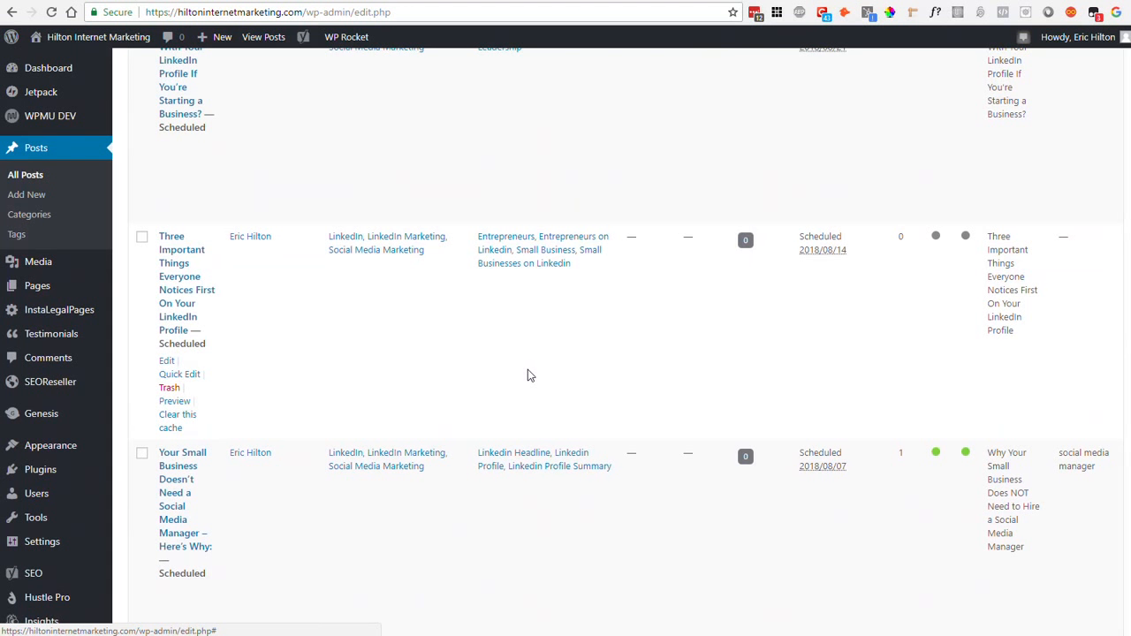
{"action": "scroll", "coordinate": [528, 375], "scroll_direction": "down", "scroll_amount": 1}
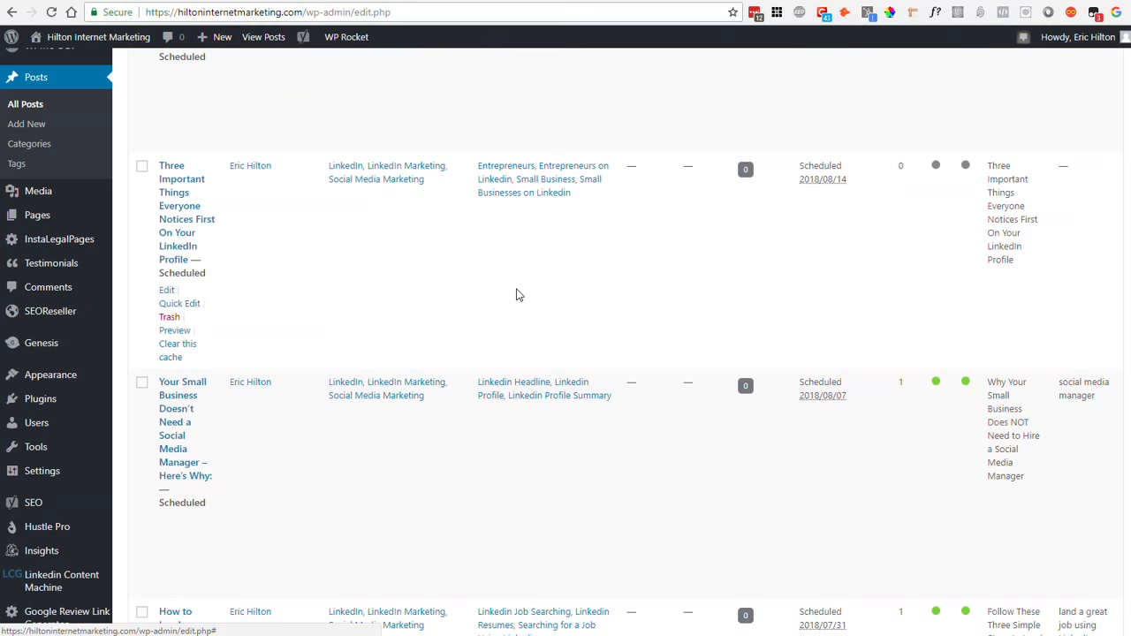
{"action": "scroll", "coordinate": [542, 312], "scroll_direction": "down", "scroll_amount": 1}
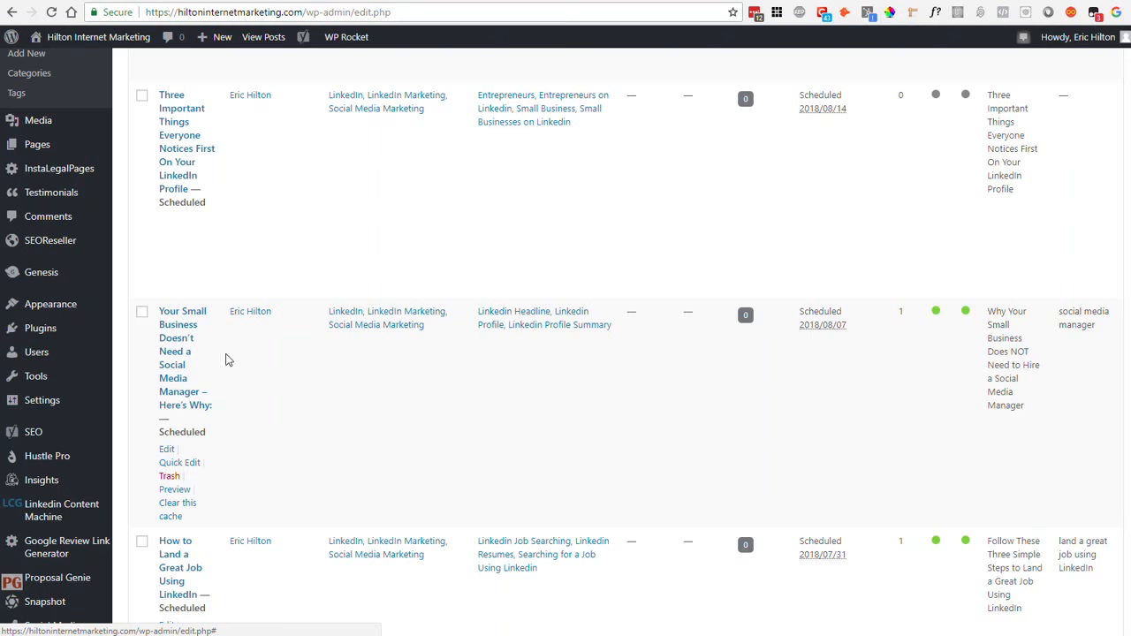
{"action": "scroll", "coordinate": [402, 413], "scroll_direction": "down", "scroll_amount": 2}
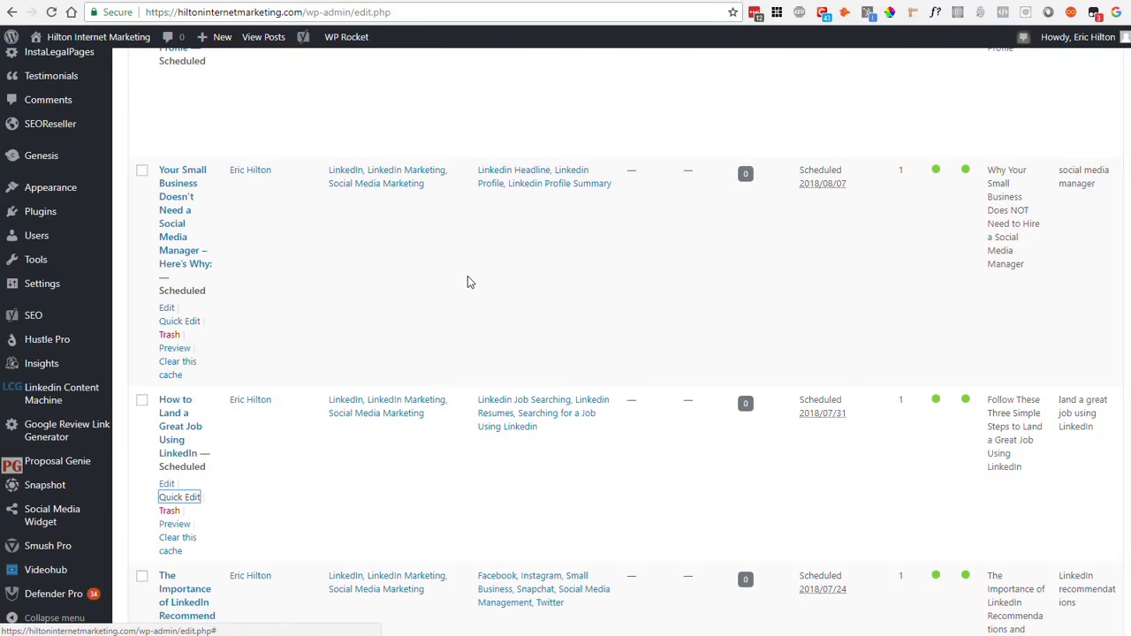
{"action": "scroll", "coordinate": [467, 280], "scroll_direction": "up", "scroll_amount": 1}
{"action": "scroll", "coordinate": [687, 222], "scroll_direction": "down", "scroll_amount": 1}
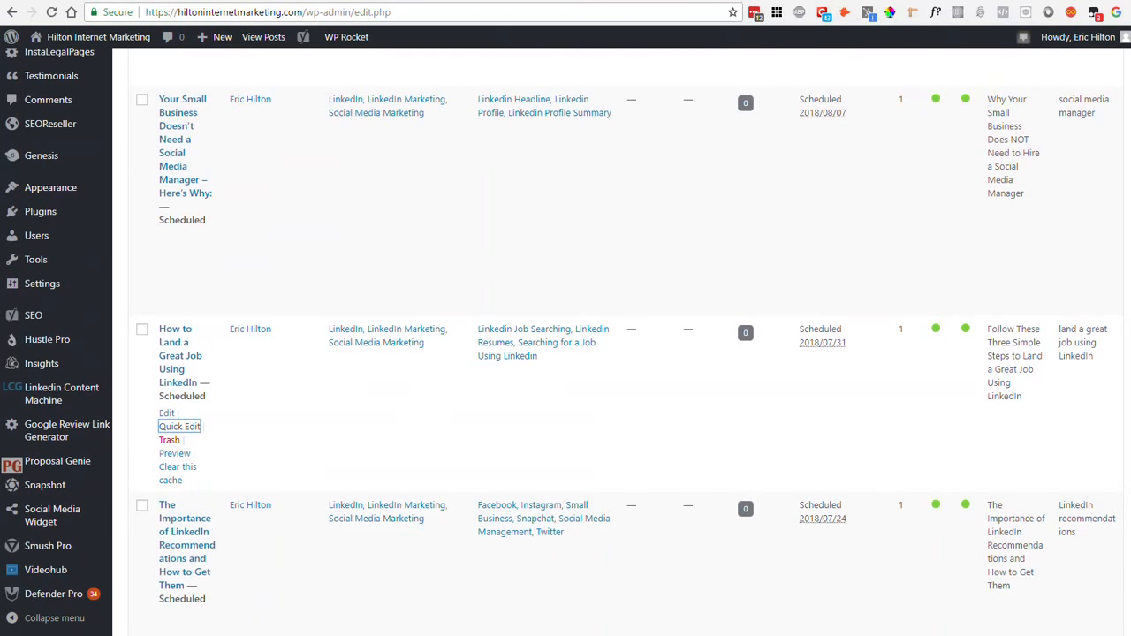
{"action": "scroll", "coordinate": [491, 221], "scroll_direction": "up", "scroll_amount": 2}
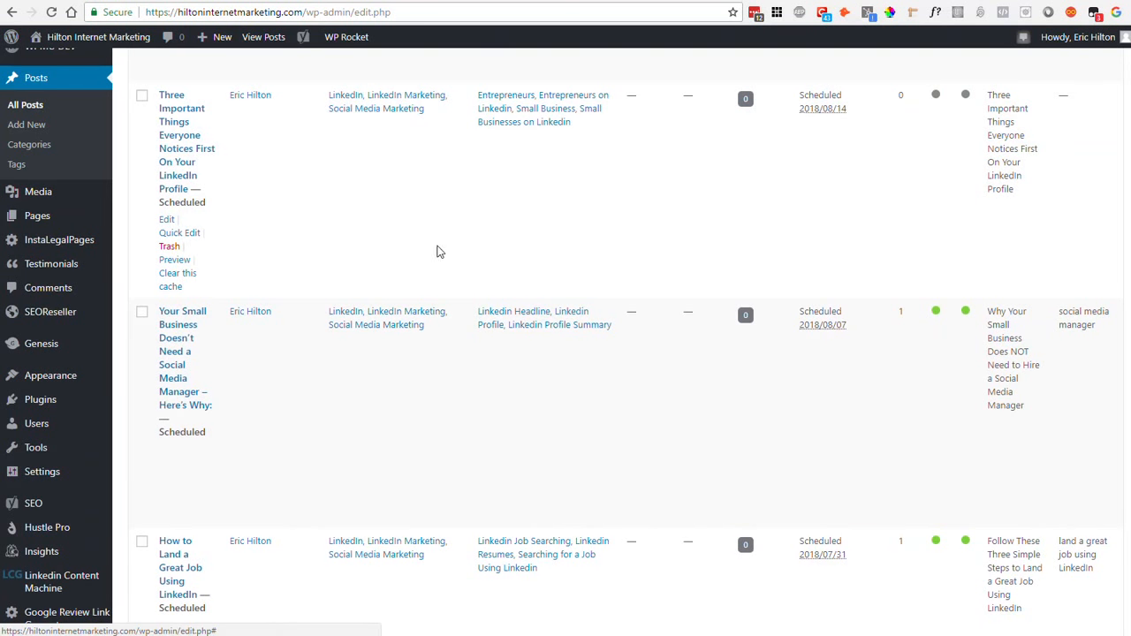
Open the post "Three Important Things Everyone Notices First On Your LinkedIn Profile" for editing and bring up its Yoast SEO snippet, focus keyword and analysis sections
{"action": "mouse_move", "coordinate": [213, 210]}
{"action": "left_click", "coordinate": [166, 221]}
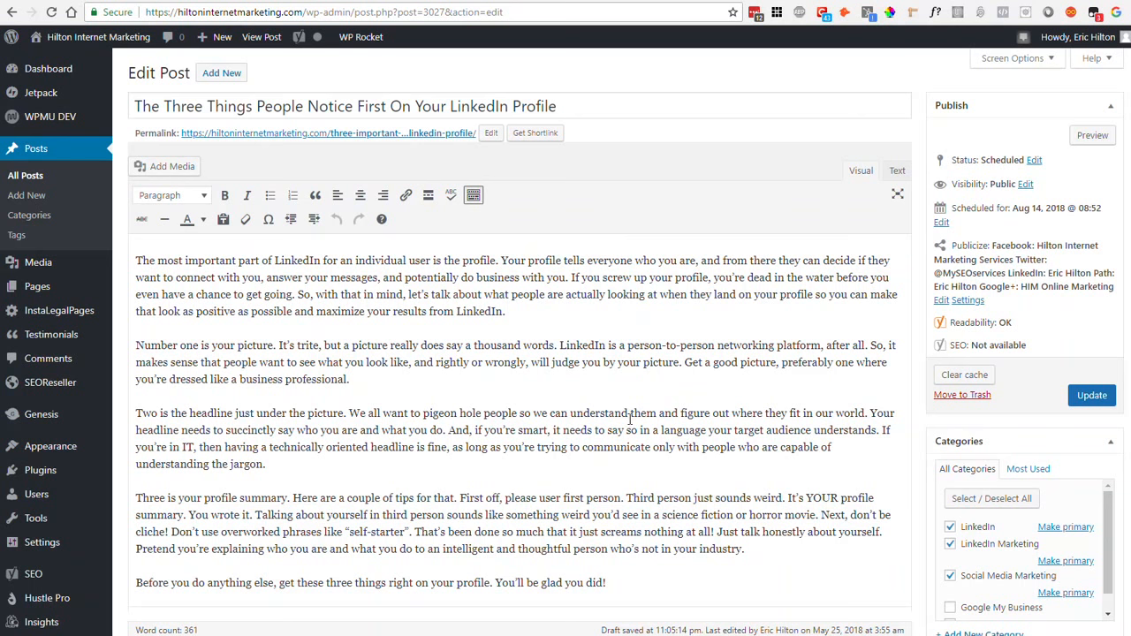
{"action": "scroll", "coordinate": [630, 419], "scroll_direction": "down", "scroll_amount": 10}
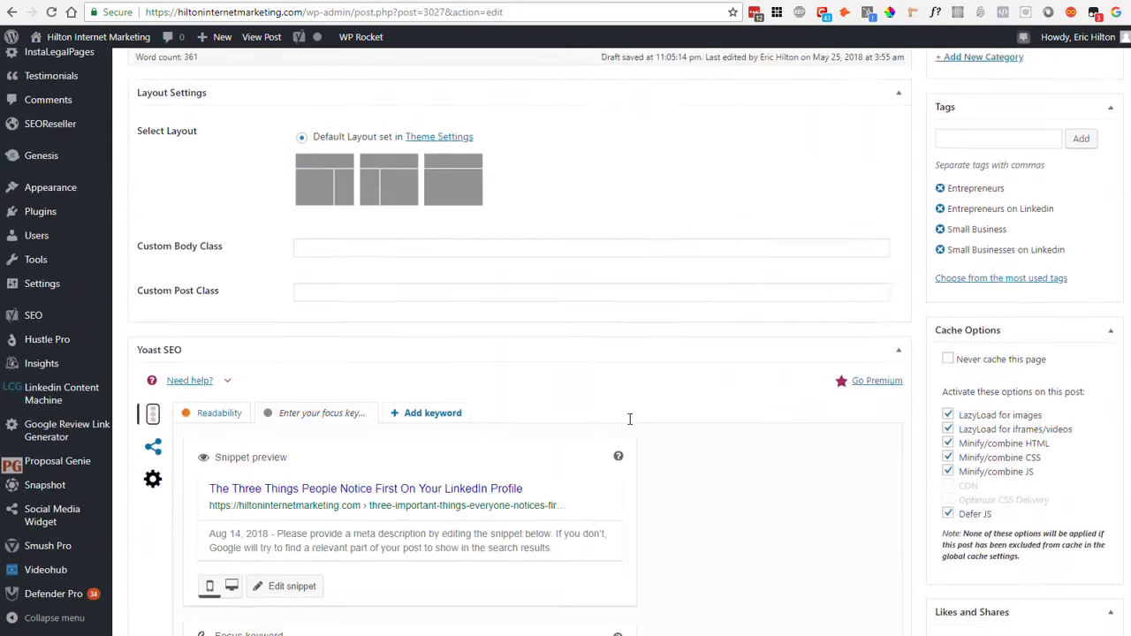
{"action": "scroll", "coordinate": [629, 418], "scroll_direction": "up", "scroll_amount": 1}
{"action": "scroll", "coordinate": [630, 419], "scroll_direction": "down", "scroll_amount": 4}
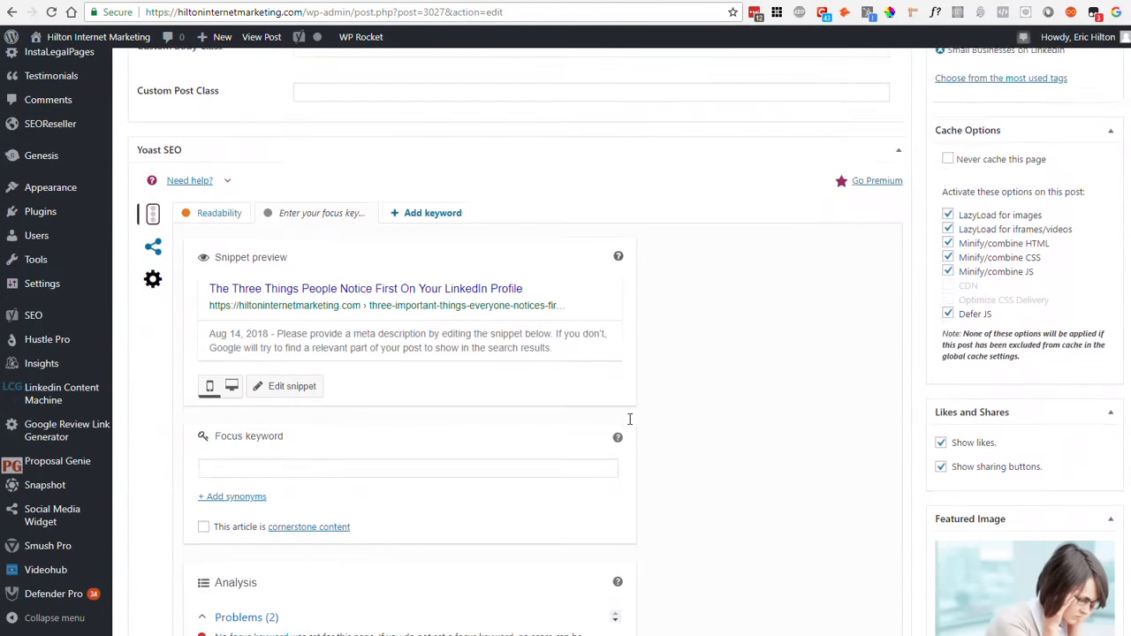
{"action": "scroll", "coordinate": [630, 419], "scroll_direction": "up", "scroll_amount": 2}
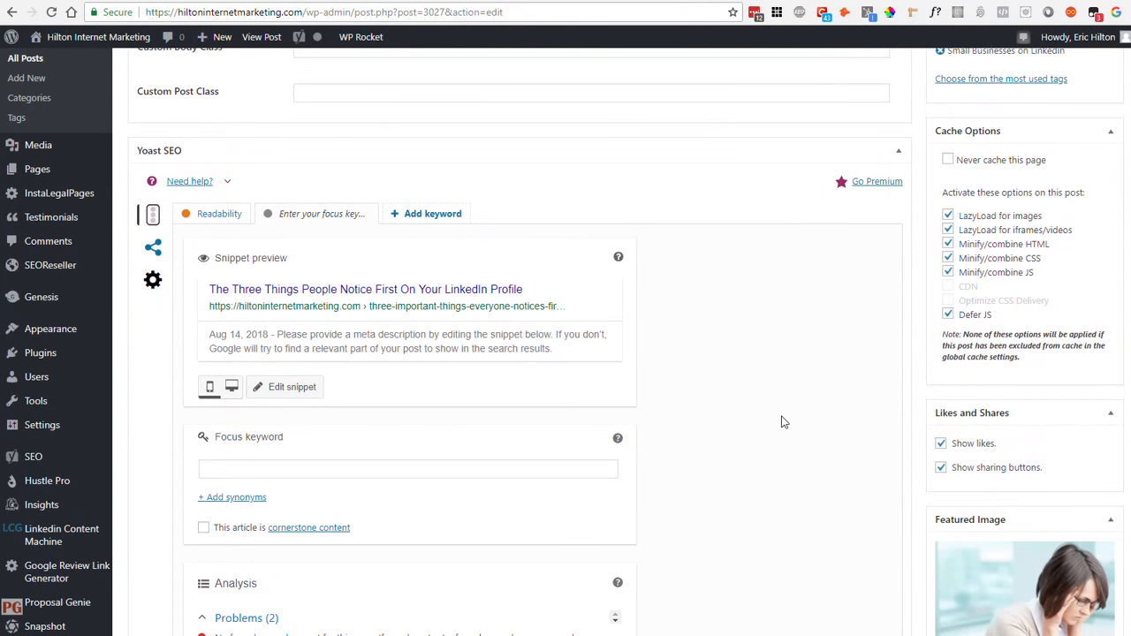
{"action": "scroll", "coordinate": [780, 422], "scroll_direction": "down", "scroll_amount": 2}
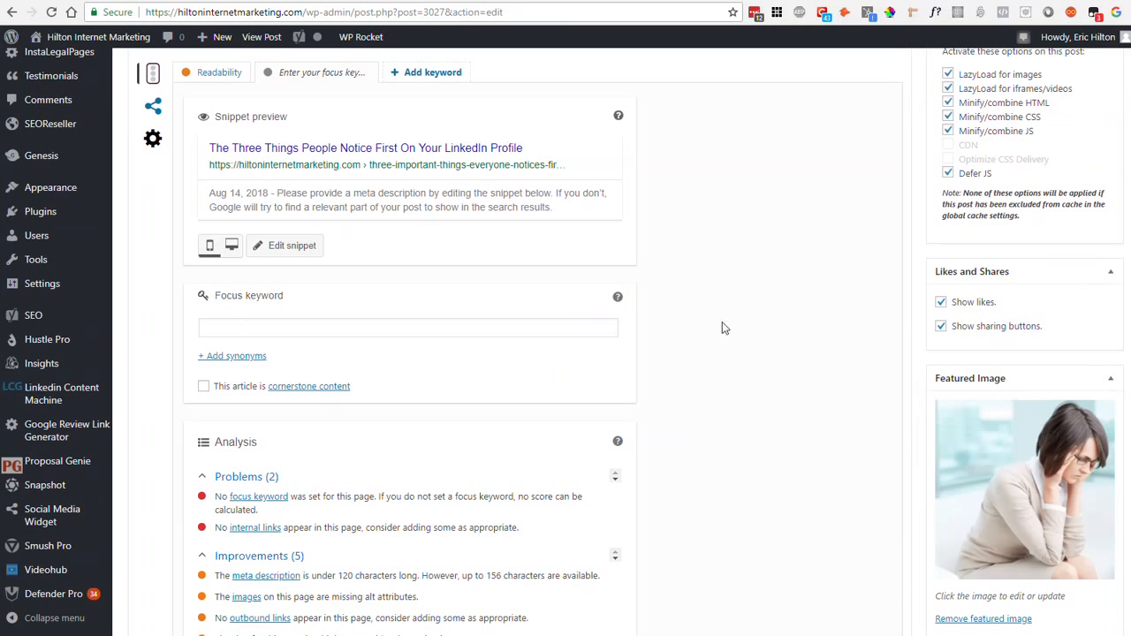
Show the focus keyword help, open its linked Yoast article and read what a focus keyword is
{"action": "left_click", "coordinate": [617, 299]}
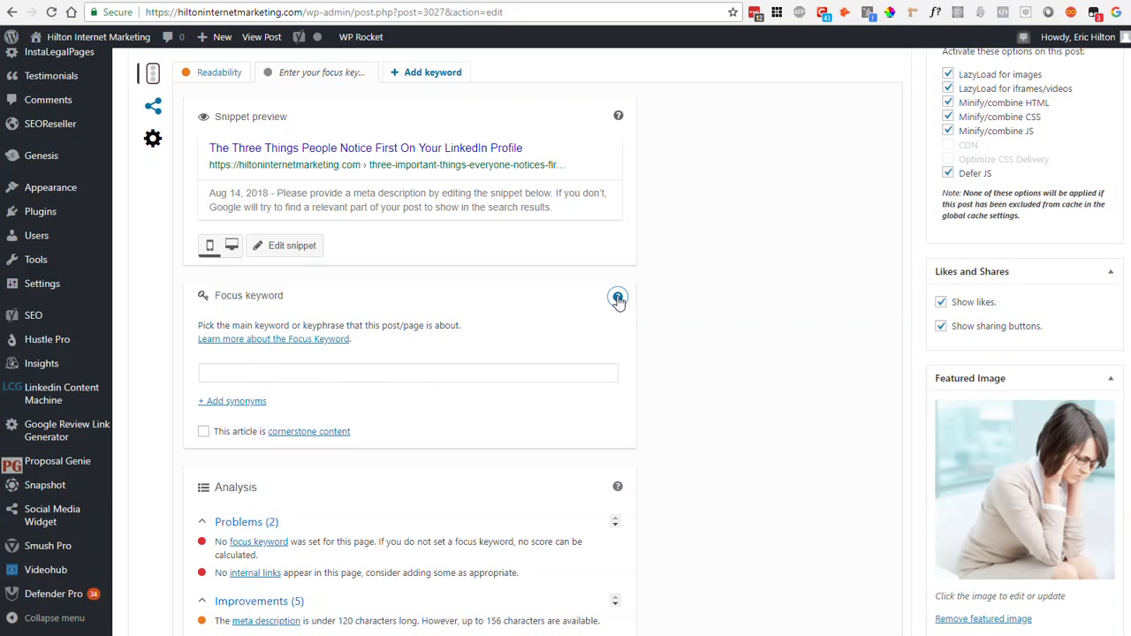
{"action": "left_click", "coordinate": [283, 340]}
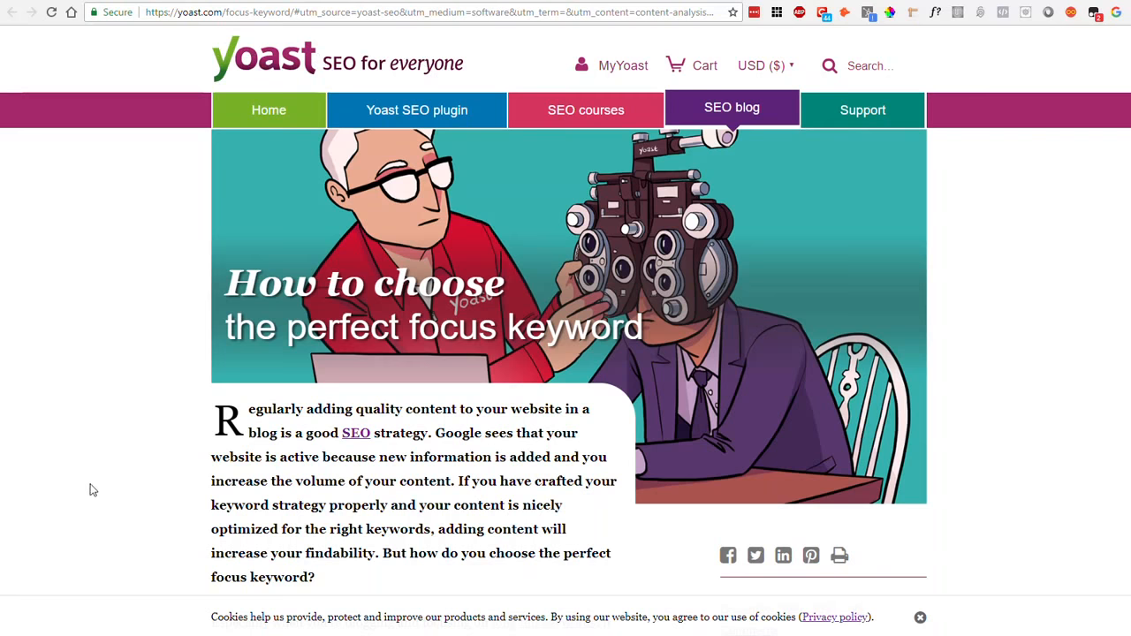
{"action": "scroll", "coordinate": [88, 490], "scroll_direction": "down", "scroll_amount": 5}
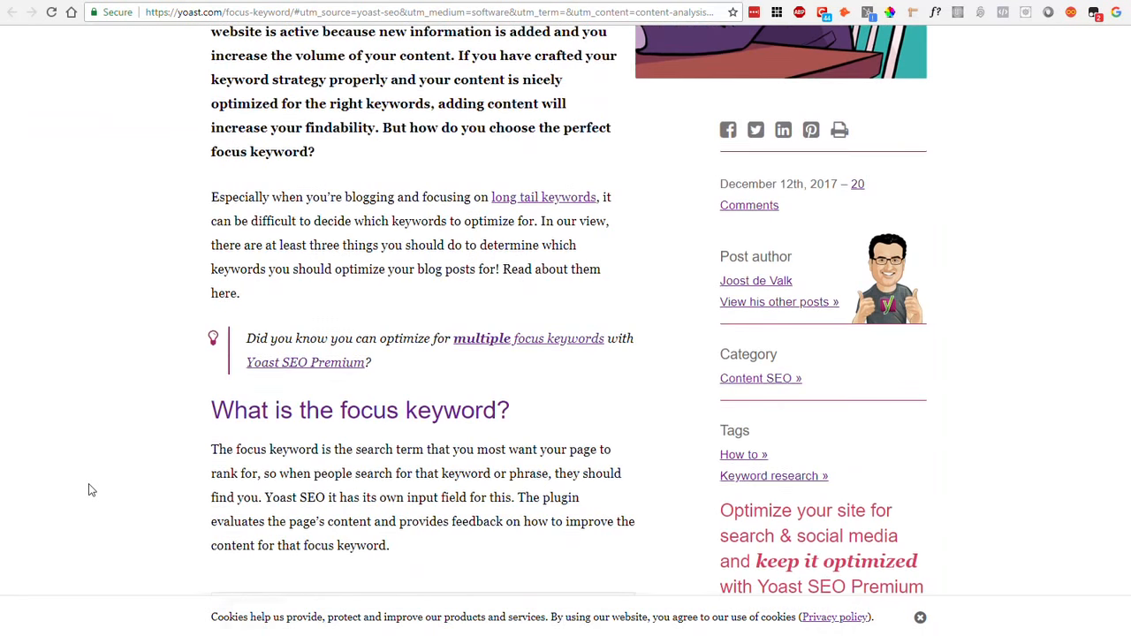
{"action": "scroll", "coordinate": [88, 489], "scroll_direction": "down", "scroll_amount": 2}
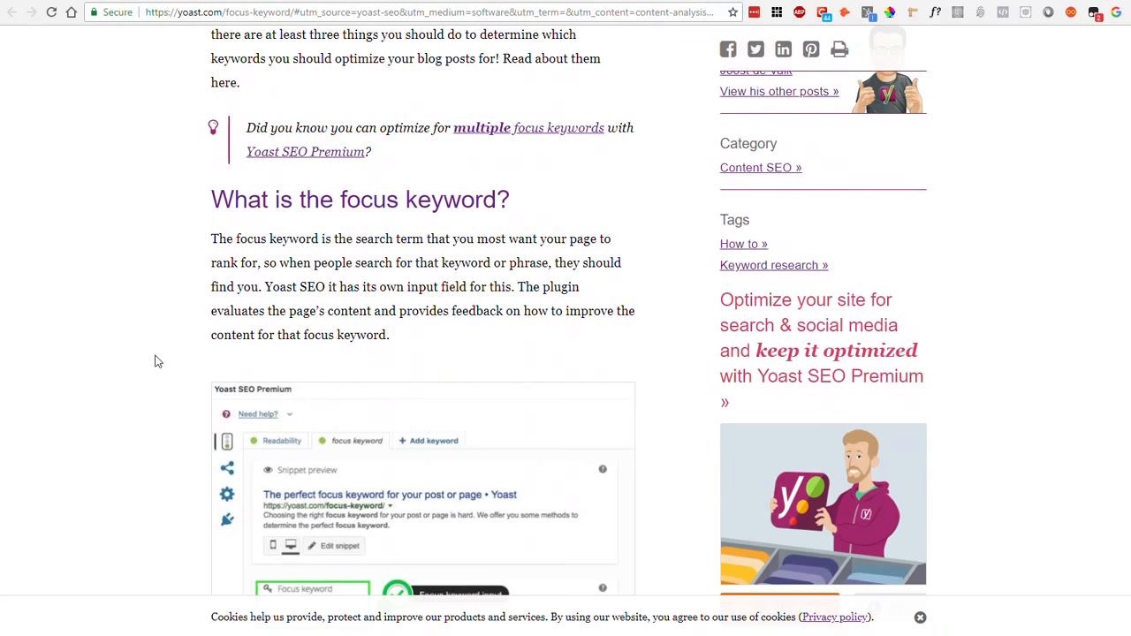
{"action": "scroll", "coordinate": [155, 361], "scroll_direction": "down", "scroll_amount": 2}
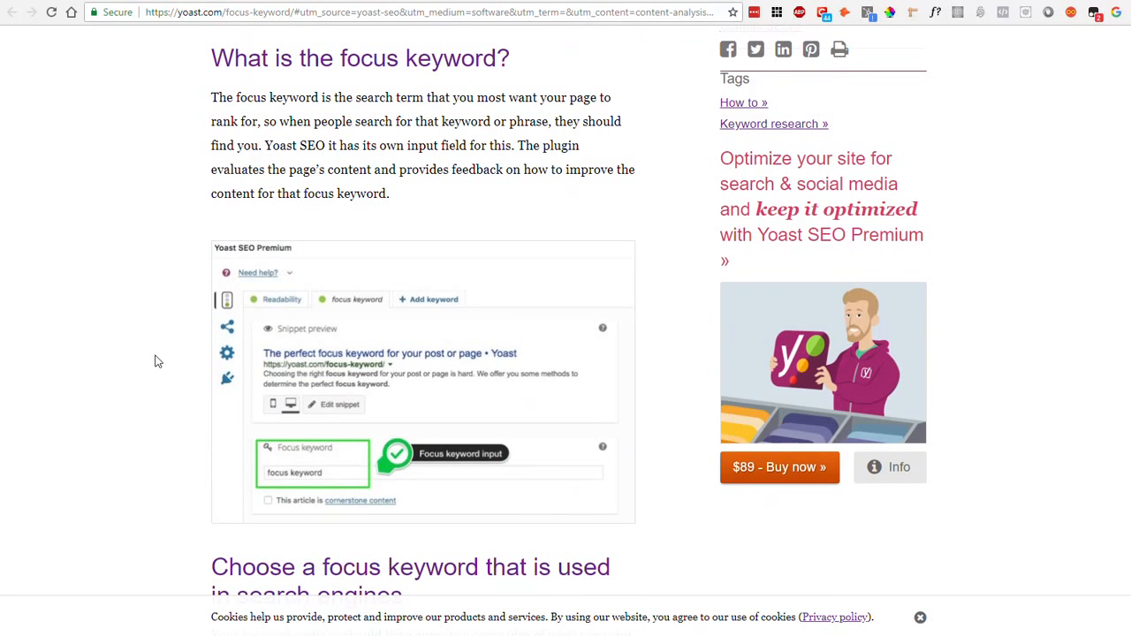
Read the article's section on choosing a focus keyword used in search engines, including the Google suggestion examples
{"action": "scroll", "coordinate": [155, 360], "scroll_direction": "down", "scroll_amount": 5}
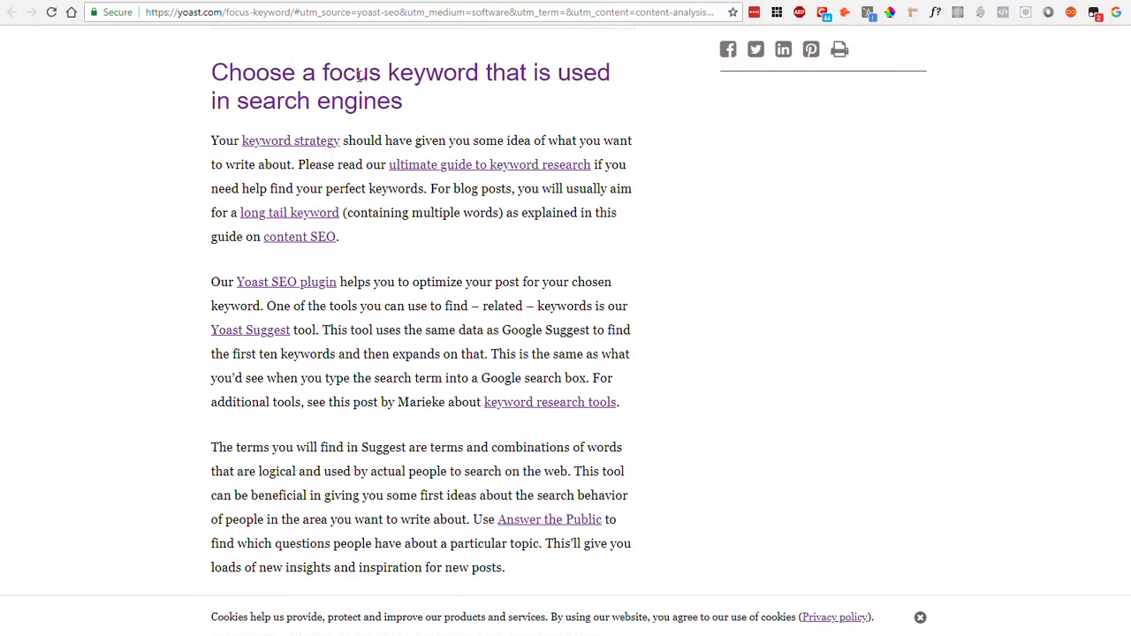
{"action": "scroll", "coordinate": [164, 221], "scroll_direction": "down", "scroll_amount": 6}
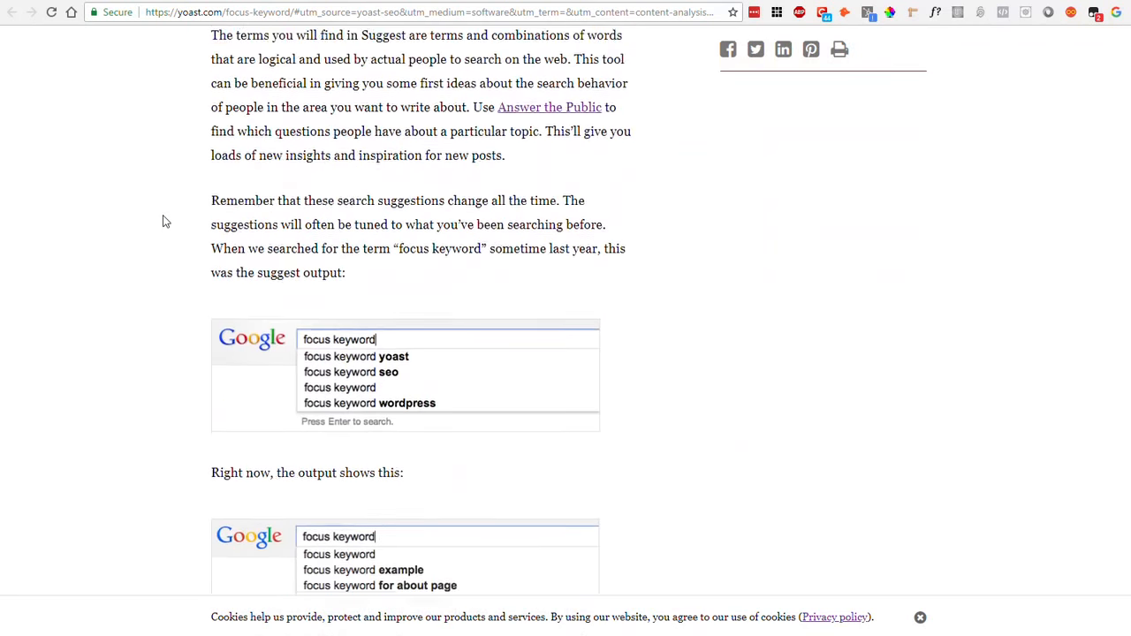
{"action": "scroll", "coordinate": [163, 222], "scroll_direction": "up", "scroll_amount": 3}
{"action": "scroll", "coordinate": [164, 221], "scroll_direction": "down", "scroll_amount": 4}
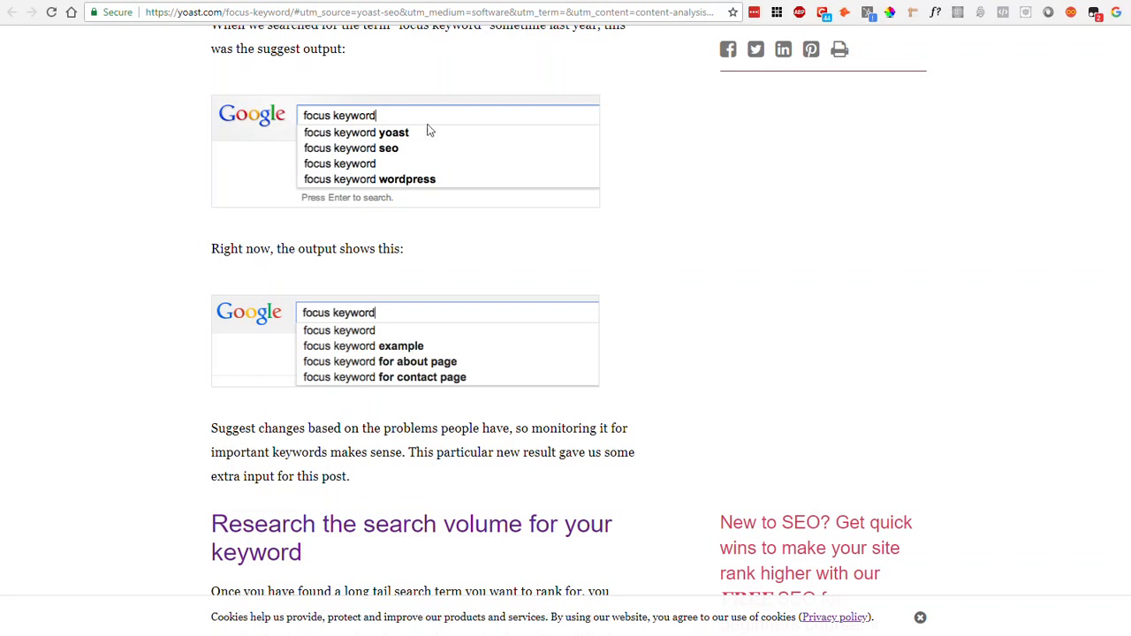
{"action": "scroll", "coordinate": [795, 306], "scroll_direction": "up", "scroll_amount": 3}
{"action": "scroll", "coordinate": [795, 307], "scroll_direction": "down", "scroll_amount": 2}
{"action": "scroll", "coordinate": [795, 306], "scroll_direction": "down", "scroll_amount": 2}
{"action": "scroll", "coordinate": [795, 307], "scroll_direction": "up", "scroll_amount": 2}
{"action": "scroll", "coordinate": [795, 306], "scroll_direction": "down", "scroll_amount": 1}
{"action": "scroll", "coordinate": [674, 309], "scroll_direction": "down", "scroll_amount": 3}
{"action": "scroll", "coordinate": [674, 308], "scroll_direction": "up", "scroll_amount": 2}
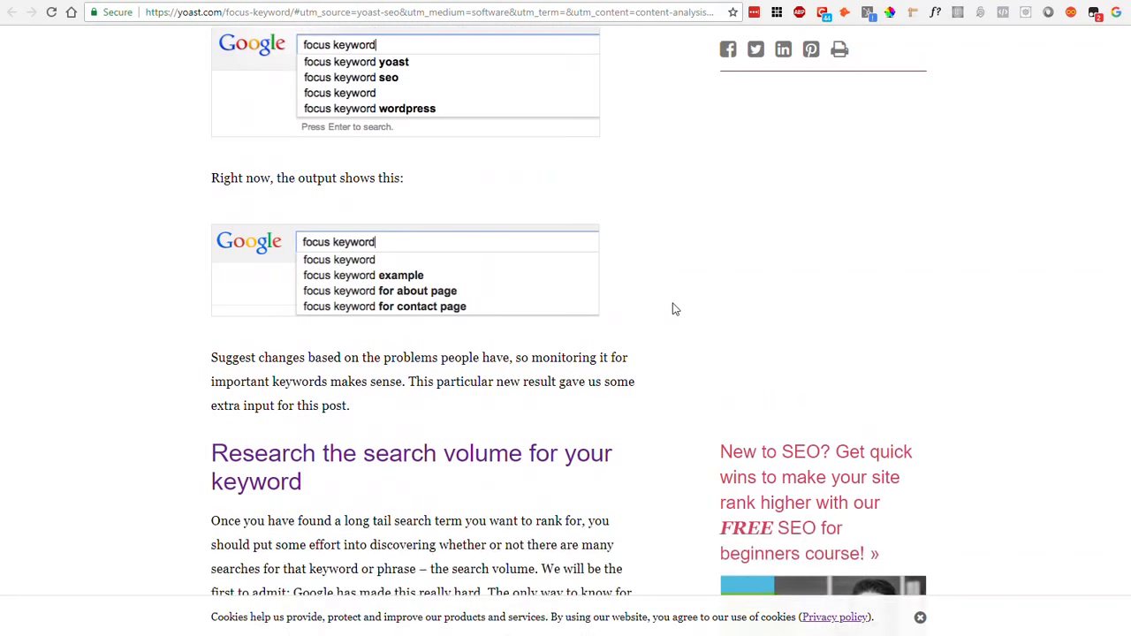
Read the article's advice on researching search volume, checking posts that already rank and Googling the proposed focus keyword
{"action": "scroll", "coordinate": [674, 308], "scroll_direction": "down", "scroll_amount": 5}
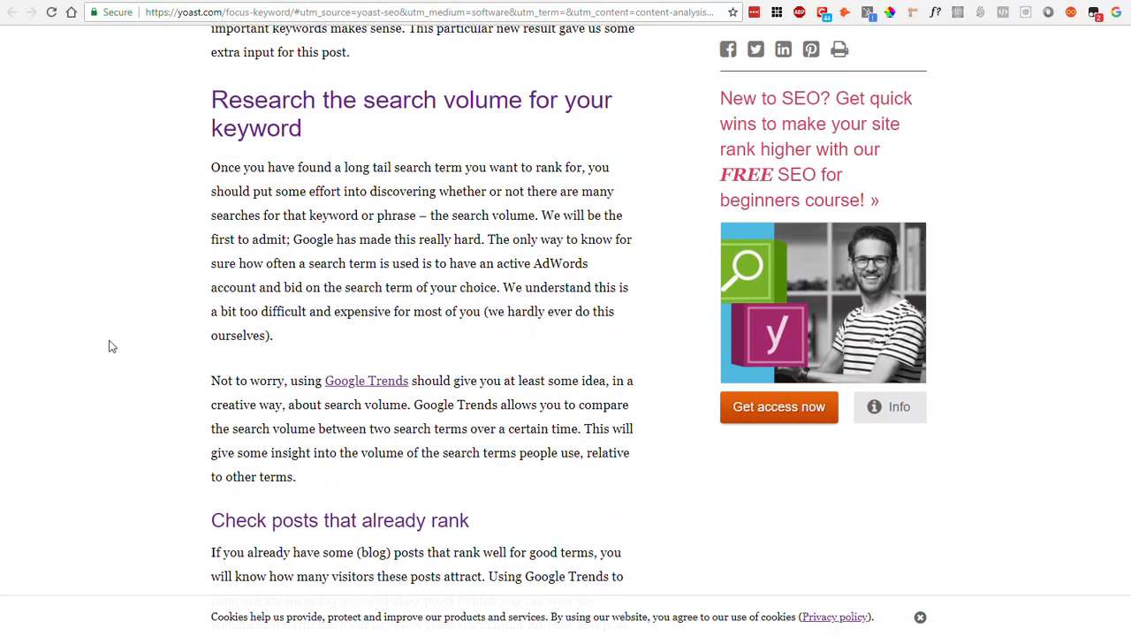
{"action": "scroll", "coordinate": [114, 350], "scroll_direction": "down", "scroll_amount": 5}
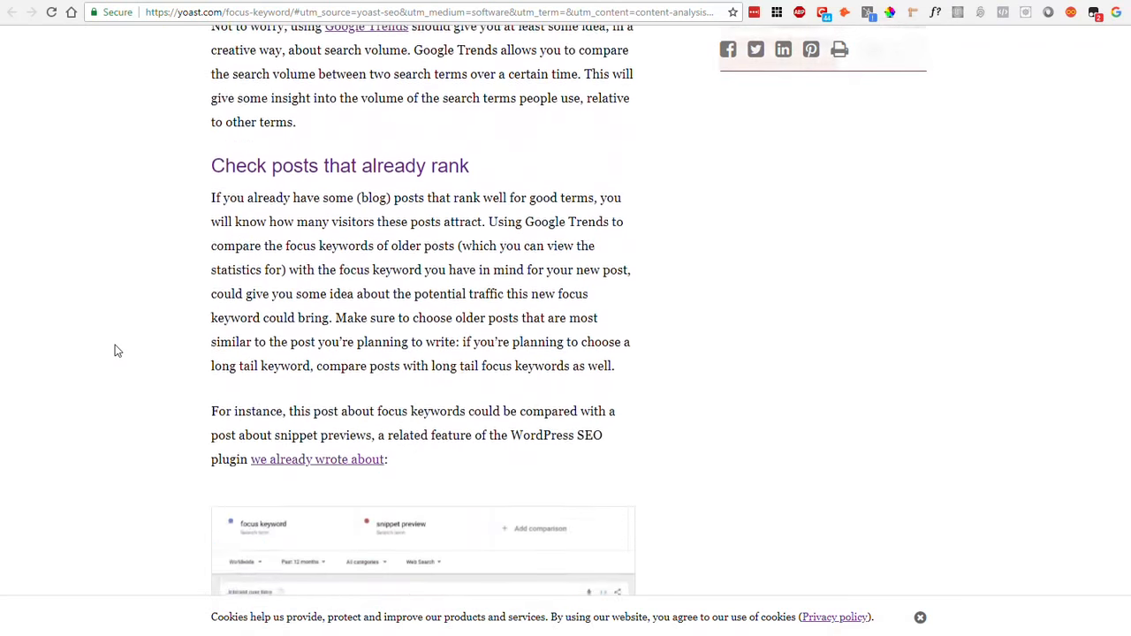
{"action": "scroll", "coordinate": [115, 351], "scroll_direction": "up", "scroll_amount": 2}
{"action": "scroll", "coordinate": [115, 351], "scroll_direction": "down", "scroll_amount": 5}
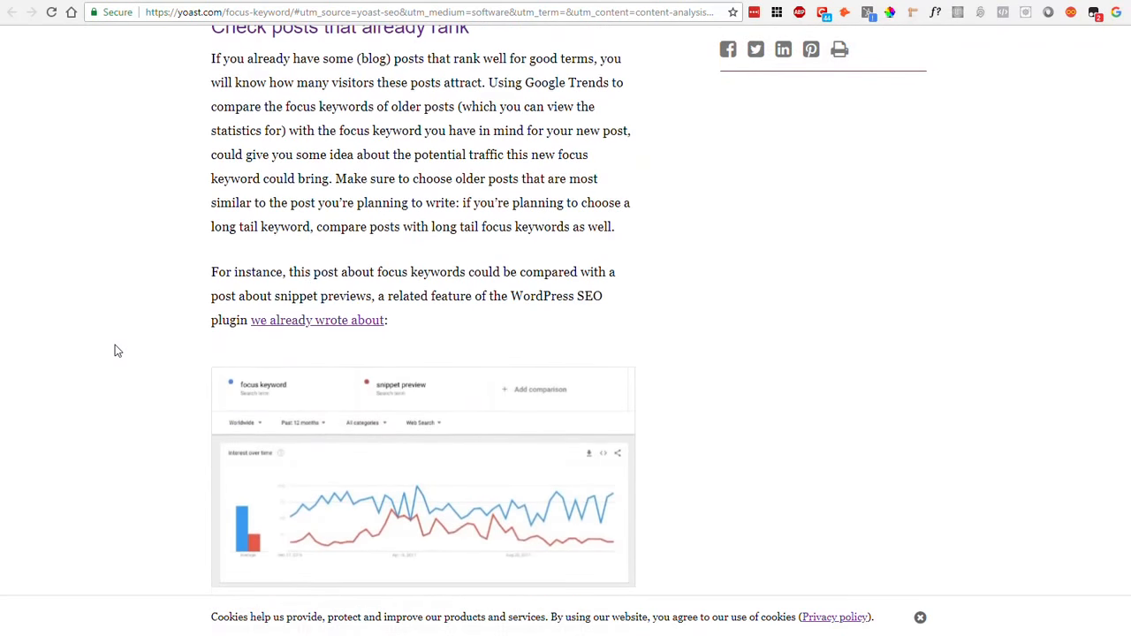
{"action": "scroll", "coordinate": [114, 351], "scroll_direction": "up", "scroll_amount": 3}
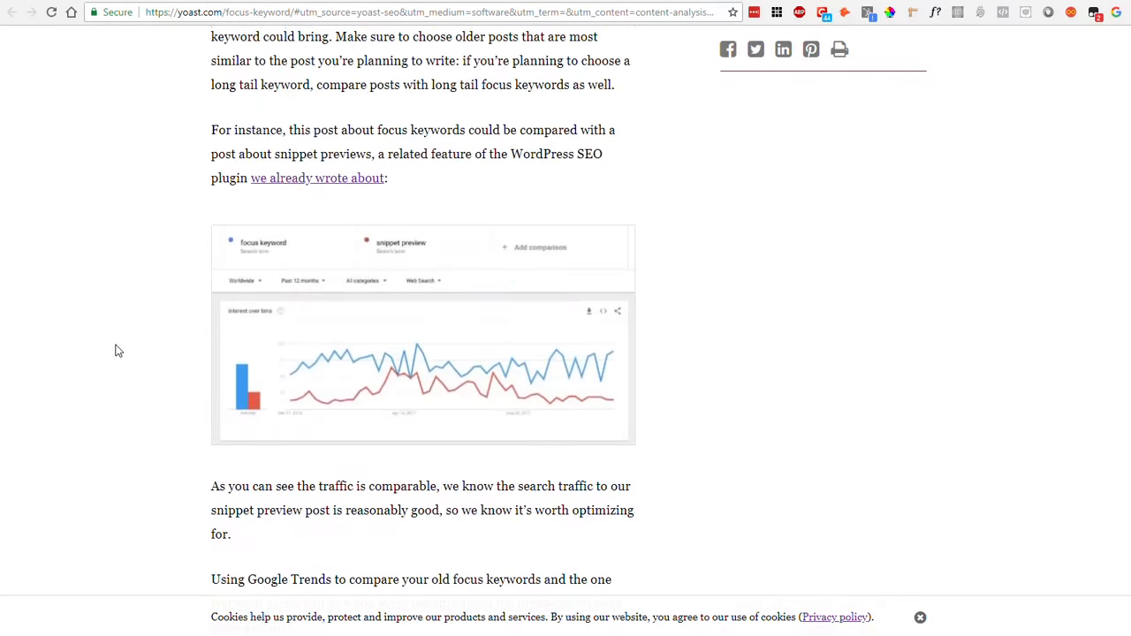
{"action": "scroll", "coordinate": [115, 351], "scroll_direction": "down", "scroll_amount": 3}
{"action": "scroll", "coordinate": [114, 351], "scroll_direction": "down", "scroll_amount": 3}
{"action": "scroll", "coordinate": [115, 351], "scroll_direction": "down", "scroll_amount": 3}
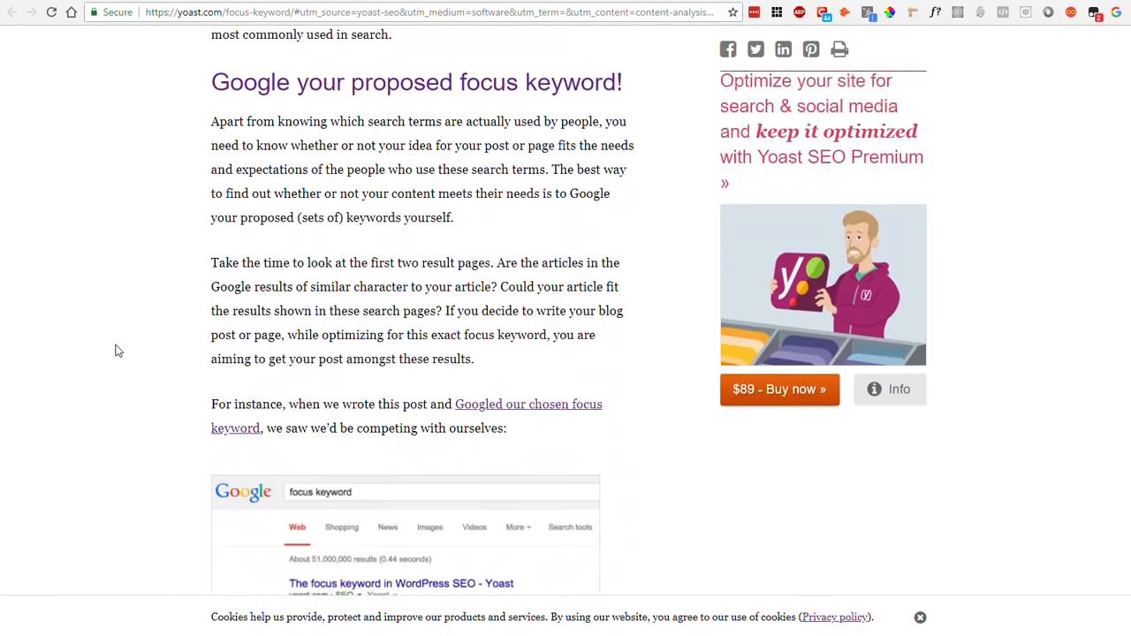
Return to the start of the focus keyword article and close it to get back to the post editor
{"action": "scroll", "coordinate": [115, 350], "scroll_direction": "up", "scroll_amount": 9}
{"action": "scroll", "coordinate": [115, 351], "scroll_direction": "up", "scroll_amount": 20}
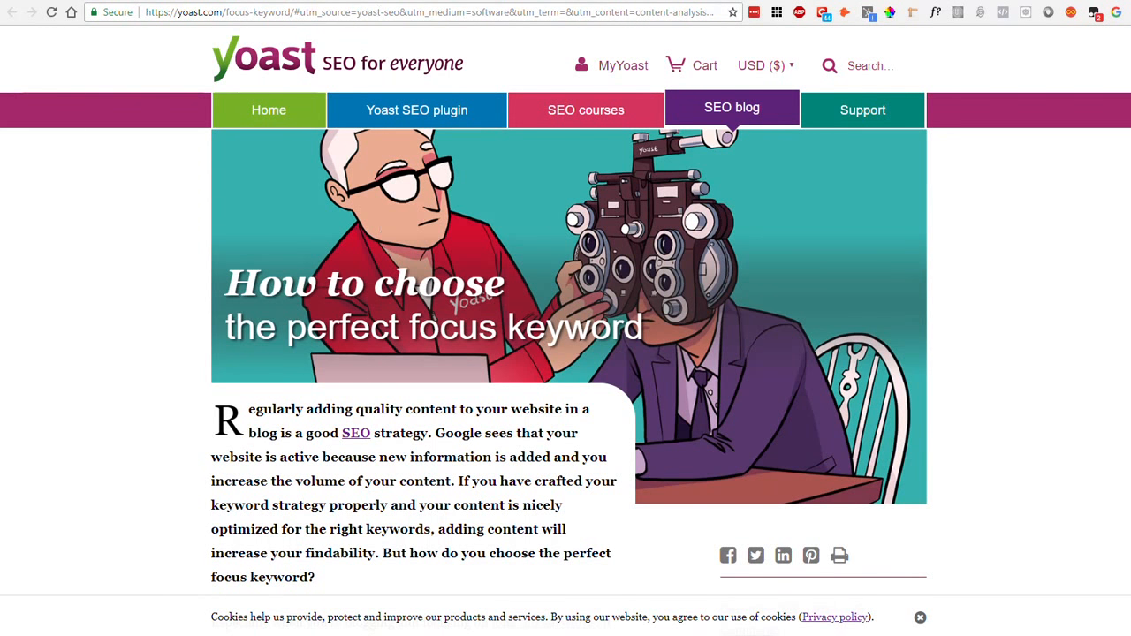
{"action": "key", "text": "ctrl+w"}
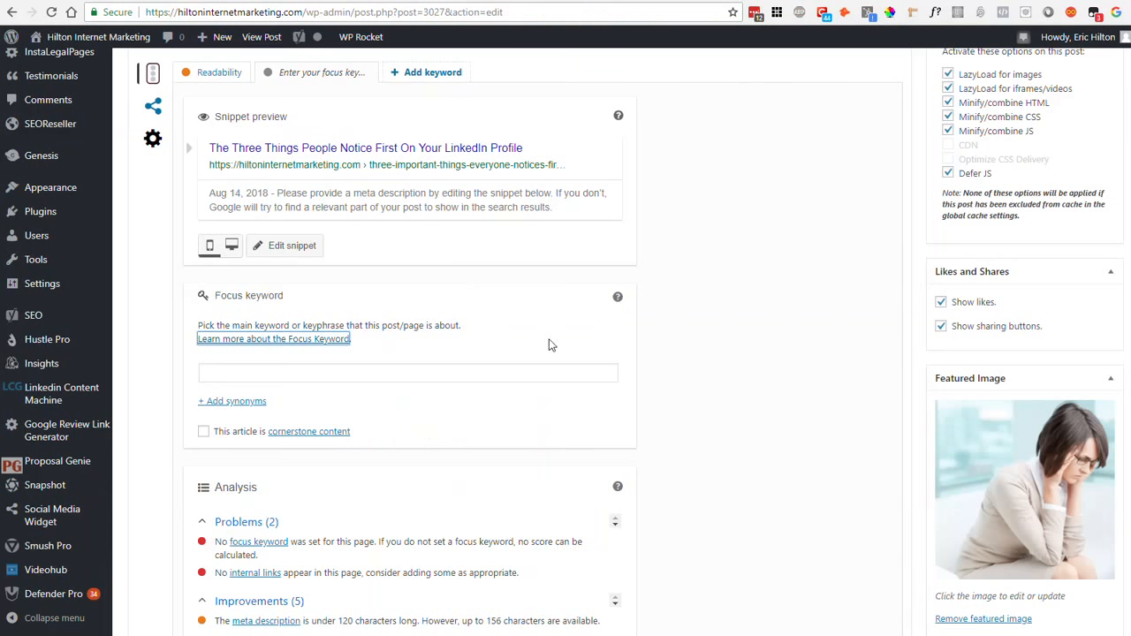
Review the post's title and body text for a recurring phrase and enter "your LinkedIn profile" as the Yoast focus keyword
{"action": "left_click", "coordinate": [312, 373]}
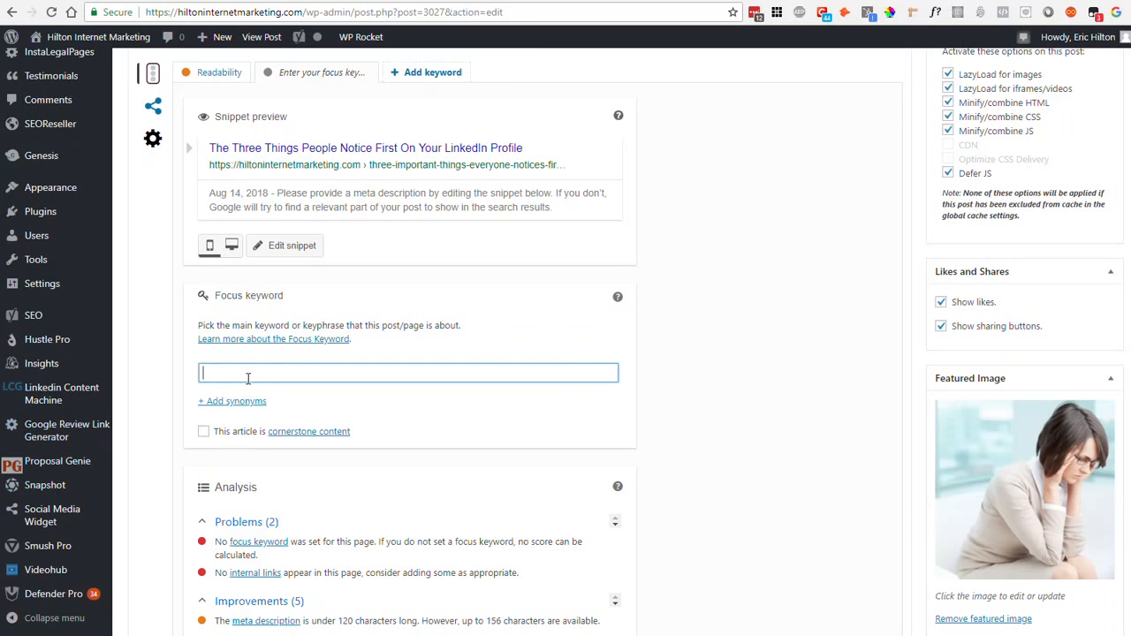
{"action": "scroll", "coordinate": [754, 461], "scroll_direction": "down", "scroll_amount": 2}
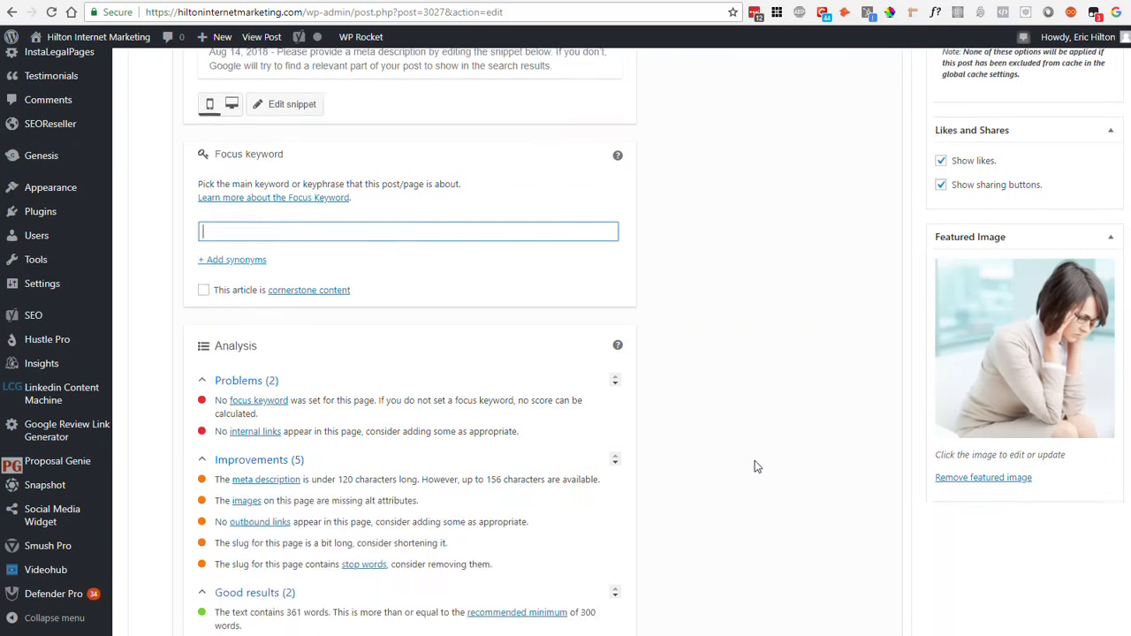
{"action": "scroll", "coordinate": [754, 460], "scroll_direction": "up", "scroll_amount": 3}
{"action": "scroll", "coordinate": [755, 460], "scroll_direction": "up", "scroll_amount": 8}
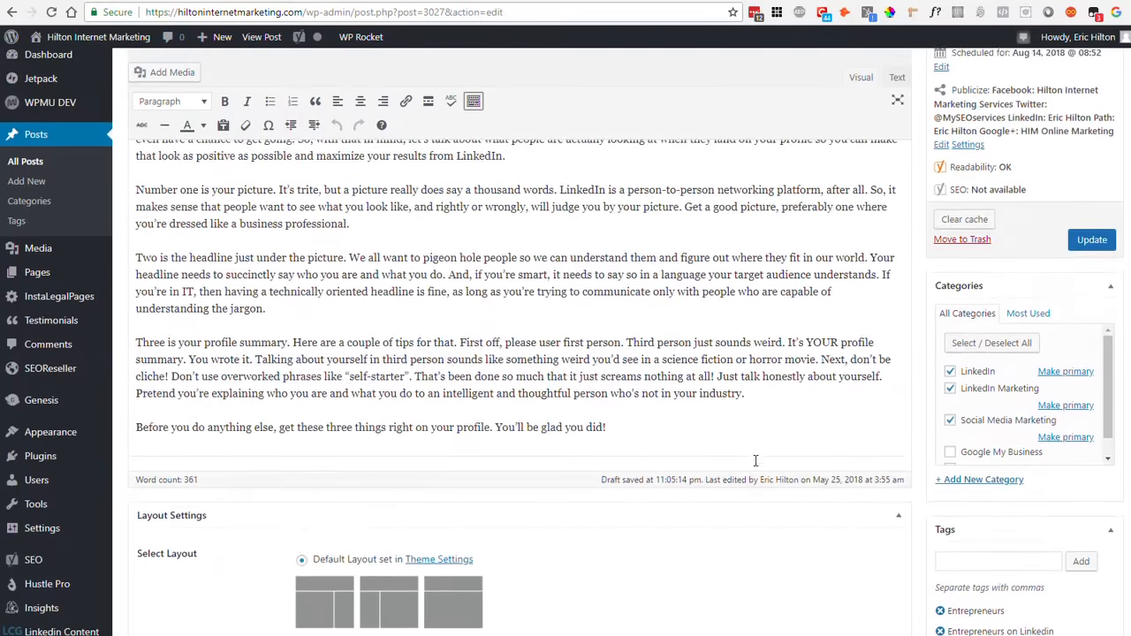
{"action": "scroll", "coordinate": [756, 460], "scroll_direction": "down", "scroll_amount": 10}
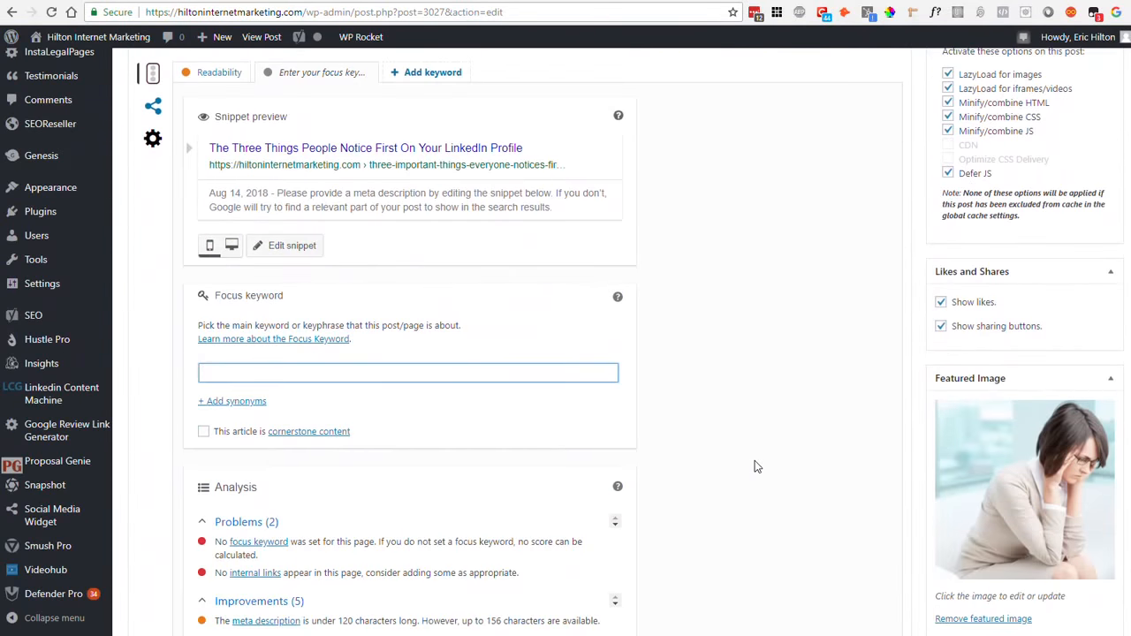
{"action": "scroll", "coordinate": [754, 461], "scroll_direction": "down", "scroll_amount": 5}
{"action": "scroll", "coordinate": [755, 460], "scroll_direction": "up", "scroll_amount": 10}
{"action": "scroll", "coordinate": [755, 460], "scroll_direction": "up", "scroll_amount": 3}
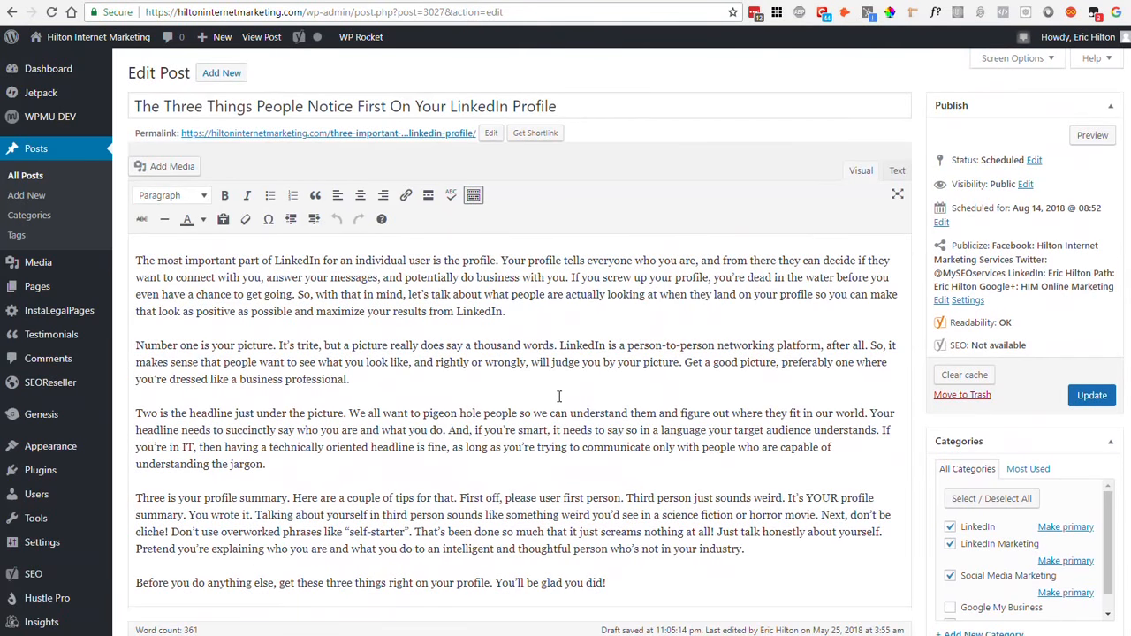
{"action": "scroll", "coordinate": [558, 397], "scroll_direction": "down", "scroll_amount": 15}
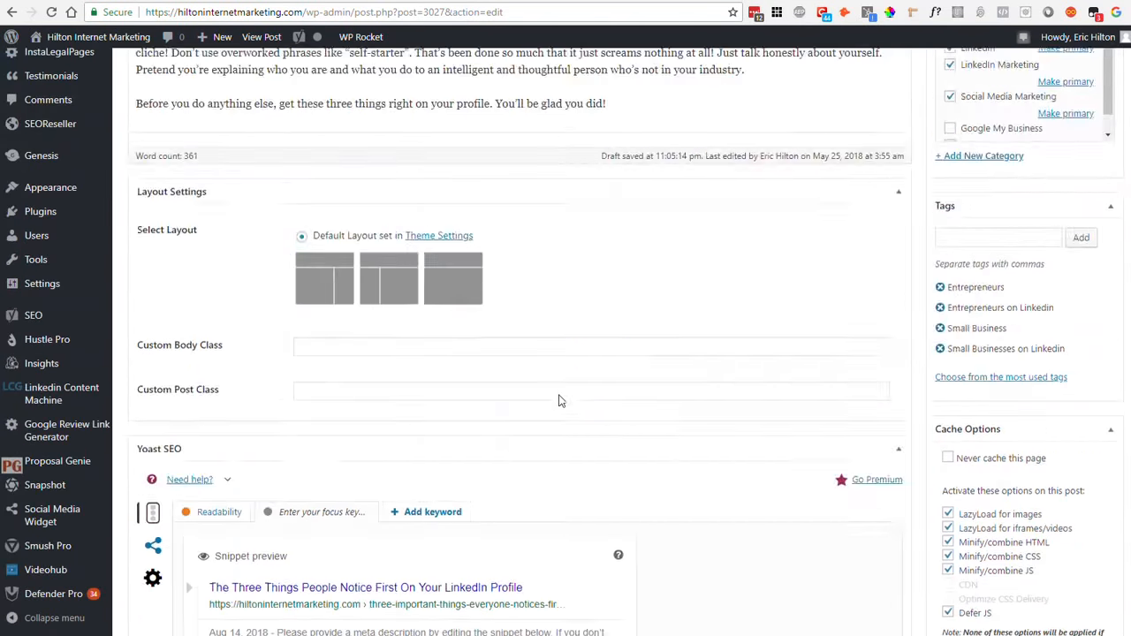
{"action": "scroll", "coordinate": [559, 401], "scroll_direction": "up", "scroll_amount": 15}
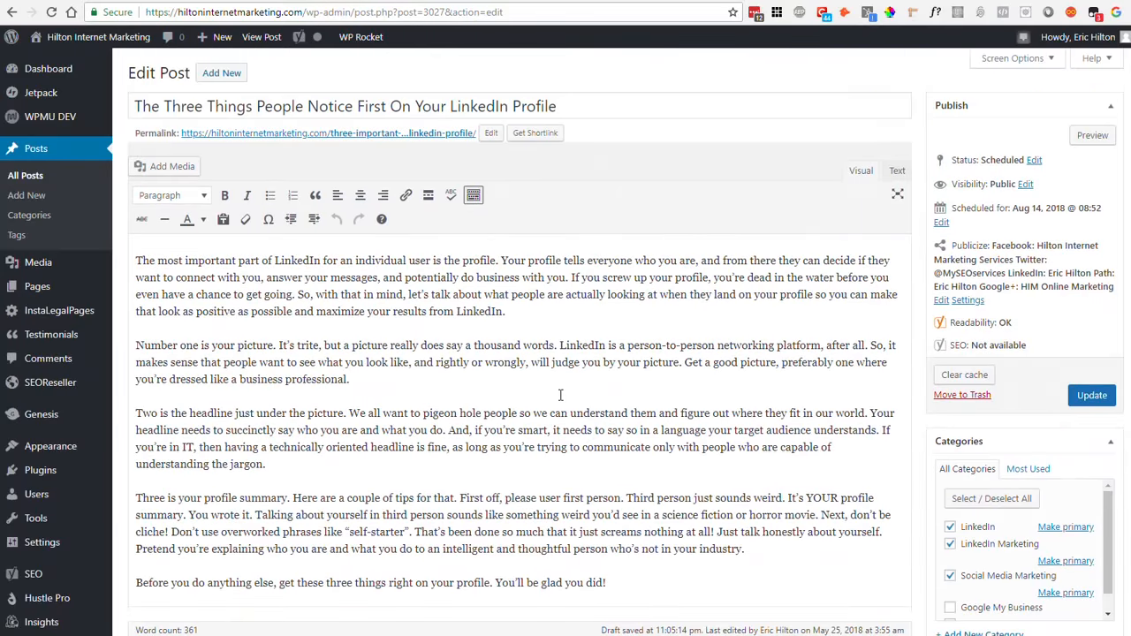
{"action": "scroll", "coordinate": [559, 394], "scroll_direction": "down", "scroll_amount": 10}
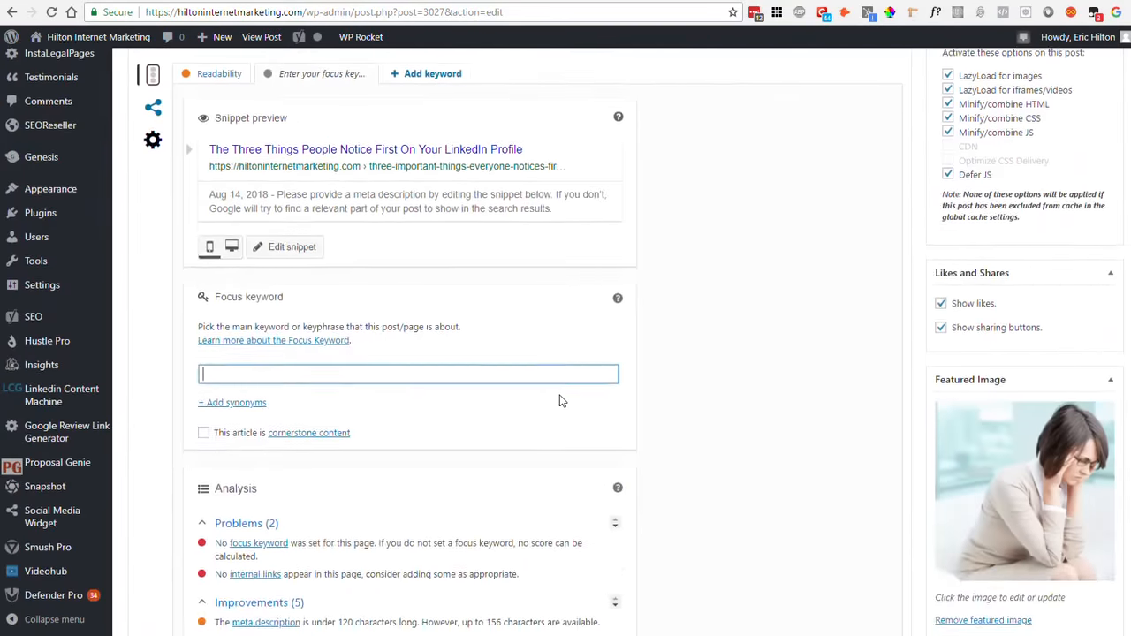
{"action": "scroll", "coordinate": [560, 401], "scroll_direction": "up", "scroll_amount": 5}
{"action": "scroll", "coordinate": [559, 400], "scroll_direction": "up", "scroll_amount": 5}
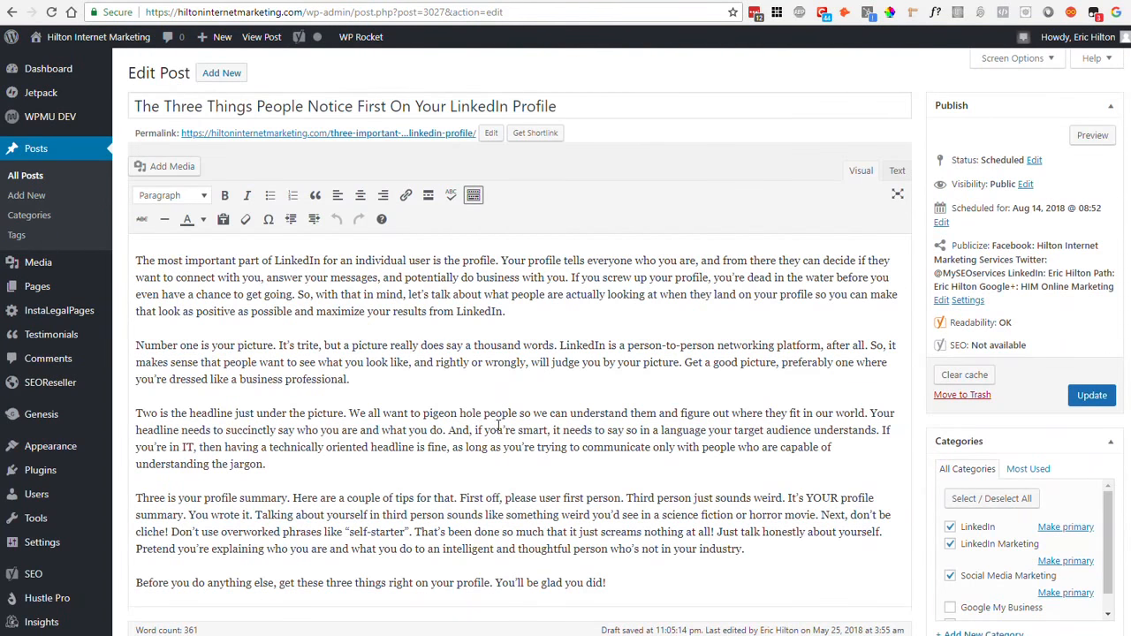
{"action": "scroll", "coordinate": [590, 402], "scroll_direction": "down", "scroll_amount": 10}
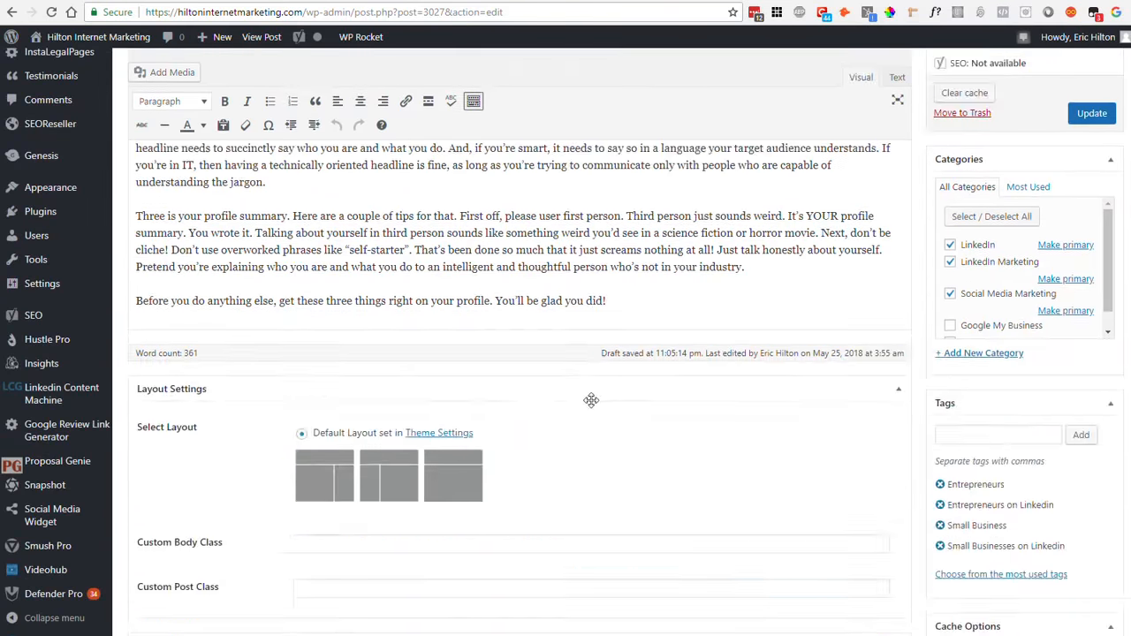
{"action": "scroll", "coordinate": [591, 400], "scroll_direction": "down", "scroll_amount": 3}
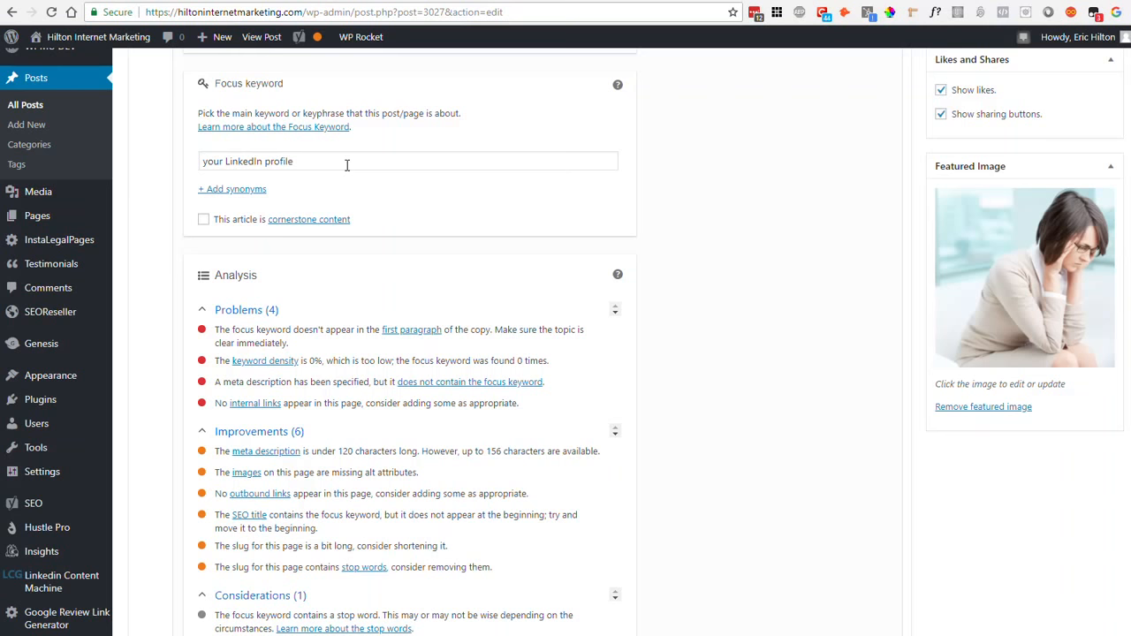
Review the Yoast analysis for the new focus keyword, from problems and improvements through considerations to good results
{"action": "scroll", "coordinate": [766, 235], "scroll_direction": "down", "scroll_amount": 2}
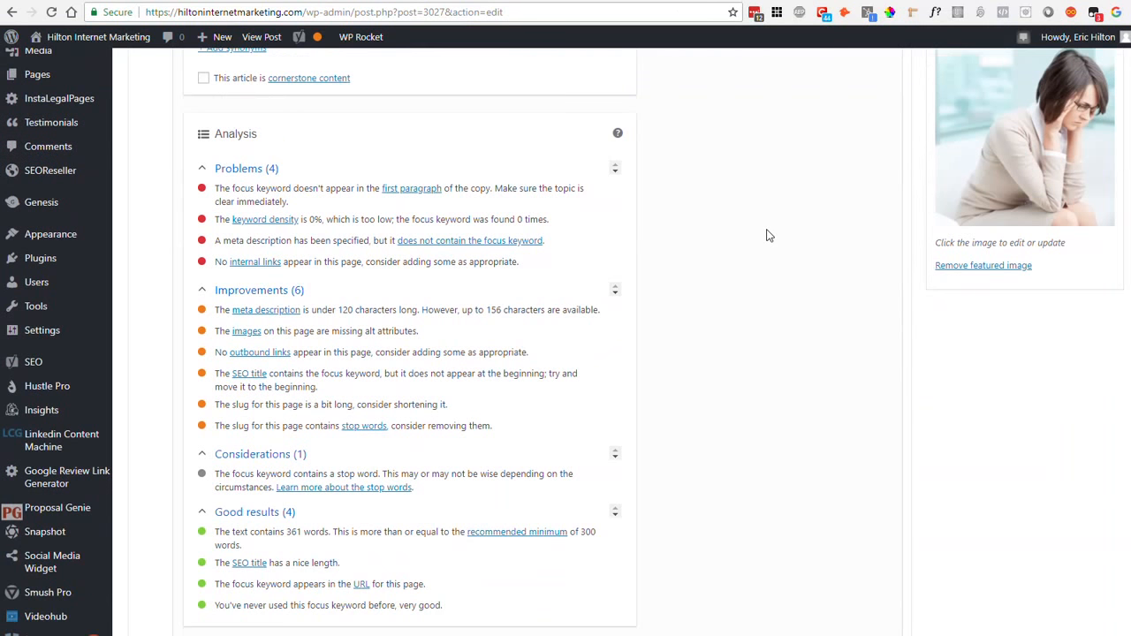
{"action": "scroll", "coordinate": [766, 235], "scroll_direction": "down", "scroll_amount": 1}
{"action": "scroll", "coordinate": [767, 235], "scroll_direction": "up", "scroll_amount": 3}
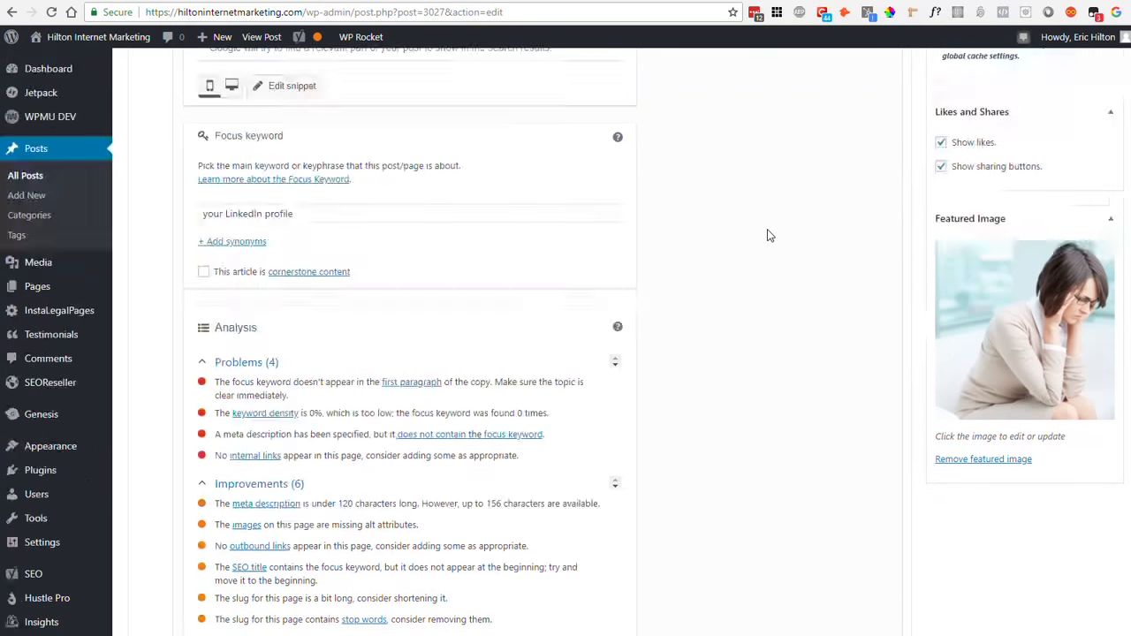
{"action": "scroll", "coordinate": [766, 235], "scroll_direction": "down", "scroll_amount": 2}
{"action": "scroll", "coordinate": [767, 235], "scroll_direction": "up", "scroll_amount": 1}
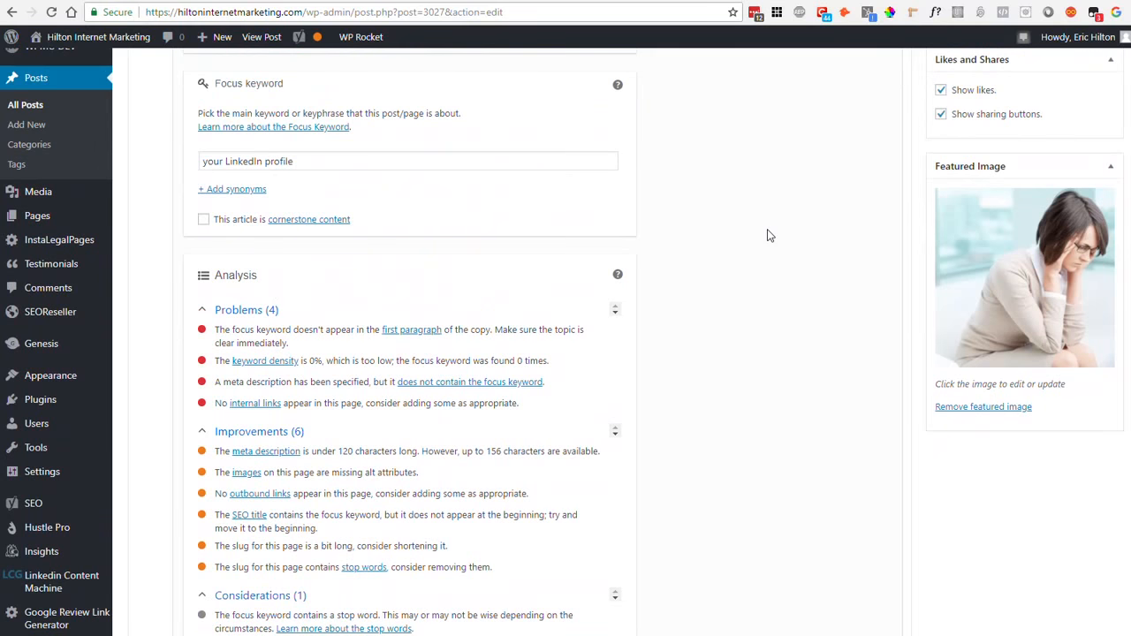
{"action": "scroll", "coordinate": [766, 235], "scroll_direction": "down", "scroll_amount": 2}
{"action": "scroll", "coordinate": [766, 235], "scroll_direction": "up", "scroll_amount": 4}
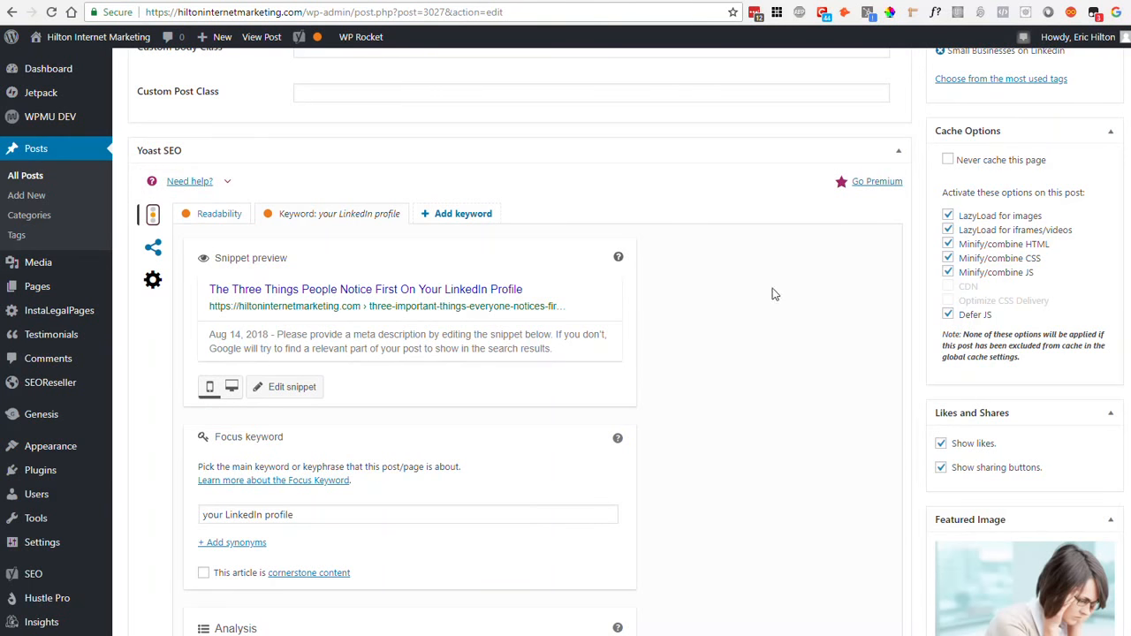
{"action": "scroll", "coordinate": [771, 295], "scroll_direction": "down", "scroll_amount": 6}
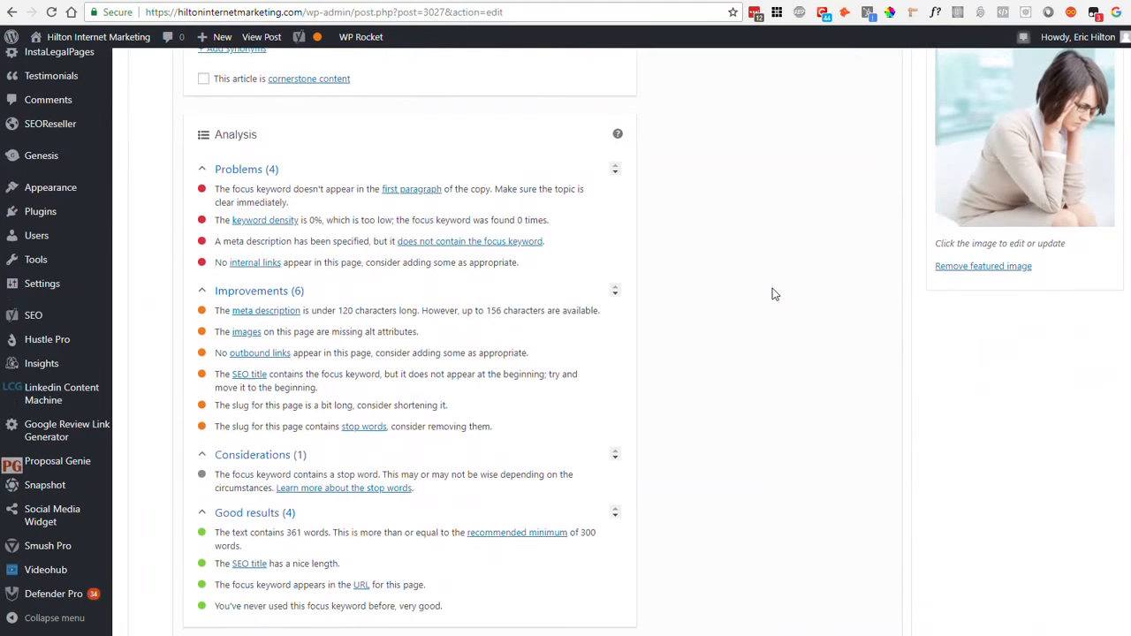
{"action": "scroll", "coordinate": [773, 294], "scroll_direction": "down", "scroll_amount": 1}
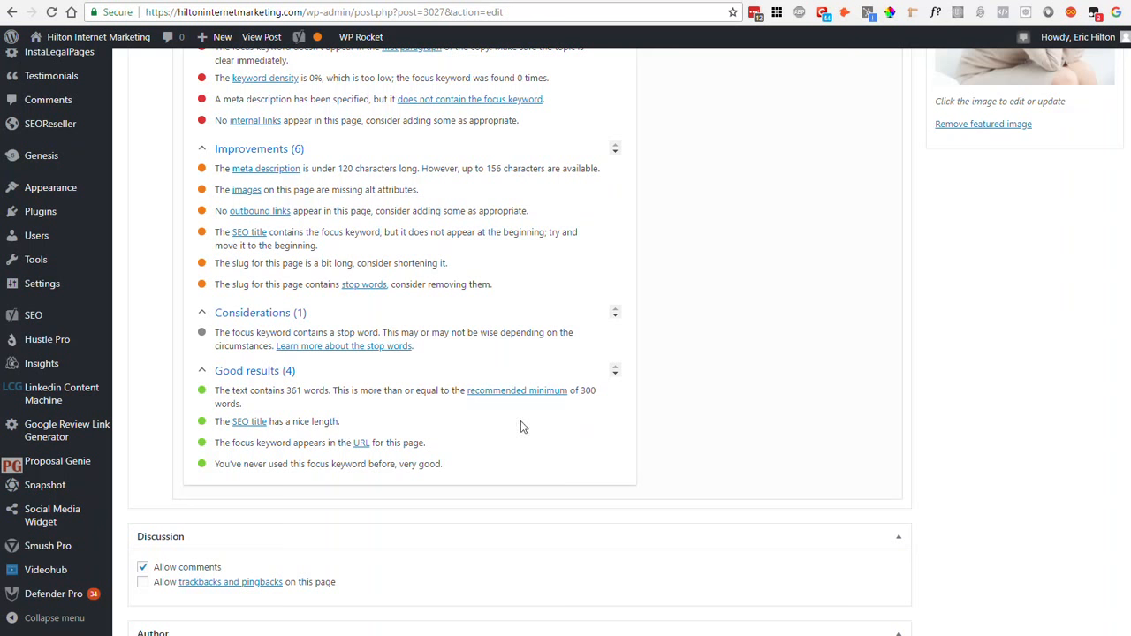
{"action": "scroll", "coordinate": [520, 424], "scroll_direction": "down", "scroll_amount": 1}
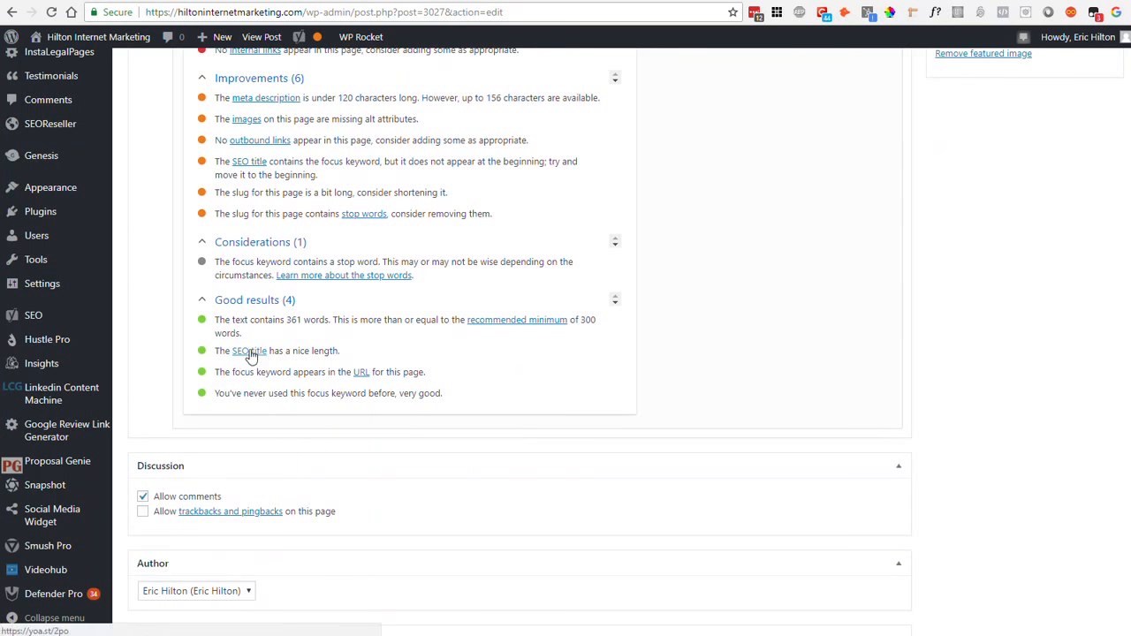
Compare the snippet preview and post title with the analysis's good results on SEO title length and focus keyword in the URL
{"action": "scroll", "coordinate": [605, 408], "scroll_direction": "up", "scroll_amount": 9}
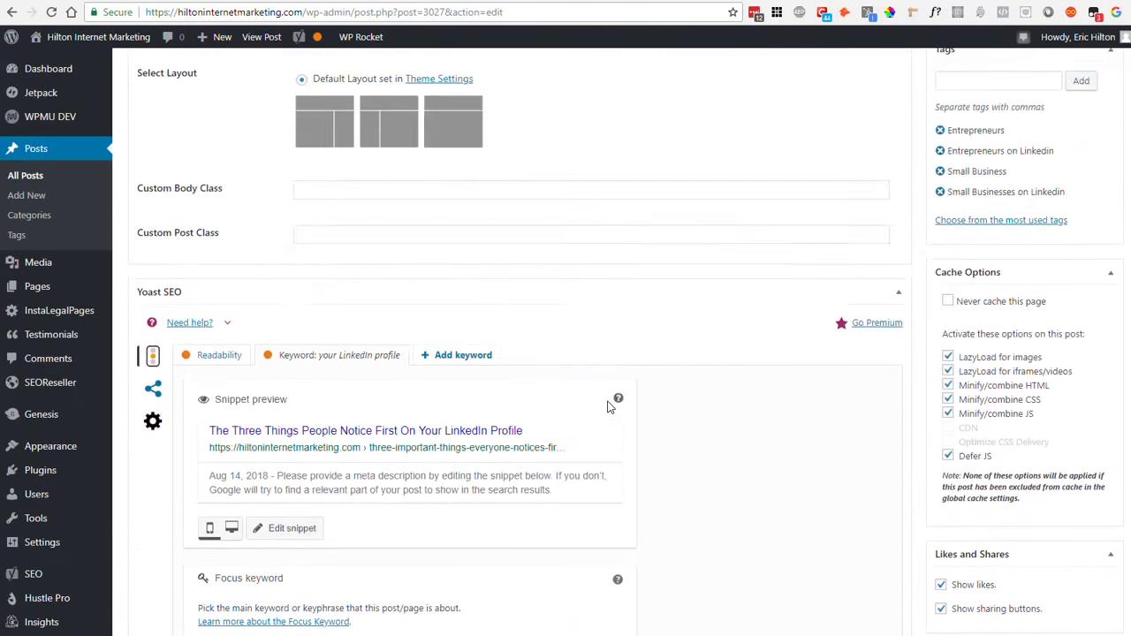
{"action": "scroll", "coordinate": [606, 406], "scroll_direction": "down", "scroll_amount": 2}
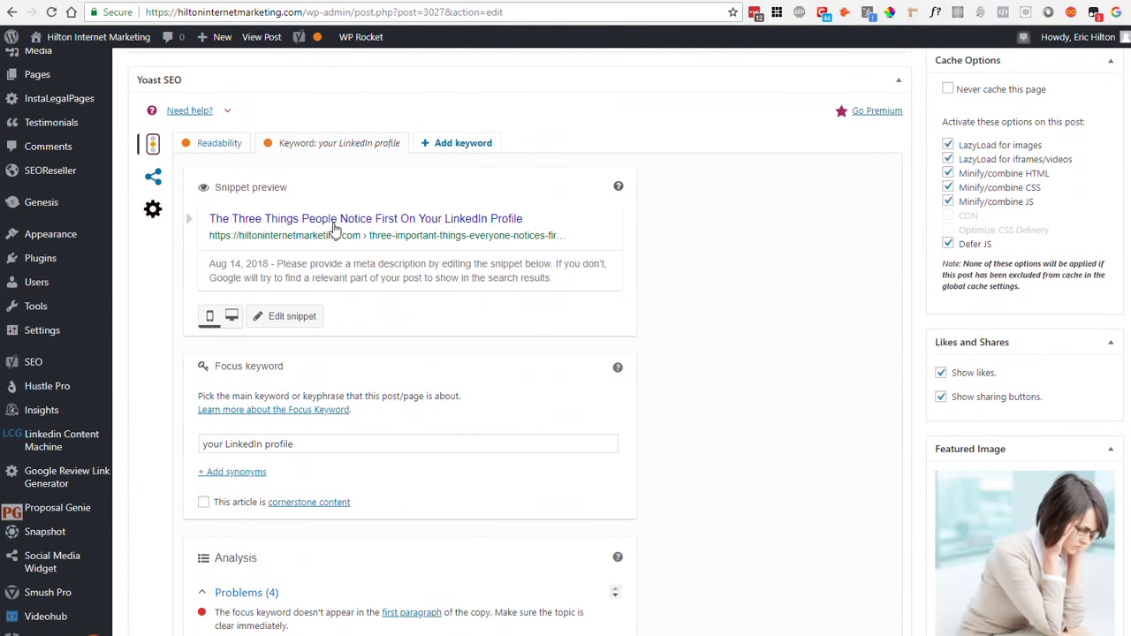
{"action": "scroll", "coordinate": [618, 300], "scroll_direction": "up", "scroll_amount": 10}
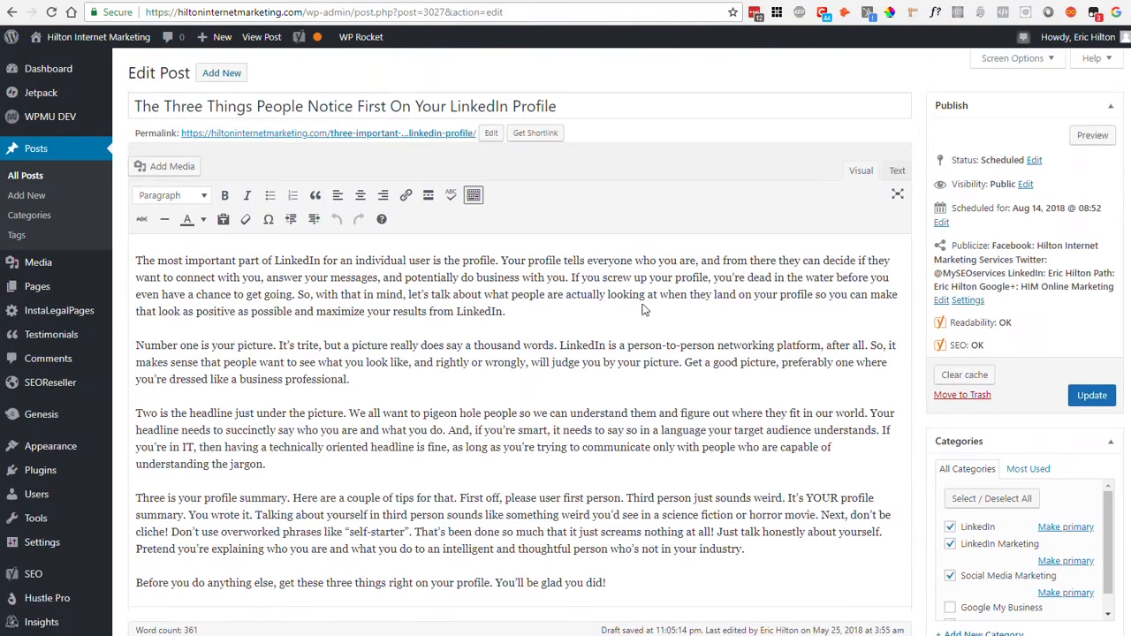
{"action": "scroll", "coordinate": [715, 404], "scroll_direction": "down", "scroll_amount": 4}
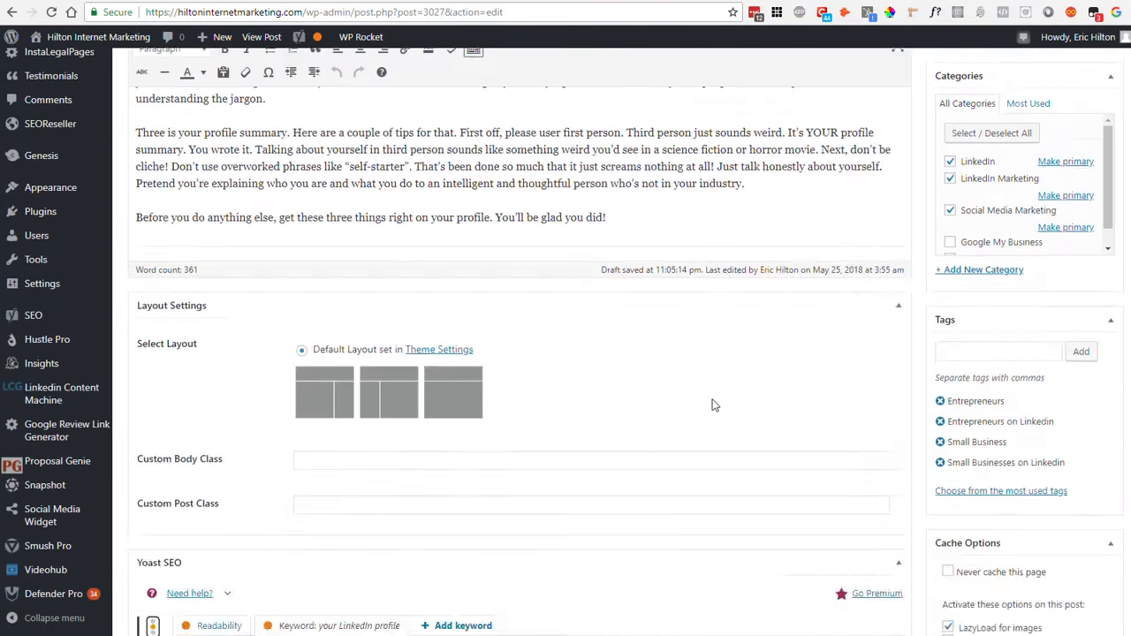
{"action": "scroll", "coordinate": [715, 405], "scroll_direction": "down", "scroll_amount": 5}
{"action": "scroll", "coordinate": [745, 512], "scroll_direction": "down", "scroll_amount": 1}
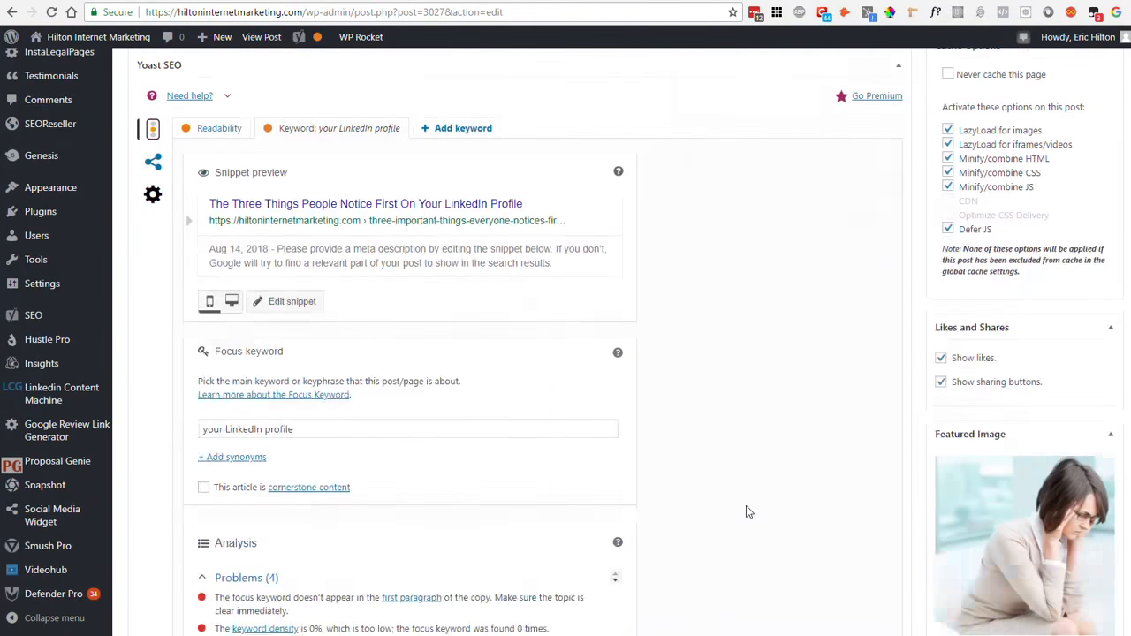
{"action": "scroll", "coordinate": [746, 512], "scroll_direction": "down", "scroll_amount": 9}
{"action": "scroll", "coordinate": [746, 512], "scroll_direction": "up", "scroll_amount": 3}
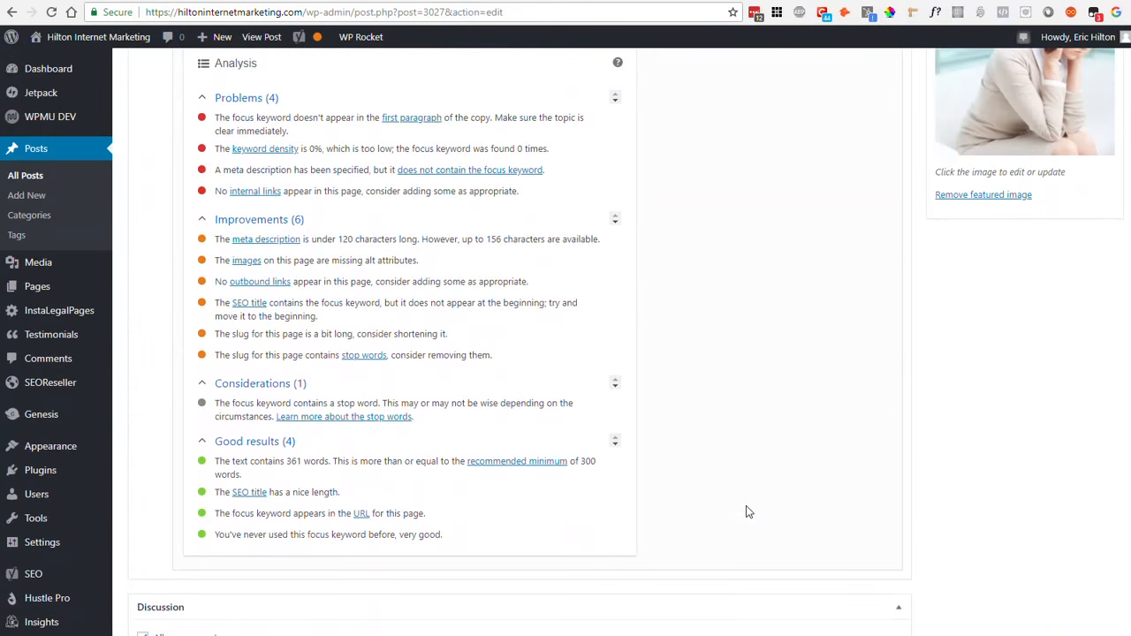
{"action": "scroll", "coordinate": [746, 512], "scroll_direction": "down", "scroll_amount": 2}
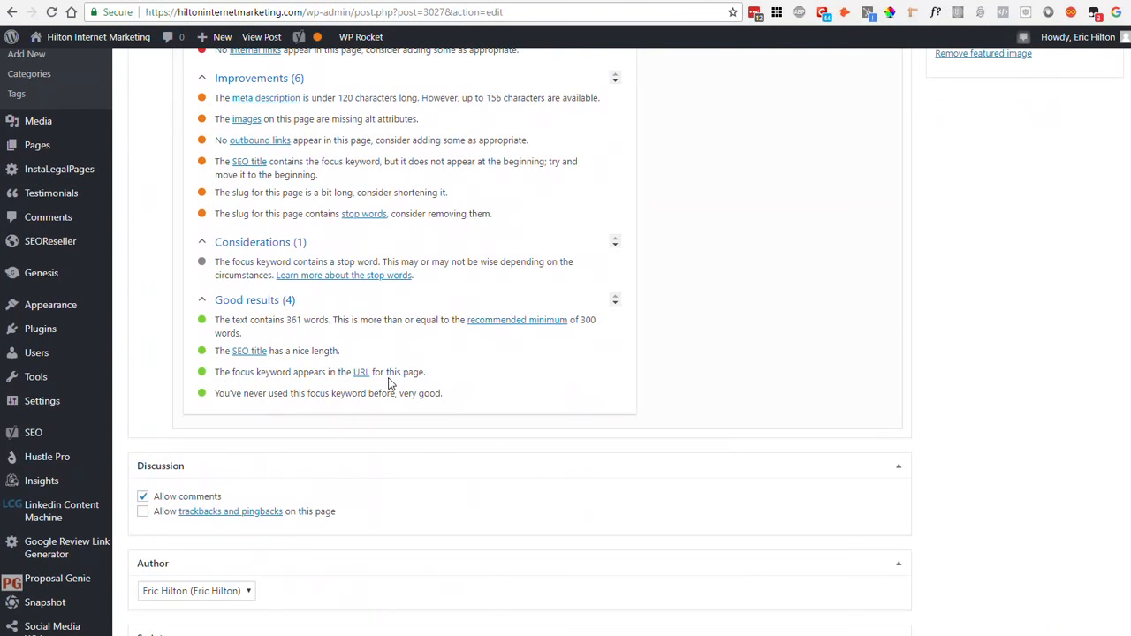
Open the snippet editor in the Yoast SEO section to show the SEO title, slug and meta description fields
{"action": "scroll", "coordinate": [754, 432], "scroll_direction": "up", "scroll_amount": 2}
{"action": "scroll", "coordinate": [754, 431], "scroll_direction": "up", "scroll_amount": 5}
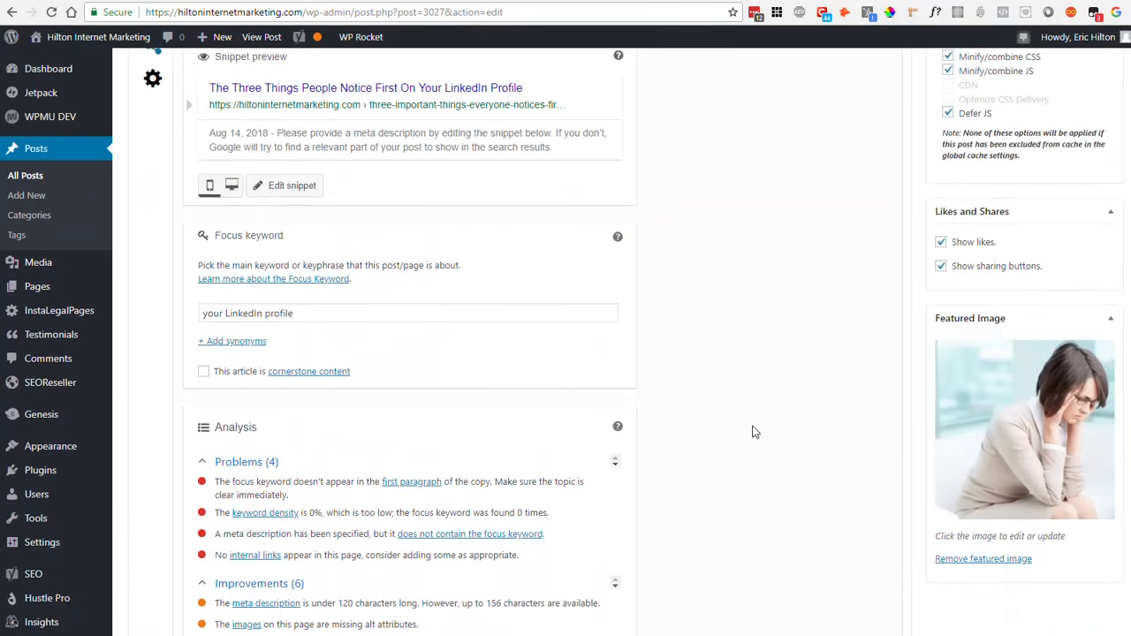
{"action": "scroll", "coordinate": [753, 431], "scroll_direction": "down", "scroll_amount": 3}
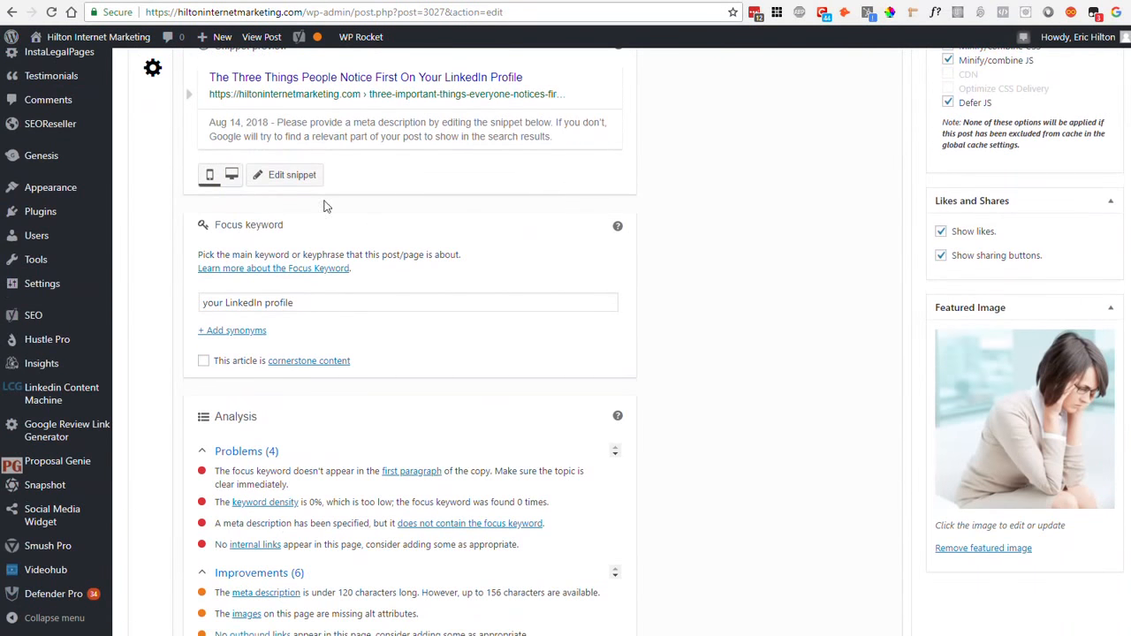
{"action": "left_click", "coordinate": [310, 177]}
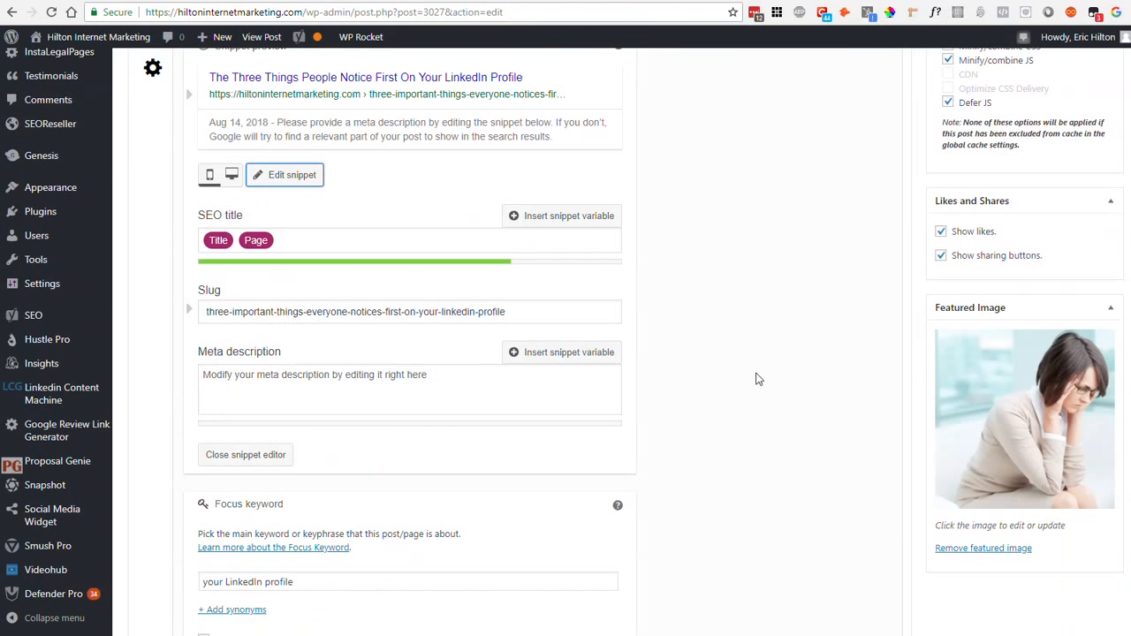
{"action": "scroll", "coordinate": [755, 379], "scroll_direction": "up", "scroll_amount": 2}
{"action": "scroll", "coordinate": [755, 379], "scroll_direction": "down", "scroll_amount": 1}
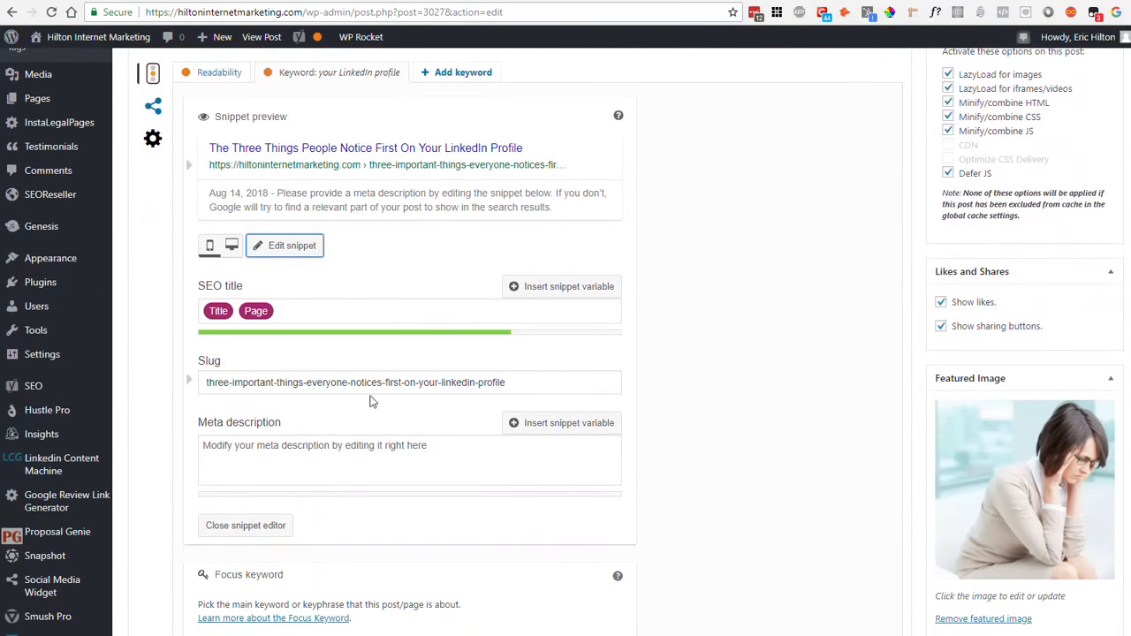
Open the permalink slug beneath the post title for editing and close the slug field again
{"action": "scroll", "coordinate": [752, 409], "scroll_direction": "up", "scroll_amount": 10}
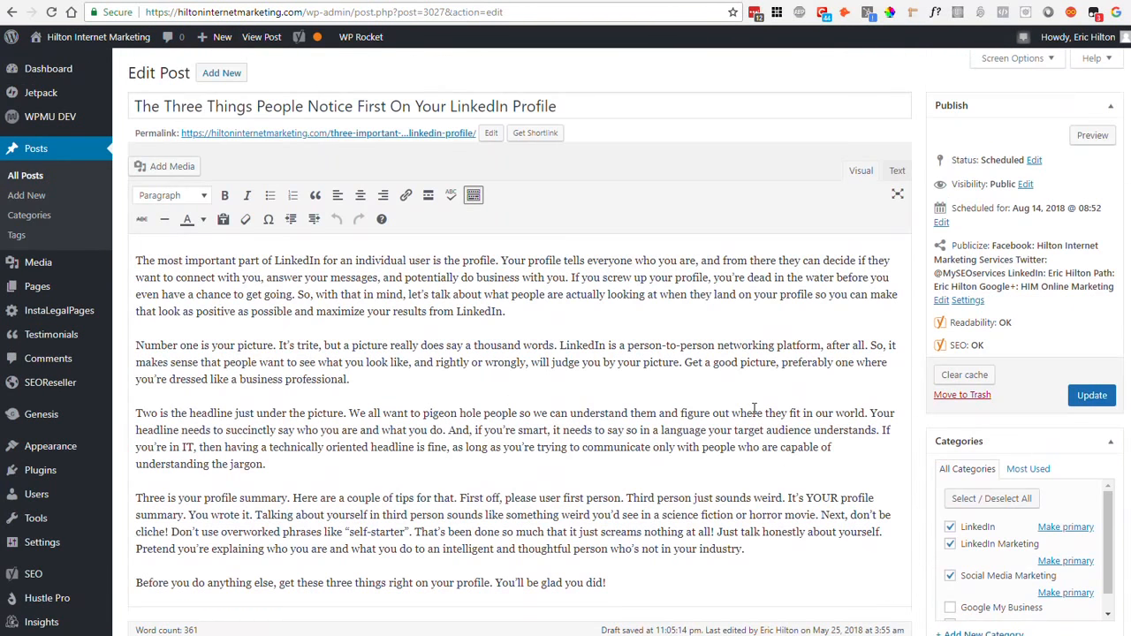
{"action": "left_click", "coordinate": [491, 133]}
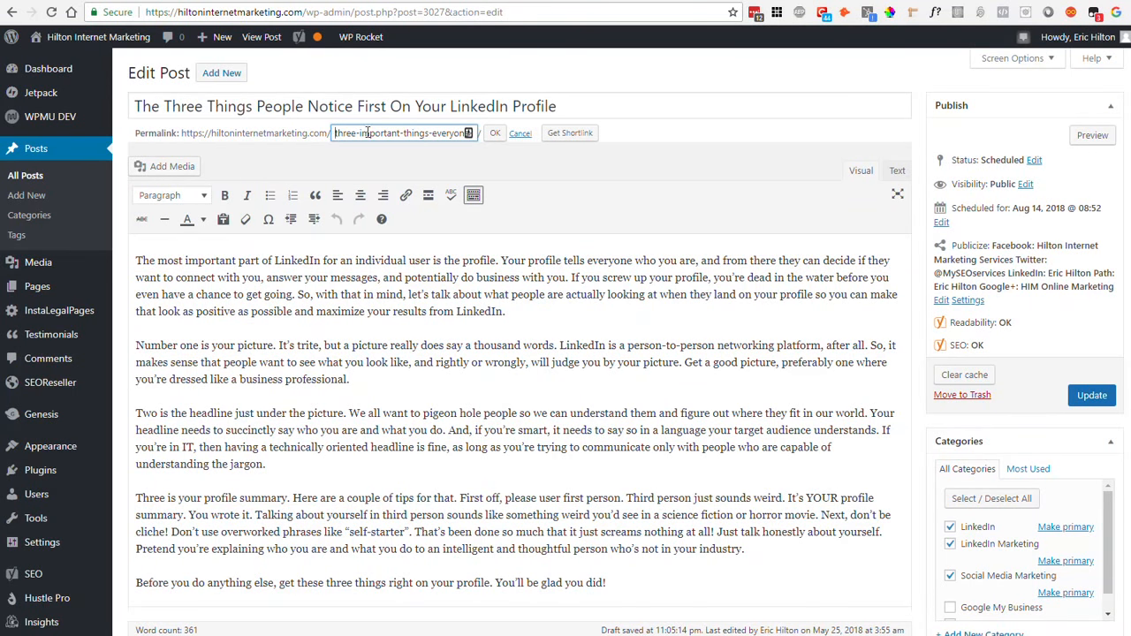
{"action": "left_click", "coordinate": [493, 135]}
Go through the analysis's suggestions on meta description, image alt attributes, outbound links, SEO title and slug
{"action": "scroll", "coordinate": [613, 279], "scroll_direction": "down", "scroll_amount": 15}
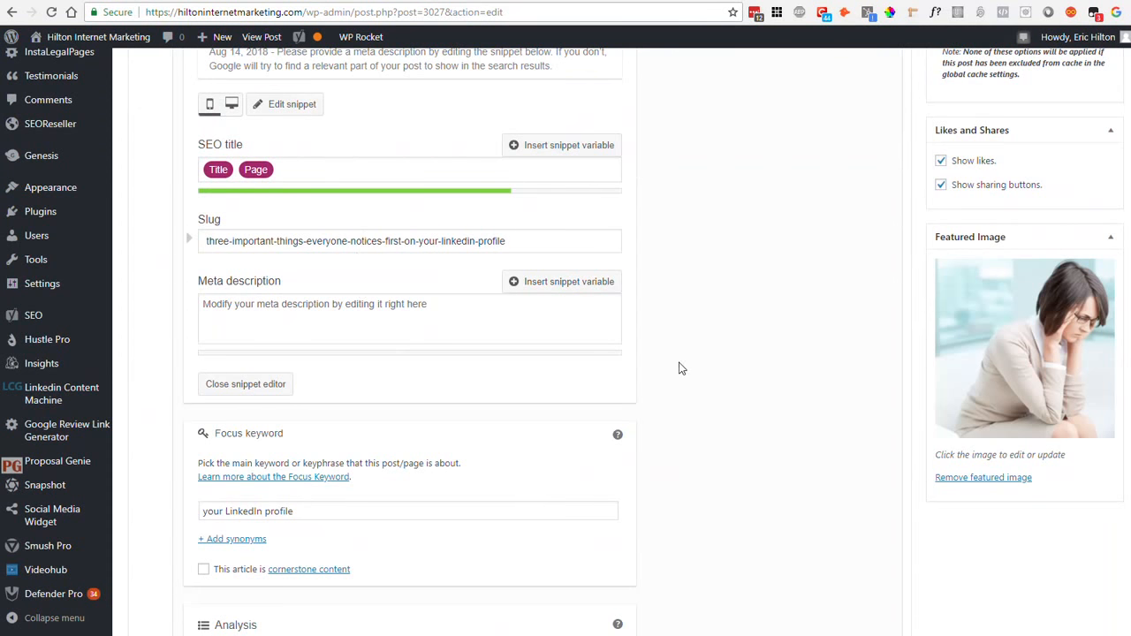
{"action": "scroll", "coordinate": [679, 368], "scroll_direction": "up", "scroll_amount": 1}
{"action": "scroll", "coordinate": [778, 360], "scroll_direction": "down", "scroll_amount": 4}
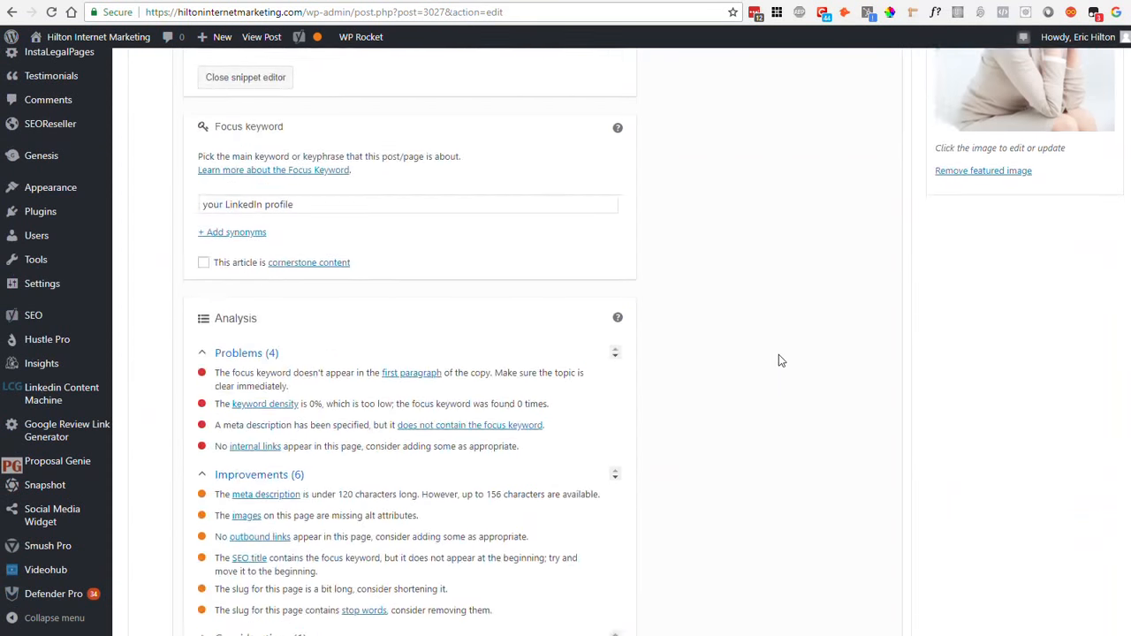
{"action": "scroll", "coordinate": [778, 360], "scroll_direction": "down", "scroll_amount": 2}
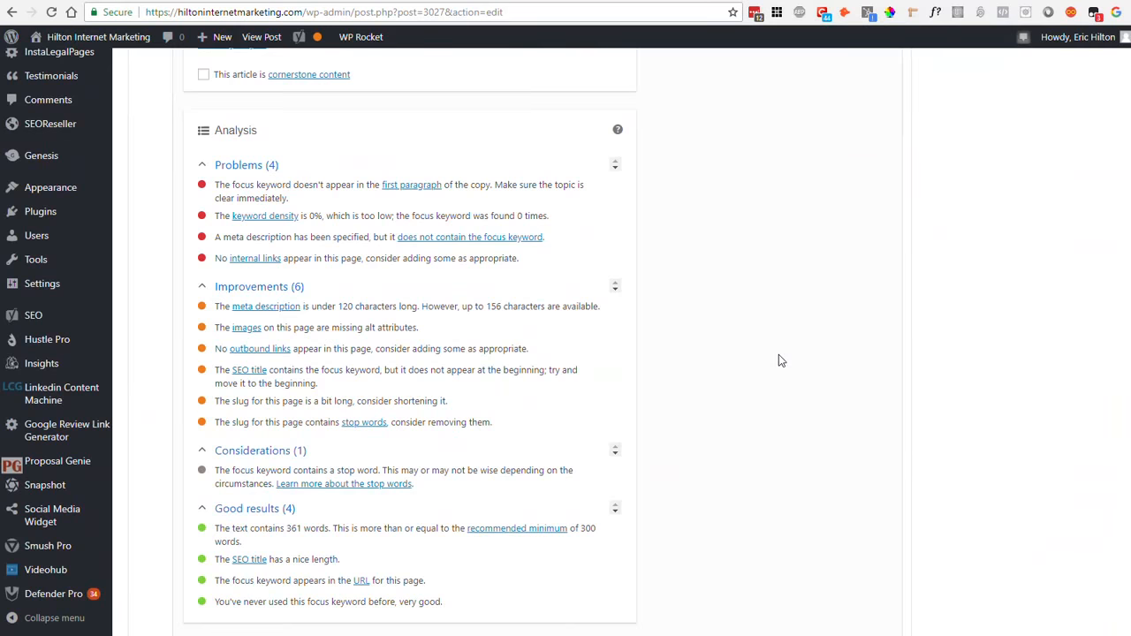
{"action": "scroll", "coordinate": [779, 355], "scroll_direction": "down", "scroll_amount": 1}
{"action": "scroll", "coordinate": [778, 355], "scroll_direction": "up", "scroll_amount": 1}
{"action": "scroll", "coordinate": [778, 361], "scroll_direction": "down", "scroll_amount": 1}
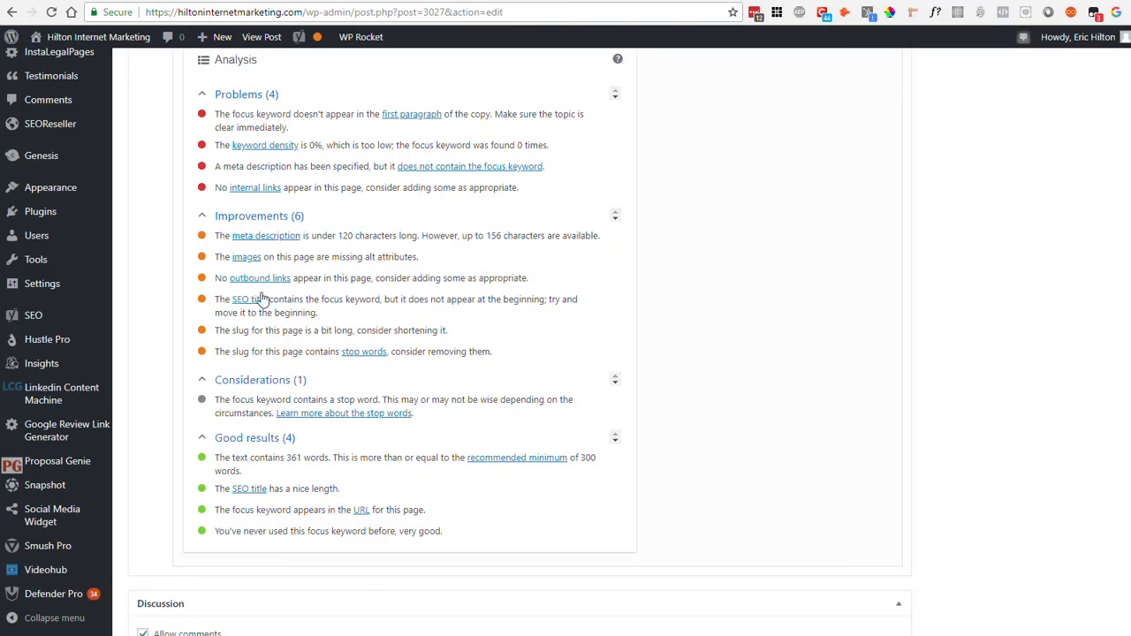
Review the post's readability and SEO ratings in the publish settings alongside the Yoast snippet fields and focus keyword
{"action": "scroll", "coordinate": [804, 282], "scroll_direction": "up", "scroll_amount": 15}
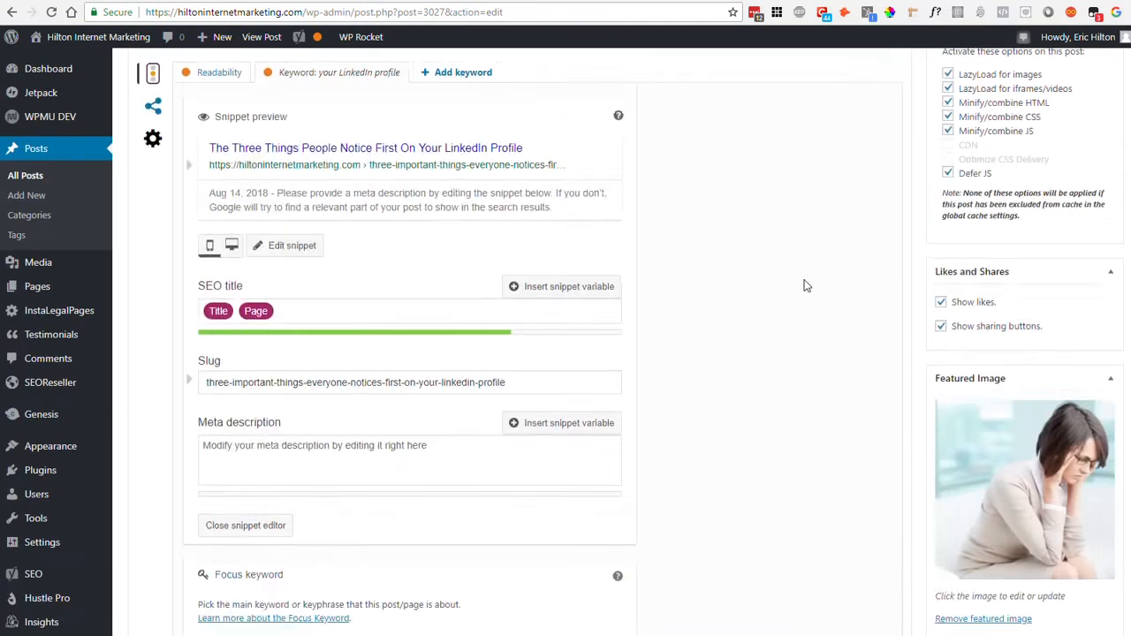
{"action": "scroll", "coordinate": [804, 281], "scroll_direction": "down", "scroll_amount": 3}
{"action": "scroll", "coordinate": [883, 265], "scroll_direction": "up", "scroll_amount": 2}
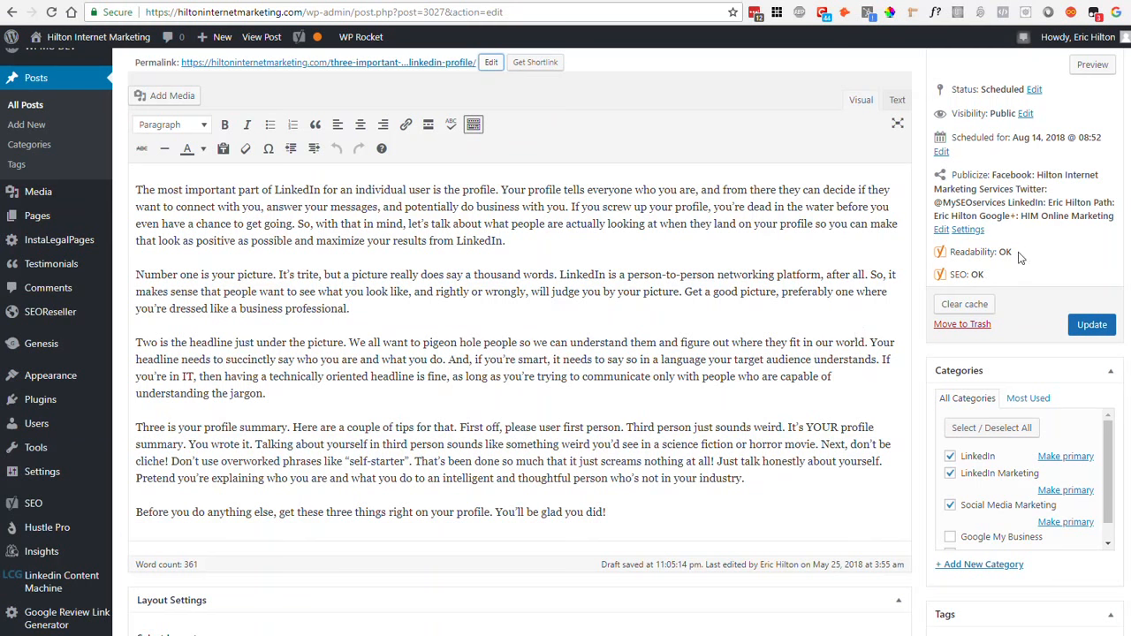
{"action": "scroll", "coordinate": [800, 297], "scroll_direction": "down", "scroll_amount": 12}
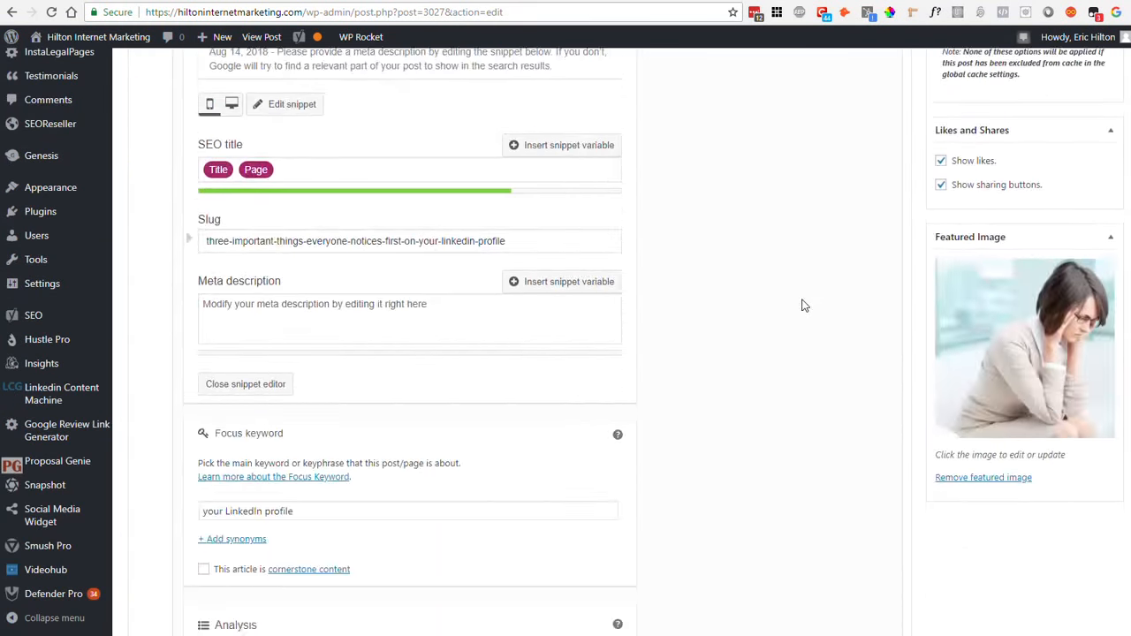
{"action": "scroll", "coordinate": [803, 303], "scroll_direction": "up", "scroll_amount": 3}
{"action": "scroll", "coordinate": [803, 305], "scroll_direction": "down", "scroll_amount": 8}
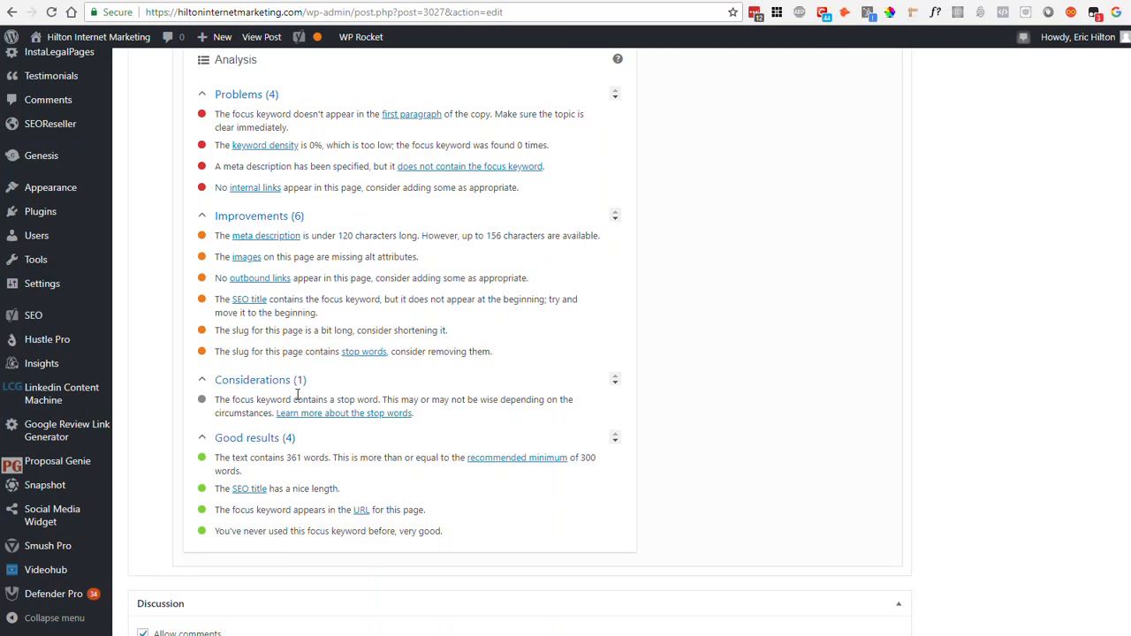
Compare the focus keyword and the slug with the analysis's remarks on stop words
{"action": "scroll", "coordinate": [389, 399], "scroll_direction": "up", "scroll_amount": 6}
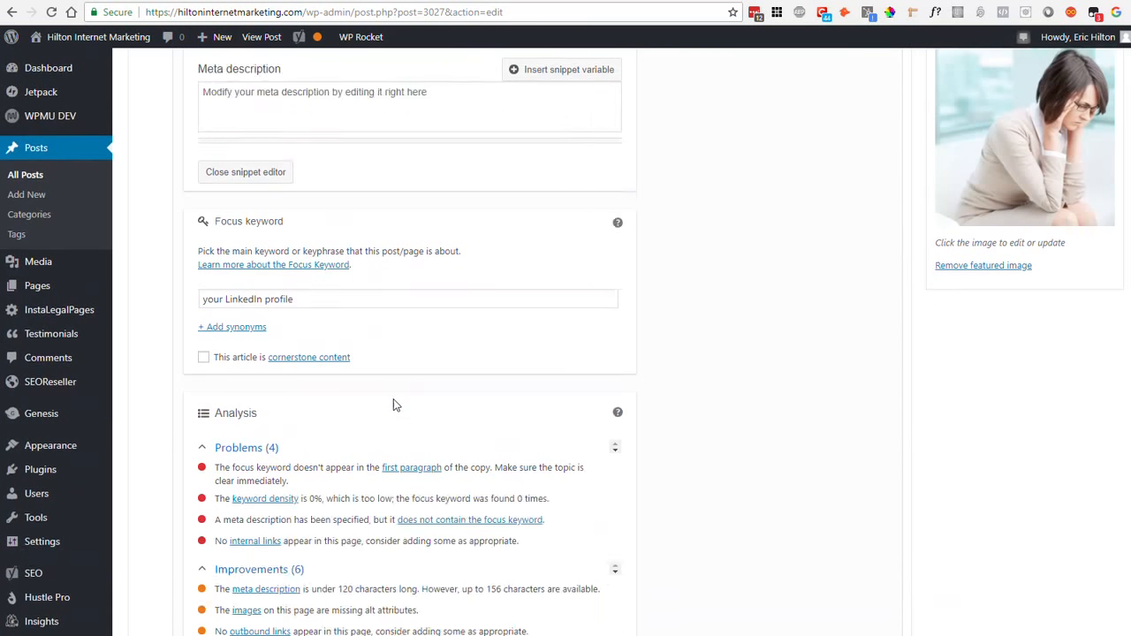
{"action": "scroll", "coordinate": [426, 404], "scroll_direction": "down", "scroll_amount": 1}
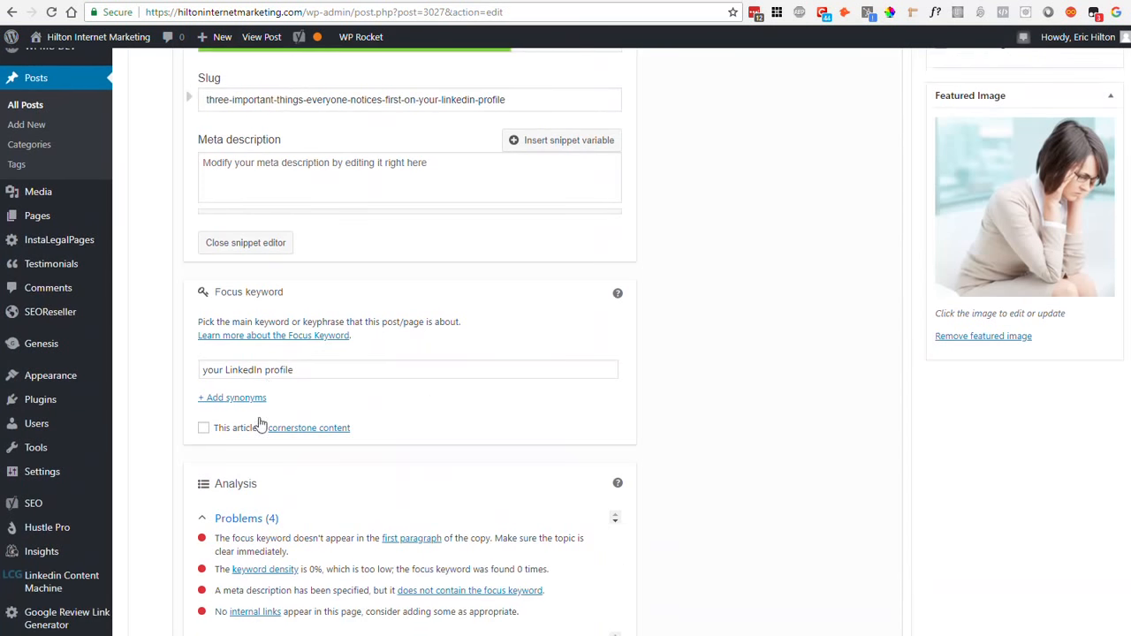
{"action": "scroll", "coordinate": [221, 374], "scroll_direction": "down", "scroll_amount": 5}
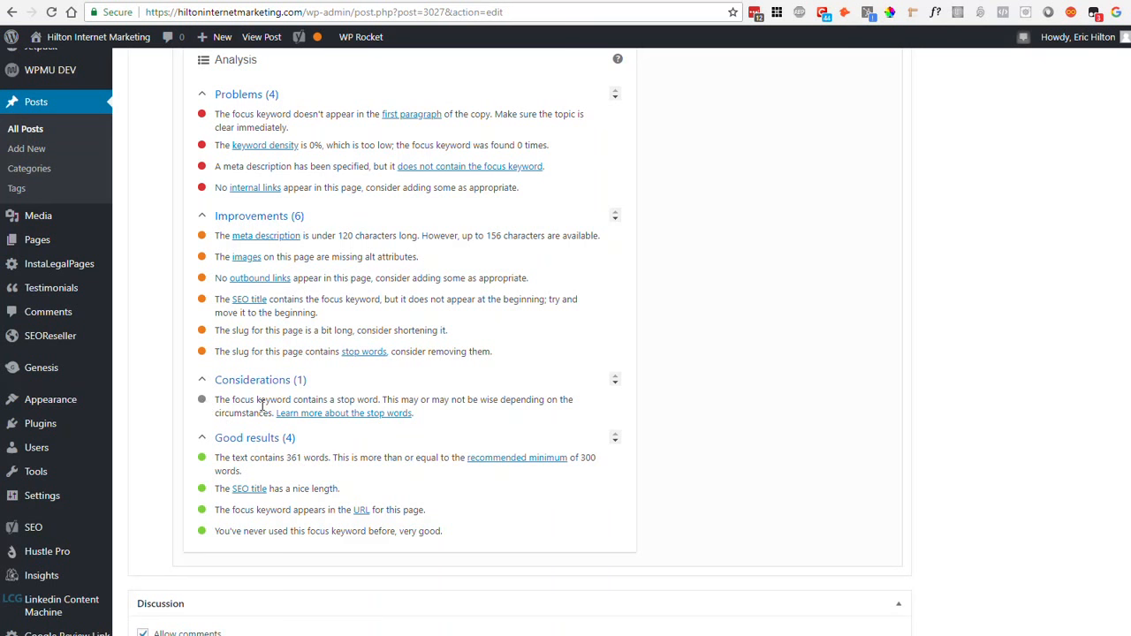
{"action": "scroll", "coordinate": [262, 404], "scroll_direction": "up", "scroll_amount": 3}
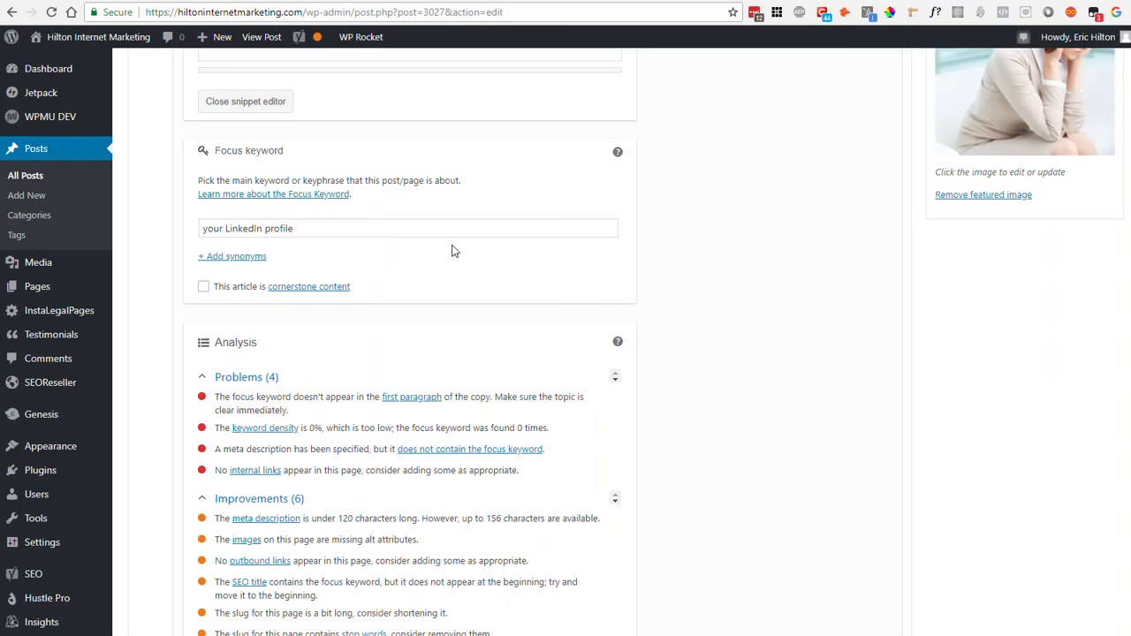
{"action": "scroll", "coordinate": [699, 343], "scroll_direction": "up", "scroll_amount": 1}
{"action": "scroll", "coordinate": [699, 343], "scroll_direction": "up", "scroll_amount": 2}
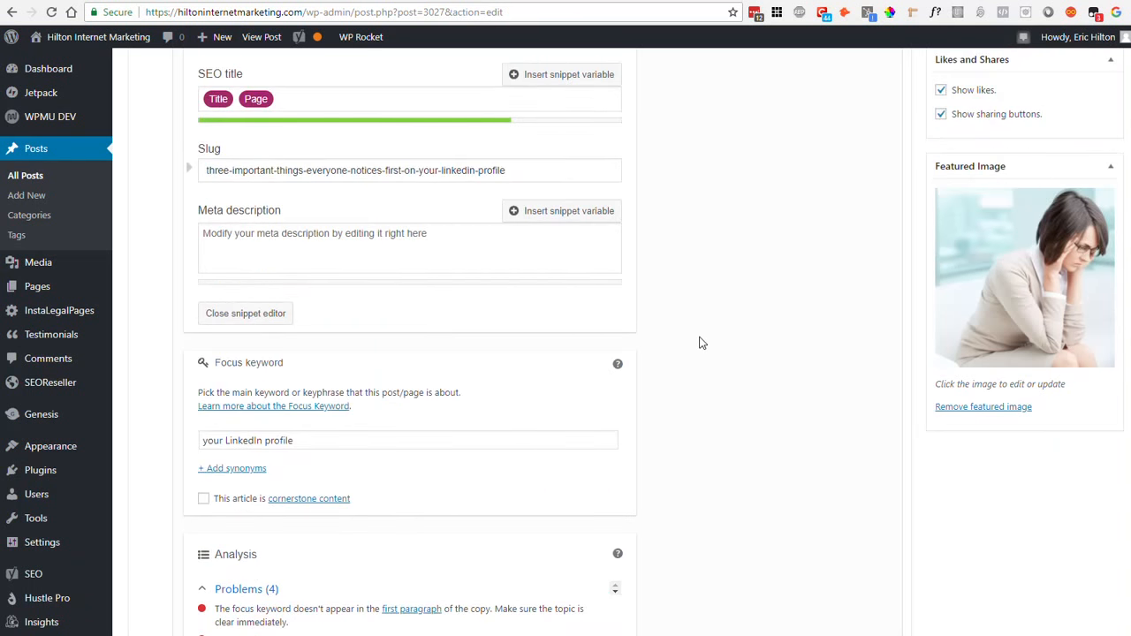
{"action": "scroll", "coordinate": [699, 343], "scroll_direction": "down", "scroll_amount": 3}
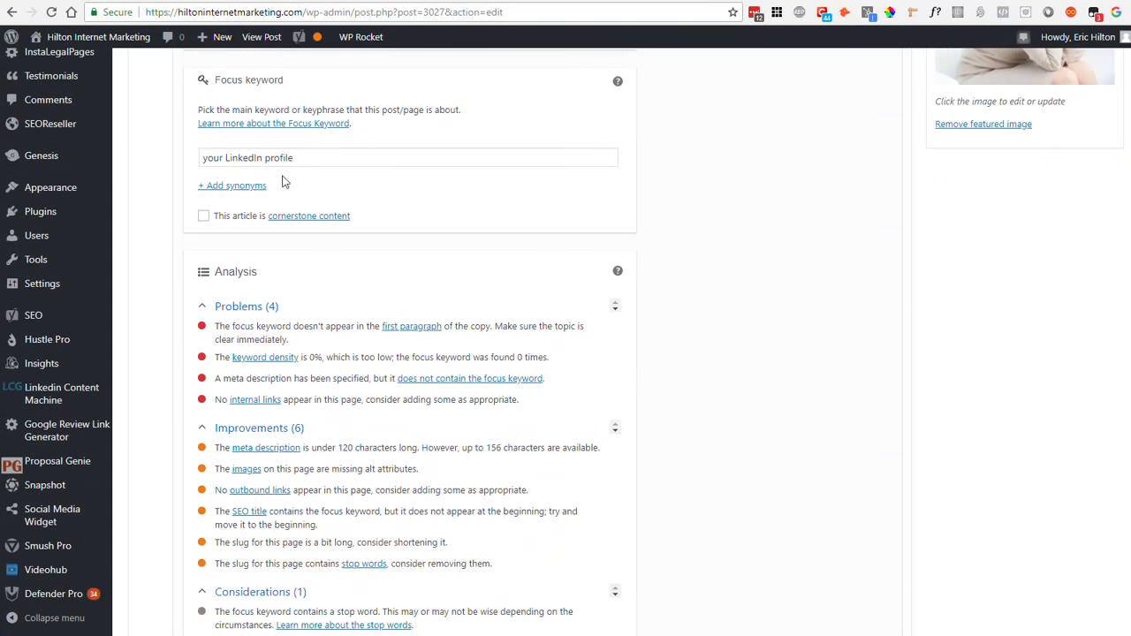
{"action": "scroll", "coordinate": [719, 329], "scroll_direction": "up", "scroll_amount": 4}
{"action": "scroll", "coordinate": [720, 330], "scroll_direction": "down", "scroll_amount": 1}
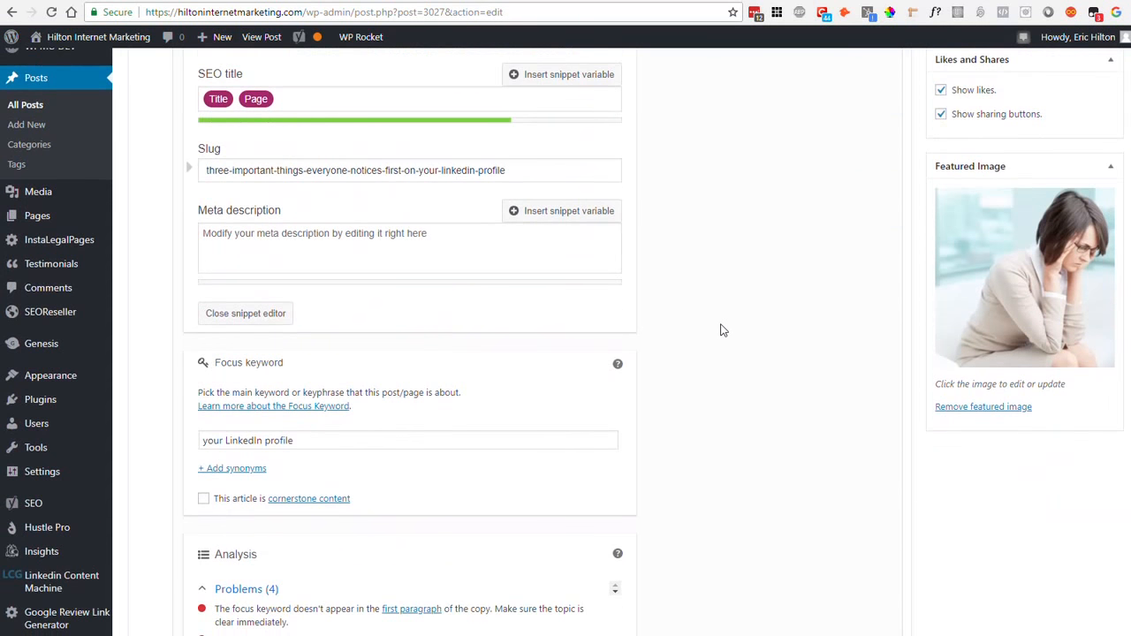
{"action": "scroll", "coordinate": [910, 433], "scroll_direction": "down", "scroll_amount": 6}
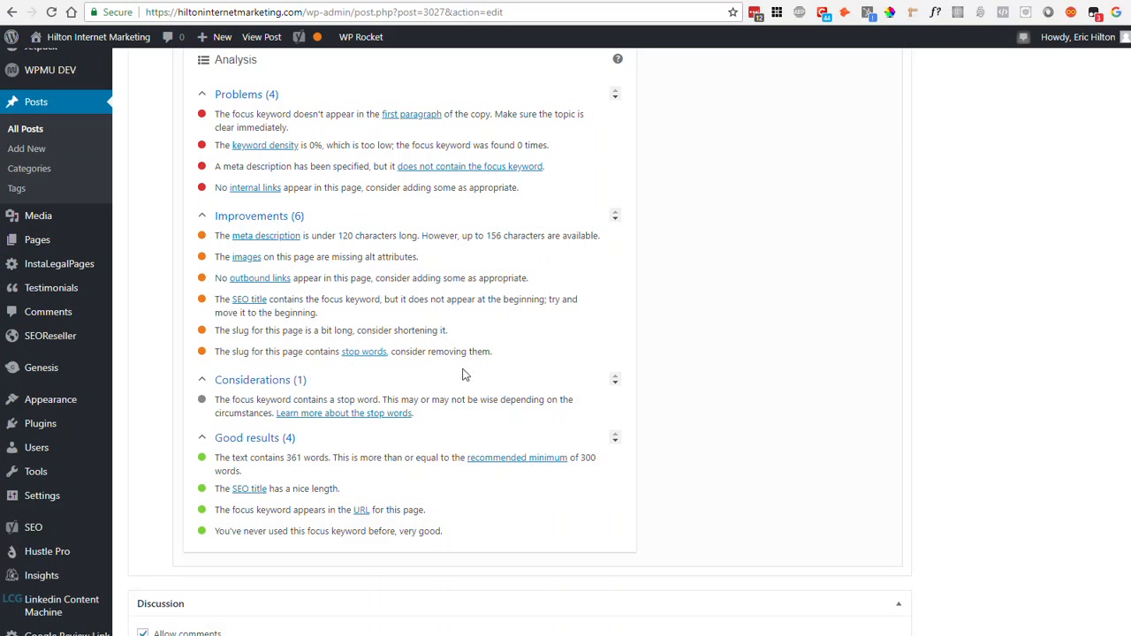
Shorten the post's slug to three-important-things-linkedin-profile
{"action": "scroll", "coordinate": [540, 386], "scroll_direction": "up", "scroll_amount": 5}
{"action": "scroll", "coordinate": [535, 387], "scroll_direction": "down", "scroll_amount": 5}
{"action": "scroll", "coordinate": [536, 386], "scroll_direction": "up", "scroll_amount": 5}
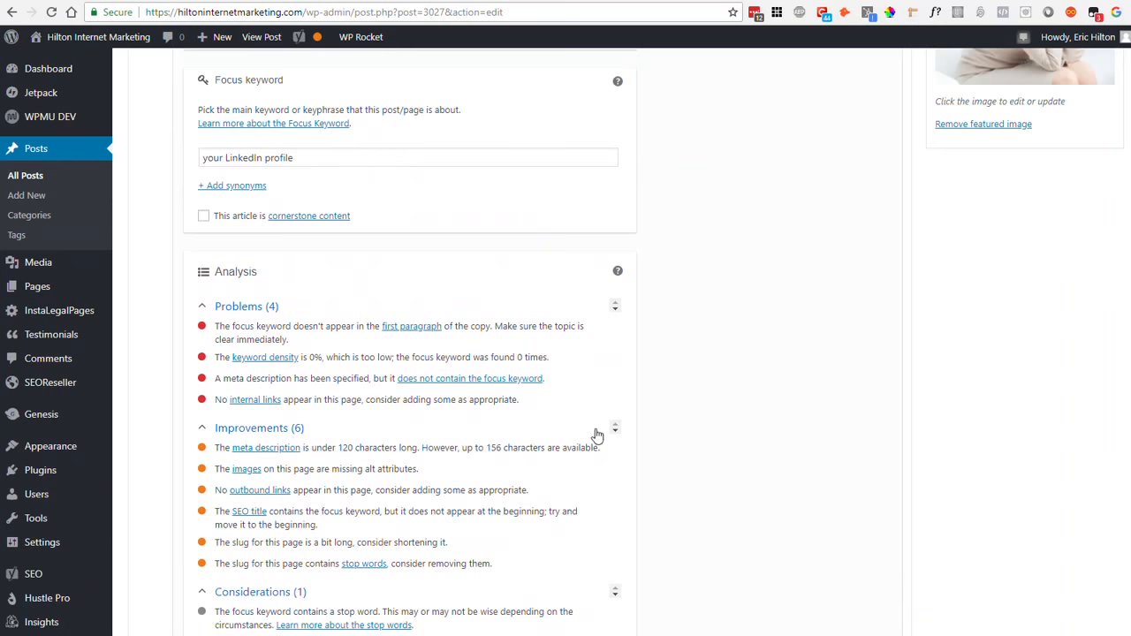
{"action": "scroll", "coordinate": [778, 459], "scroll_direction": "up", "scroll_amount": 8}
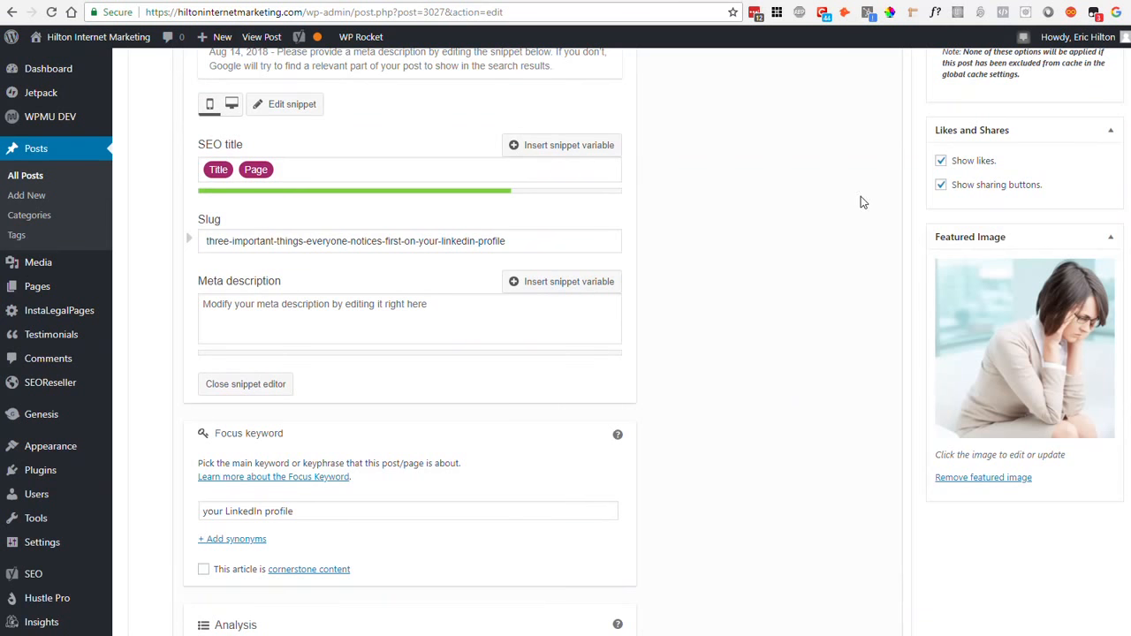
{"action": "scroll", "coordinate": [785, 302], "scroll_direction": "down", "scroll_amount": 2}
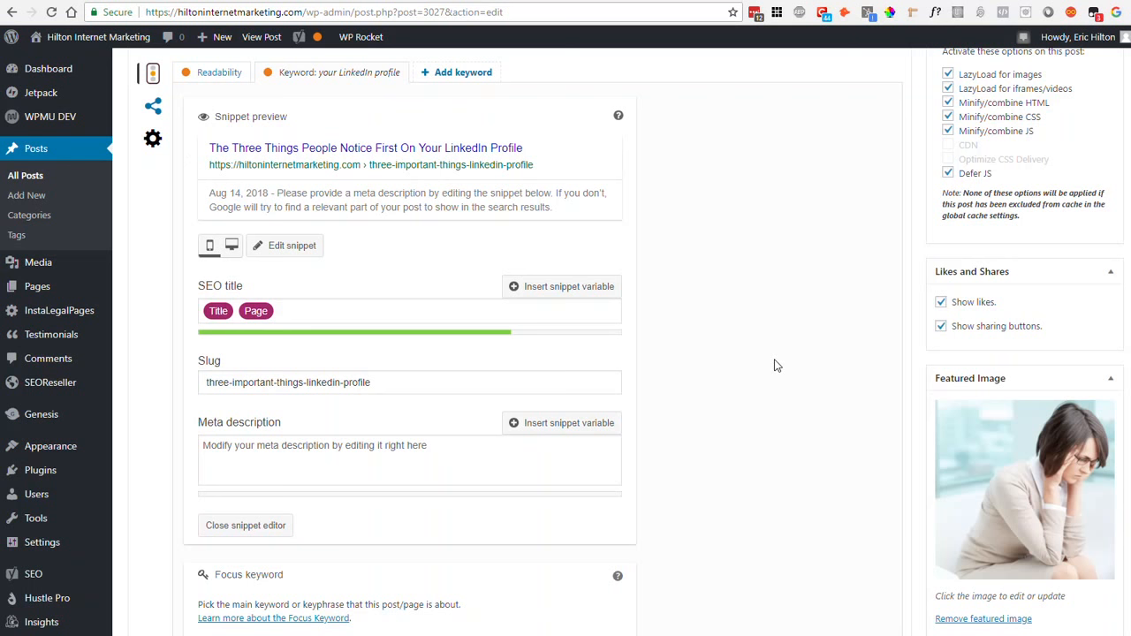
Check the focus keyword against the analysis's suggestion on keyword use in the page URL
{"action": "scroll", "coordinate": [774, 364], "scroll_direction": "down", "scroll_amount": 3}
{"action": "scroll", "coordinate": [774, 365], "scroll_direction": "down", "scroll_amount": 5}
{"action": "scroll", "coordinate": [773, 365], "scroll_direction": "up", "scroll_amount": 3}
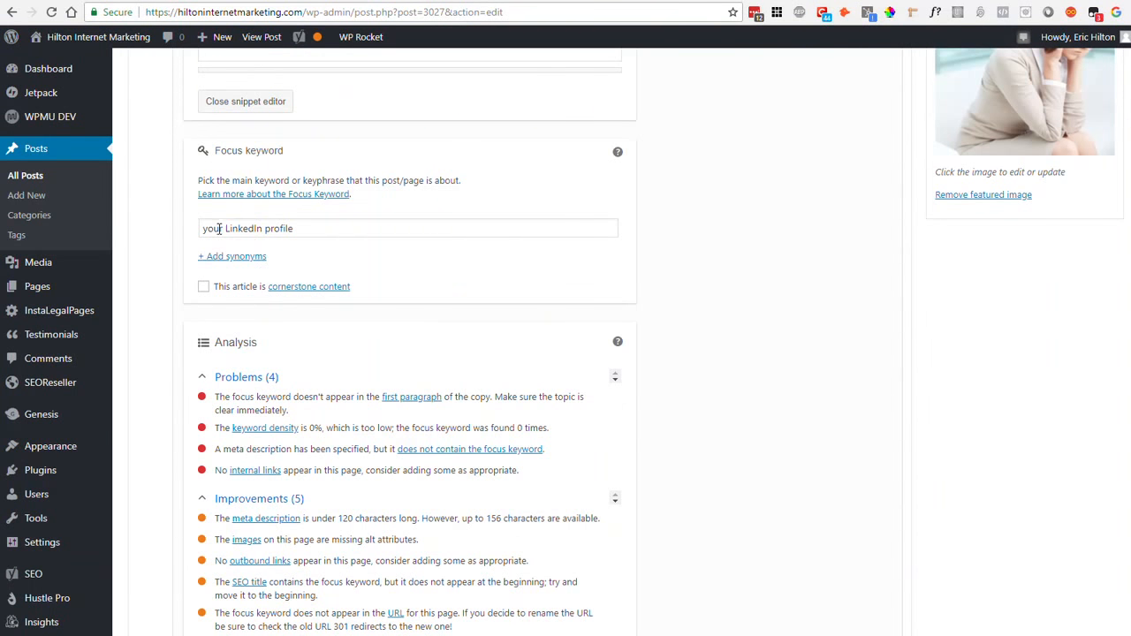
{"action": "scroll", "coordinate": [816, 332], "scroll_direction": "down", "scroll_amount": 3}
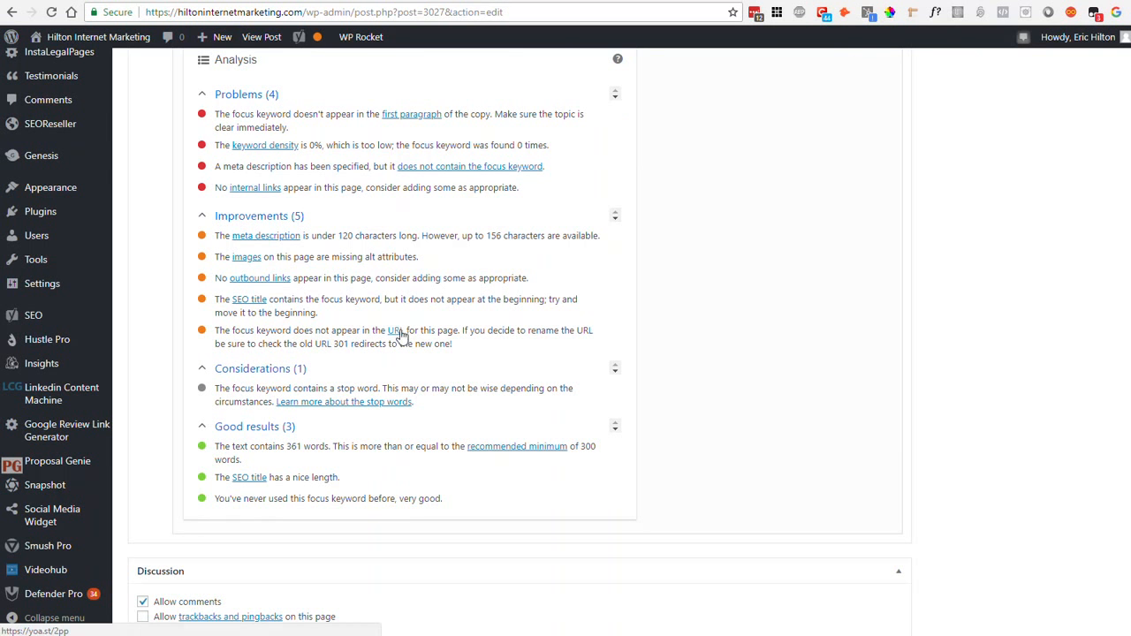
Add "your-" before "linkedin" in the snippet's slug, making it three-important-things-your-linkedin-profile
{"action": "scroll", "coordinate": [726, 378], "scroll_direction": "up", "scroll_amount": 4}
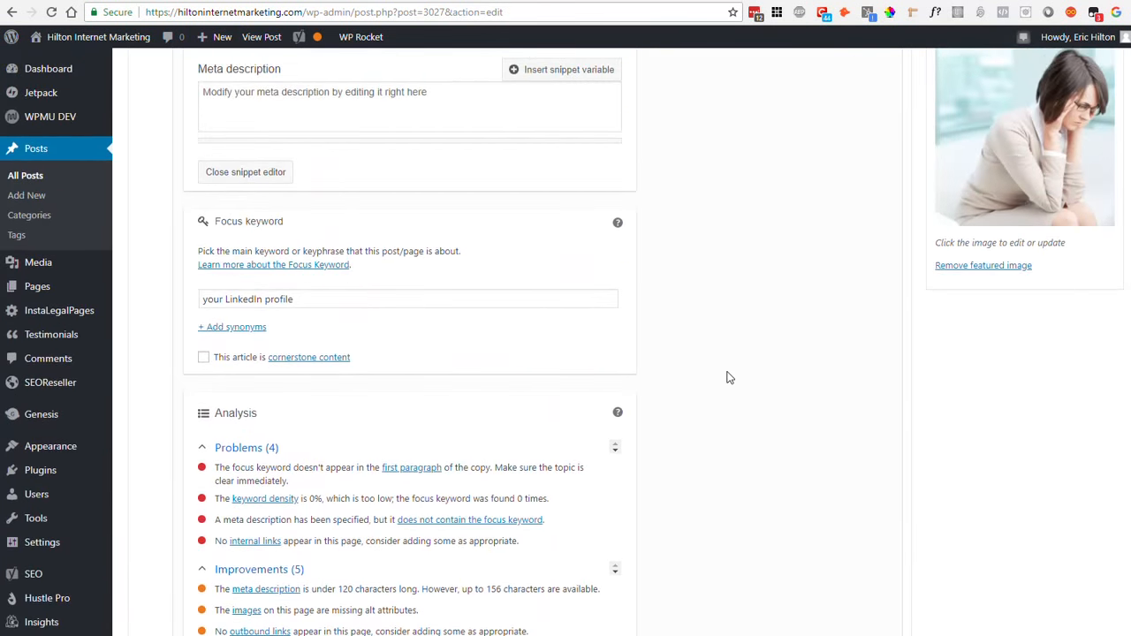
{"action": "scroll", "coordinate": [726, 378], "scroll_direction": "up", "scroll_amount": 2}
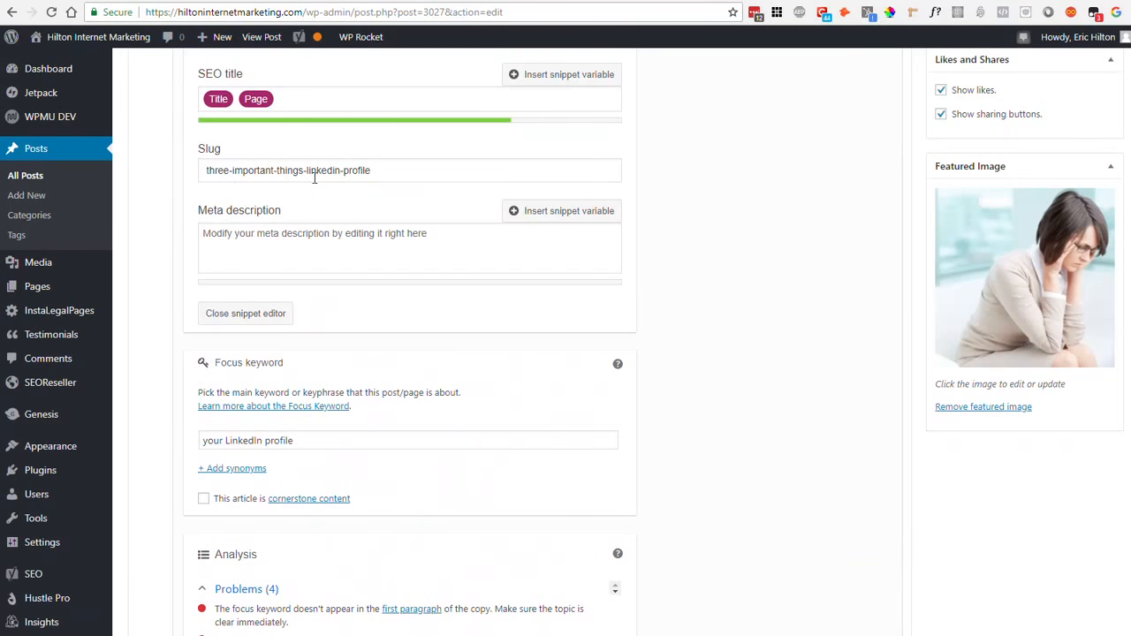
{"action": "left_click", "coordinate": [306, 169]}
{"action": "type", "text": "your-"}
Review the SEO analysis for the slug containing "your", covering slug length, stop words and the focus keyword in the URL
{"action": "scroll", "coordinate": [711, 371], "scroll_direction": "down", "scroll_amount": 4}
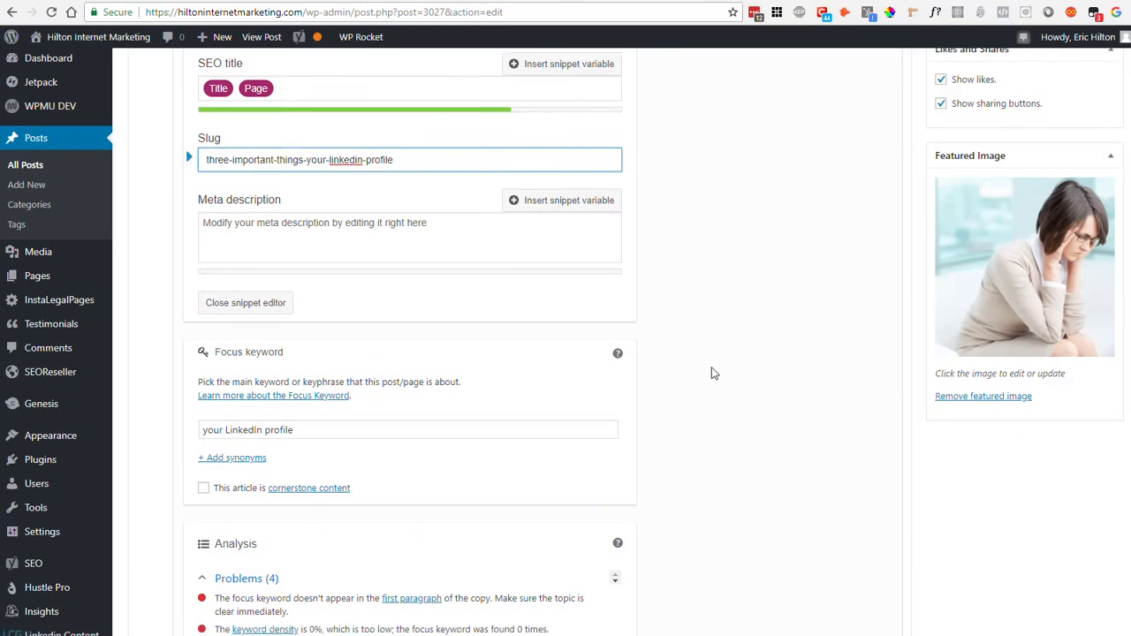
{"action": "scroll", "coordinate": [711, 371], "scroll_direction": "up", "scroll_amount": 3}
{"action": "scroll", "coordinate": [711, 371], "scroll_direction": "down", "scroll_amount": 5}
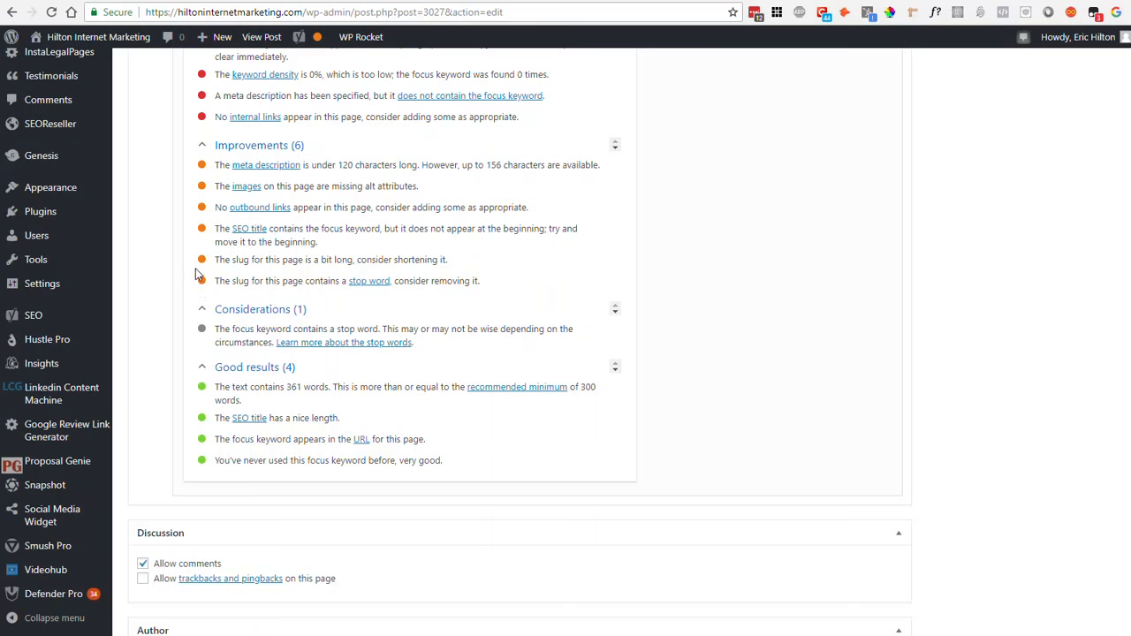
{"action": "scroll", "coordinate": [798, 405], "scroll_direction": "up", "scroll_amount": 10}
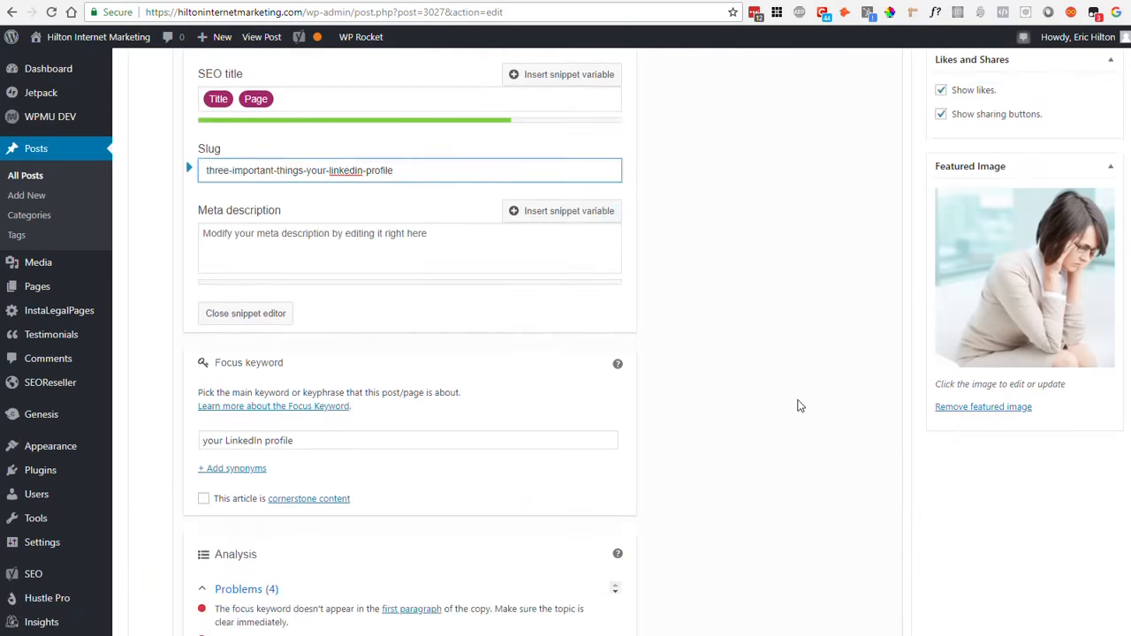
{"action": "scroll", "coordinate": [798, 405], "scroll_direction": "up", "scroll_amount": 2}
{"action": "scroll", "coordinate": [798, 405], "scroll_direction": "down", "scroll_amount": 6}
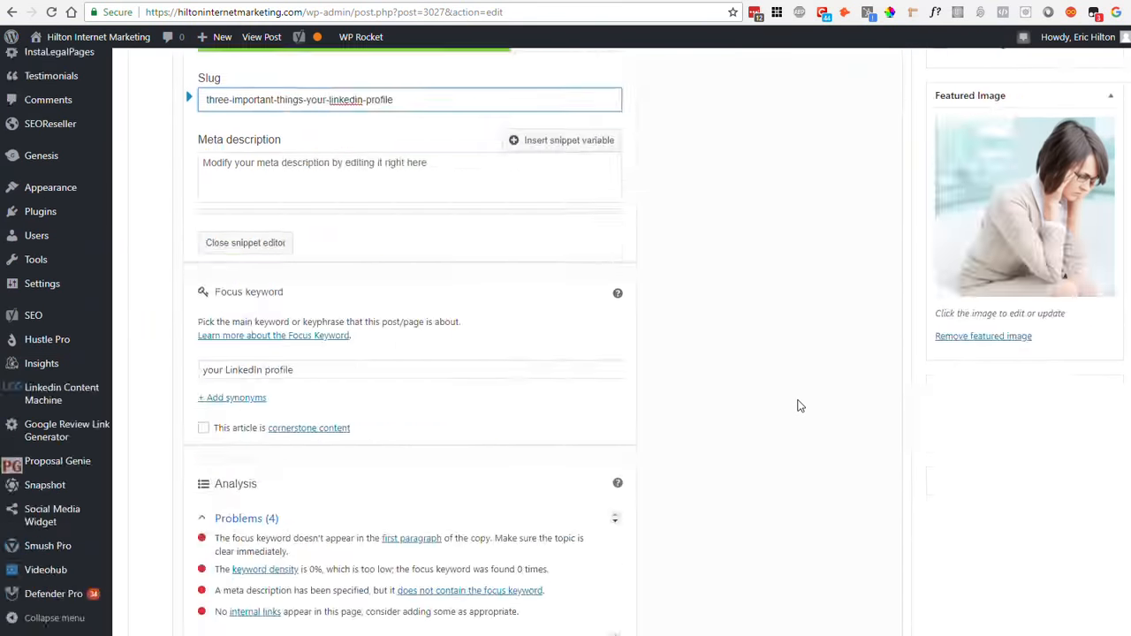
{"action": "scroll", "coordinate": [797, 405], "scroll_direction": "down", "scroll_amount": 5}
{"action": "scroll", "coordinate": [798, 405], "scroll_direction": "up", "scroll_amount": 8}
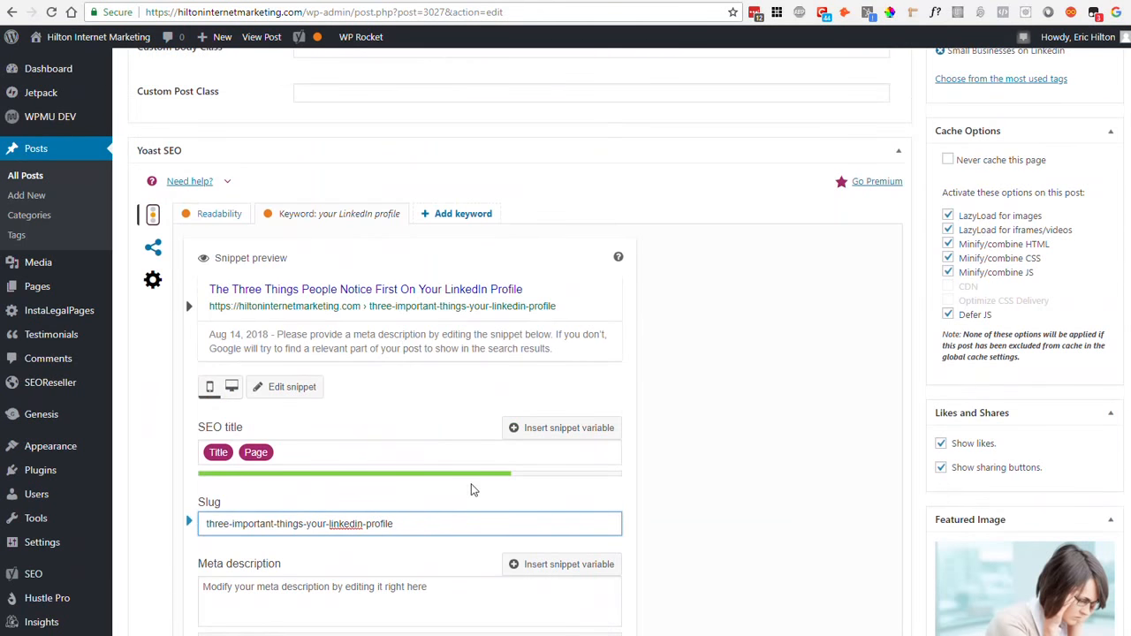
View the readability analysis, return to the keyword analysis and check the readability and SEO ratings in the publish settings
{"action": "left_click", "coordinate": [203, 215]}
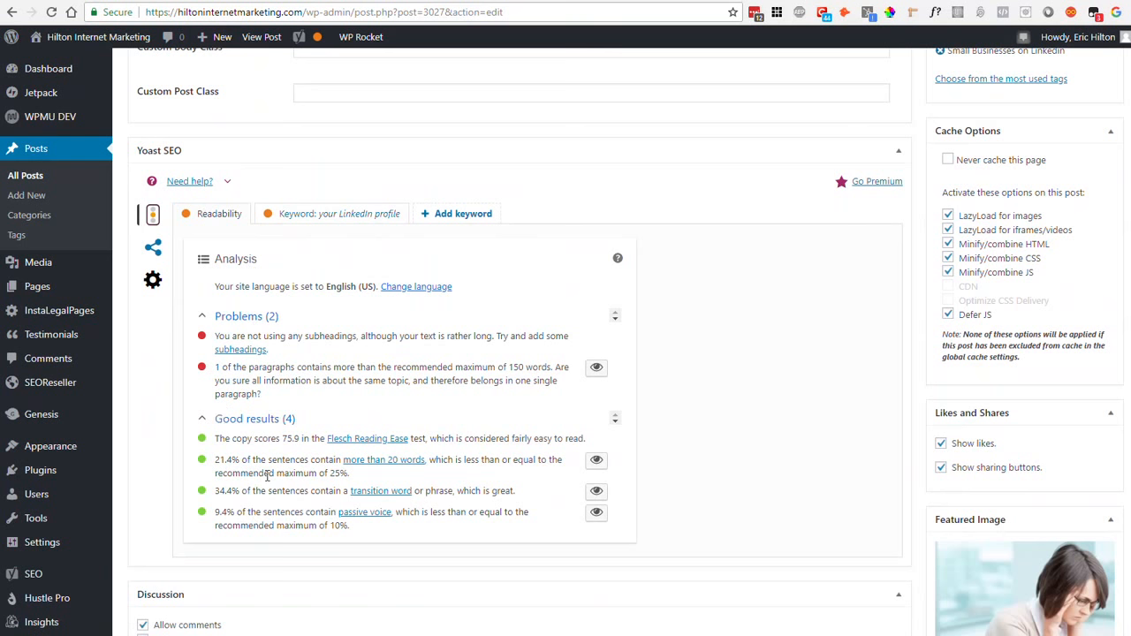
{"action": "left_click", "coordinate": [299, 217]}
{"action": "scroll", "coordinate": [807, 431], "scroll_direction": "up", "scroll_amount": 6}
{"action": "scroll", "coordinate": [991, 277], "scroll_direction": "up", "scroll_amount": 1}
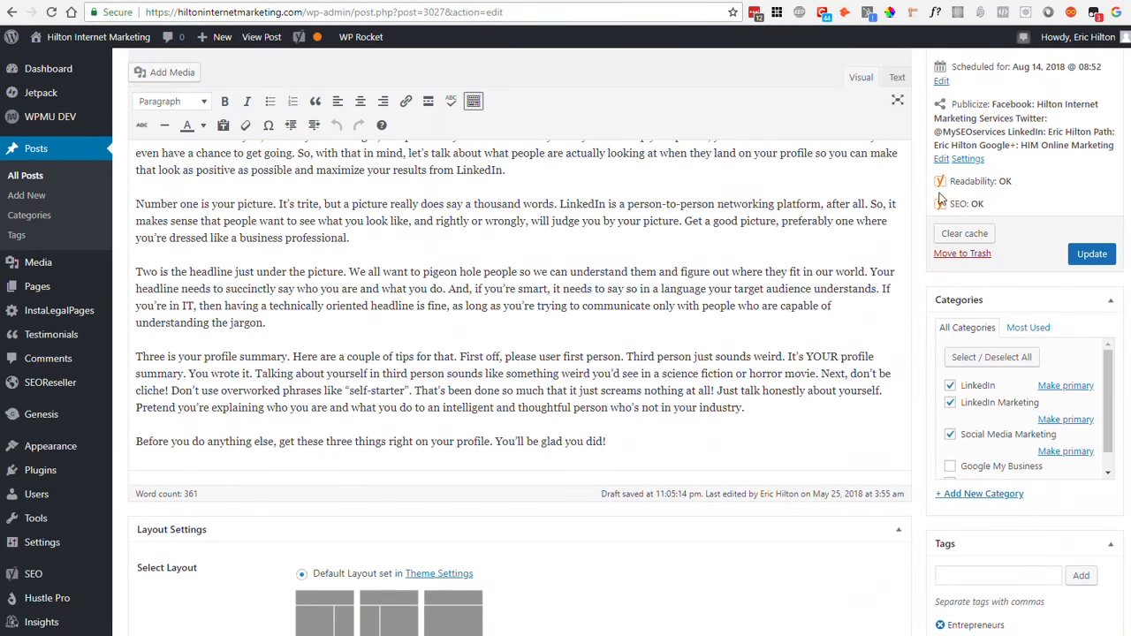
Remove "your-" from the snippet's slug so it reads three-important-things-linkedin-profile
{"action": "scroll", "coordinate": [678, 424], "scroll_direction": "down", "scroll_amount": 6}
{"action": "scroll", "coordinate": [627, 447], "scroll_direction": "down", "scroll_amount": 5}
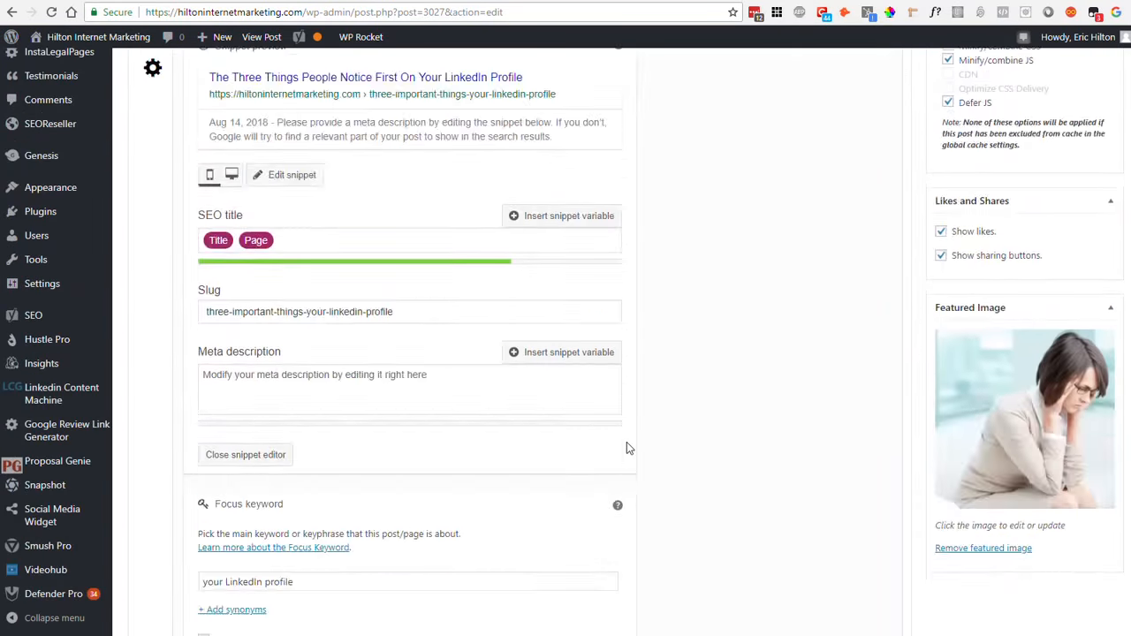
{"action": "scroll", "coordinate": [627, 447], "scroll_direction": "up", "scroll_amount": 1}
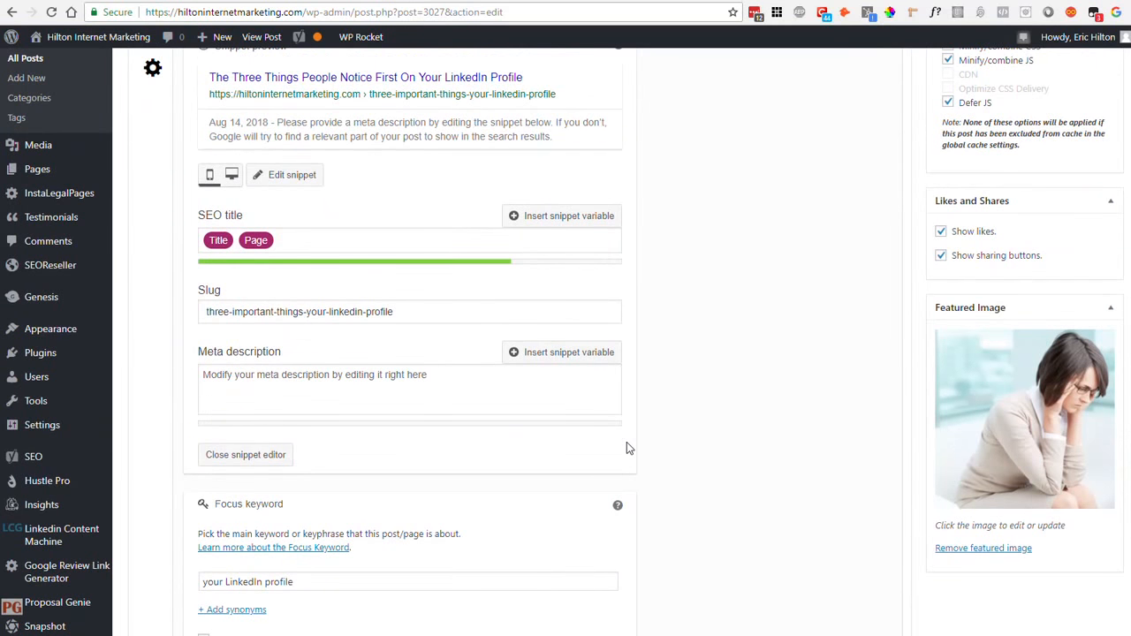
{"action": "scroll", "coordinate": [626, 447], "scroll_direction": "up", "scroll_amount": 2}
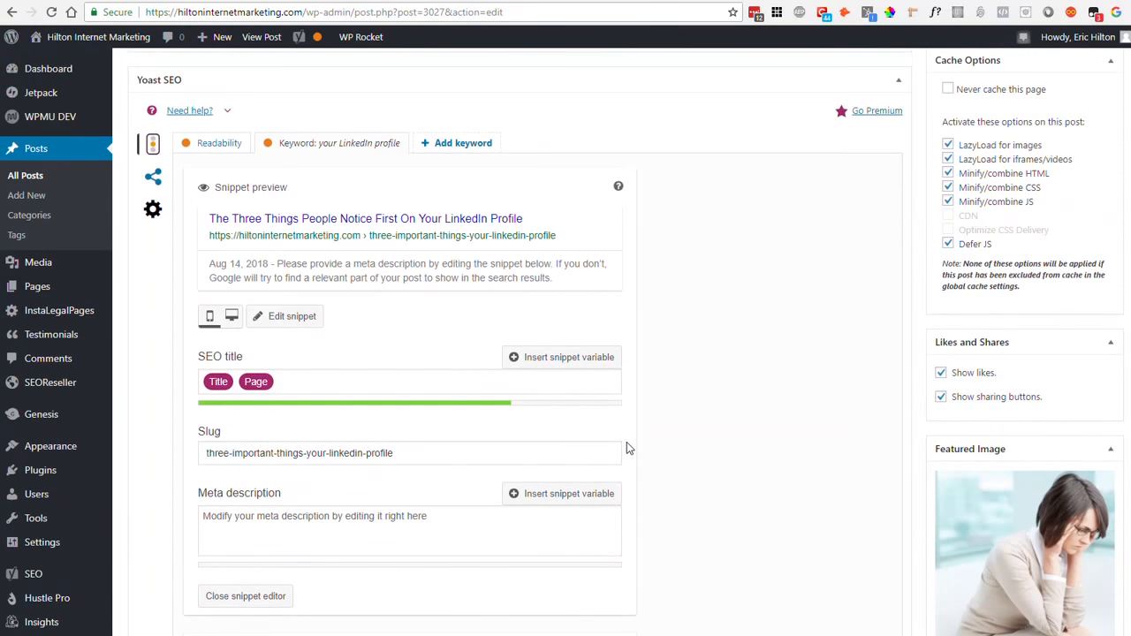
{"action": "scroll", "coordinate": [626, 447], "scroll_direction": "down", "scroll_amount": 1}
{"action": "scroll", "coordinate": [626, 446], "scroll_direction": "down", "scroll_amount": 3}
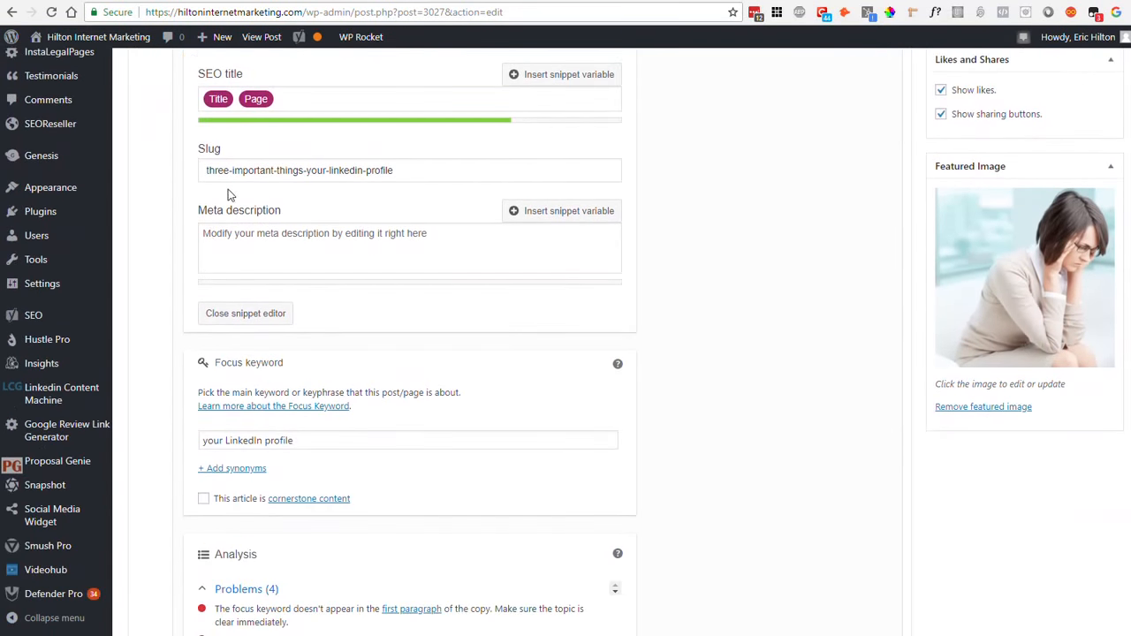
{"action": "left_click", "coordinate": [325, 176]}
{"action": "key", "text": "BackSpace"}
{"action": "key", "text": "BackSpace"}
{"action": "key", "text": "BackSpace"}
{"action": "key", "text": "BackSpace"}
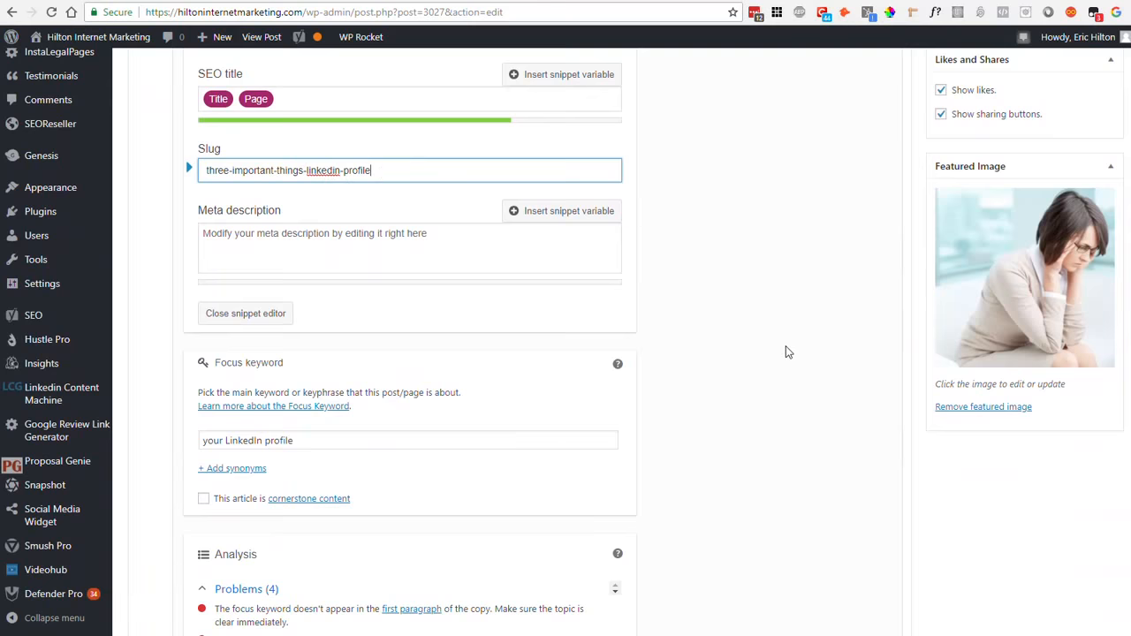
Review the analysis's improvements and good results for the shortened slug and compare them with the snippet preview
{"action": "scroll", "coordinate": [788, 351], "scroll_direction": "down", "scroll_amount": 5}
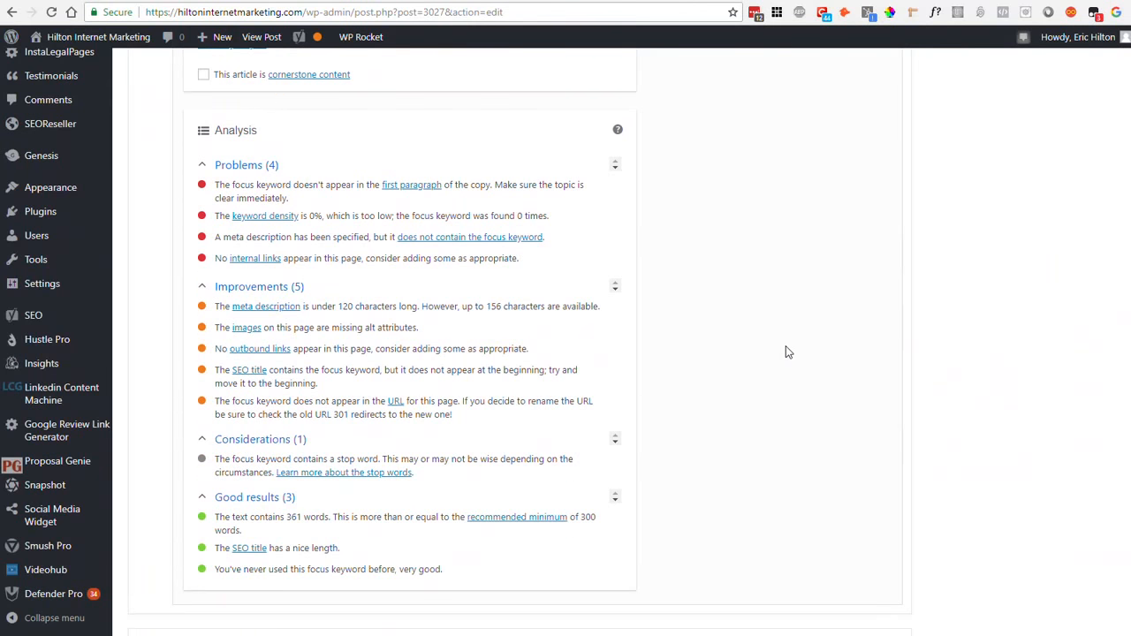
{"action": "scroll", "coordinate": [788, 352], "scroll_direction": "down", "scroll_amount": 3}
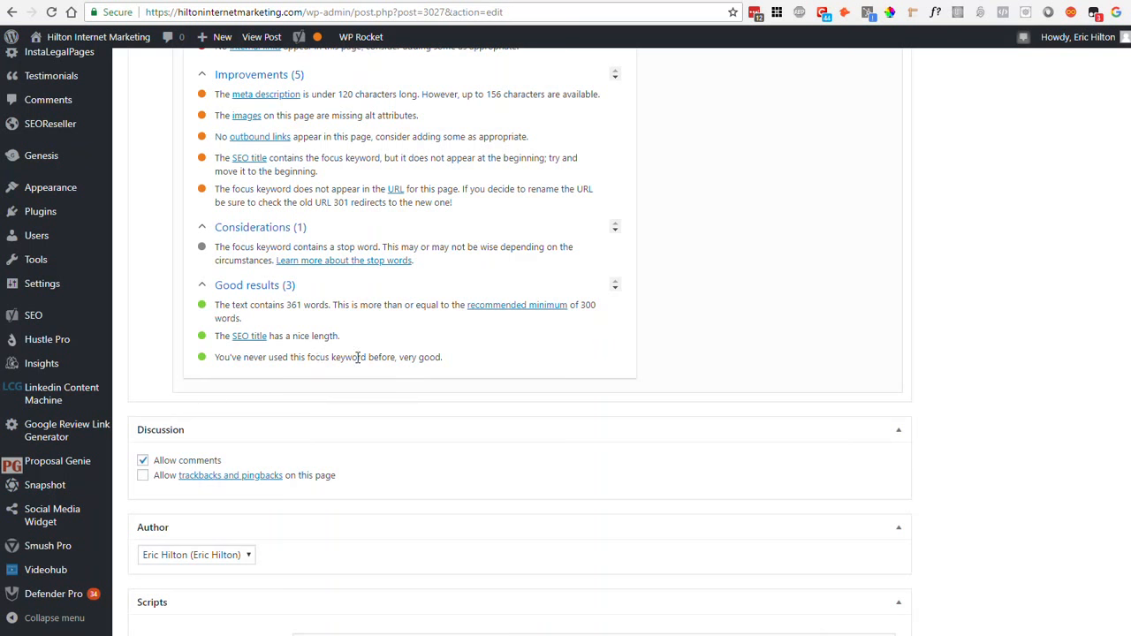
{"action": "scroll", "coordinate": [773, 437], "scroll_direction": "up", "scroll_amount": 10}
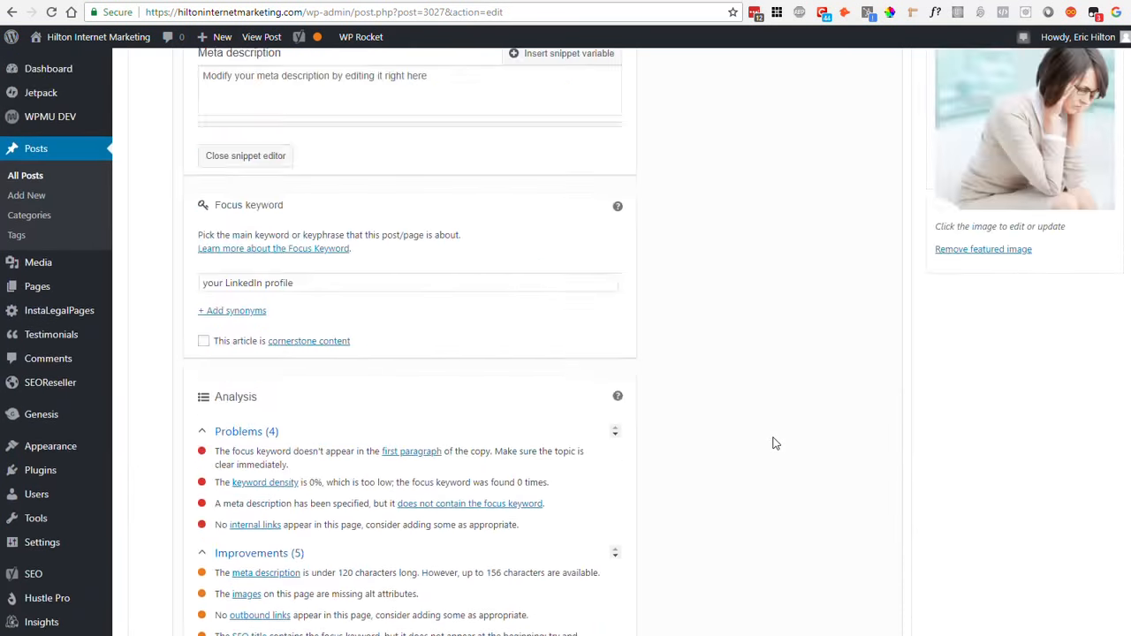
{"action": "scroll", "coordinate": [773, 442], "scroll_direction": "up", "scroll_amount": 3}
{"action": "scroll", "coordinate": [774, 442], "scroll_direction": "down", "scroll_amount": 2}
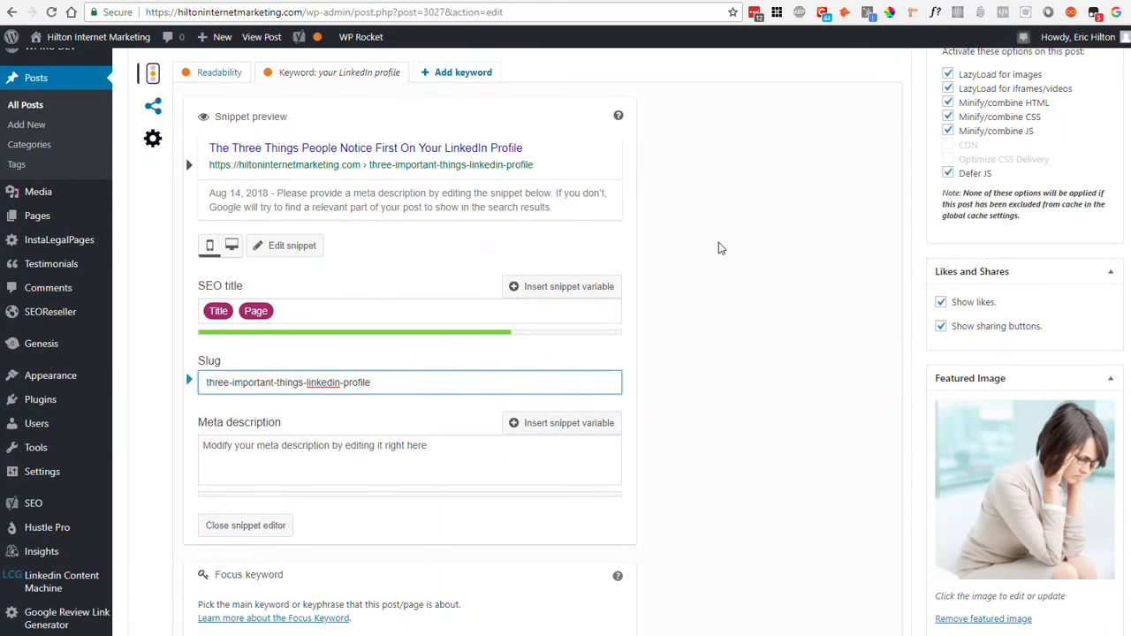
Compare the post's title and permalink with the title and URL shown in the Yoast snippet preview
{"action": "scroll", "coordinate": [718, 242], "scroll_direction": "up", "scroll_amount": 15}
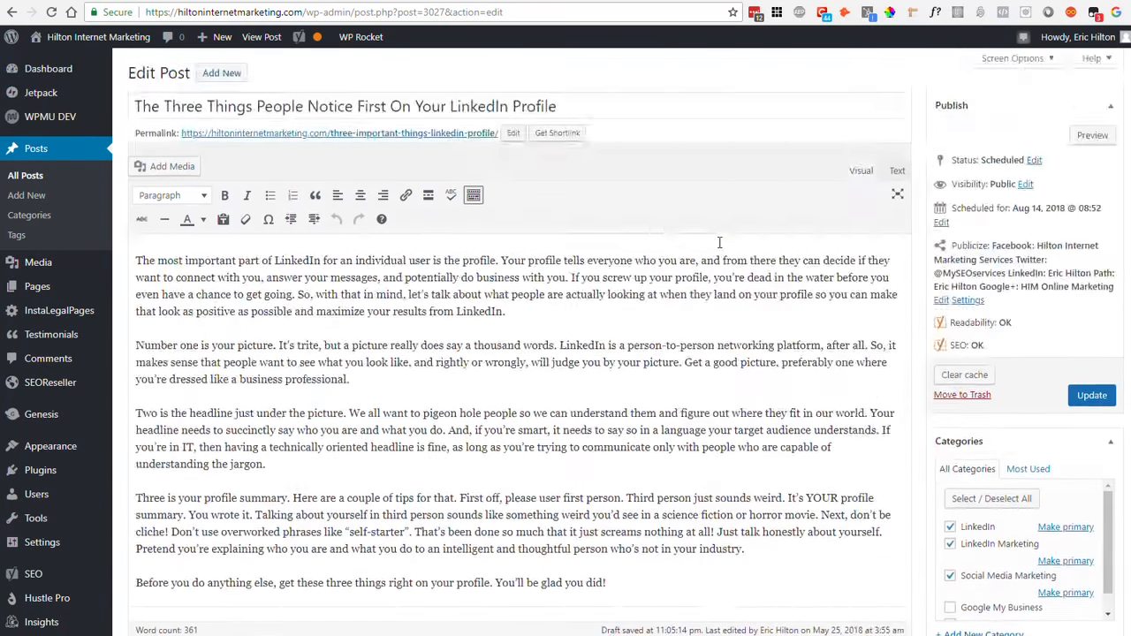
{"action": "scroll", "coordinate": [719, 242], "scroll_direction": "up", "scroll_amount": 1}
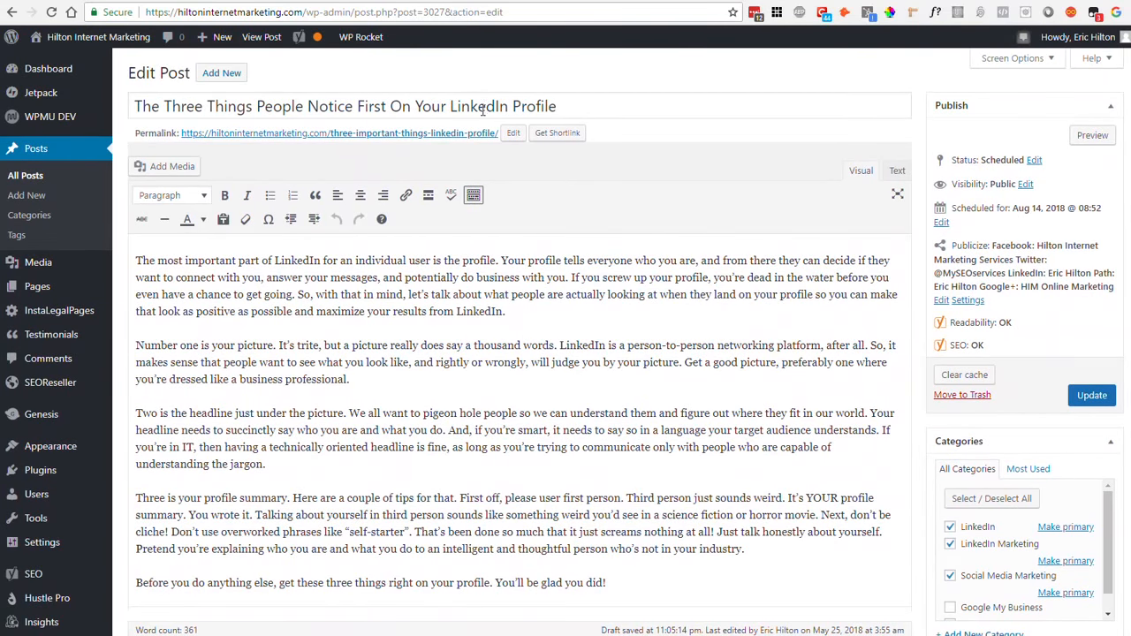
{"action": "scroll", "coordinate": [666, 395], "scroll_direction": "down", "scroll_amount": 3}
{"action": "scroll", "coordinate": [665, 395], "scroll_direction": "down", "scroll_amount": 10}
{"action": "scroll", "coordinate": [667, 402], "scroll_direction": "up", "scroll_amount": 2}
{"action": "scroll", "coordinate": [665, 400], "scroll_direction": "down", "scroll_amount": 1}
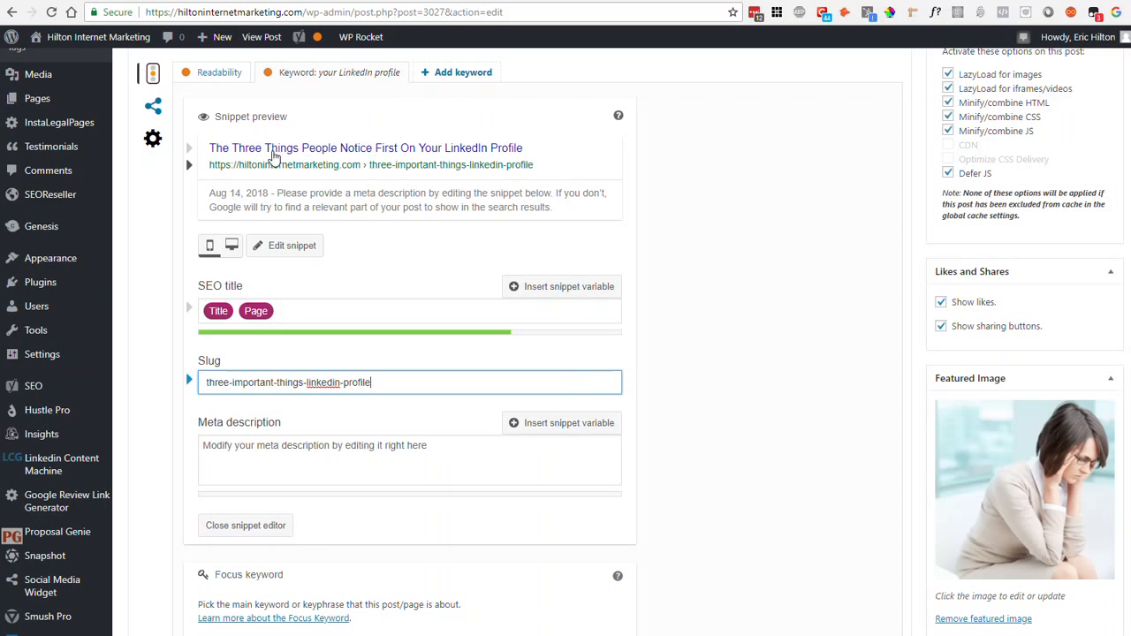
Set the snippet's SEO title to "Your LinkedIn Profile - Three Important Things Everyone Notices First About It"
{"action": "scroll", "coordinate": [767, 267], "scroll_direction": "down", "scroll_amount": 1}
{"action": "scroll", "coordinate": [767, 268], "scroll_direction": "up", "scroll_amount": 2}
{"action": "scroll", "coordinate": [767, 265], "scroll_direction": "down", "scroll_amount": 2}
{"action": "scroll", "coordinate": [766, 265], "scroll_direction": "up", "scroll_amount": 2}
{"action": "scroll", "coordinate": [766, 265], "scroll_direction": "down", "scroll_amount": 2}
{"action": "scroll", "coordinate": [767, 265], "scroll_direction": "up", "scroll_amount": 1}
{"action": "scroll", "coordinate": [722, 342], "scroll_direction": "down", "scroll_amount": 1}
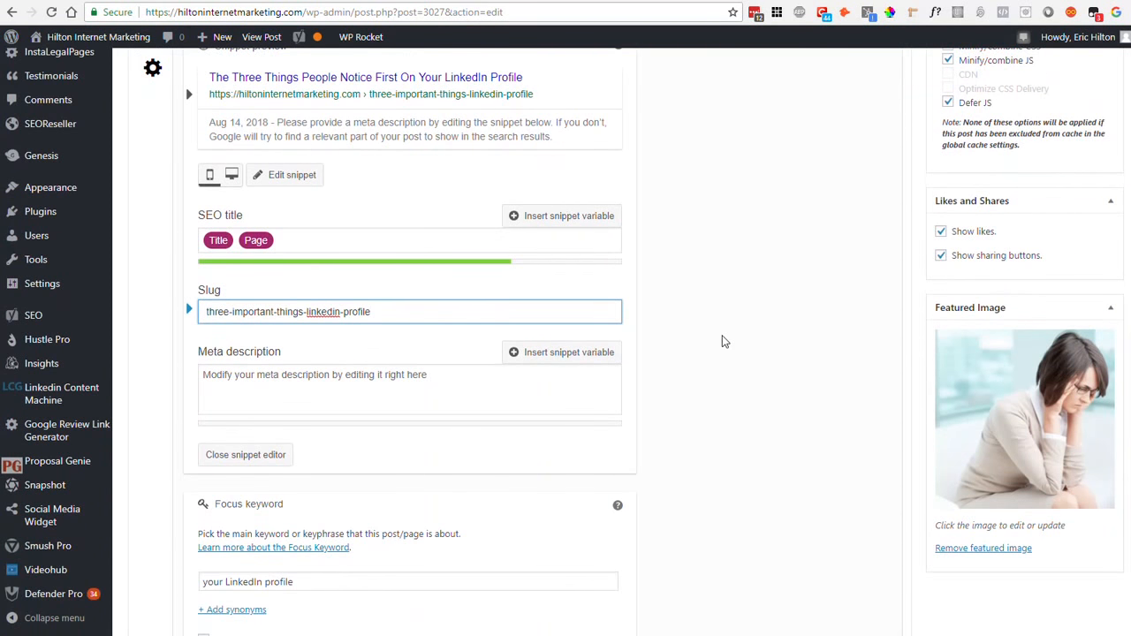
{"action": "scroll", "coordinate": [728, 333], "scroll_direction": "up", "scroll_amount": 1}
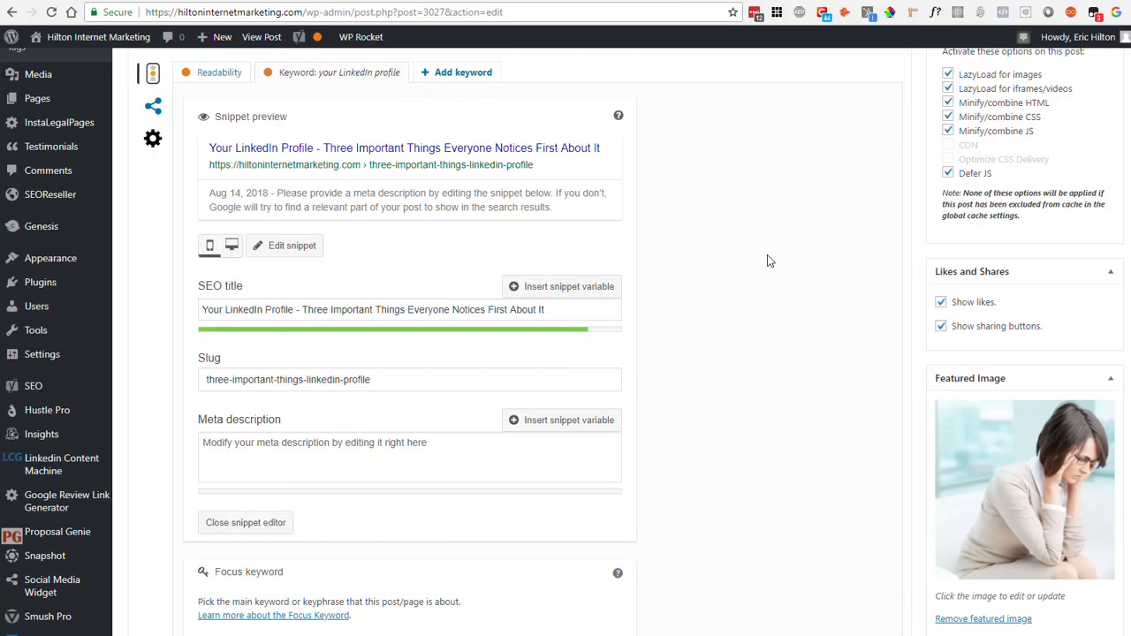
Set the meta description to "Your LinkedIn profile is the basis on which people decide to connect with you, answer your messages, and potentially do business with you..."
{"action": "scroll", "coordinate": [767, 256], "scroll_direction": "down", "scroll_amount": 1}
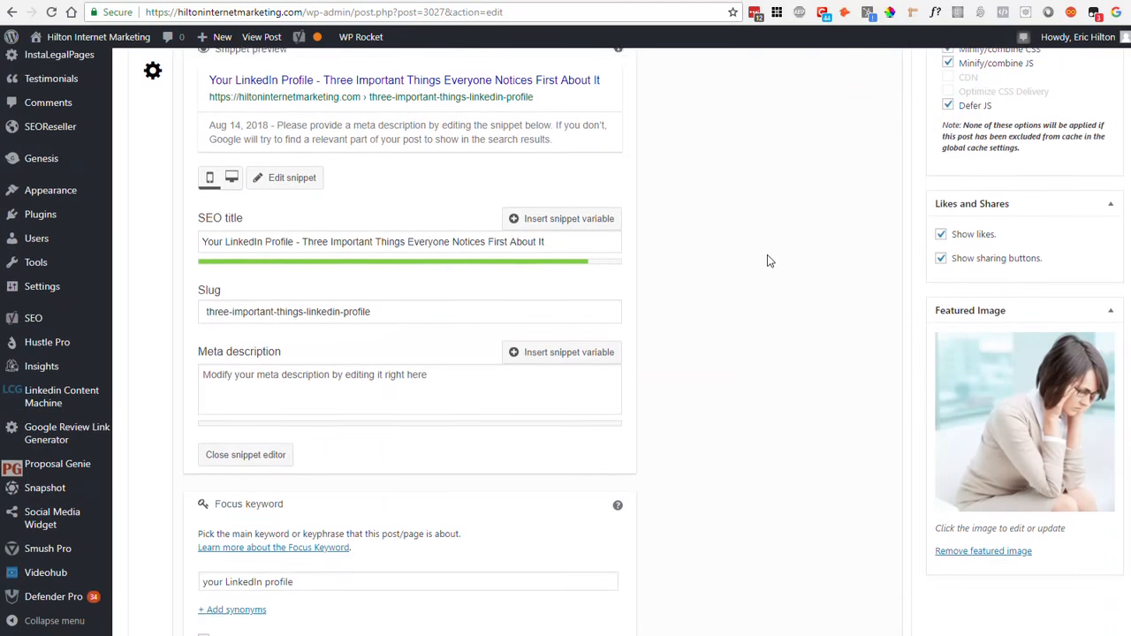
{"action": "left_click", "coordinate": [290, 385]}
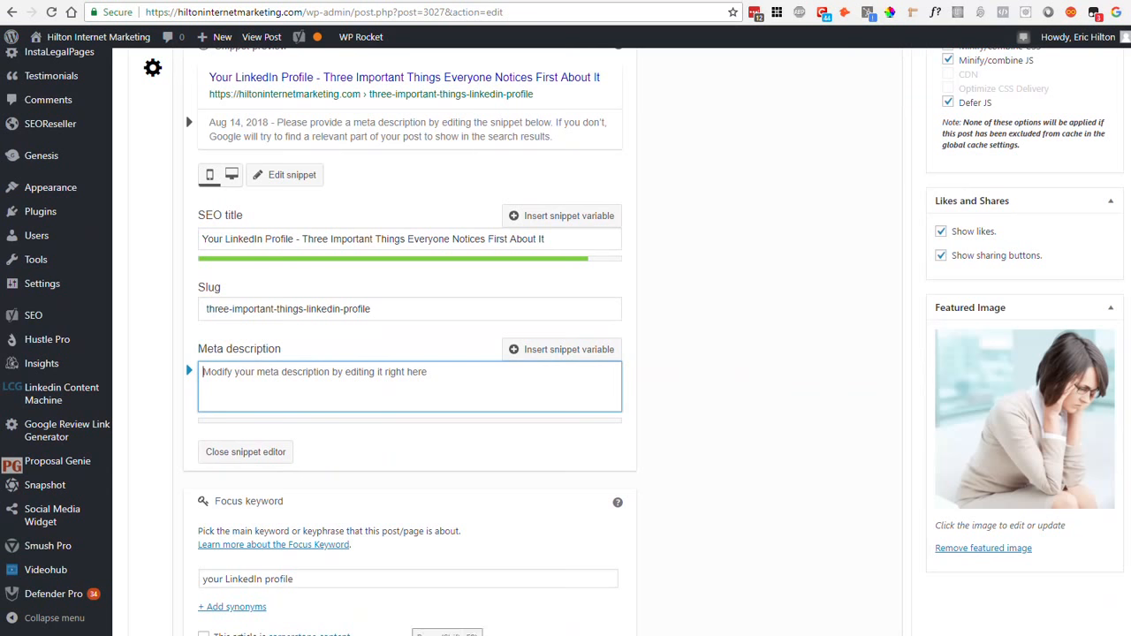
{"action": "scroll", "coordinate": [644, 596], "scroll_direction": "up", "scroll_amount": 1}
{"action": "key", "text": "ctrl+v"}
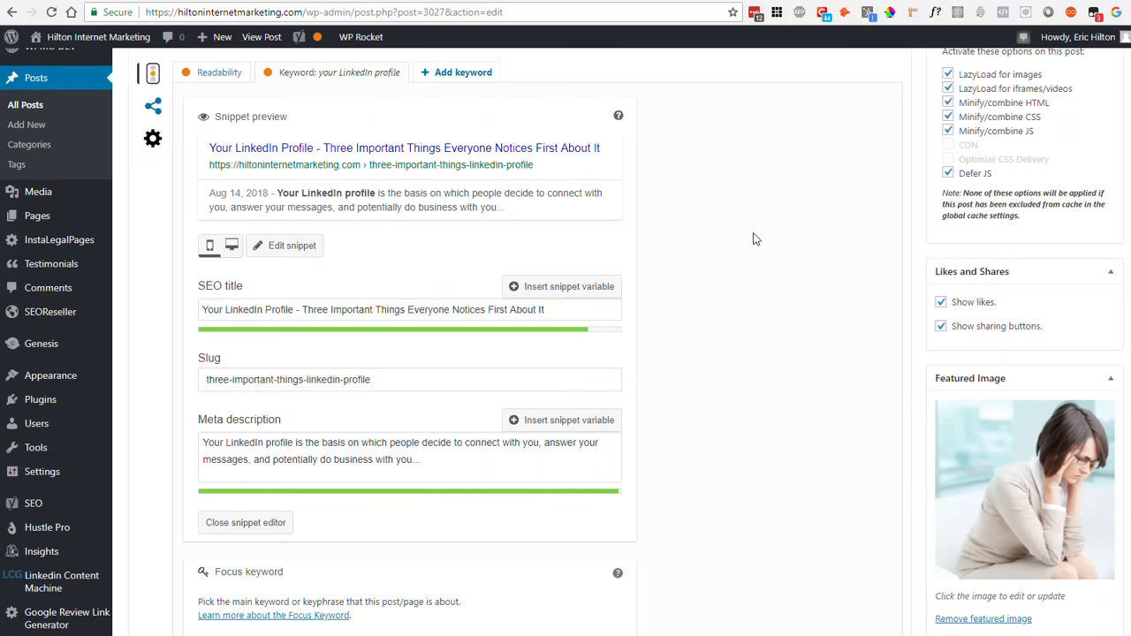
Check the snippet preview and the SEO analysis results for the new SEO title and meta description
{"action": "scroll", "coordinate": [753, 239], "scroll_direction": "down", "scroll_amount": 1}
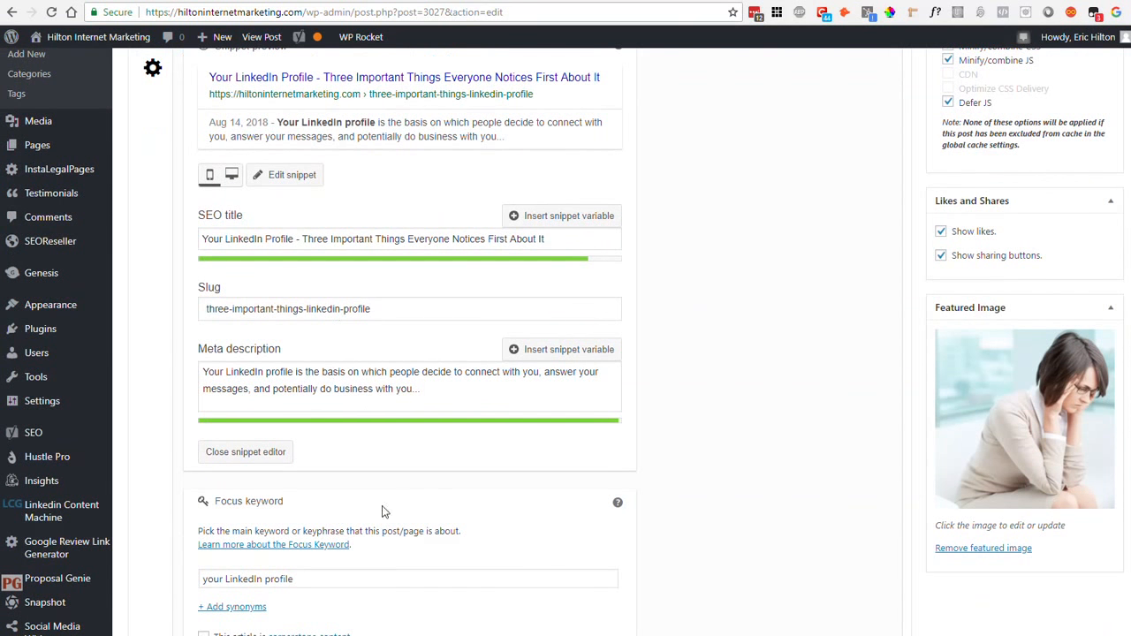
{"action": "scroll", "coordinate": [673, 421], "scroll_direction": "up", "scroll_amount": 1}
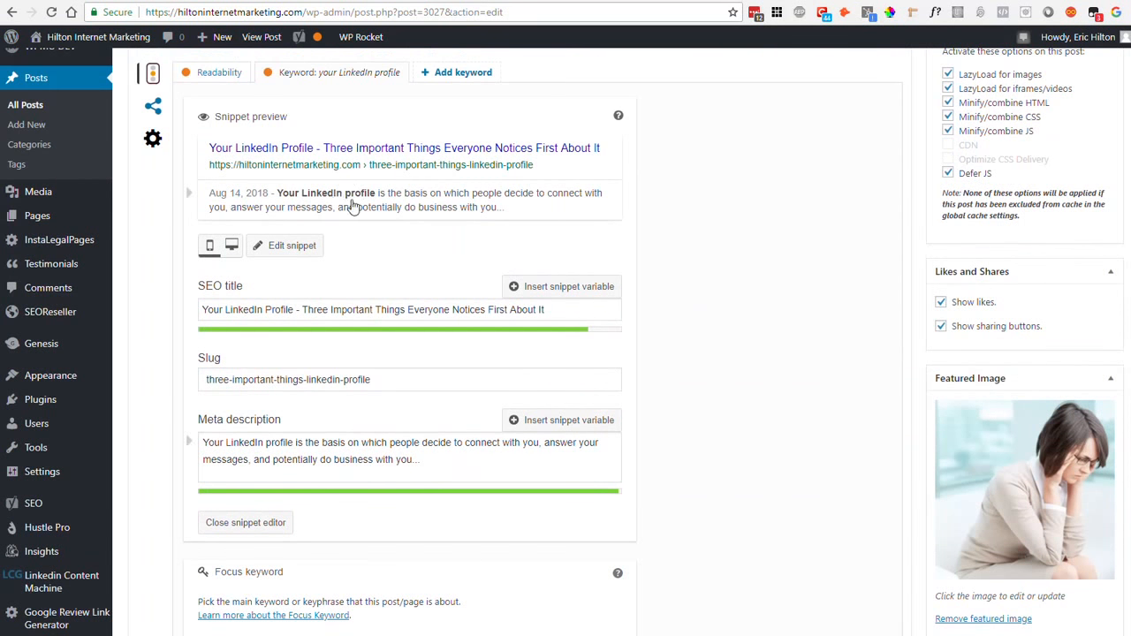
{"action": "scroll", "coordinate": [692, 267], "scroll_direction": "down", "scroll_amount": 8}
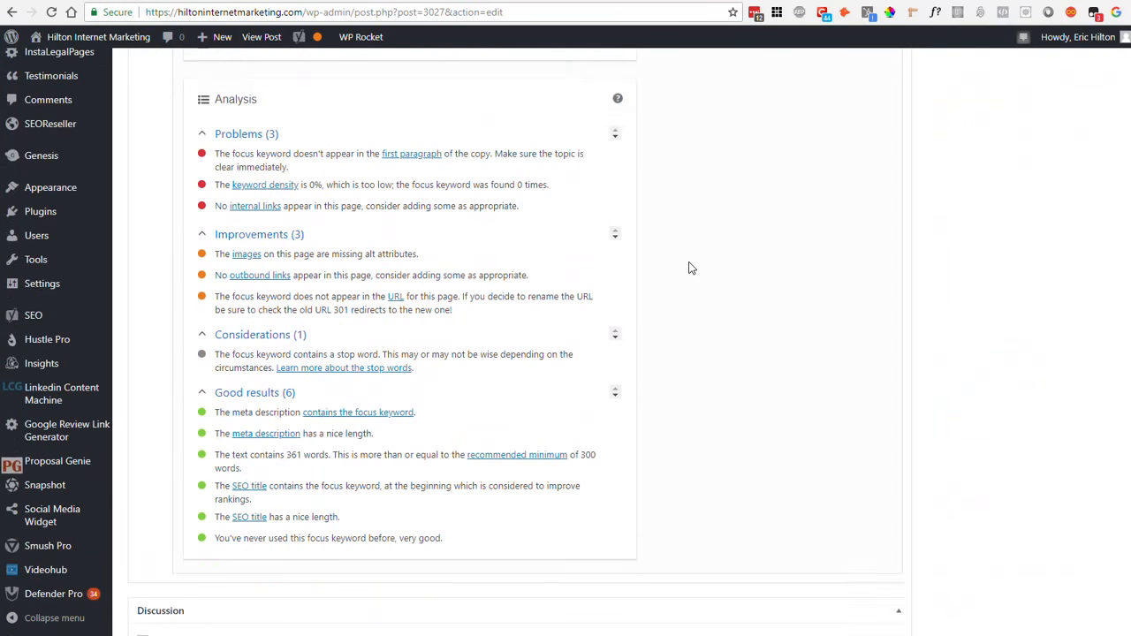
{"action": "scroll", "coordinate": [777, 375], "scroll_direction": "up", "scroll_amount": 10}
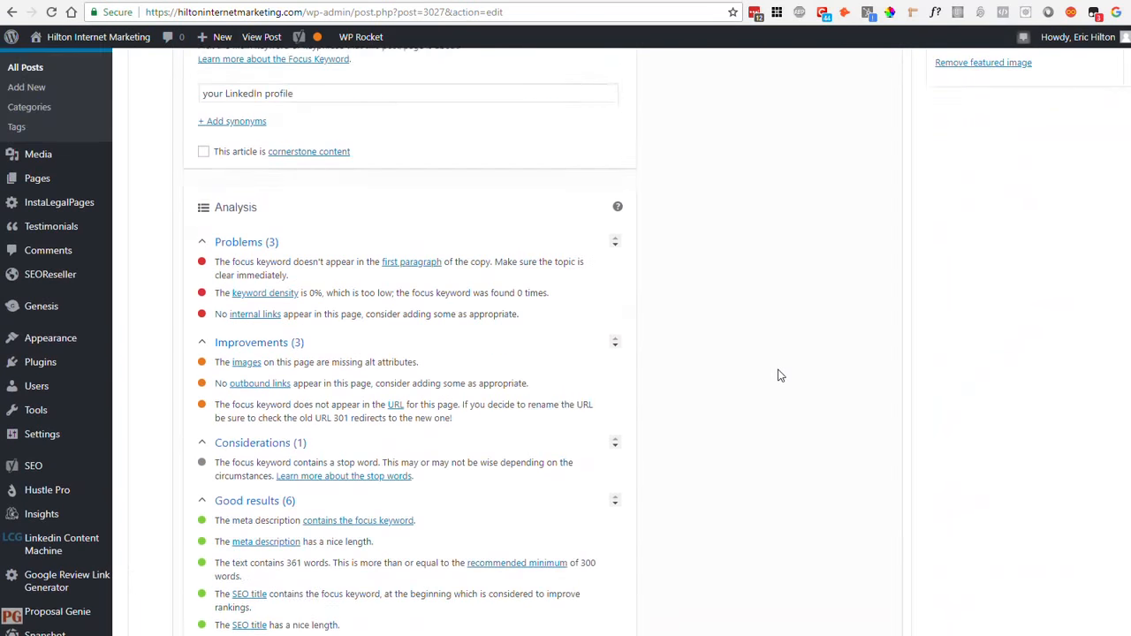
{"action": "scroll", "coordinate": [778, 376], "scroll_direction": "down", "scroll_amount": 2}
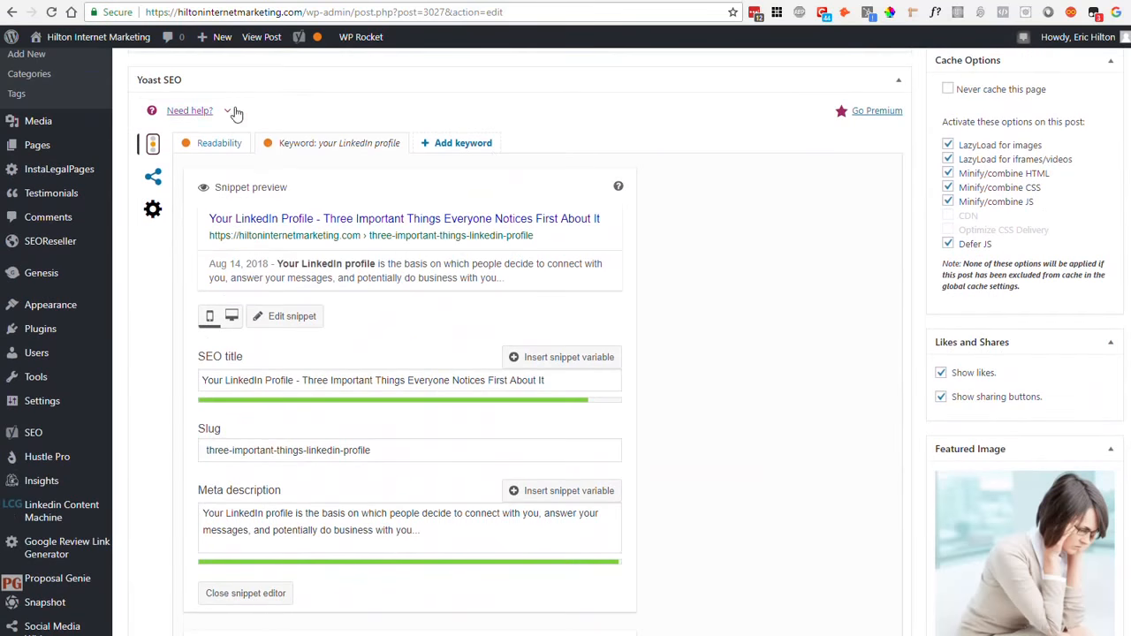
{"action": "scroll", "coordinate": [688, 273], "scroll_direction": "down", "scroll_amount": 2}
{"action": "scroll", "coordinate": [803, 333], "scroll_direction": "down", "scroll_amount": 6}
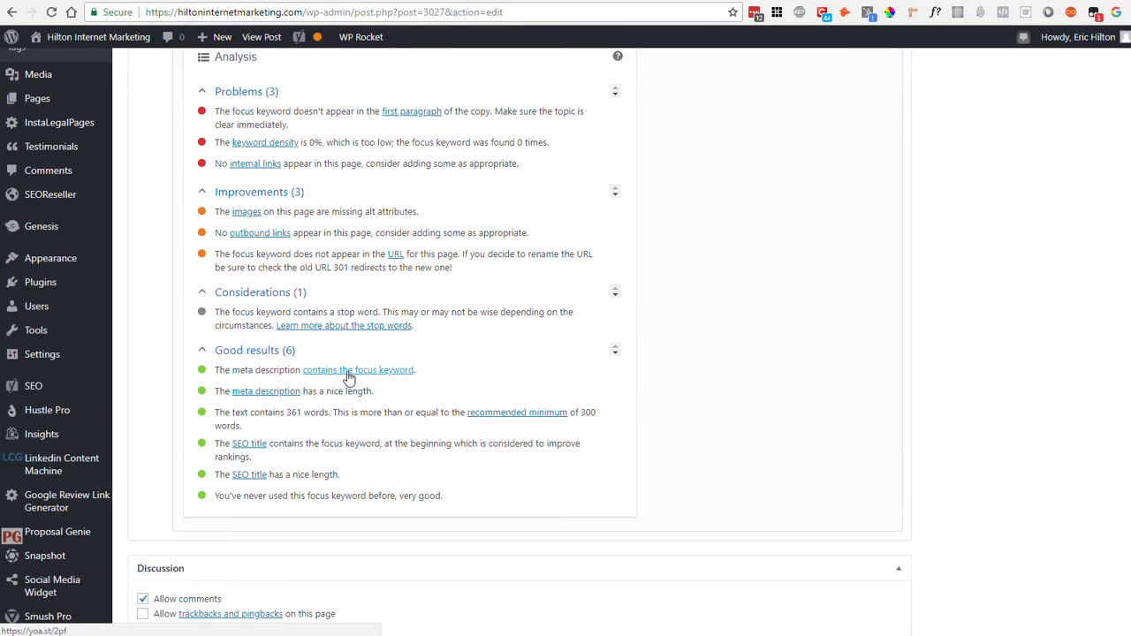
{"action": "scroll", "coordinate": [823, 442], "scroll_direction": "up", "scroll_amount": 6}
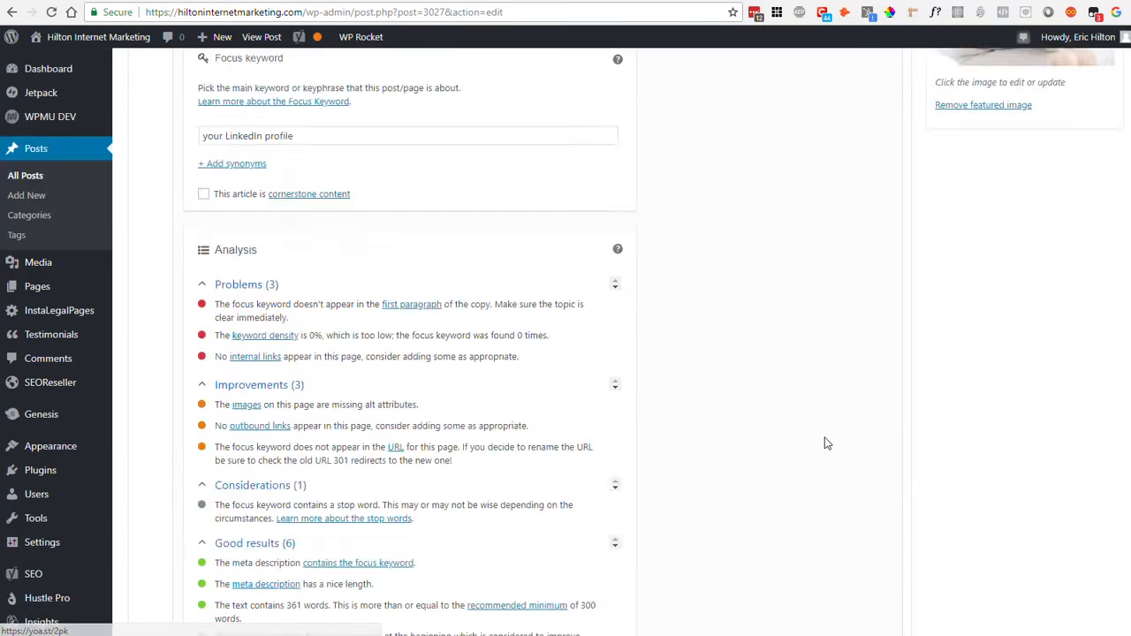
Try appending "and" to the end of the meta description to test its length limit, and remove the word again
{"action": "left_click", "coordinate": [436, 323]}
{"action": "type", "text": "and"}
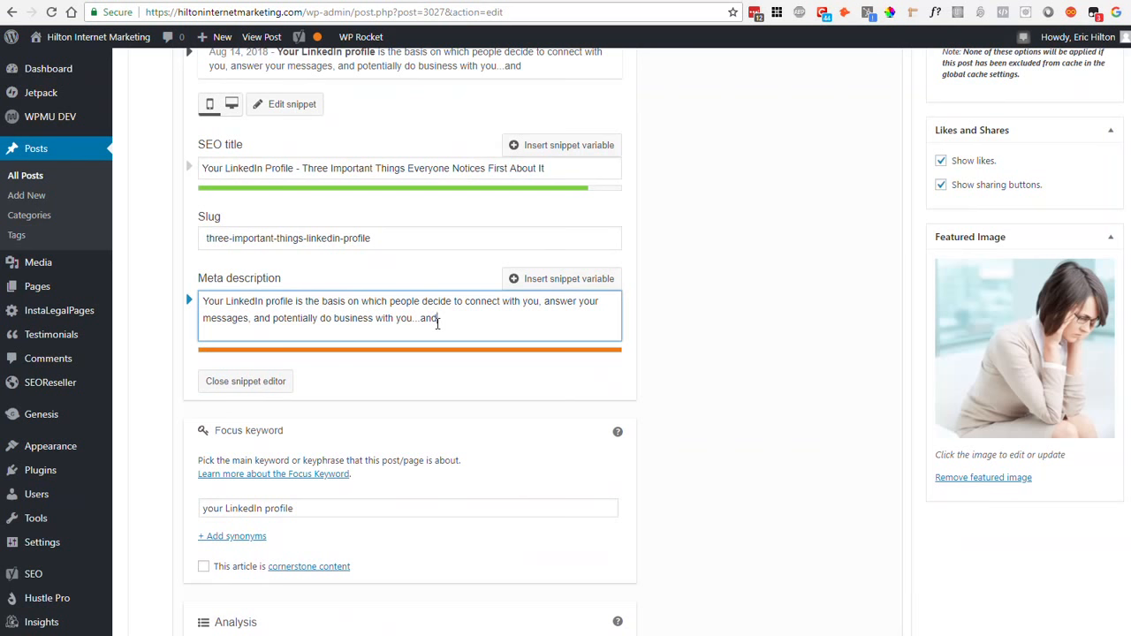
{"action": "key", "text": "BackSpace"}
{"action": "key", "text": "BackSpace"}
{"action": "key", "text": "BackSpace"}
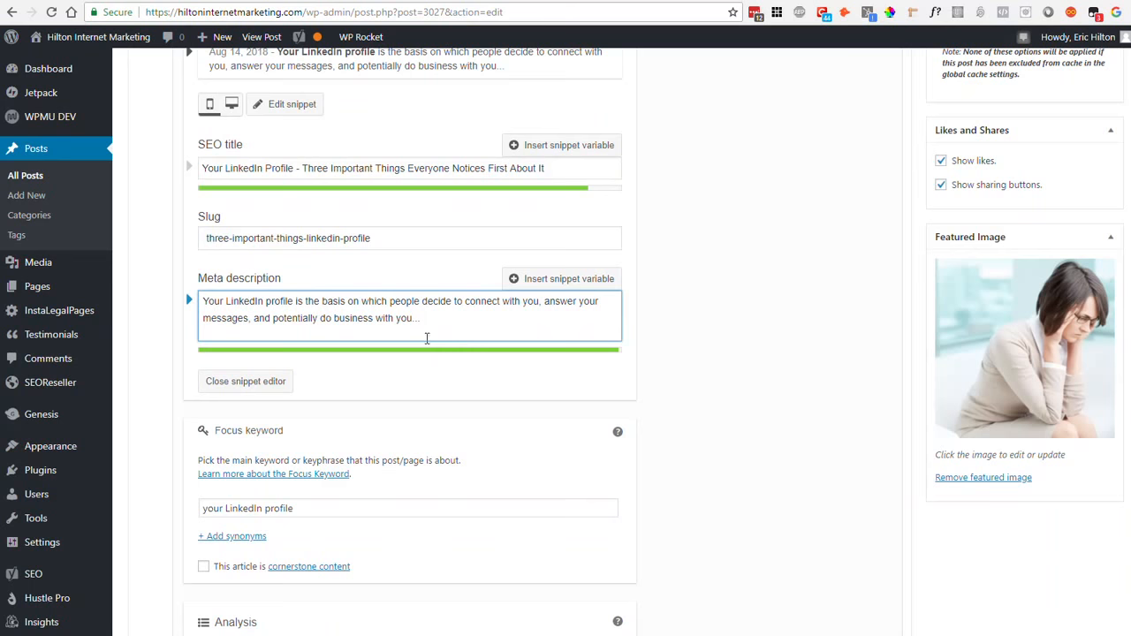
Review the problems, improvements, considerations and good results in the keyword analysis
{"action": "scroll", "coordinate": [741, 338], "scroll_direction": "down", "scroll_amount": 8}
{"action": "scroll", "coordinate": [741, 339], "scroll_direction": "down", "scroll_amount": 2}
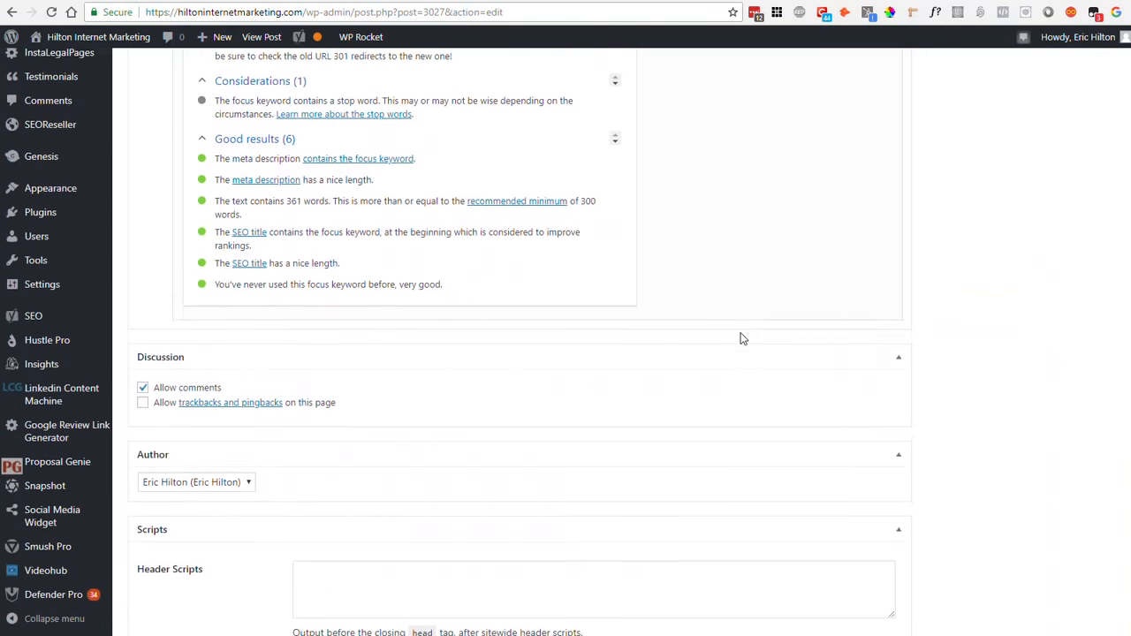
{"action": "scroll", "coordinate": [741, 335], "scroll_direction": "up", "scroll_amount": 3}
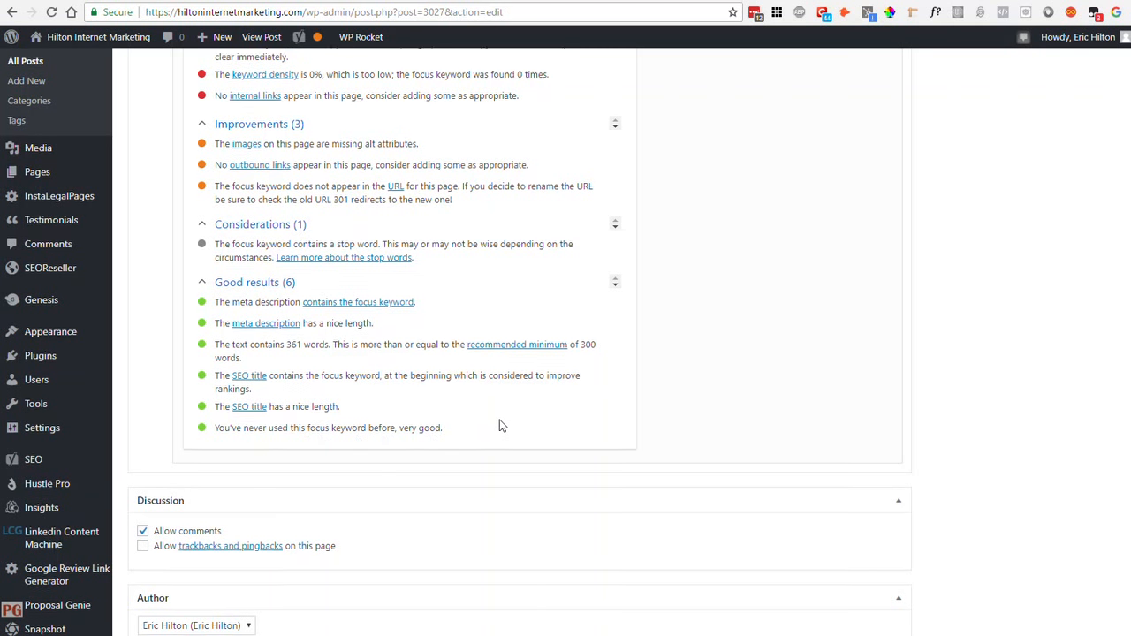
{"action": "scroll", "coordinate": [499, 426], "scroll_direction": "up", "scroll_amount": 2}
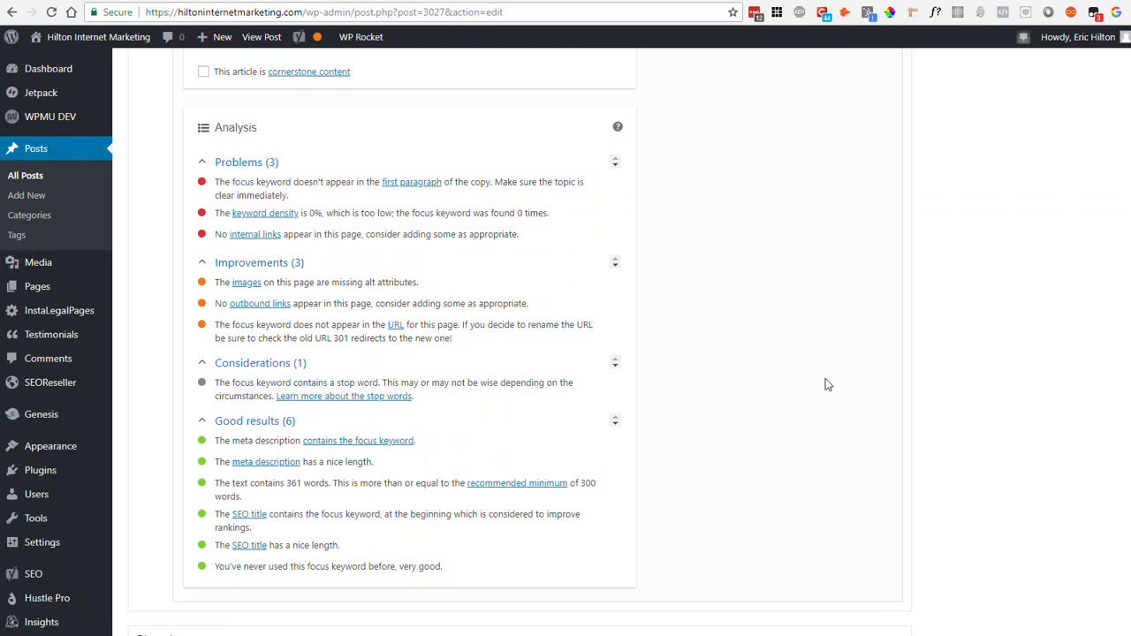
Examine the post's body text, publish settings, snippet fields and featured image
{"action": "scroll", "coordinate": [826, 385], "scroll_direction": "up", "scroll_amount": 10}
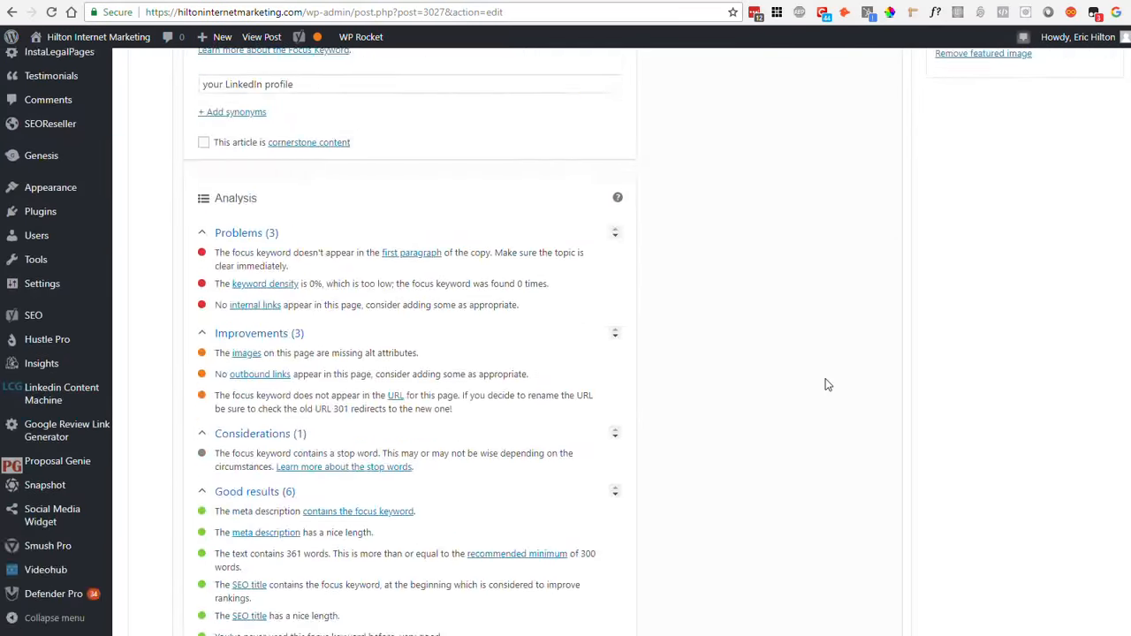
{"action": "scroll", "coordinate": [739, 491], "scroll_direction": "up", "scroll_amount": 6}
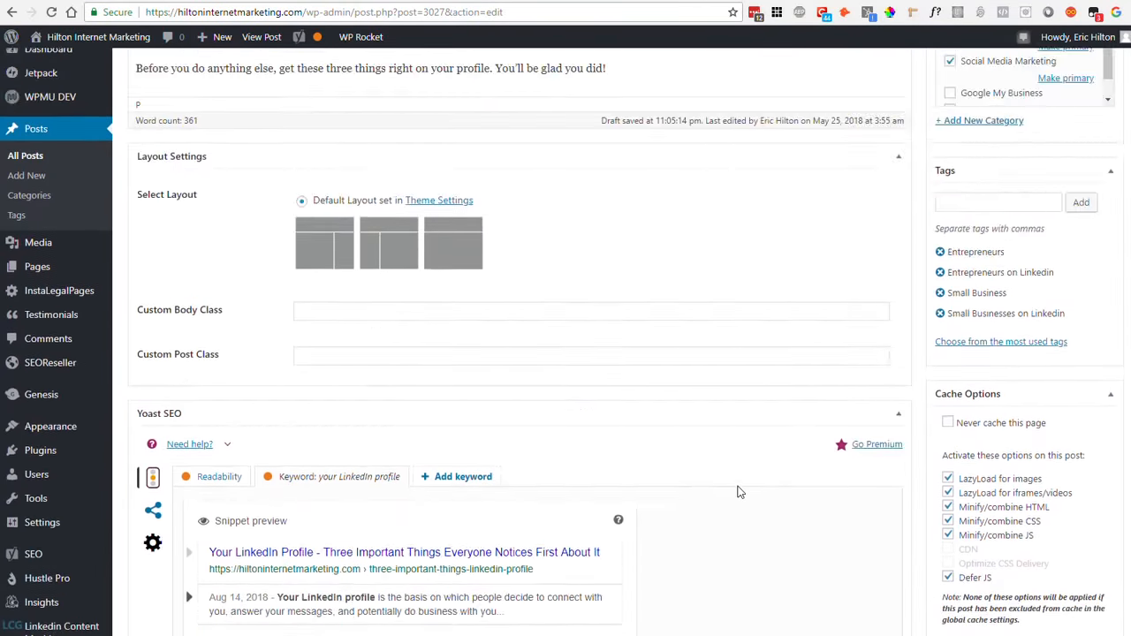
{"action": "scroll", "coordinate": [739, 490], "scroll_direction": "up", "scroll_amount": 2}
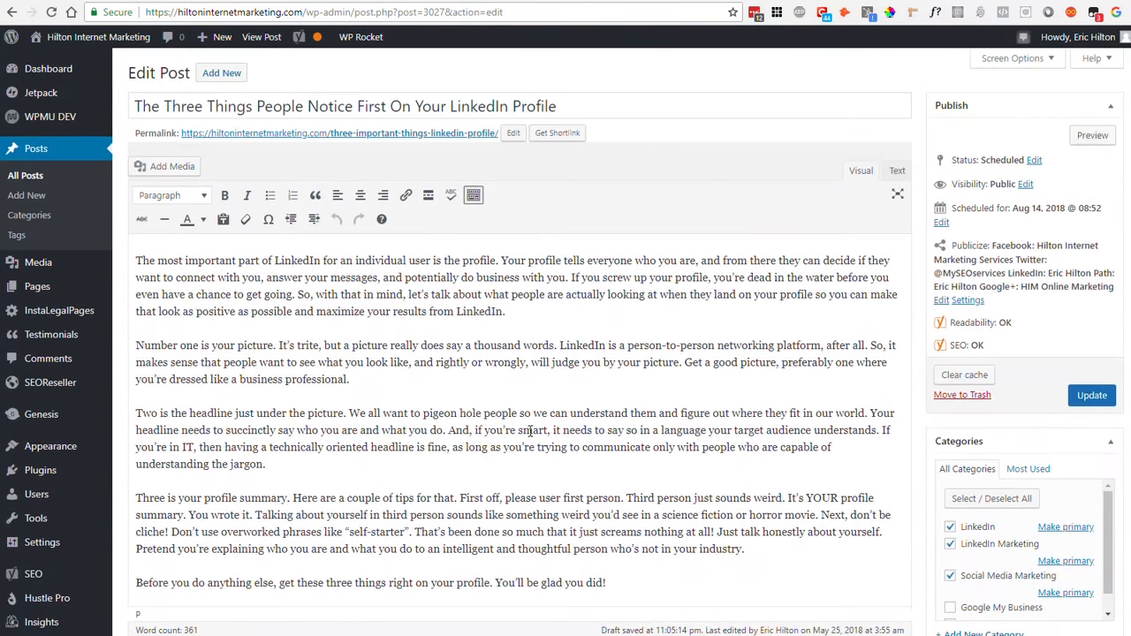
{"action": "scroll", "coordinate": [530, 432], "scroll_direction": "down", "scroll_amount": 1}
{"action": "scroll", "coordinate": [535, 437], "scroll_direction": "up", "scroll_amount": 1}
{"action": "scroll", "coordinate": [571, 388], "scroll_direction": "down", "scroll_amount": 10}
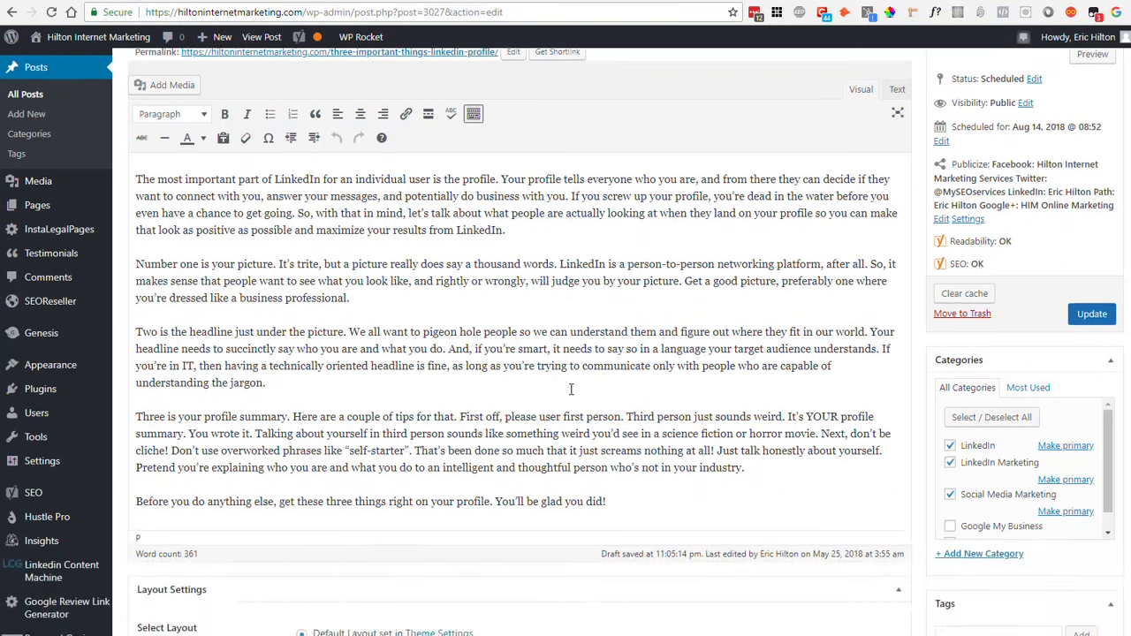
{"action": "scroll", "coordinate": [570, 389], "scroll_direction": "down", "scroll_amount": 2}
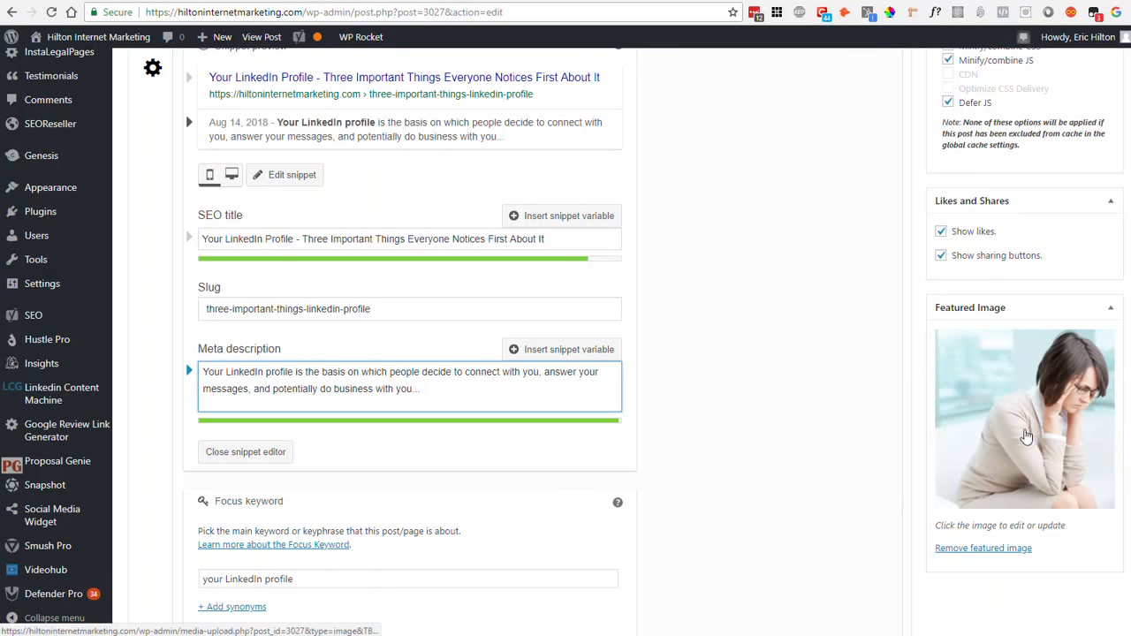
{"action": "scroll", "coordinate": [819, 476], "scroll_direction": "up", "scroll_amount": 5}
{"action": "scroll", "coordinate": [819, 475], "scroll_direction": "up", "scroll_amount": 5}
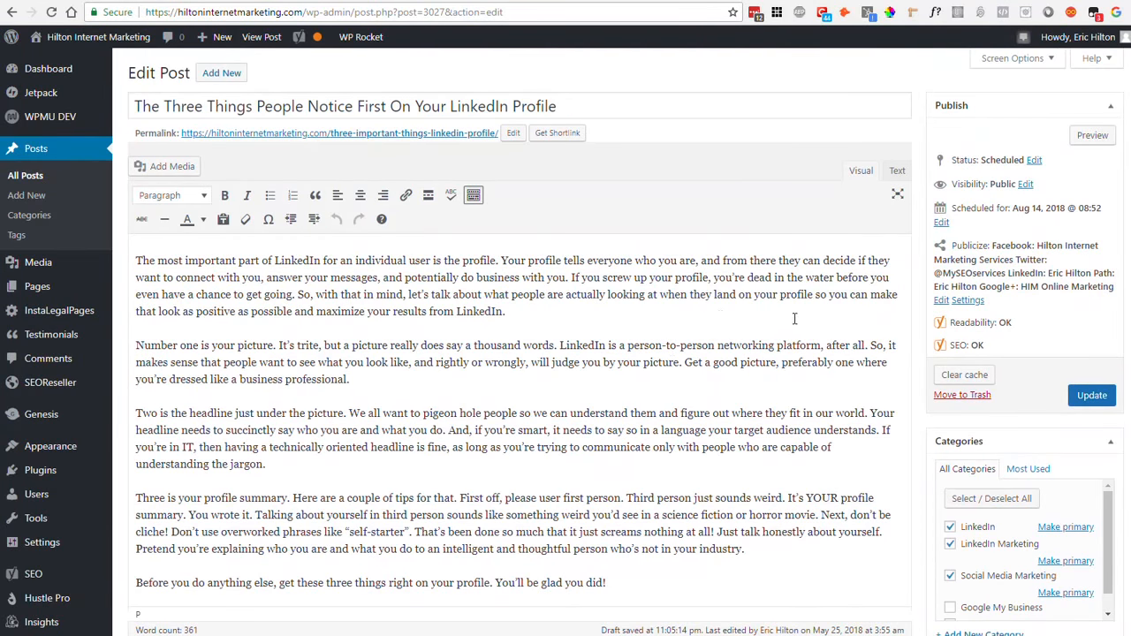
{"action": "scroll", "coordinate": [666, 136], "scroll_direction": "down", "scroll_amount": 10}
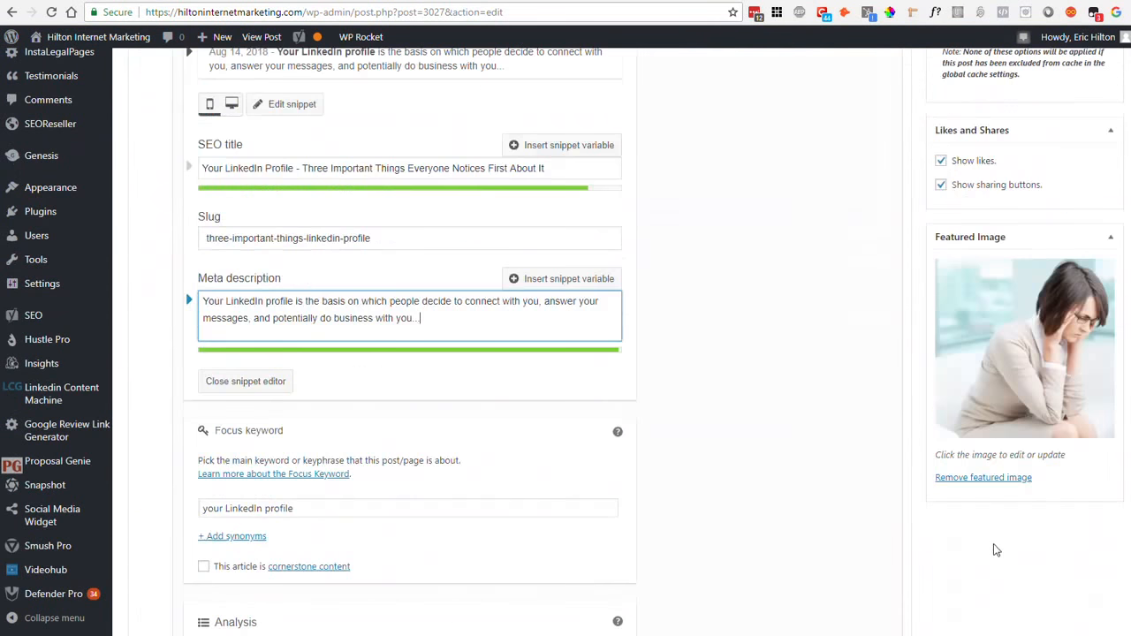
{"action": "scroll", "coordinate": [851, 403], "scroll_direction": "up", "scroll_amount": 10}
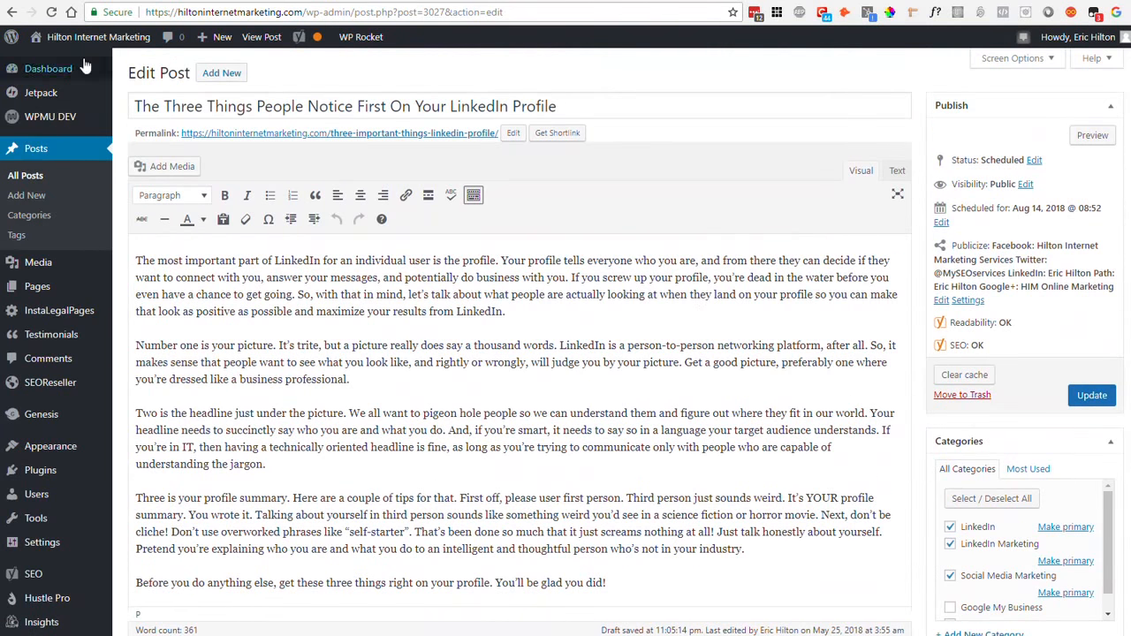
Switch to the Hilton Internet Marketing website and view how featured images appear with the posts on its blog page
{"action": "left_click", "coordinate": [63, 1]}
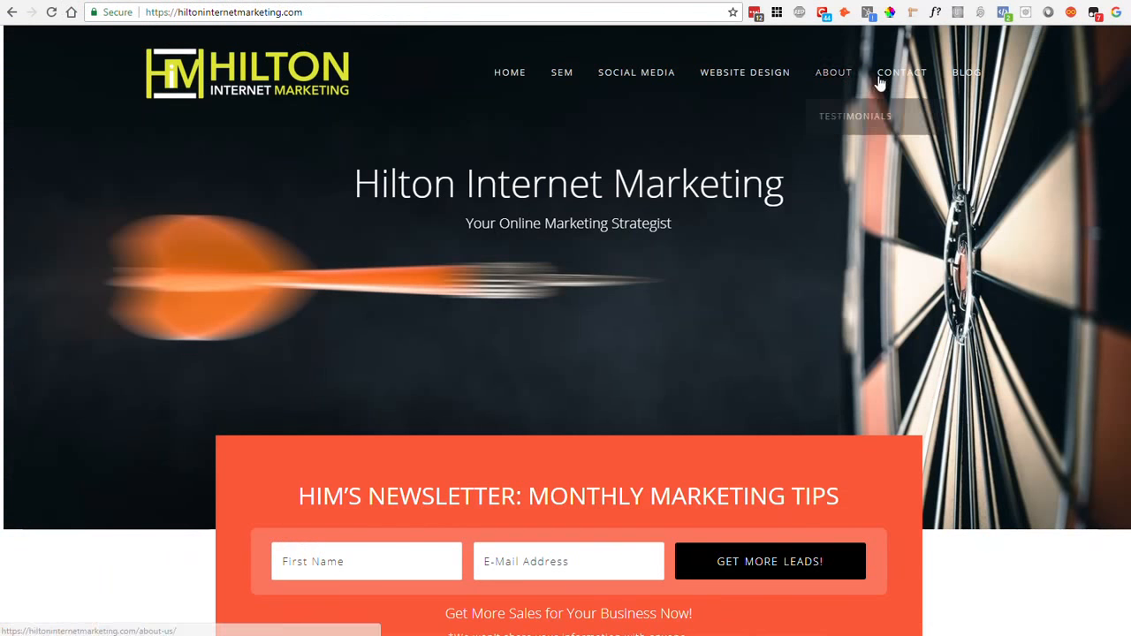
{"action": "left_click", "coordinate": [972, 76]}
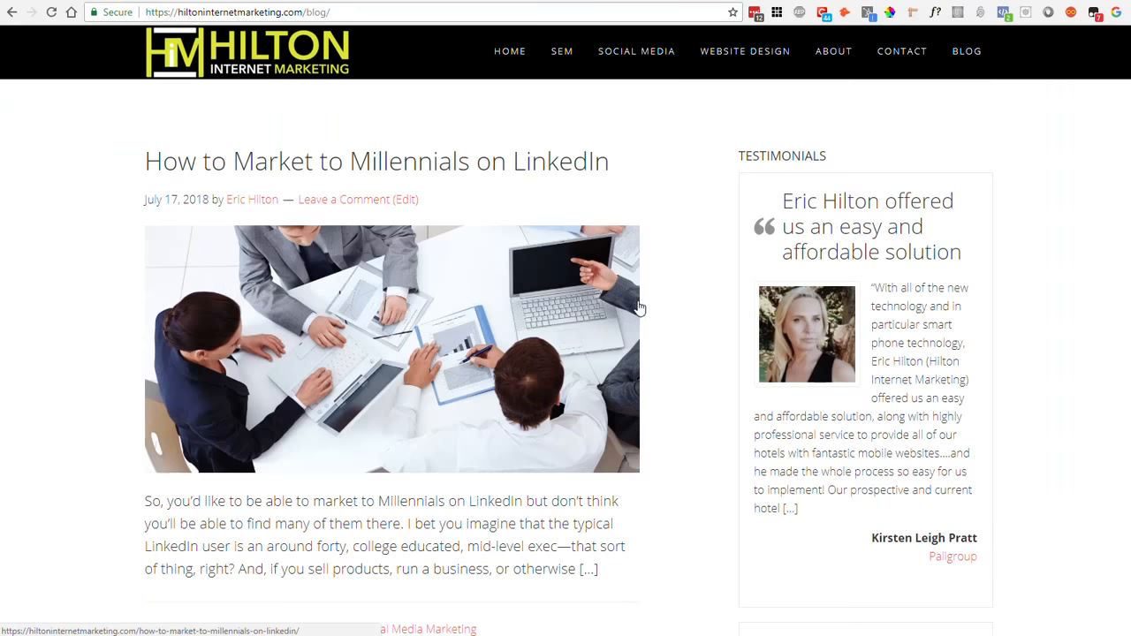
{"action": "scroll", "coordinate": [81, 374], "scroll_direction": "down", "scroll_amount": 6}
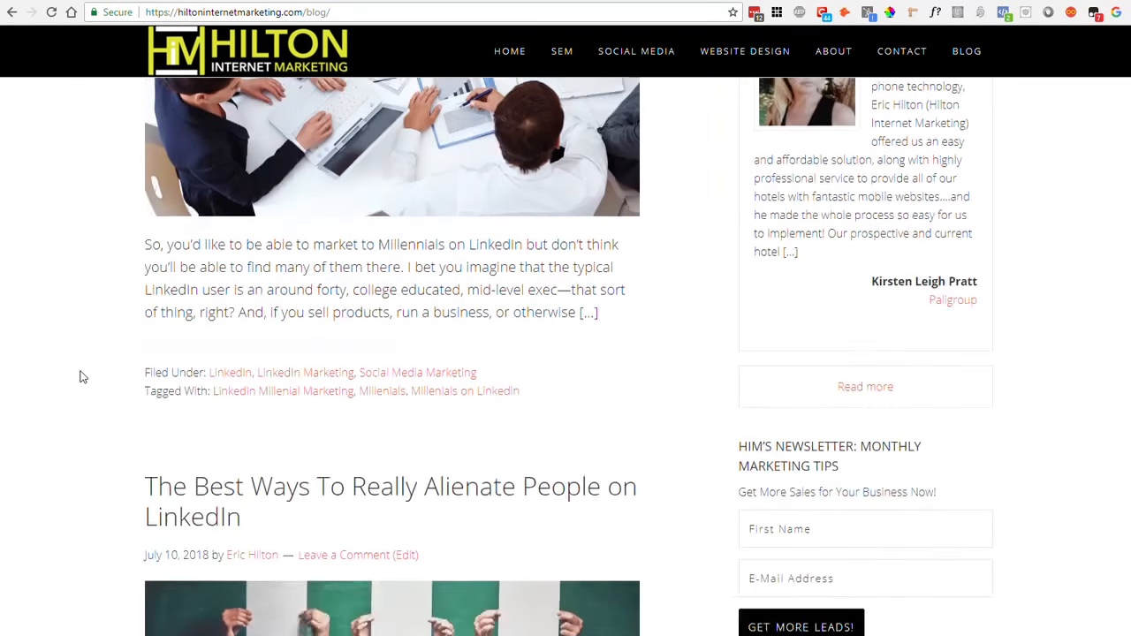
{"action": "scroll", "coordinate": [81, 376], "scroll_direction": "up", "scroll_amount": 6}
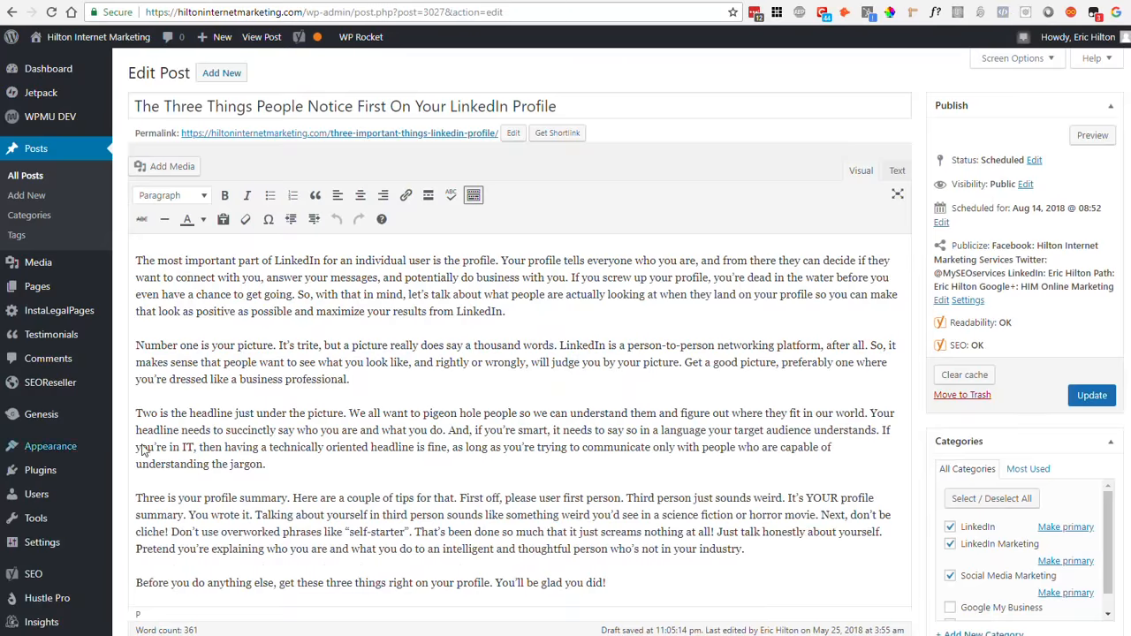
Look over the edited post again and view the iStock and Pixabay image sites
{"action": "scroll", "coordinate": [643, 403], "scroll_direction": "down", "scroll_amount": 15}
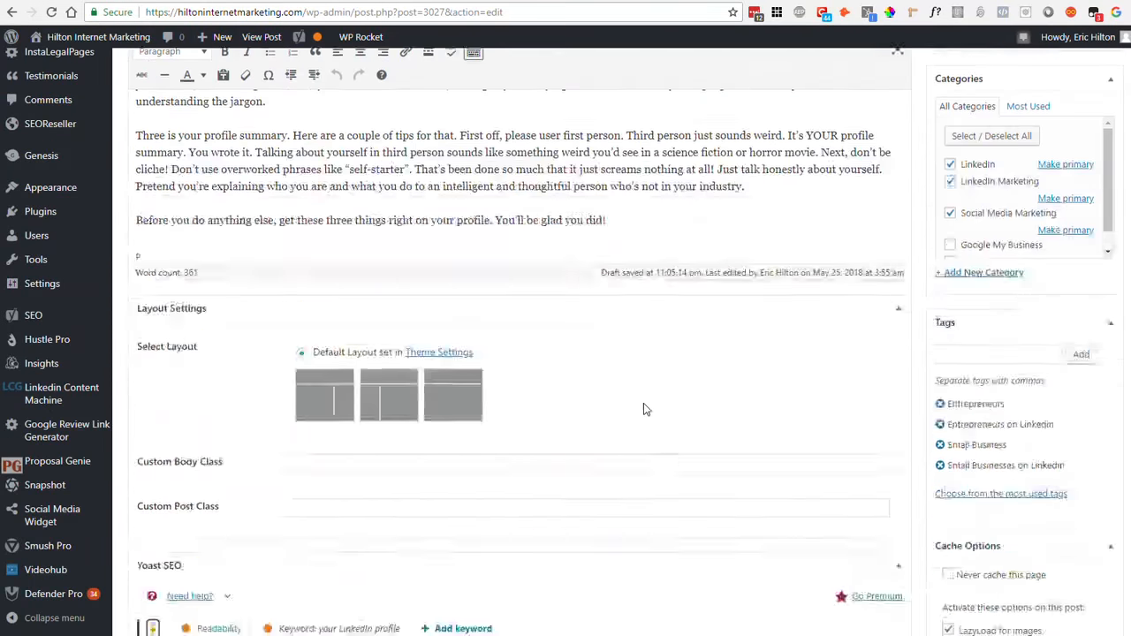
{"action": "scroll", "coordinate": [1049, 422], "scroll_direction": "up", "scroll_amount": 15}
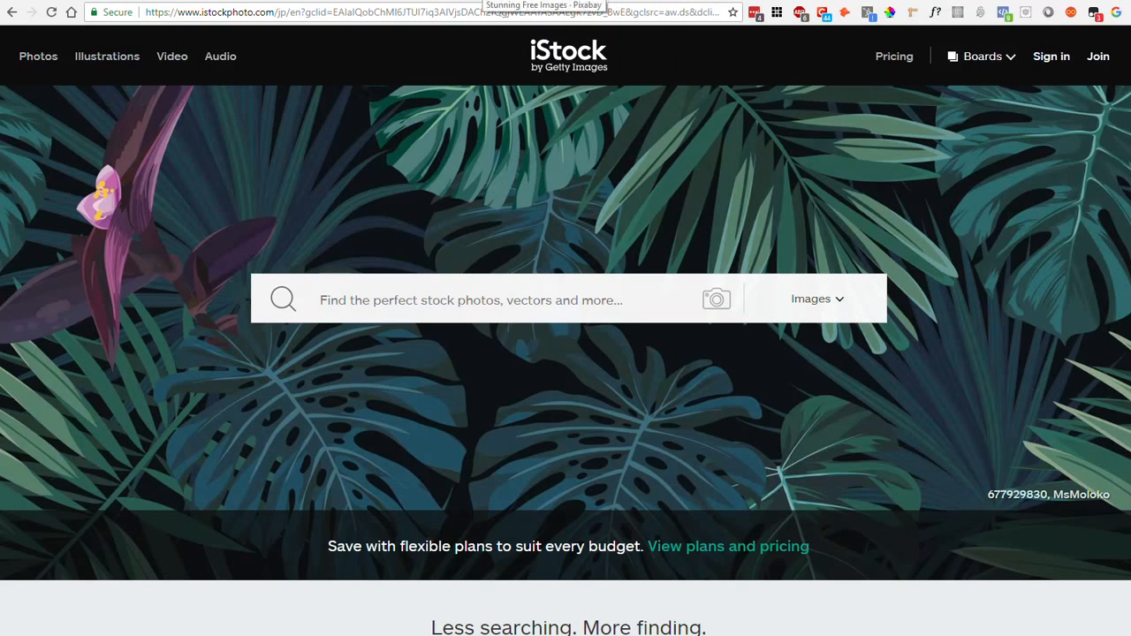
{"action": "left_click", "coordinate": [480, 0]}
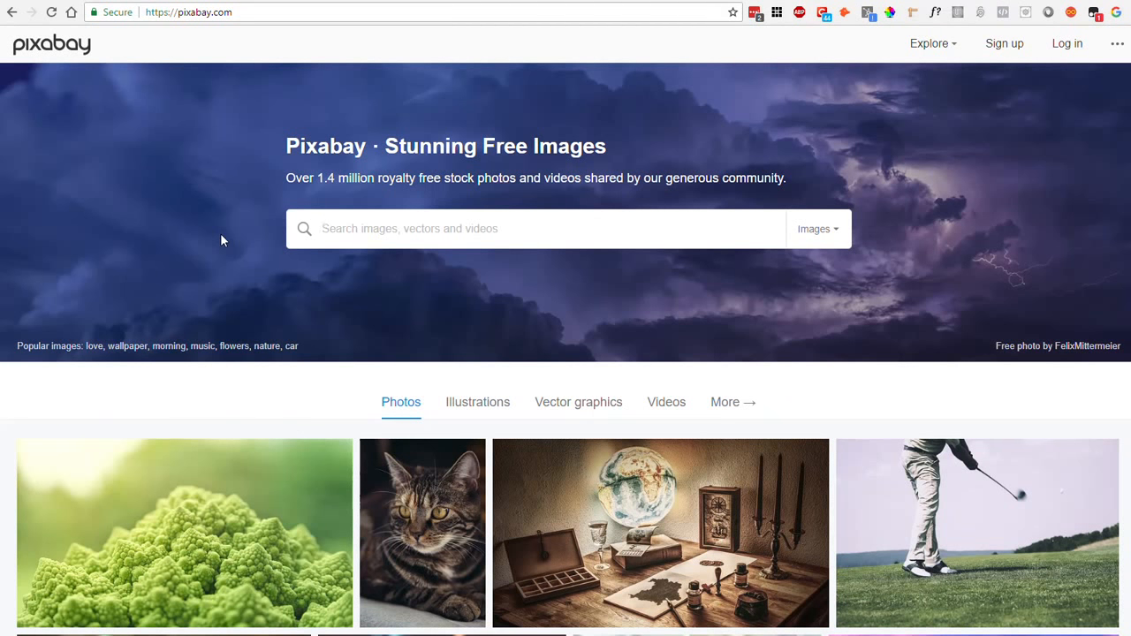
Browse the free stock photos on the Pixabay home page and on the Pexels home page
{"action": "scroll", "coordinate": [221, 238], "scroll_direction": "down", "scroll_amount": 3}
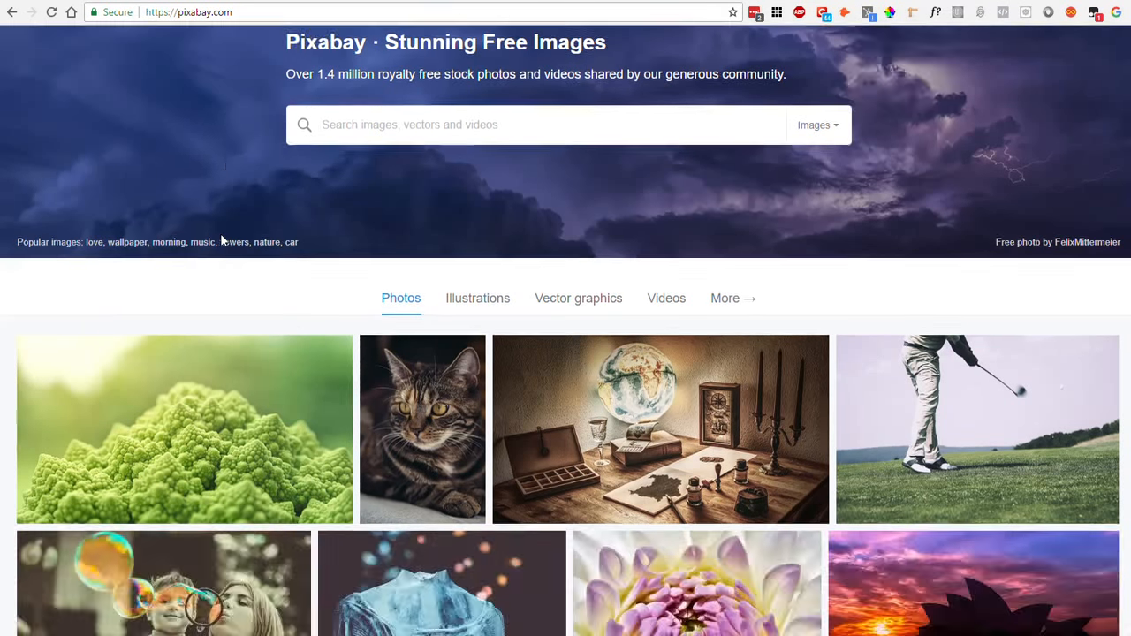
{"action": "scroll", "coordinate": [221, 238], "scroll_direction": "down", "scroll_amount": 1}
{"action": "scroll", "coordinate": [220, 240], "scroll_direction": "up", "scroll_amount": 4}
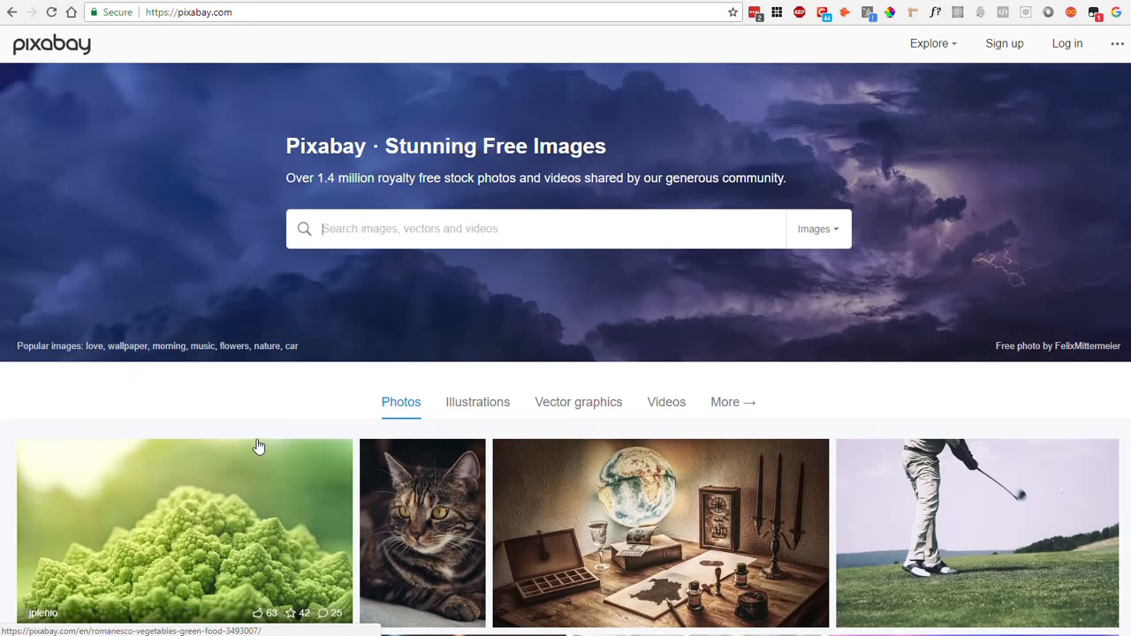
{"action": "scroll", "coordinate": [258, 446], "scroll_direction": "down", "scroll_amount": 2}
{"action": "scroll", "coordinate": [258, 446], "scroll_direction": "up", "scroll_amount": 2}
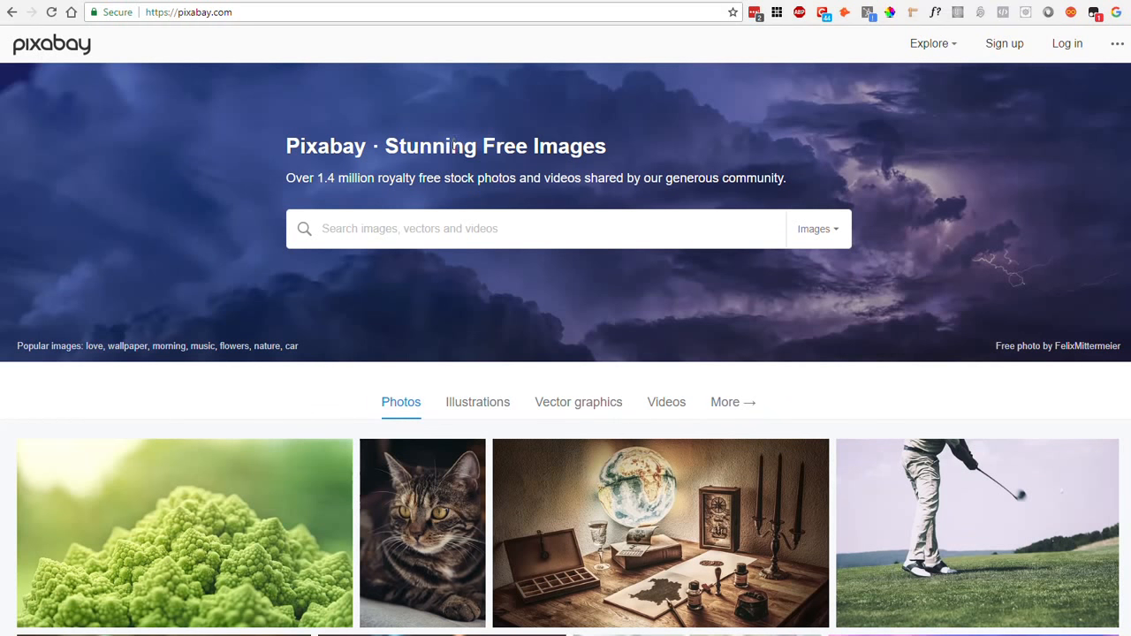
{"action": "left_click", "coordinate": [338, 216]}
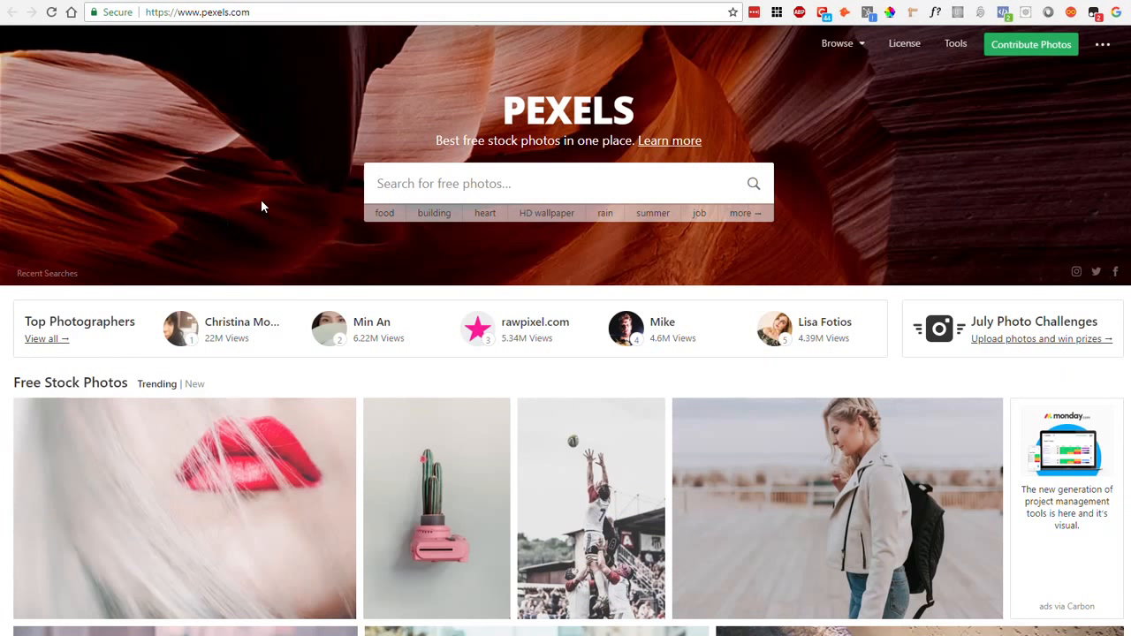
{"action": "scroll", "coordinate": [260, 206], "scroll_direction": "down", "scroll_amount": 6}
{"action": "scroll", "coordinate": [260, 206], "scroll_direction": "up", "scroll_amount": 5}
{"action": "scroll", "coordinate": [260, 206], "scroll_direction": "up", "scroll_amount": 2}
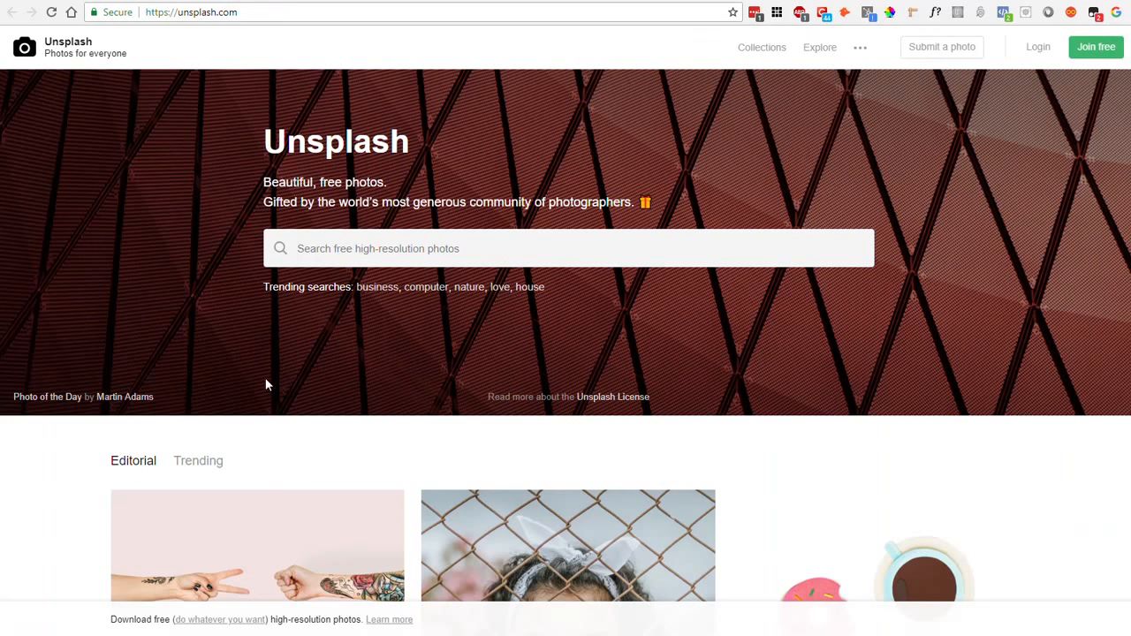
Browse through the Editorial photos on the Unsplash home page and return to its search banner
{"action": "scroll", "coordinate": [265, 377], "scroll_direction": "down", "scroll_amount": 6}
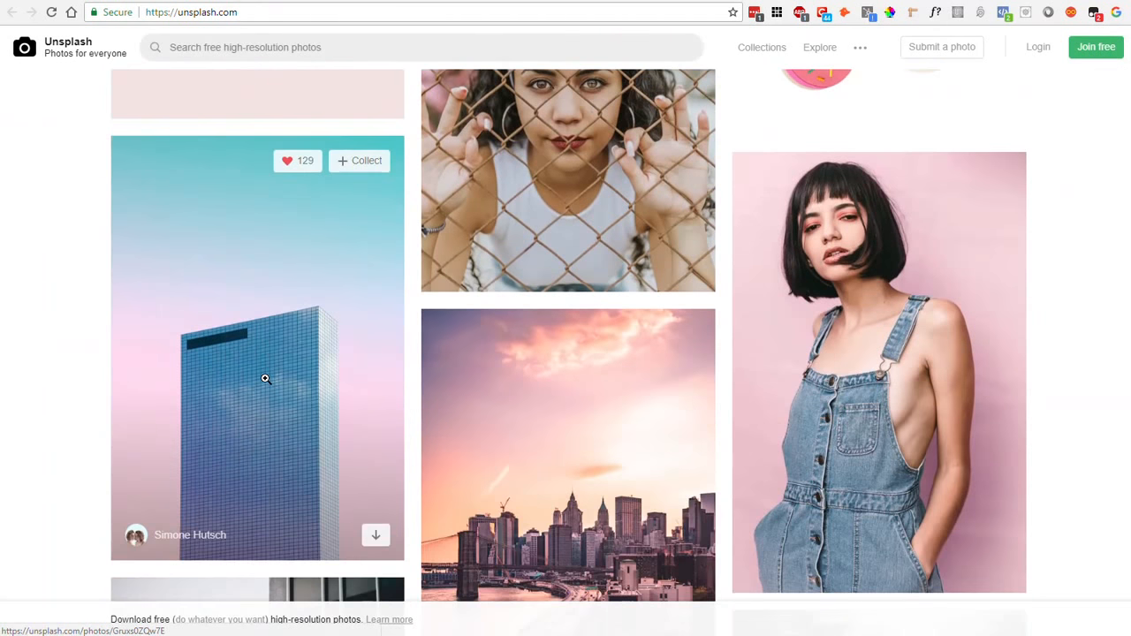
{"action": "scroll", "coordinate": [265, 378], "scroll_direction": "down", "scroll_amount": 5}
{"action": "scroll", "coordinate": [265, 379], "scroll_direction": "up", "scroll_amount": 2}
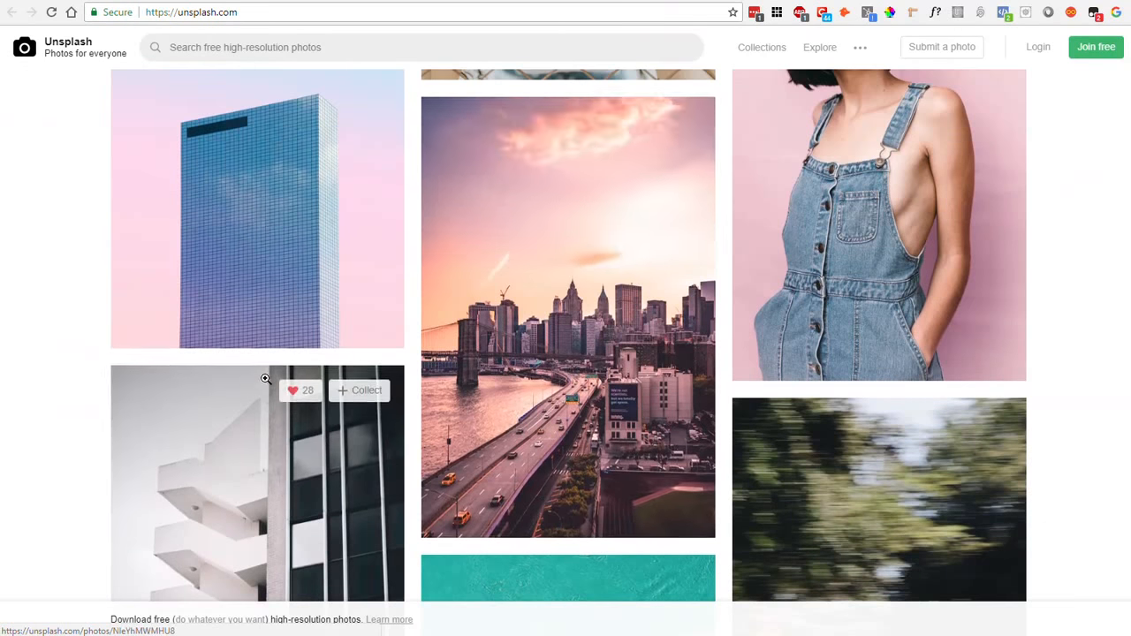
{"action": "scroll", "coordinate": [564, 304], "scroll_direction": "up", "scroll_amount": 2}
{"action": "scroll", "coordinate": [563, 304], "scroll_direction": "down", "scroll_amount": 12}
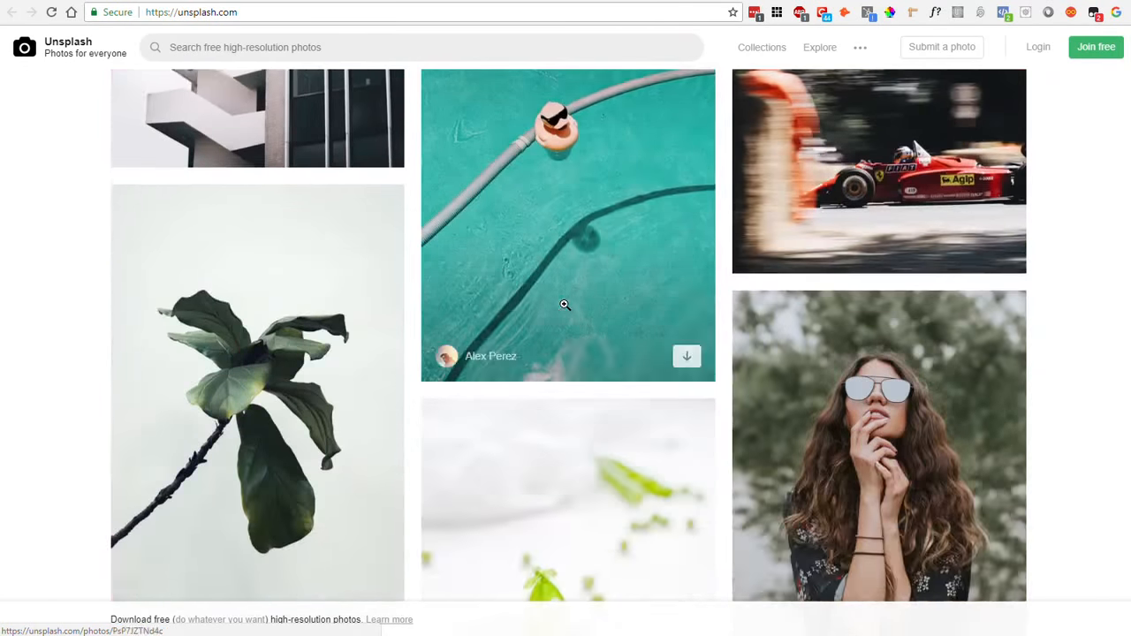
{"action": "scroll", "coordinate": [563, 304], "scroll_direction": "down", "scroll_amount": 4}
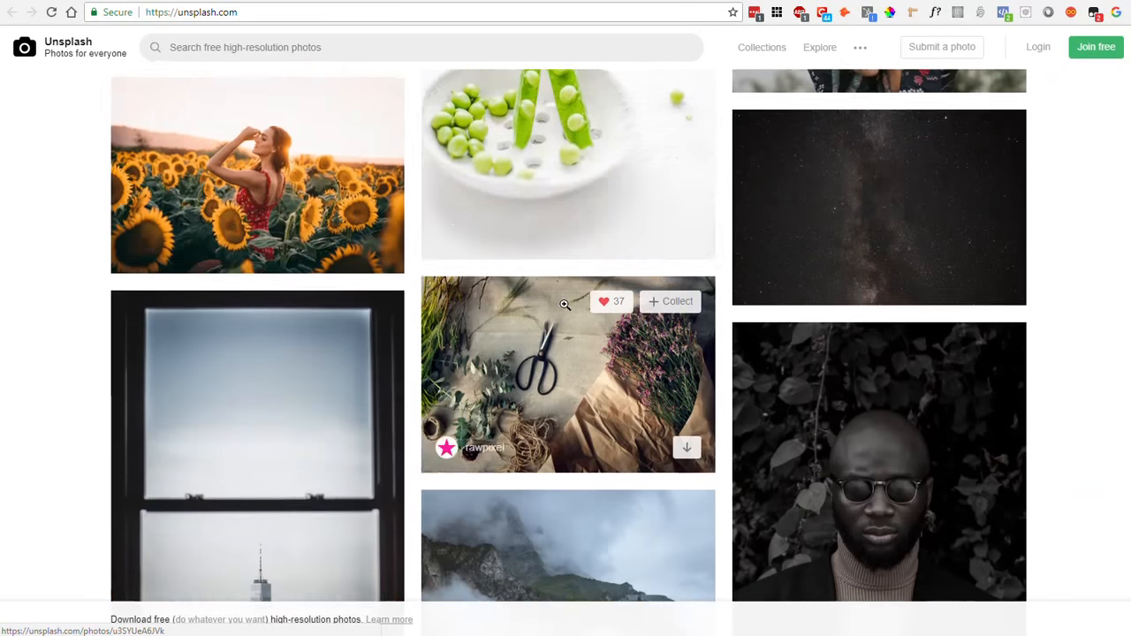
{"action": "scroll", "coordinate": [564, 304], "scroll_direction": "down", "scroll_amount": 2}
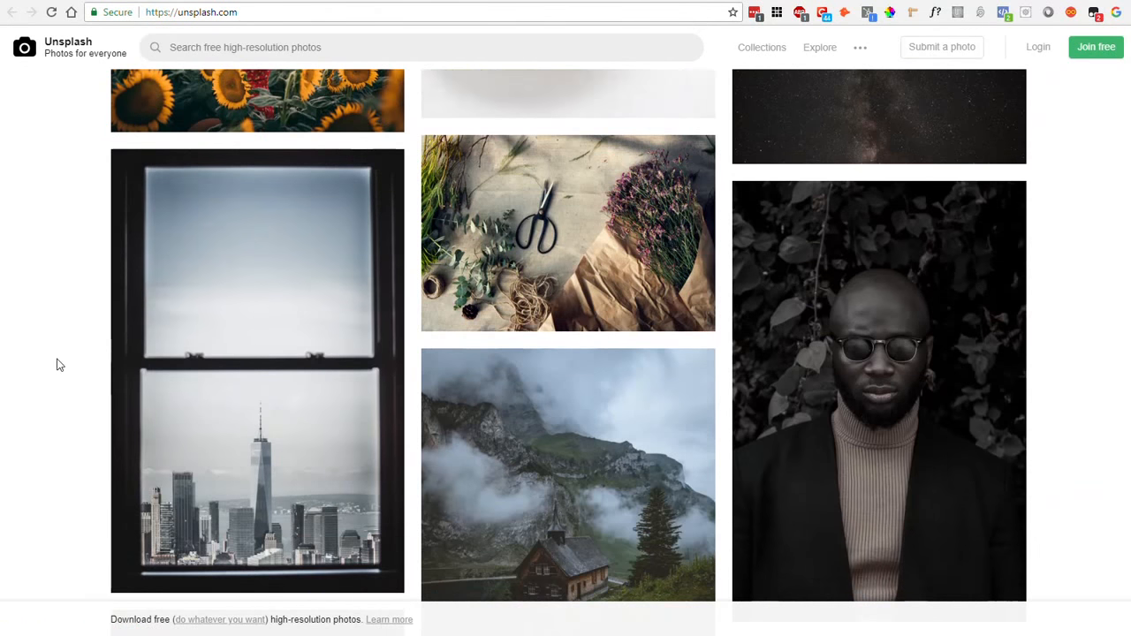
{"action": "scroll", "coordinate": [58, 364], "scroll_direction": "down", "scroll_amount": 8}
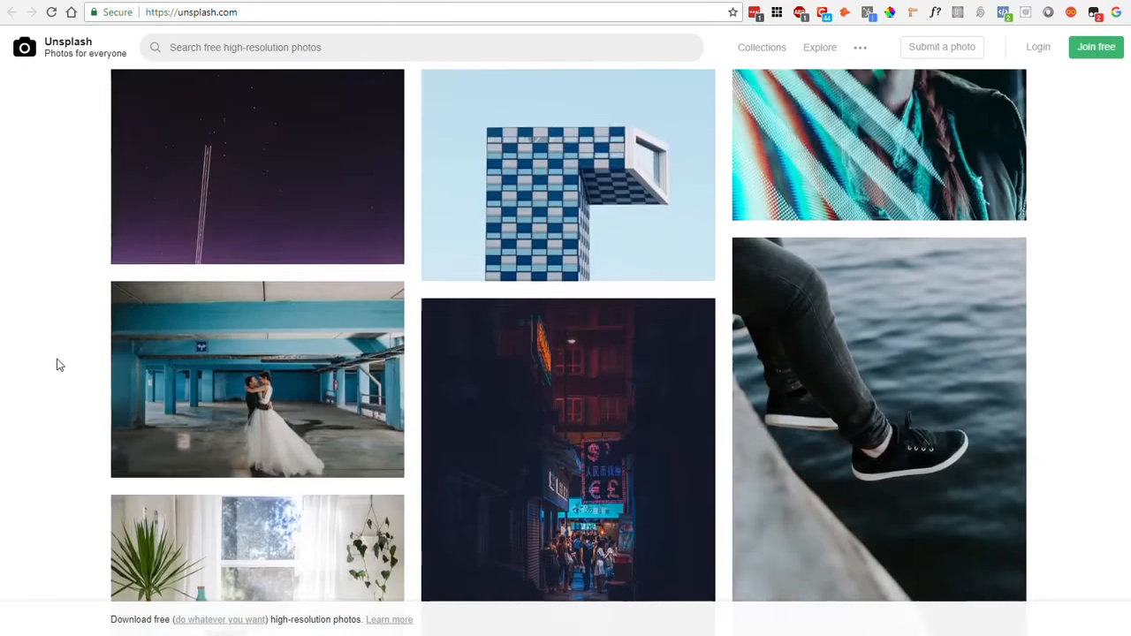
{"action": "scroll", "coordinate": [59, 364], "scroll_direction": "down", "scroll_amount": 3}
{"action": "scroll", "coordinate": [58, 364], "scroll_direction": "down", "scroll_amount": 8}
{"action": "scroll", "coordinate": [58, 364], "scroll_direction": "down", "scroll_amount": 10}
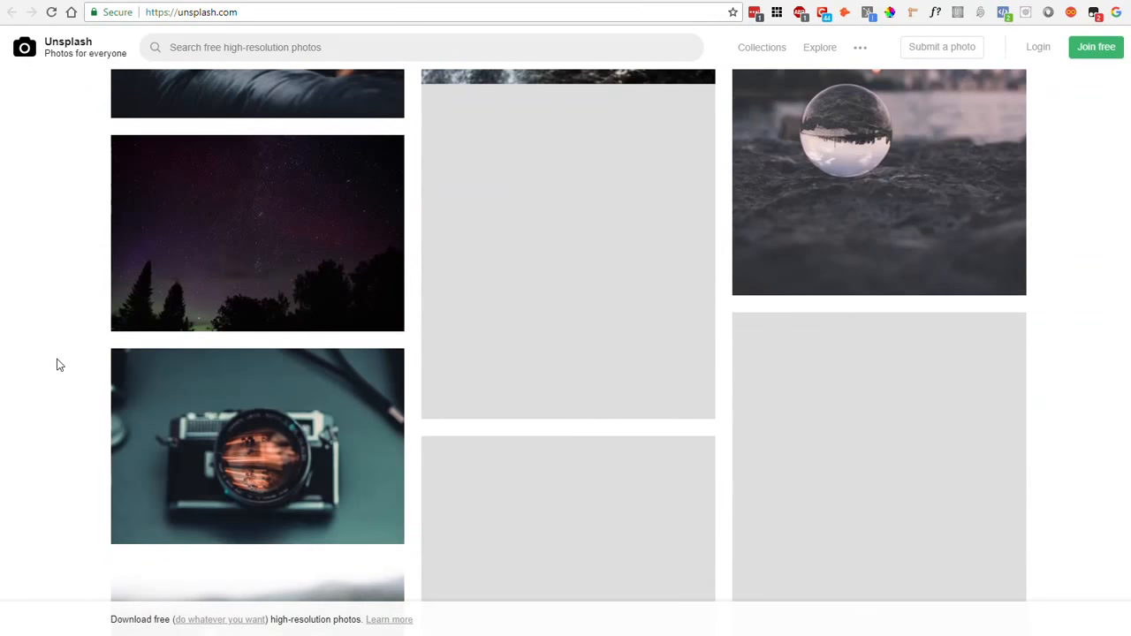
{"action": "scroll", "coordinate": [58, 363], "scroll_direction": "down", "scroll_amount": 4}
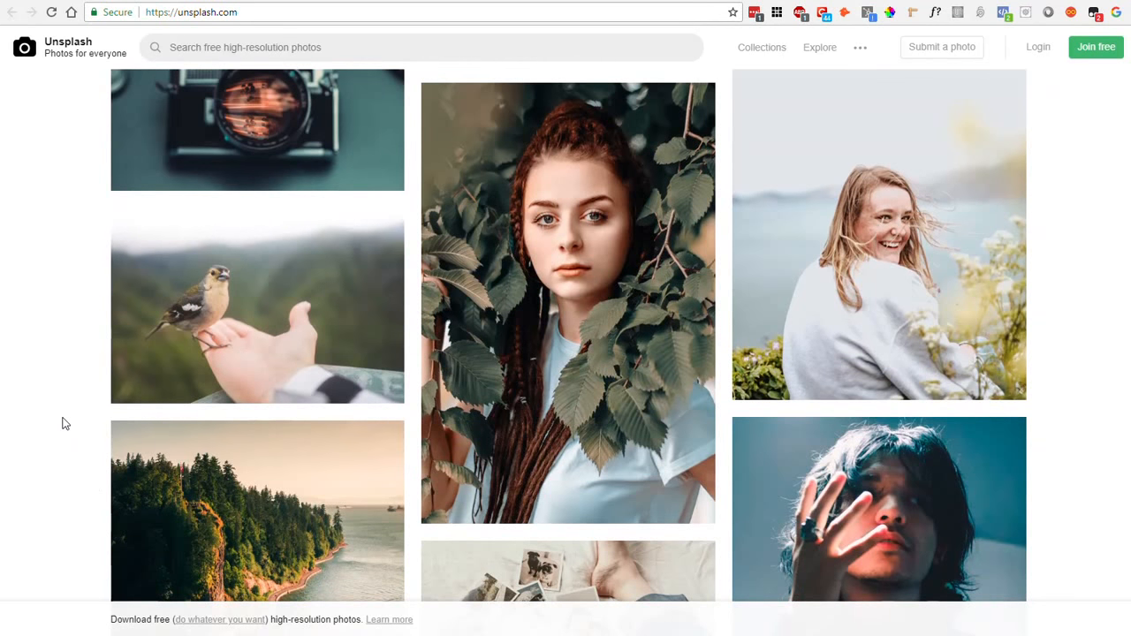
{"action": "scroll", "coordinate": [62, 424], "scroll_direction": "up", "scroll_amount": 6}
{"action": "scroll", "coordinate": [62, 424], "scroll_direction": "down", "scroll_amount": 20}
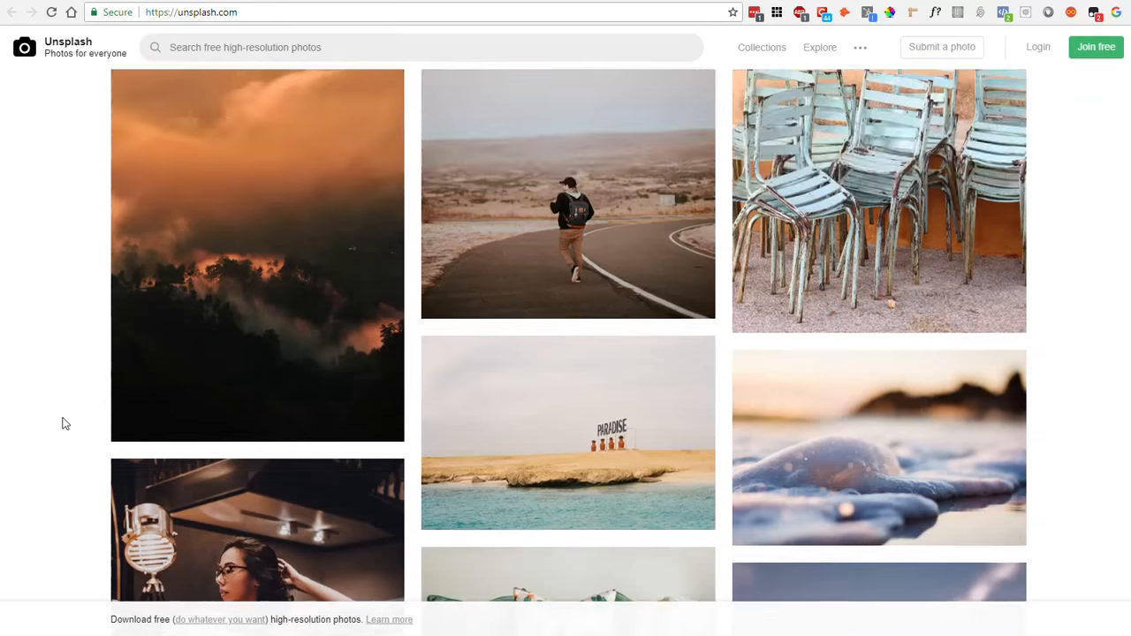
{"action": "scroll", "coordinate": [62, 424], "scroll_direction": "up", "scroll_amount": 20}
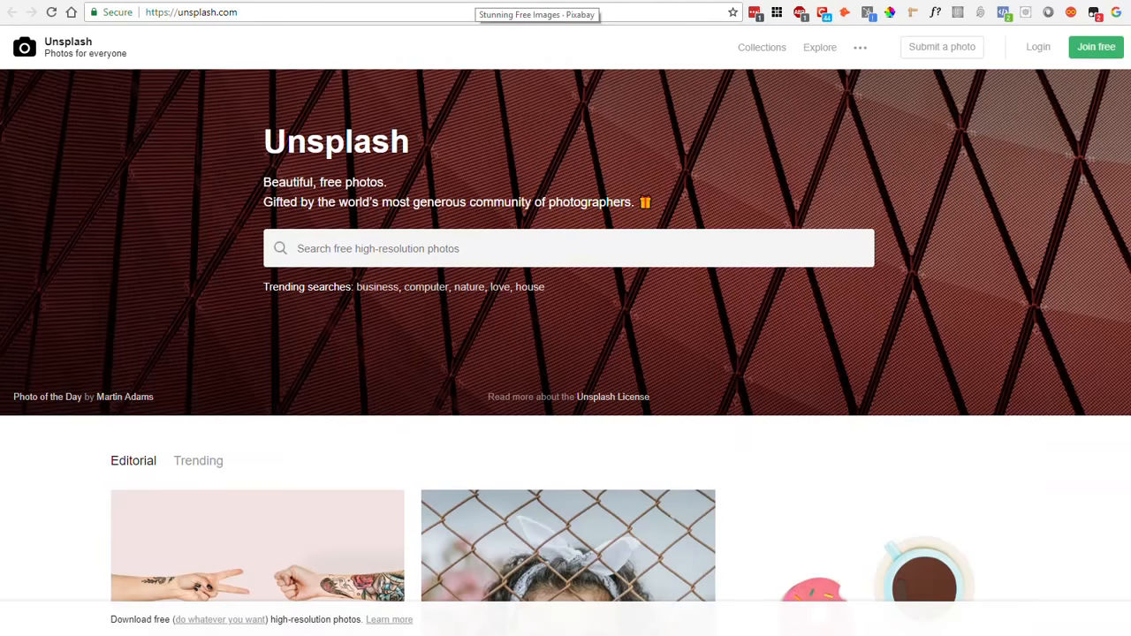
Revisit the Pixabay, Pexels and Unsplash home pages, and follow the CC Search beta link on the Creative Commons search page
{"action": "left_click", "coordinate": [477, 1]}
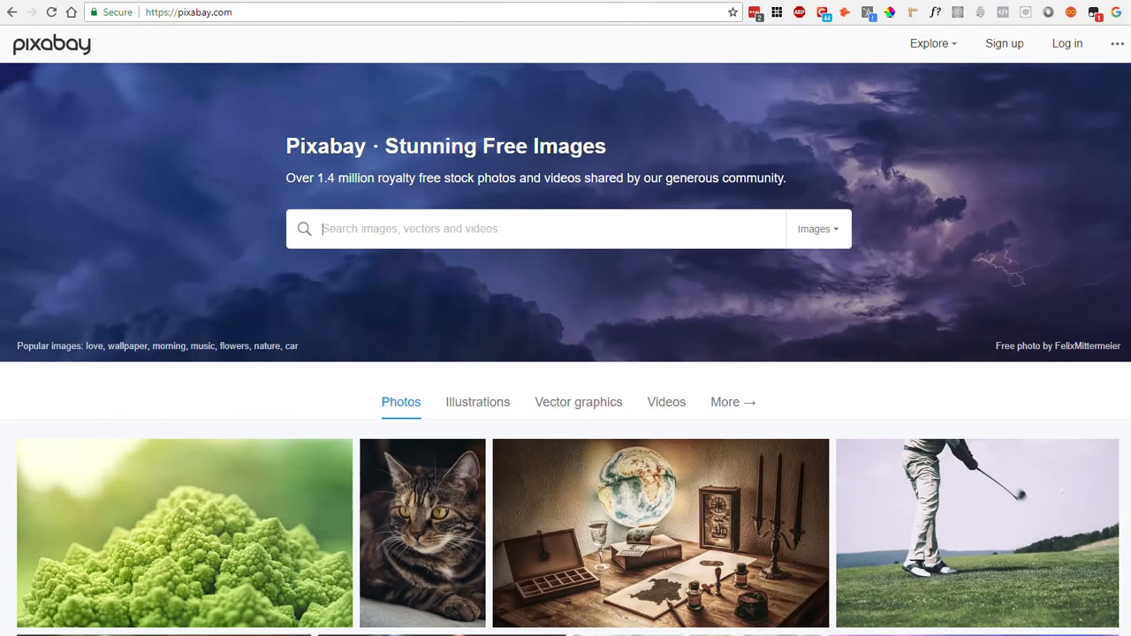
{"action": "left_click", "coordinate": [609, 1]}
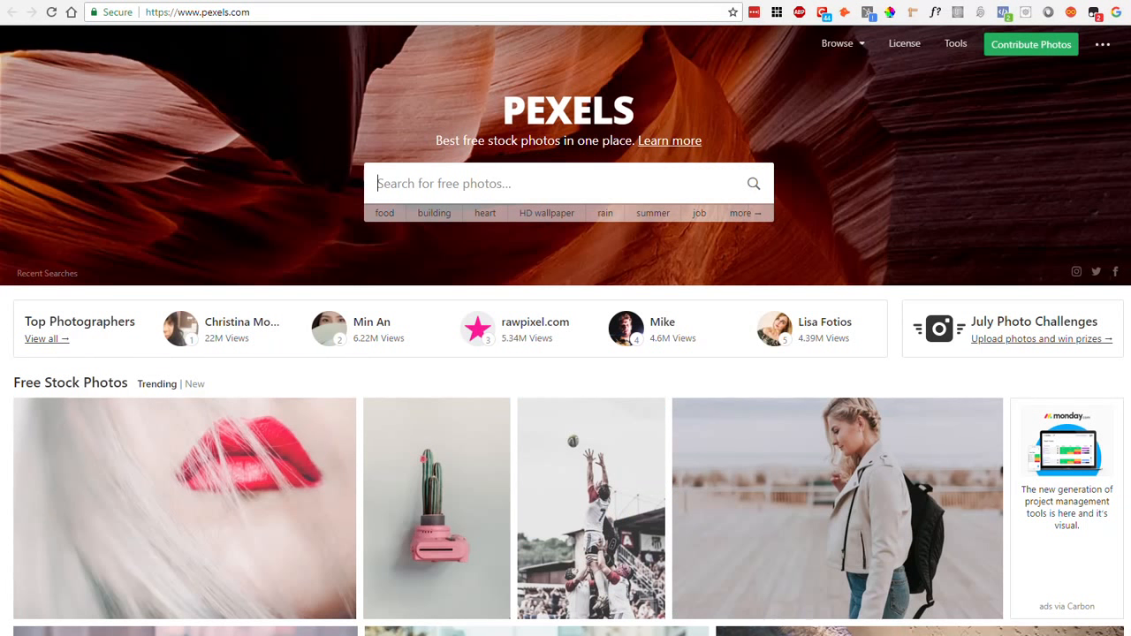
{"action": "left_click", "coordinate": [345, 1]}
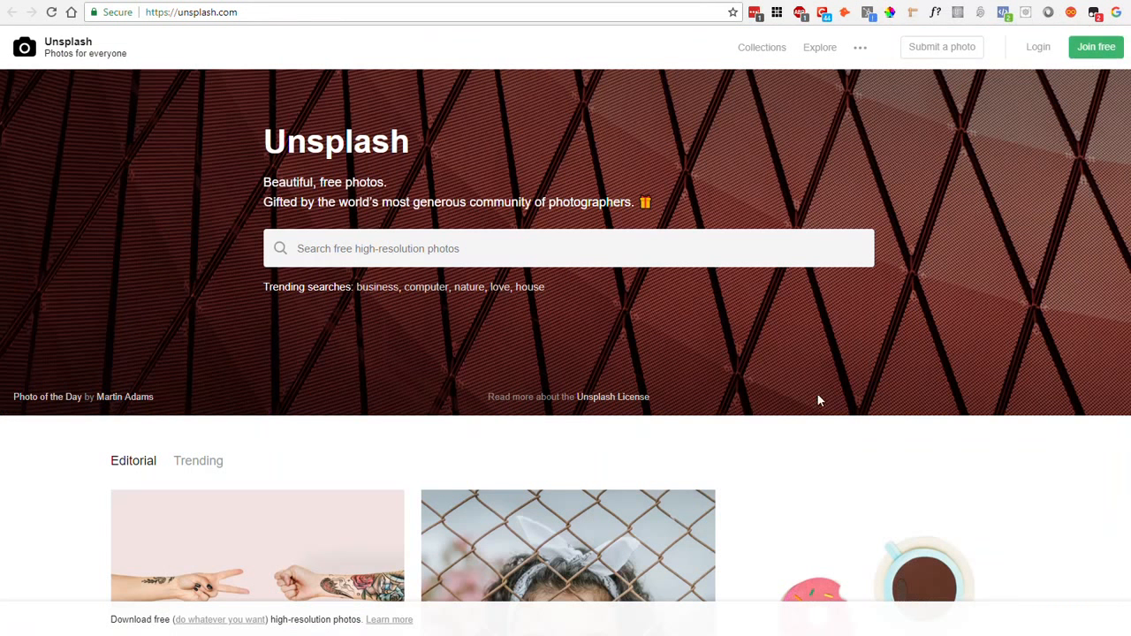
{"action": "scroll", "coordinate": [820, 400], "scroll_direction": "down", "scroll_amount": 6}
{"action": "scroll", "coordinate": [706, 406], "scroll_direction": "up", "scroll_amount": 4}
{"action": "scroll", "coordinate": [572, 415], "scroll_direction": "down", "scroll_amount": 2}
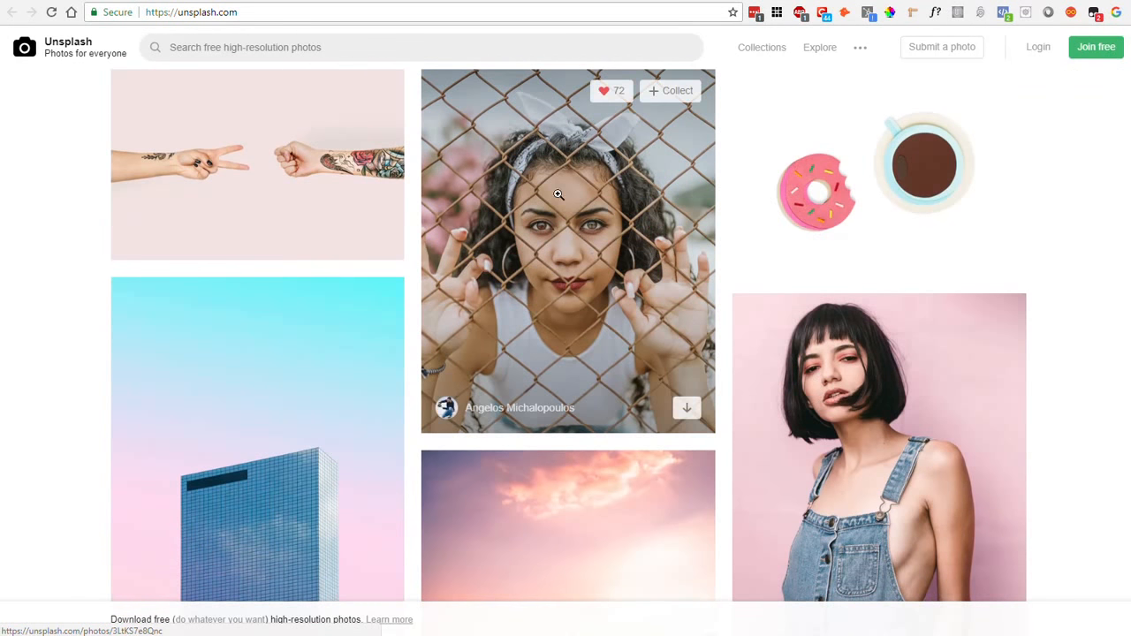
{"action": "scroll", "coordinate": [601, 306], "scroll_direction": "up", "scroll_amount": 4}
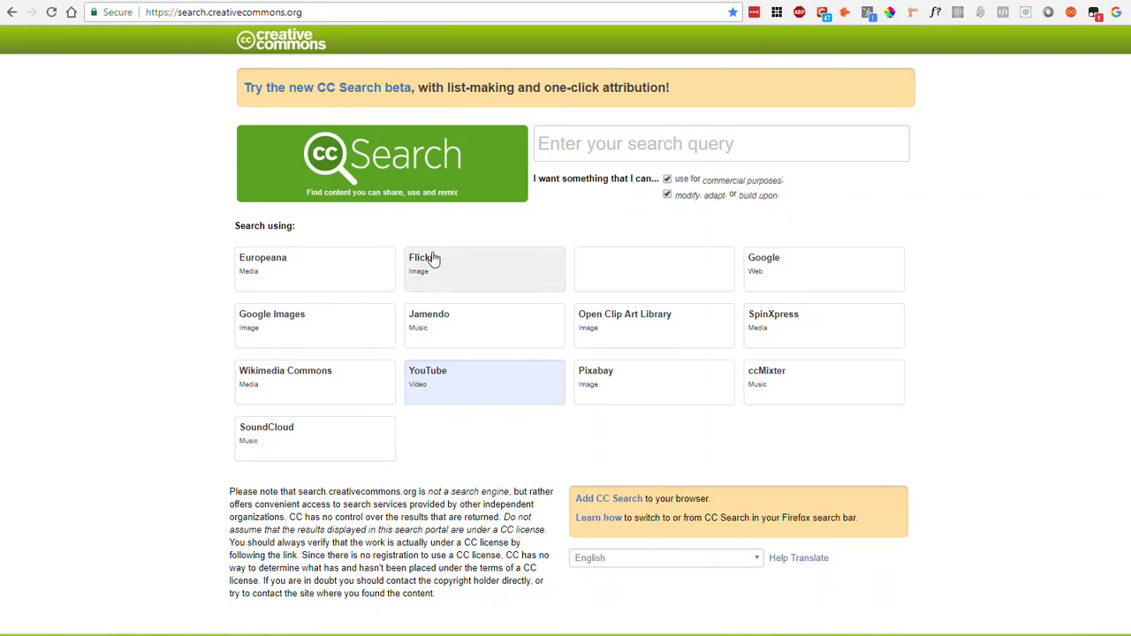
{"action": "left_click", "coordinate": [359, 92]}
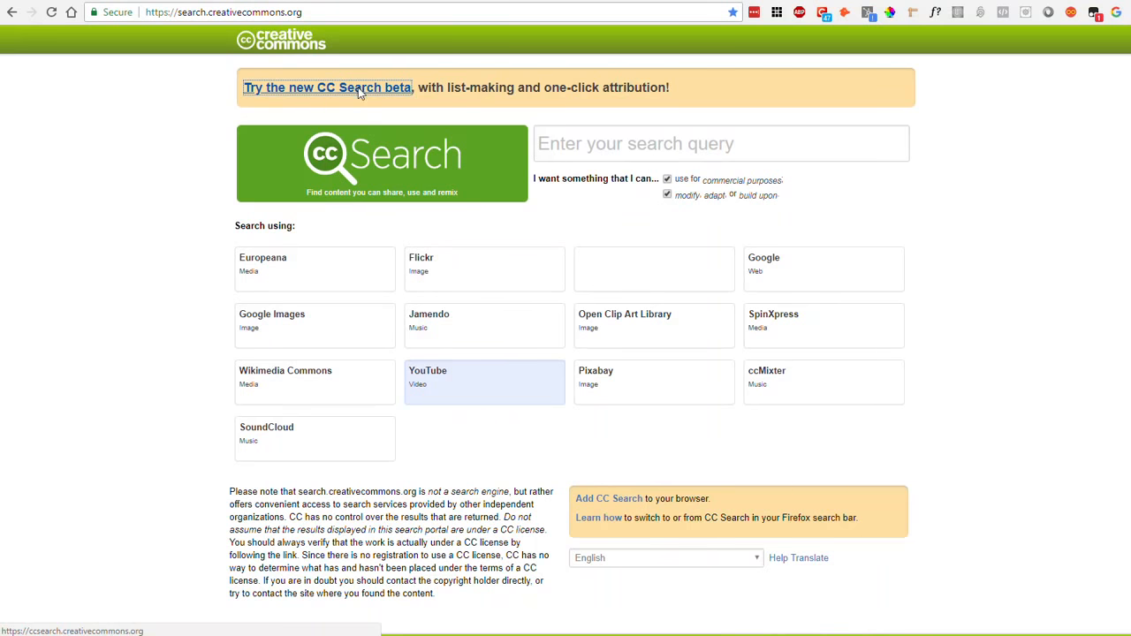
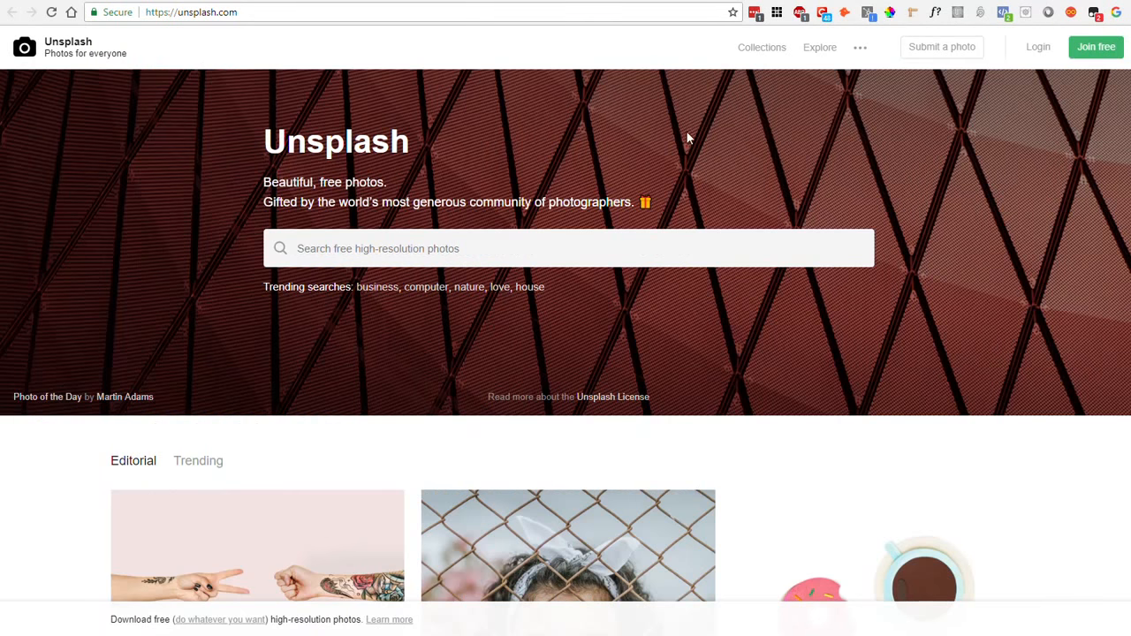
View the Unsplash photo of the woman behind the chain-link fence at full size and close it
{"action": "scroll", "coordinate": [745, 364], "scroll_direction": "down", "scroll_amount": 3}
{"action": "left_click", "coordinate": [585, 399]}
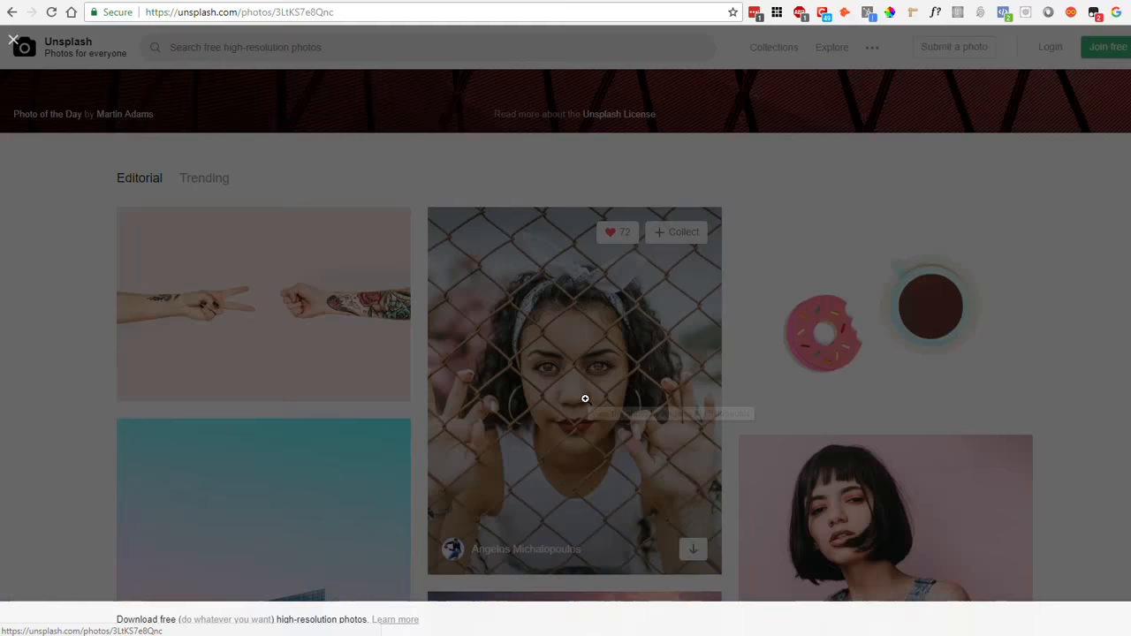
{"action": "left_click", "coordinate": [585, 398]}
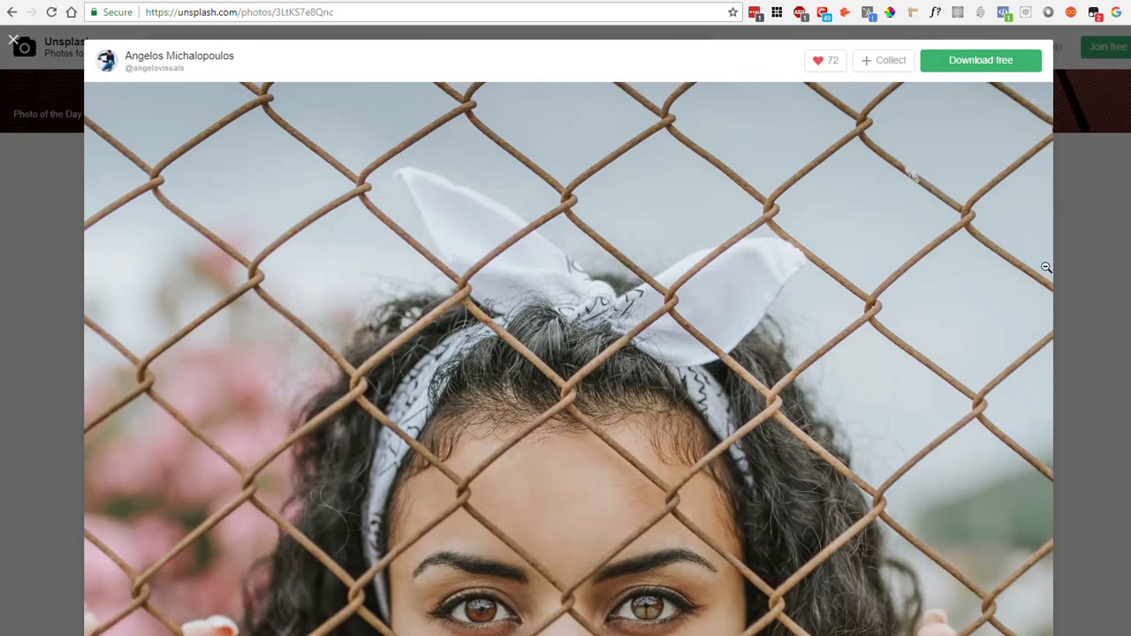
{"action": "left_click", "coordinate": [1090, 267]}
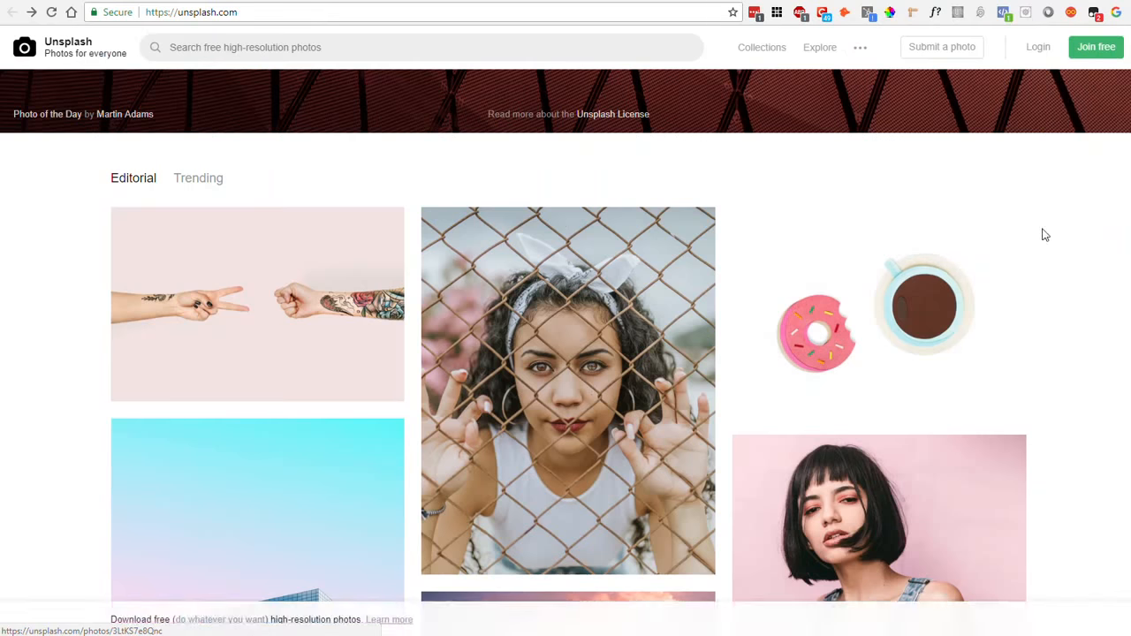
Open the ResizeImage.net website in a new browser tab
{"action": "key", "text": "ctrl+t"}
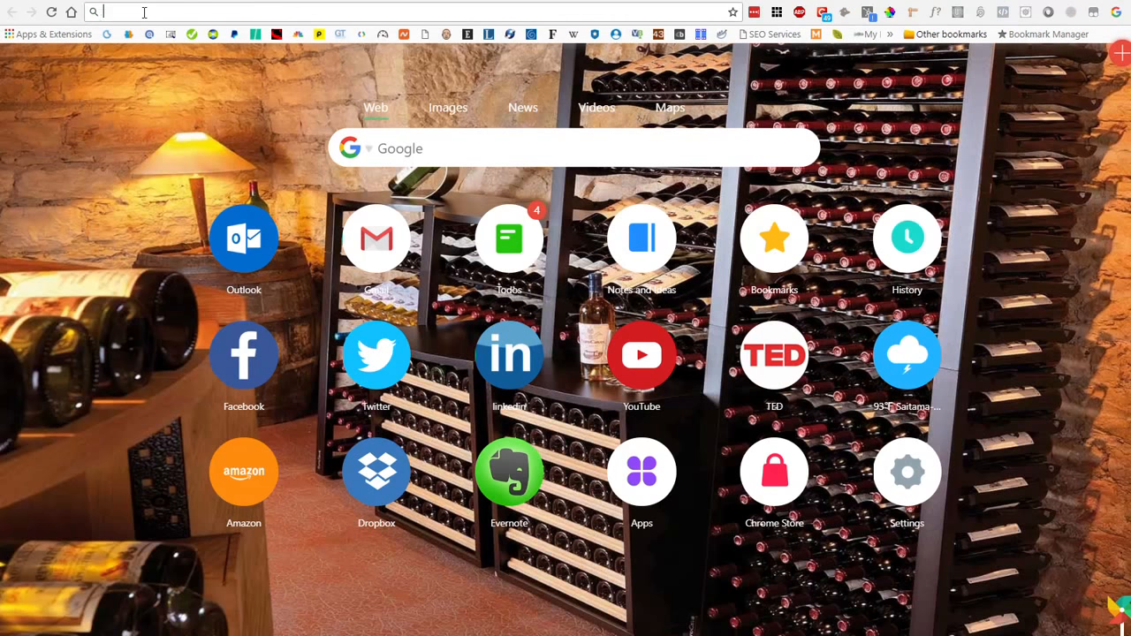
{"action": "type", "text": "resi"}
{"action": "type", "text": "xe"}
{"action": "key", "text": "BackSpace"}
{"action": "key", "text": "BackSpace"}
{"action": "type", "text": "ze"}
{"action": "left_click", "coordinate": [151, 53]}
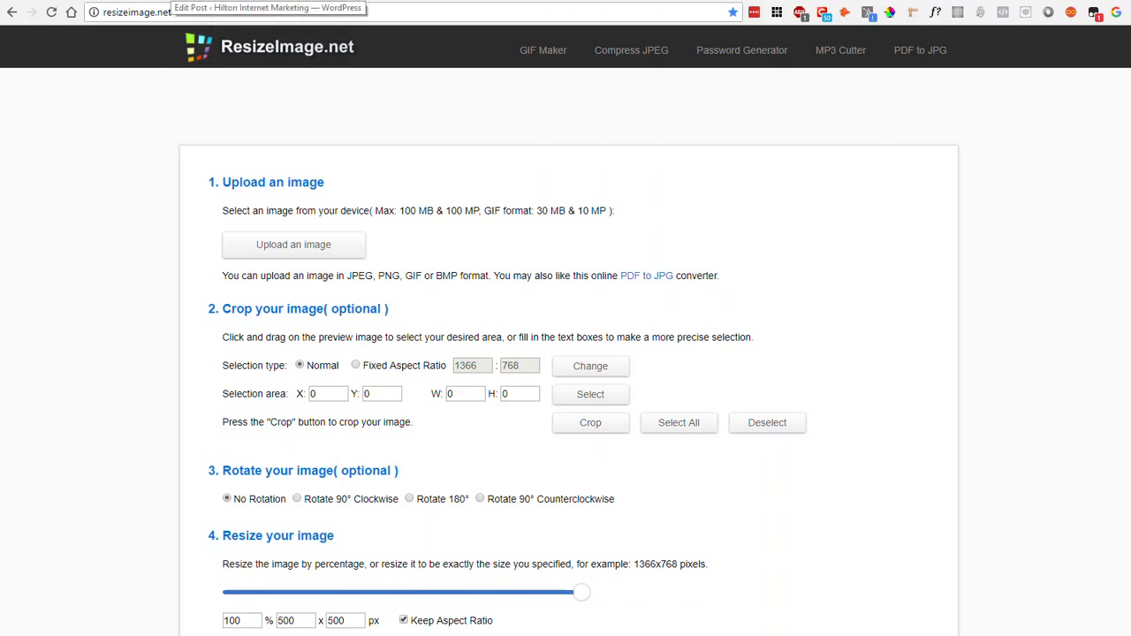
Start saving the post's full-size image pic_15-1.png from the browser, with your-linkedin-profile as its file name
{"action": "left_click", "coordinate": [447, 634]}
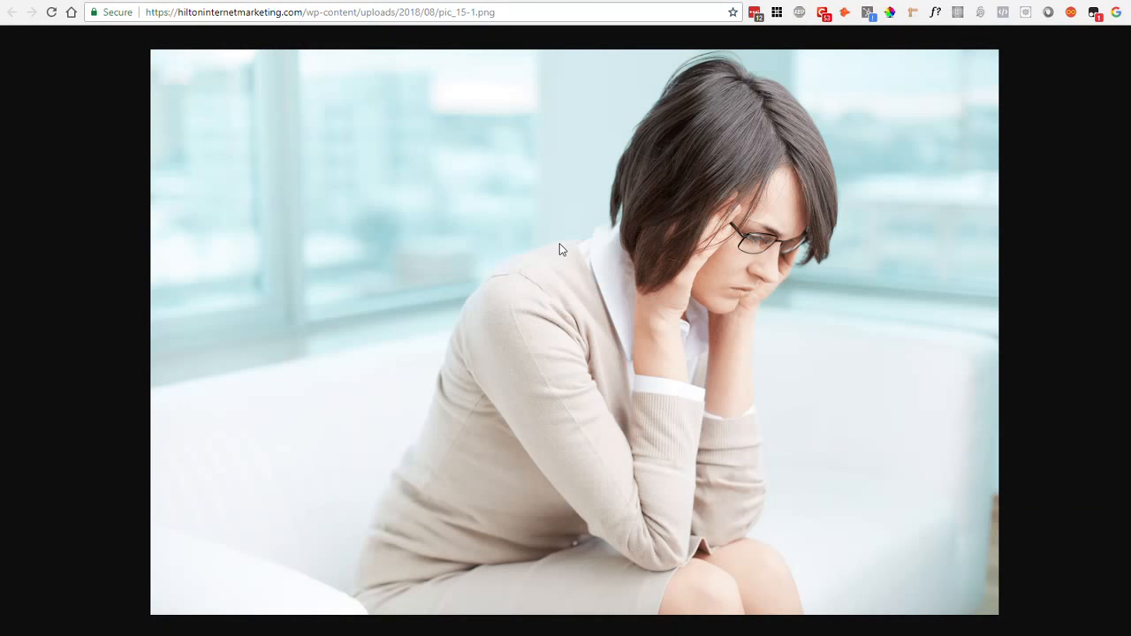
{"action": "right_click", "coordinate": [577, 332]}
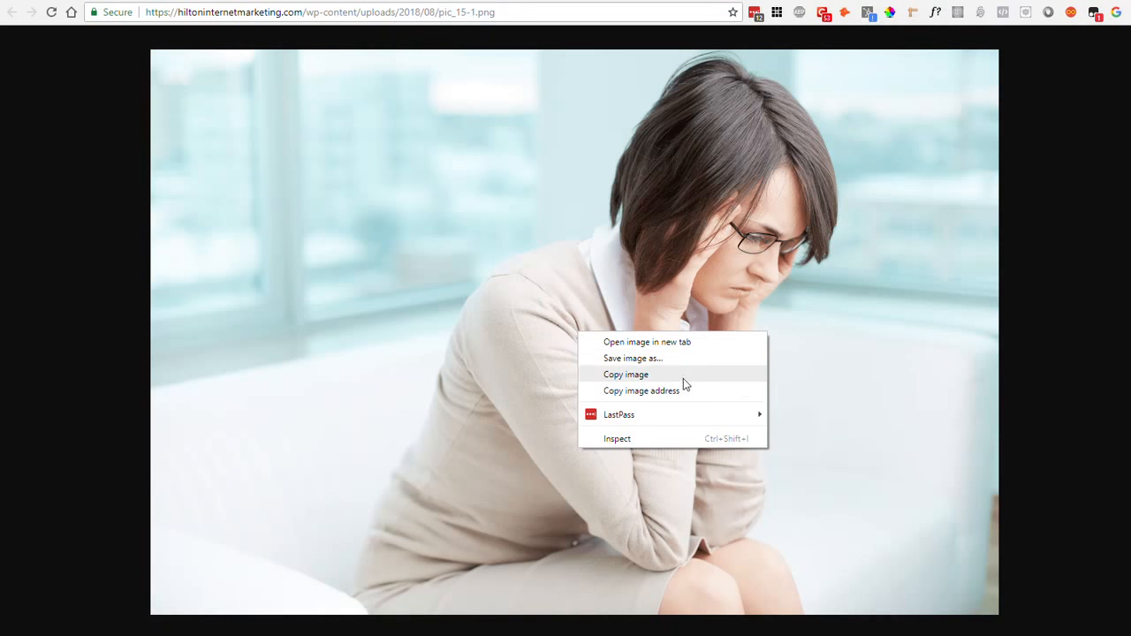
{"action": "left_click", "coordinate": [640, 359]}
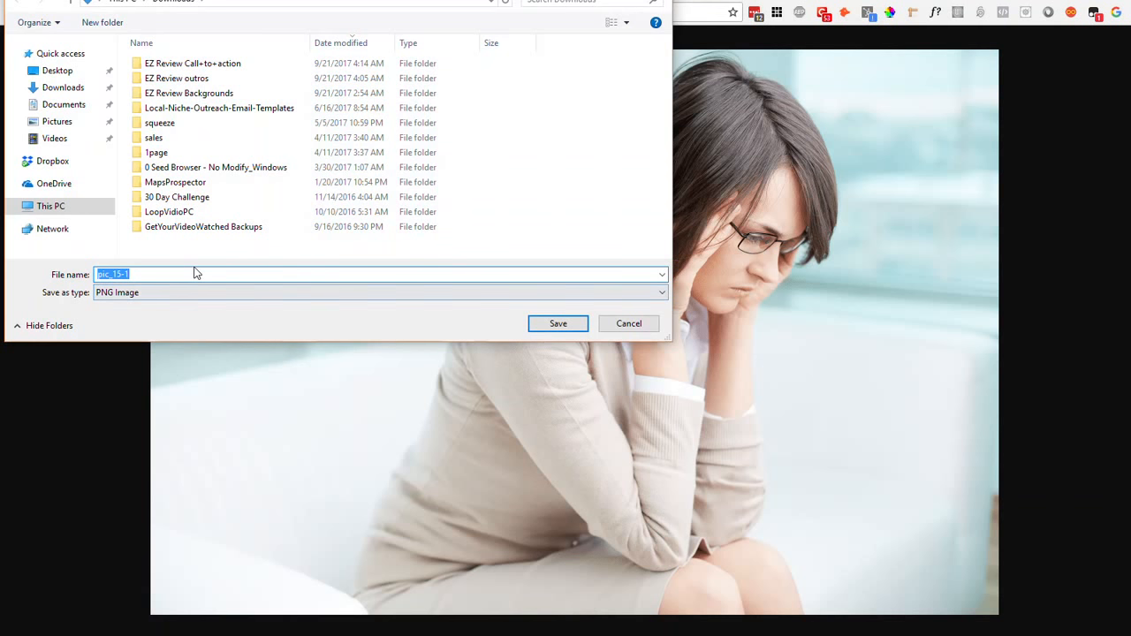
{"action": "key", "text": "BackSpace"}
{"action": "type", "text": "your-linkedin-profile"}
Copy the new file name and save the image as a PNG in the Pictures folder
{"action": "left_click_drag", "start_coordinate": [100, 277], "coordinate": [176, 274]}
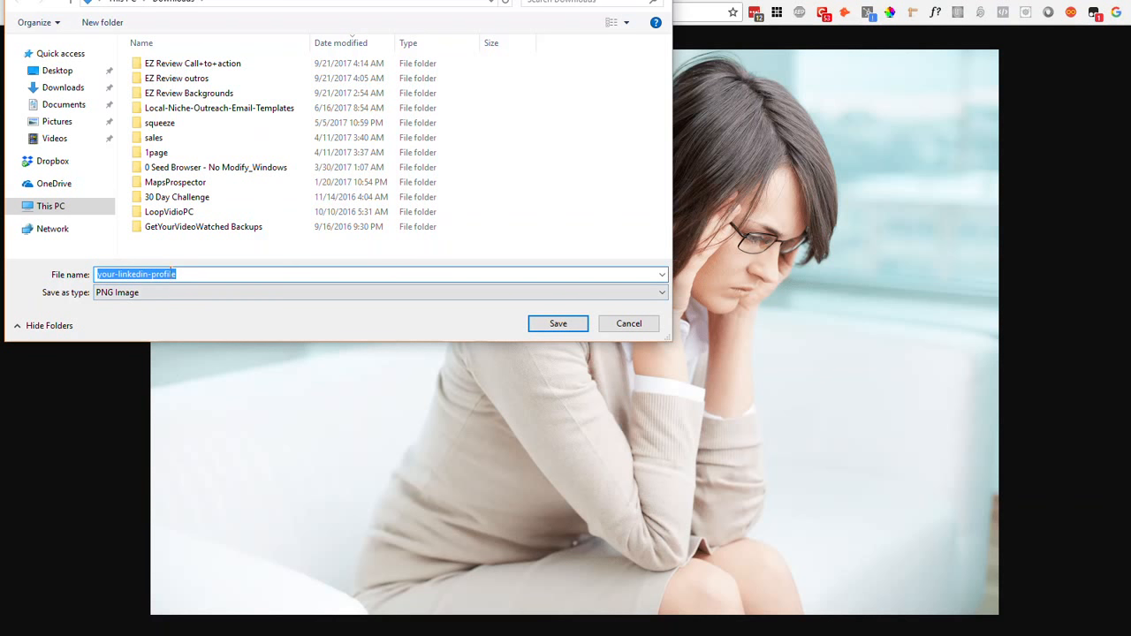
{"action": "right_click", "coordinate": [170, 277]}
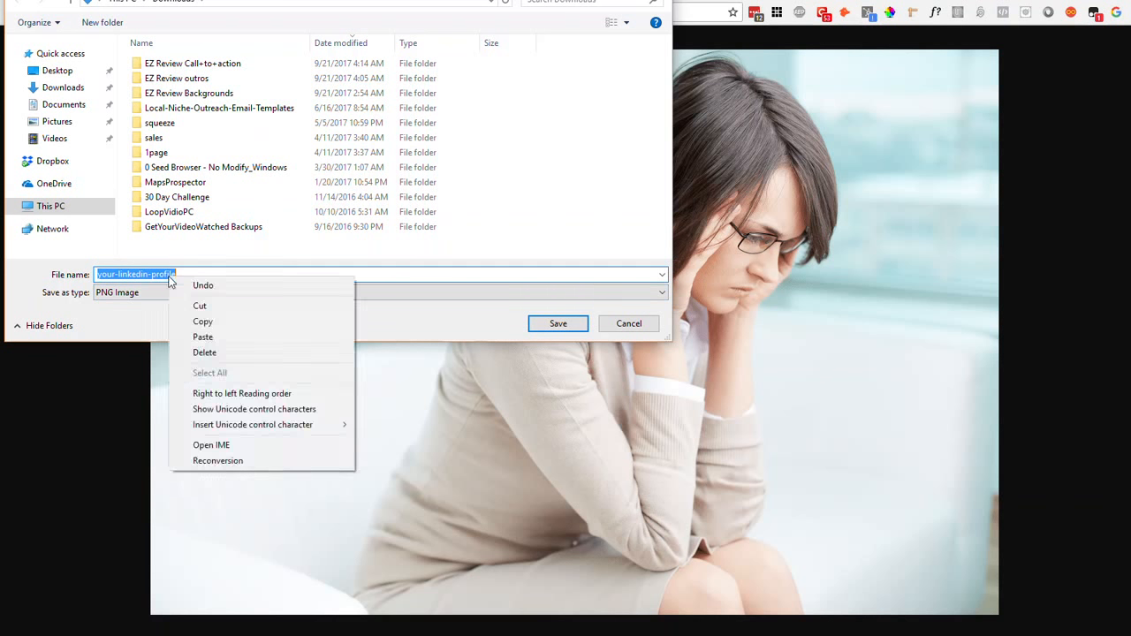
{"action": "left_click", "coordinate": [209, 324]}
{"action": "left_click", "coordinate": [224, 276]}
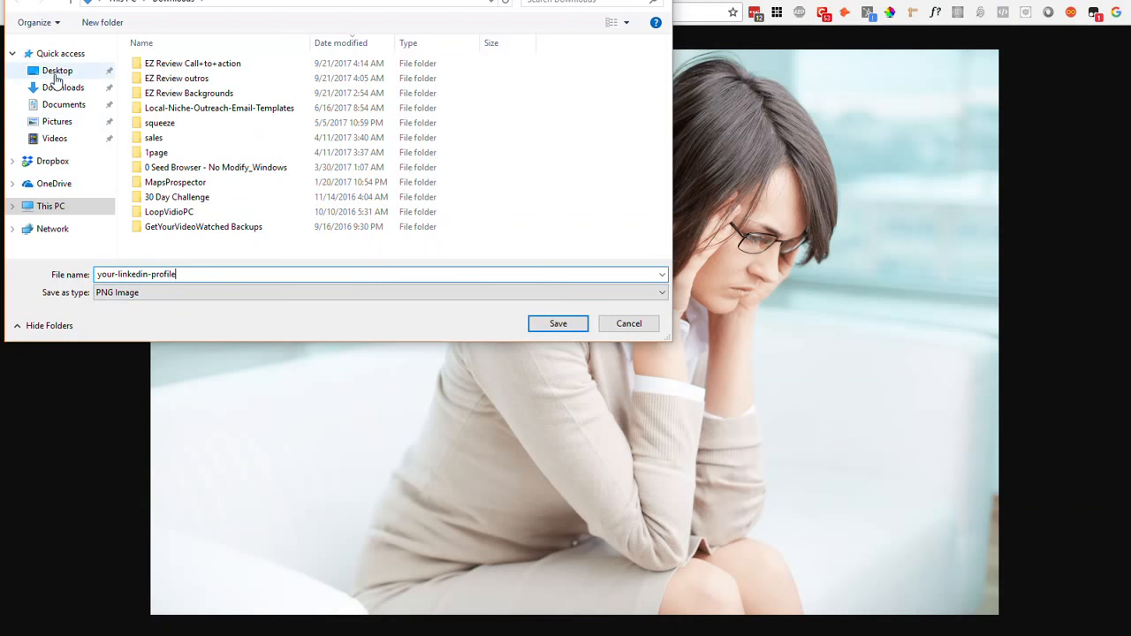
{"action": "left_click", "coordinate": [55, 122]}
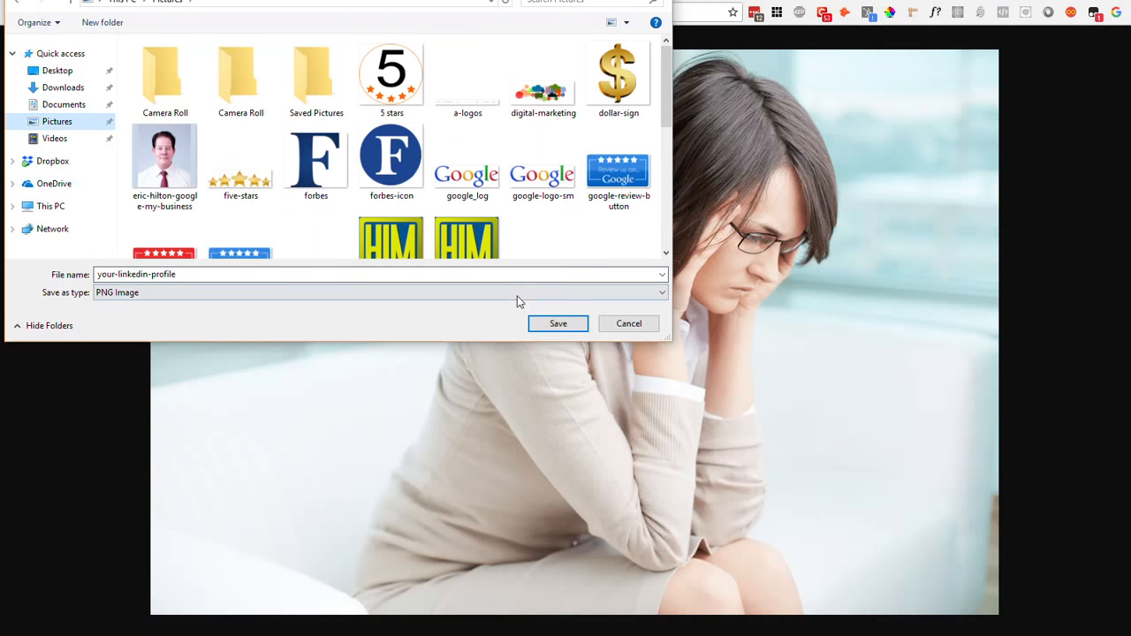
{"action": "left_click", "coordinate": [550, 325]}
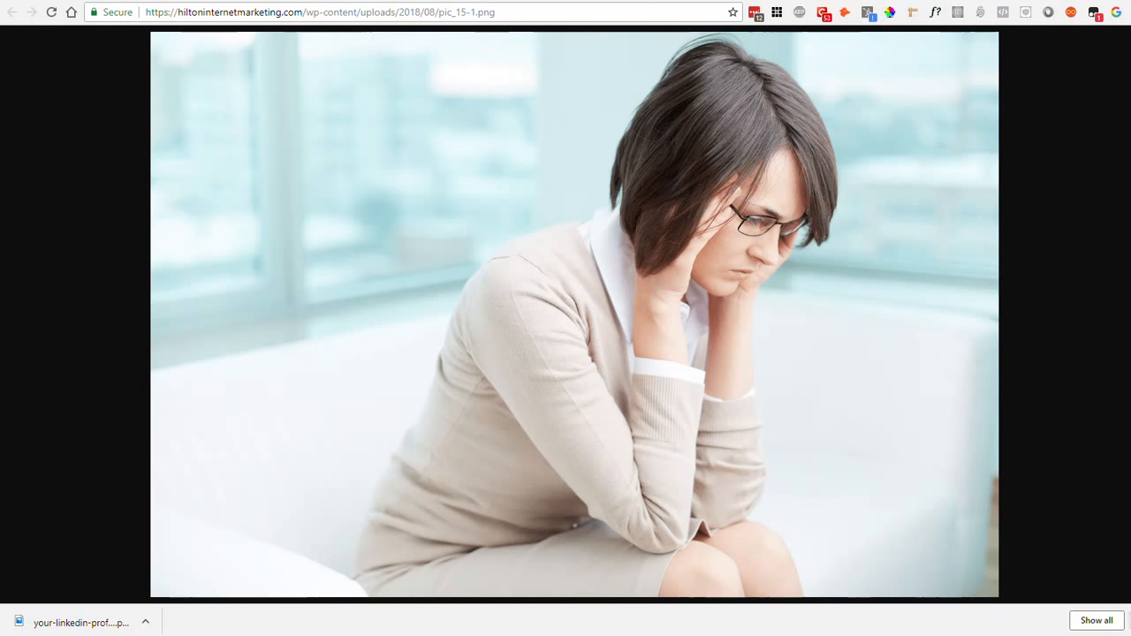
Switch to ResizeImage.net and upload your-linkedin-profile.png from the Pictures folder
{"action": "left_click", "coordinate": [1130, 620]}
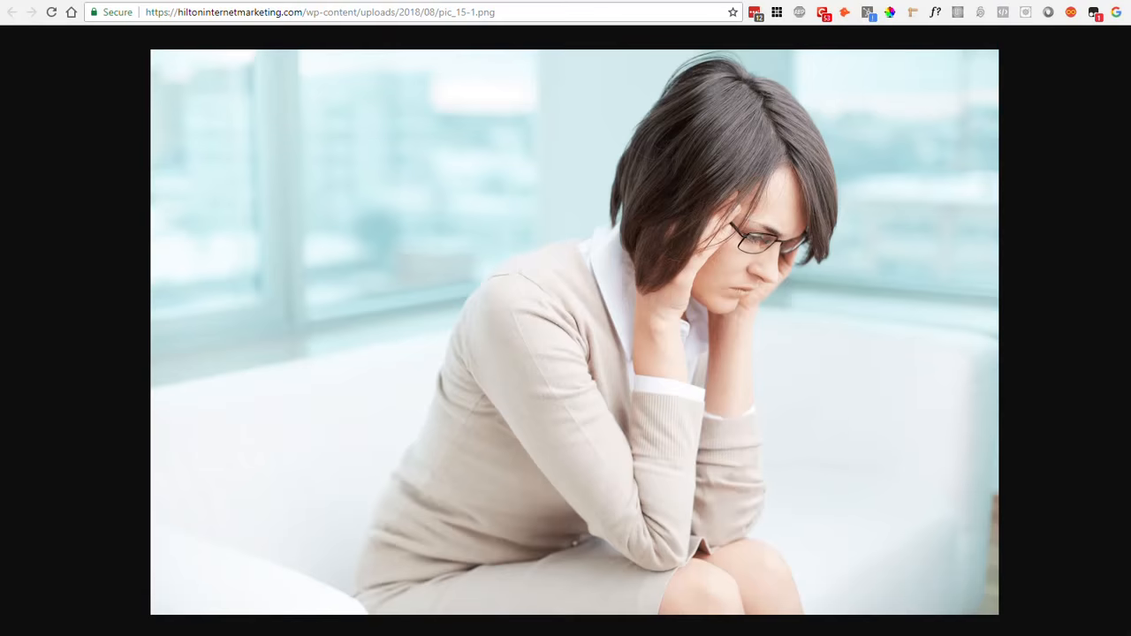
{"action": "key", "text": "alt+Left"}
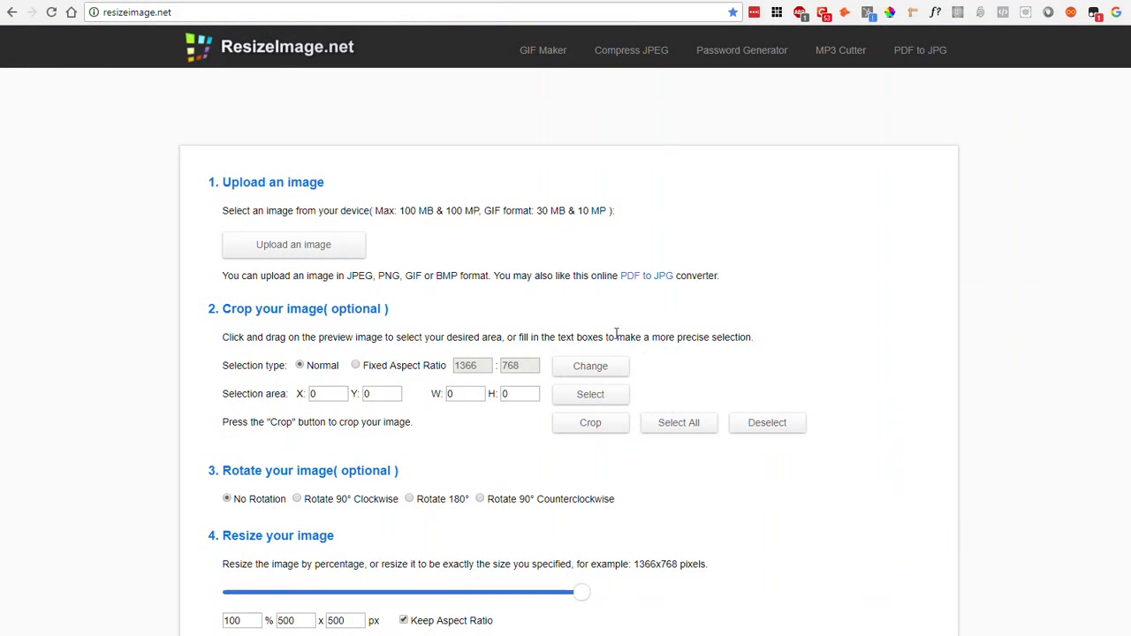
{"action": "left_click", "coordinate": [284, 252]}
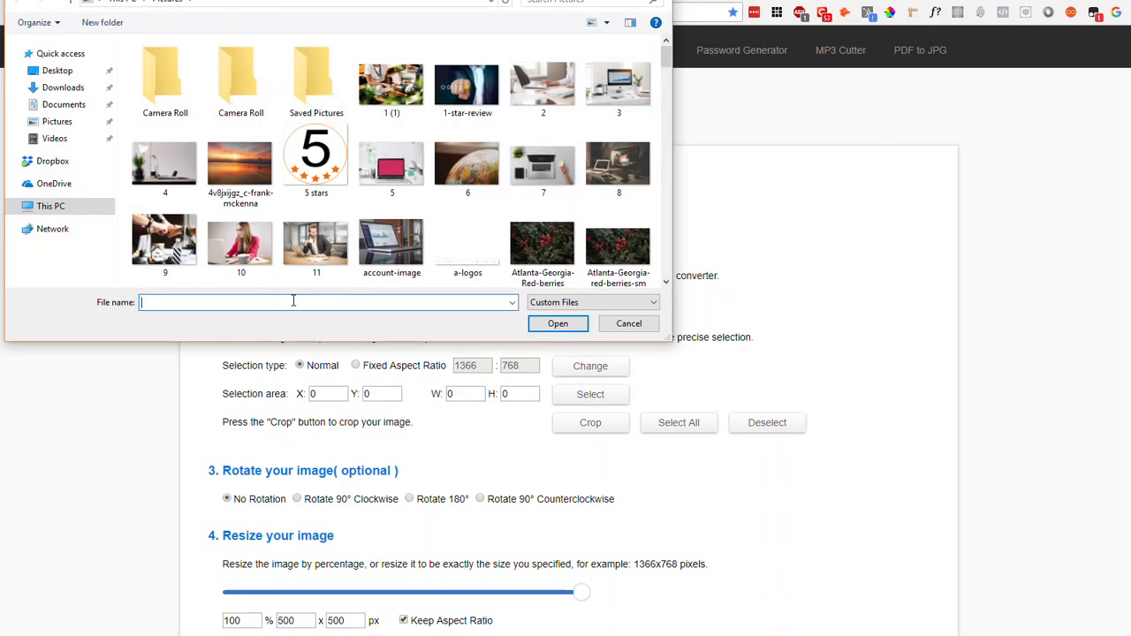
{"action": "type", "text": "your"}
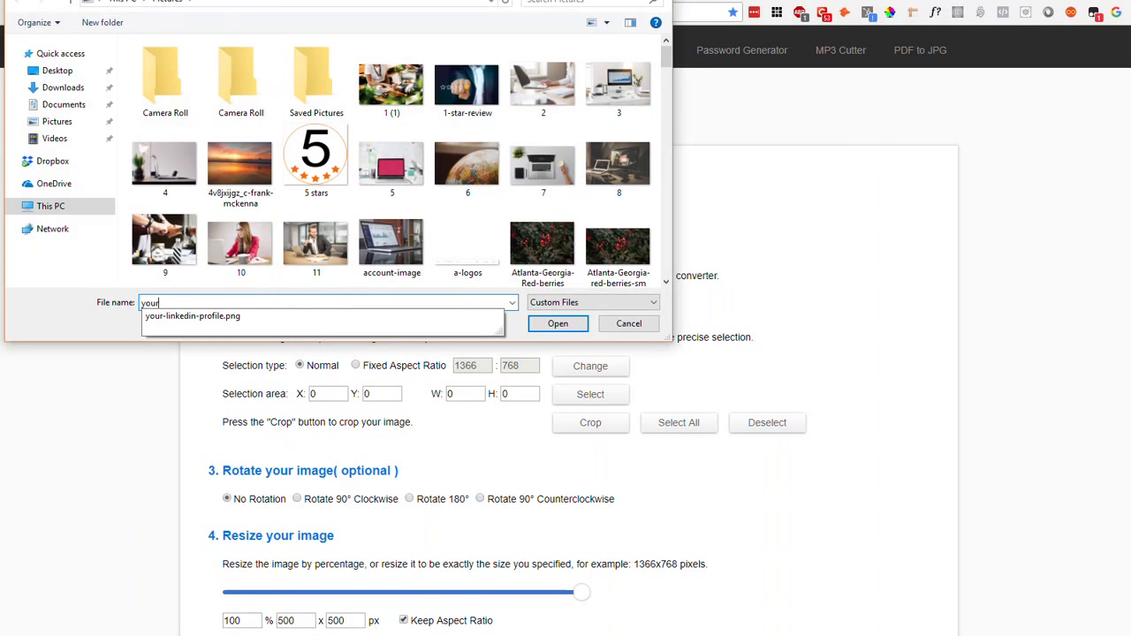
{"action": "left_click", "coordinate": [230, 316]}
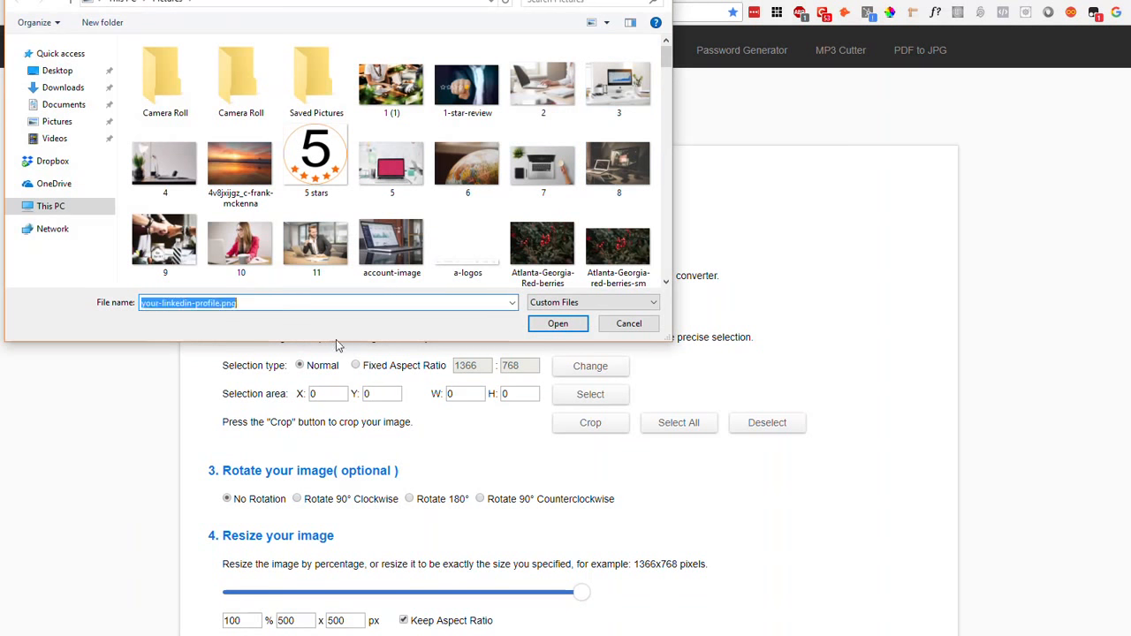
{"action": "left_click", "coordinate": [554, 323]}
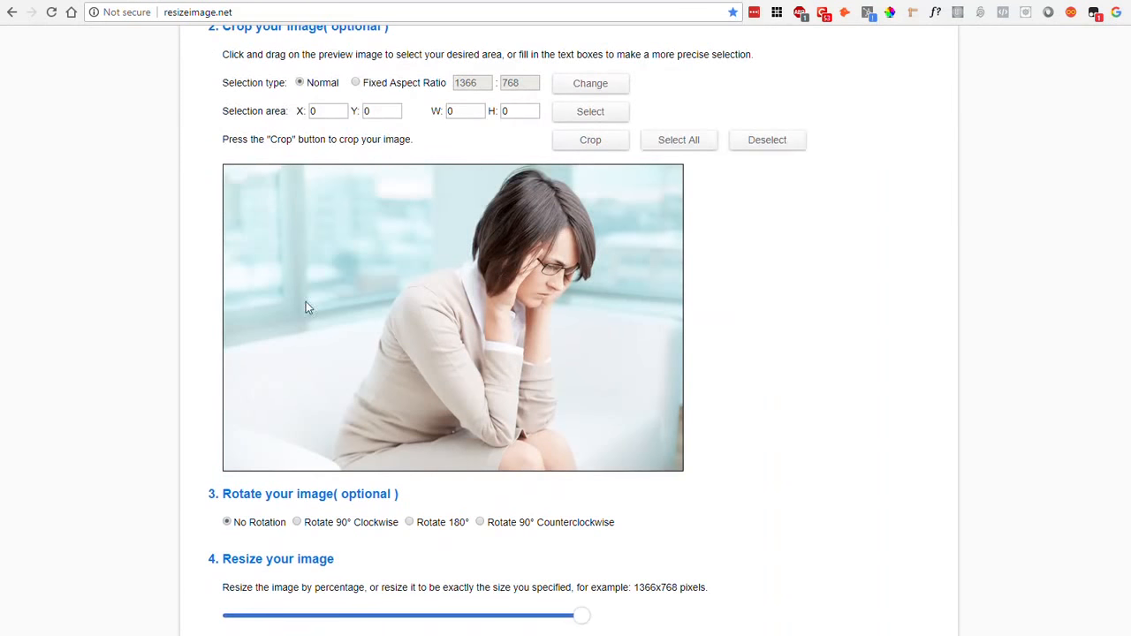
Try cropping the photo to its full-width upper part, 1200 by 587 px, and undo the crop
{"action": "left_click_drag", "start_coordinate": [294, 176], "coordinate": [732, 454]}
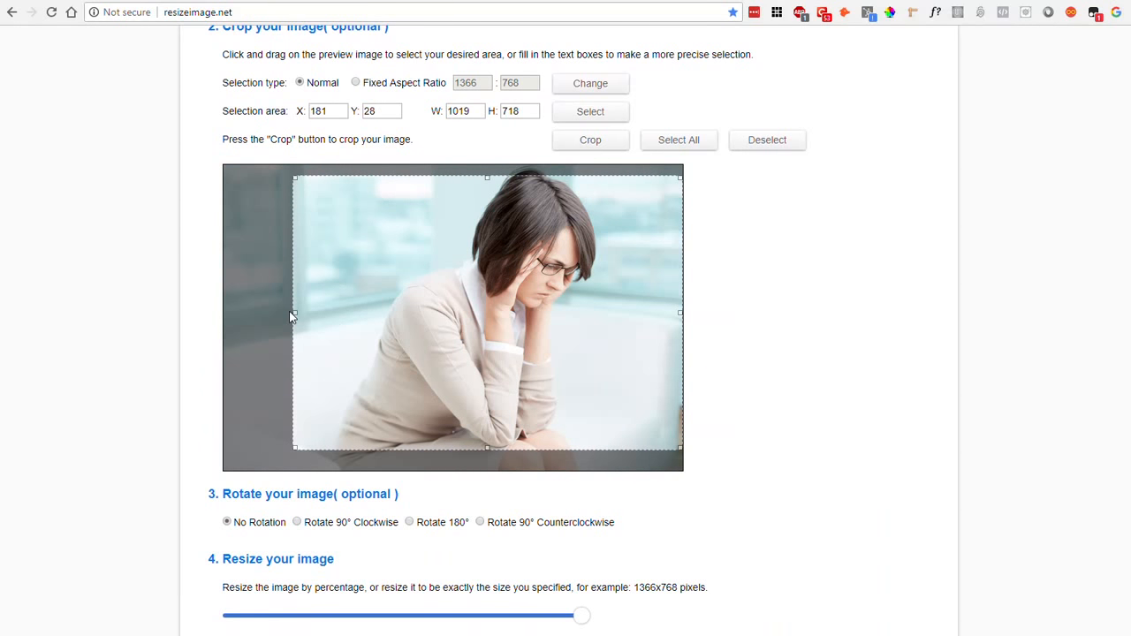
{"action": "left_click_drag", "start_coordinate": [293, 316], "coordinate": [330, 320]}
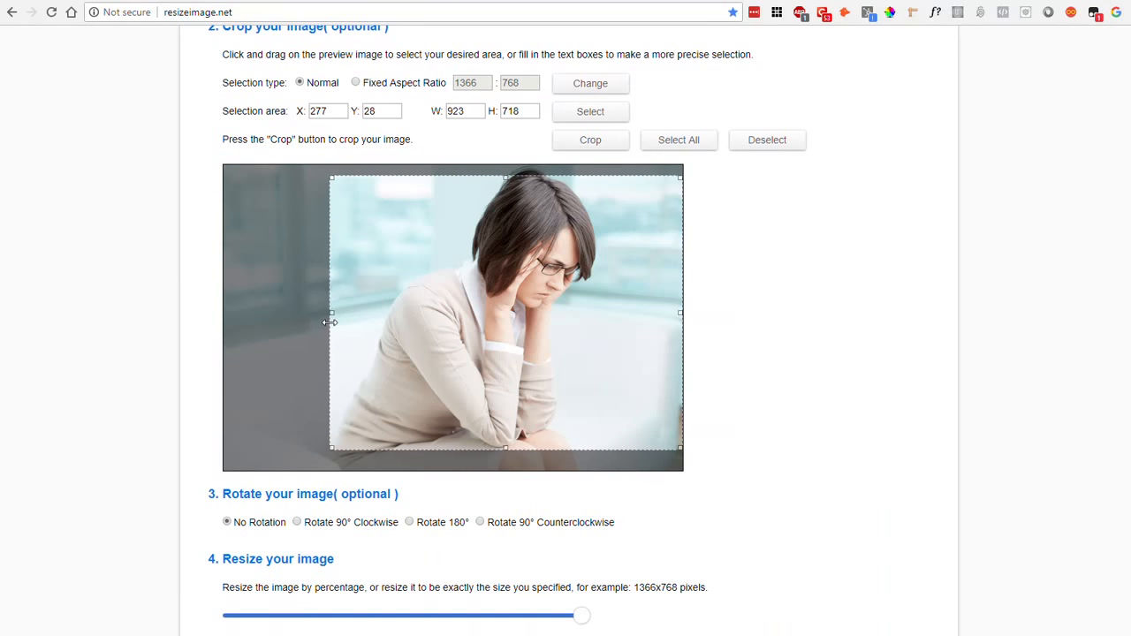
{"action": "left_click_drag", "start_coordinate": [508, 177], "coordinate": [507, 169]}
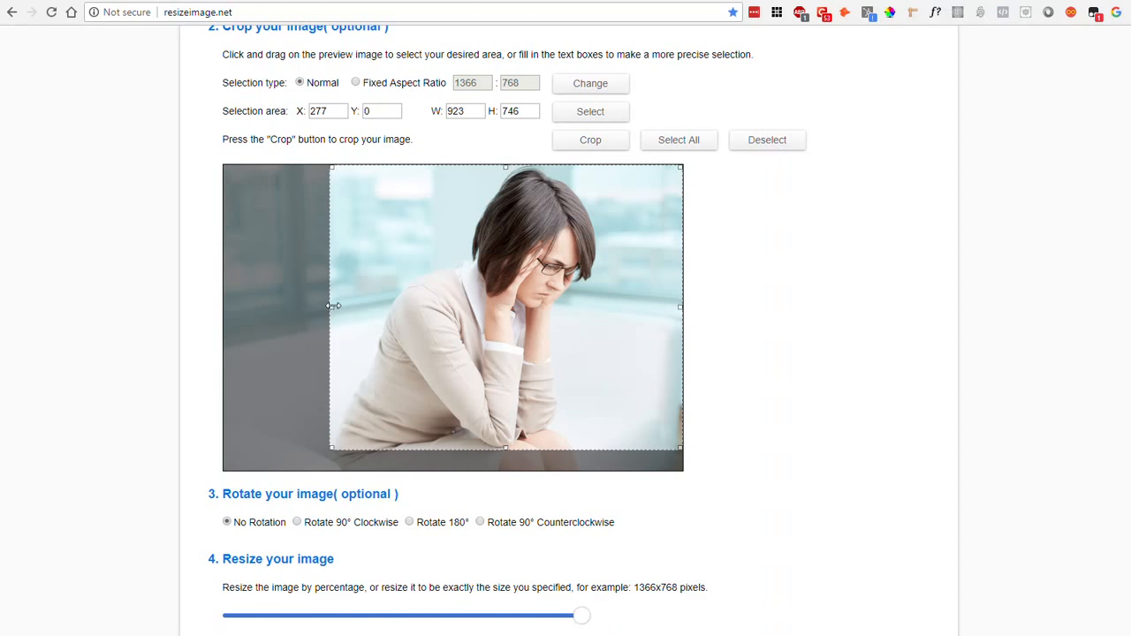
{"action": "left_click_drag", "start_coordinate": [330, 306], "coordinate": [209, 295]}
{"action": "left_click_drag", "start_coordinate": [452, 449], "coordinate": [463, 388]}
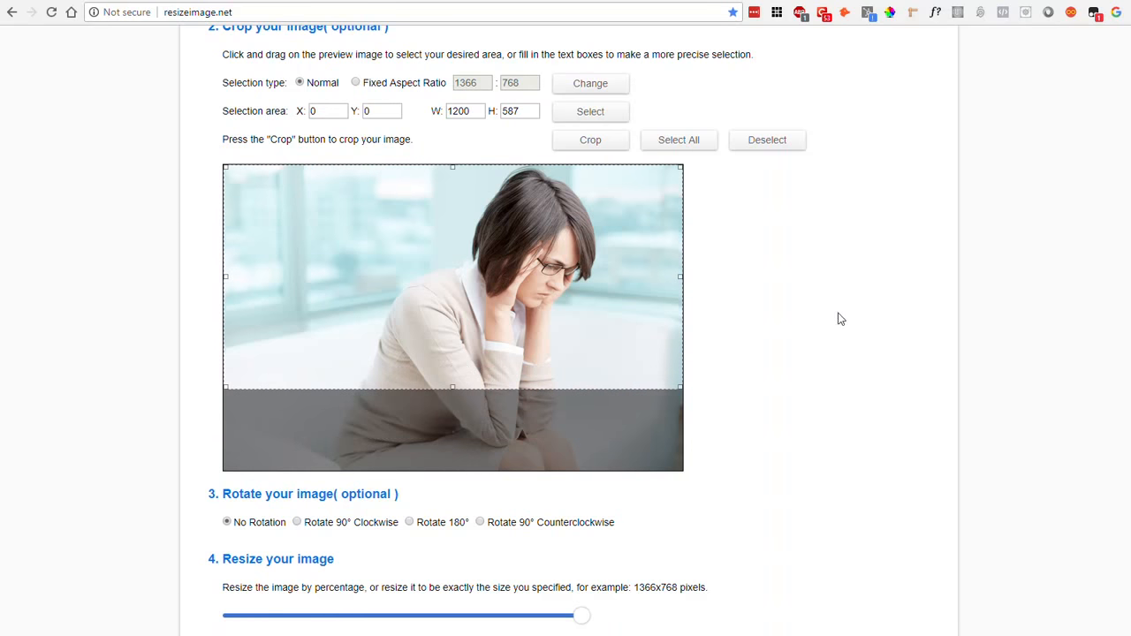
{"action": "left_click", "coordinate": [577, 143]}
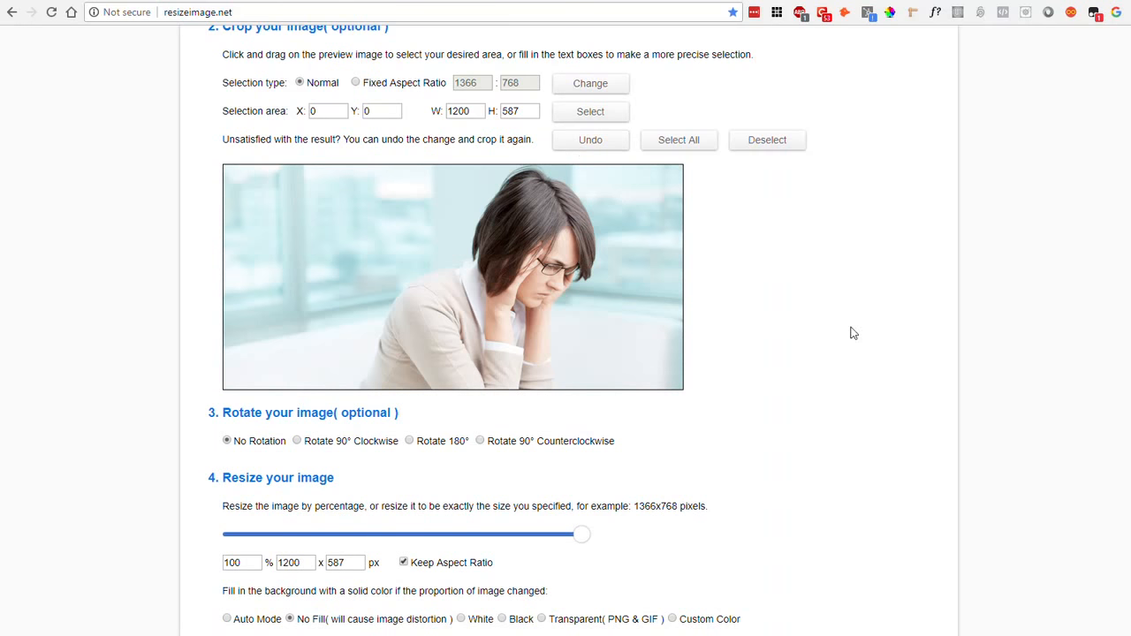
{"action": "left_click", "coordinate": [587, 140]}
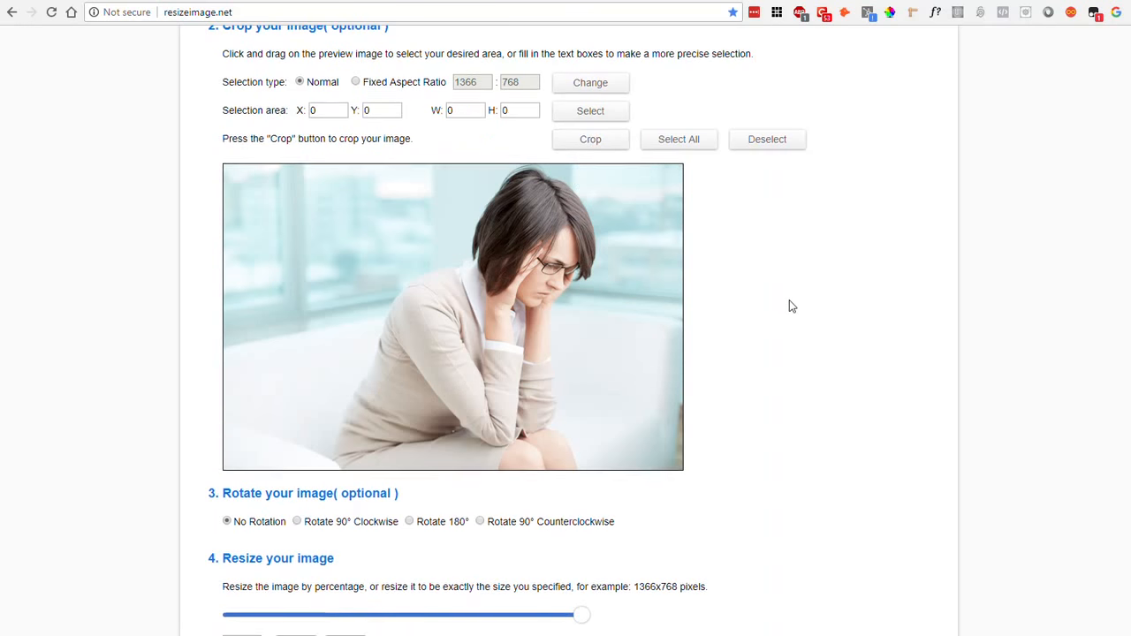
Set the output width of the uncropped image to 700 px with its aspect ratio kept
{"action": "scroll", "coordinate": [792, 306], "scroll_direction": "down", "scroll_amount": 4}
{"action": "left_click", "coordinate": [311, 290]}
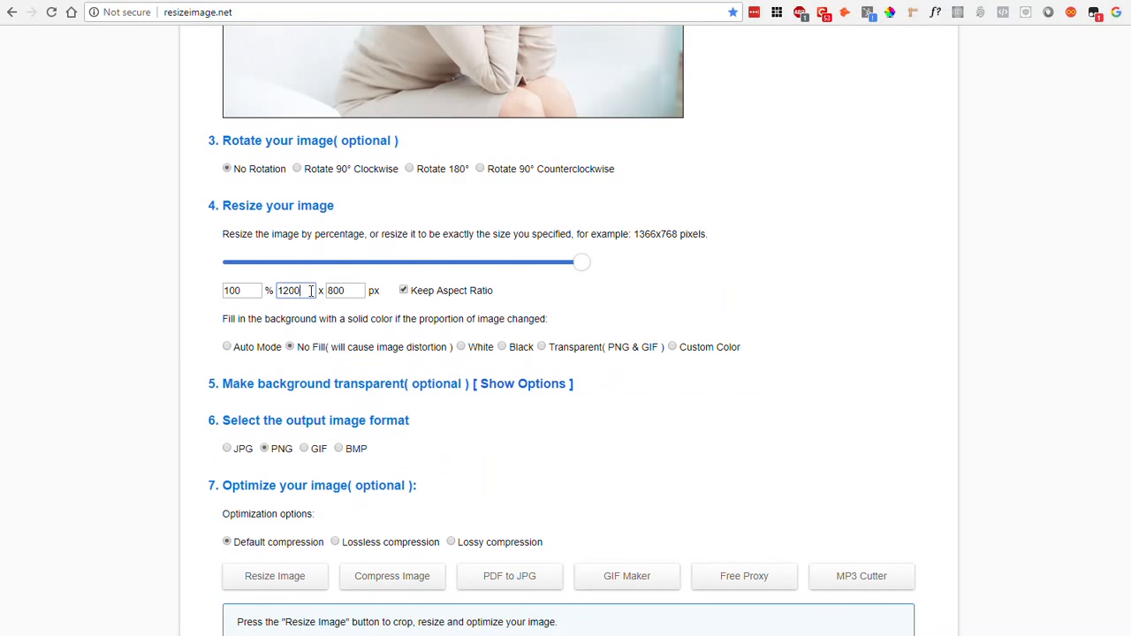
{"action": "key", "text": "BackSpace"}
{"action": "key", "text": "BackSpace"}
{"action": "key", "text": "BackSpace"}
{"action": "key", "text": "BackSpace"}
{"action": "type", "text": "700"}
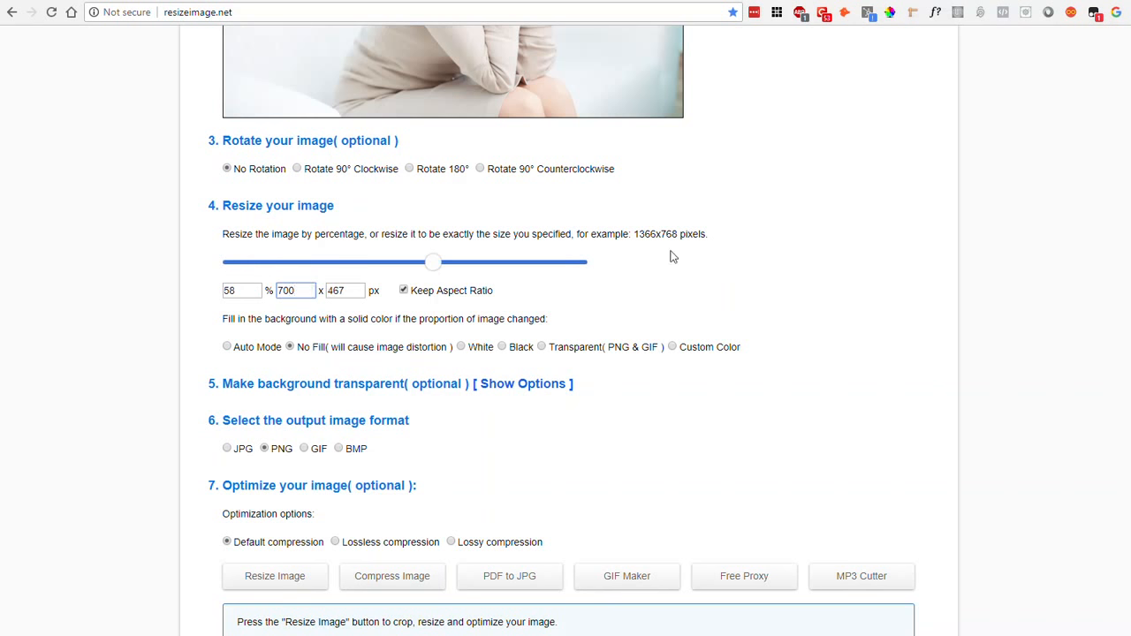
Resize the image as a PNG with default compression, and preview the resized version
{"action": "scroll", "coordinate": [675, 263], "scroll_direction": "down", "scroll_amount": 3}
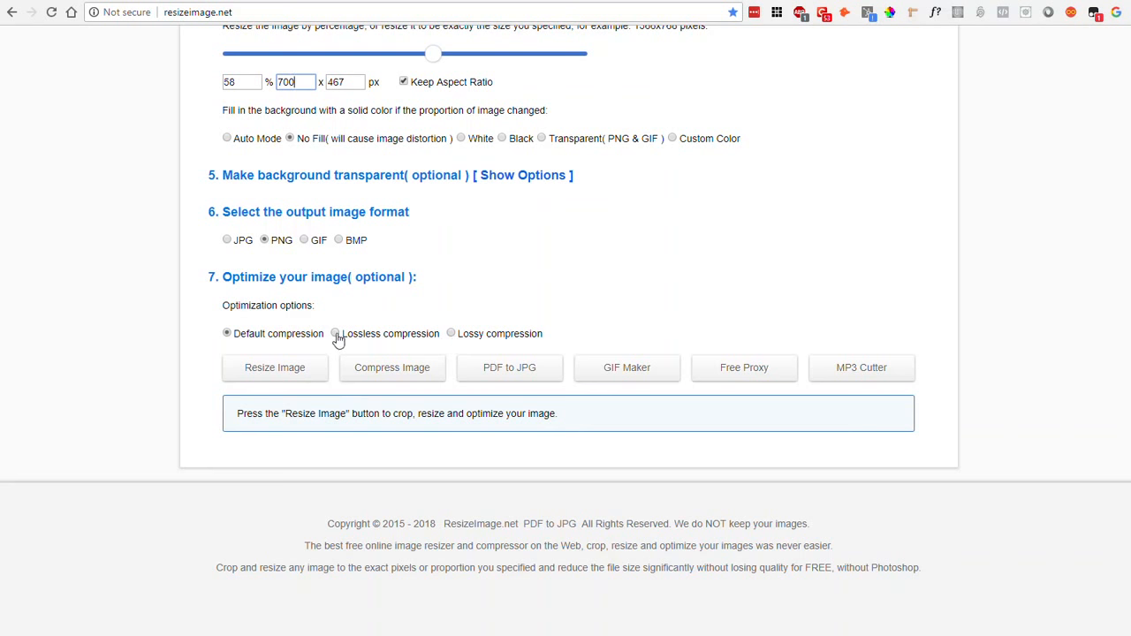
{"action": "scroll", "coordinate": [665, 402], "scroll_direction": "up", "scroll_amount": 3}
{"action": "scroll", "coordinate": [665, 403], "scroll_direction": "down", "scroll_amount": 3}
{"action": "left_click", "coordinate": [334, 334]}
{"action": "left_click", "coordinate": [257, 372]}
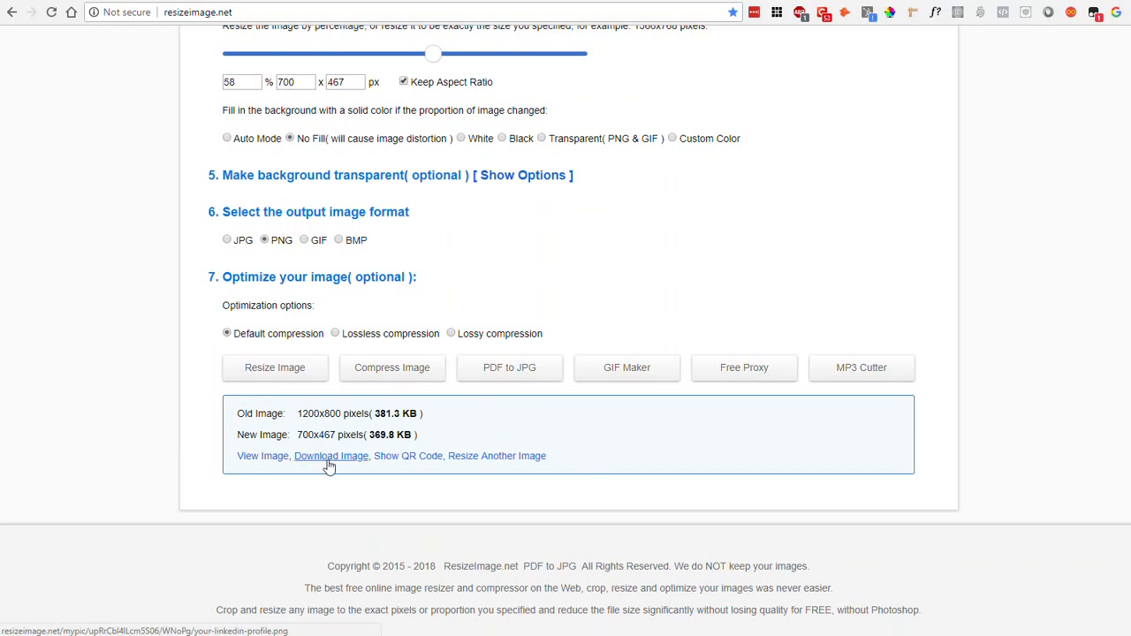
{"action": "left_click", "coordinate": [273, 458]}
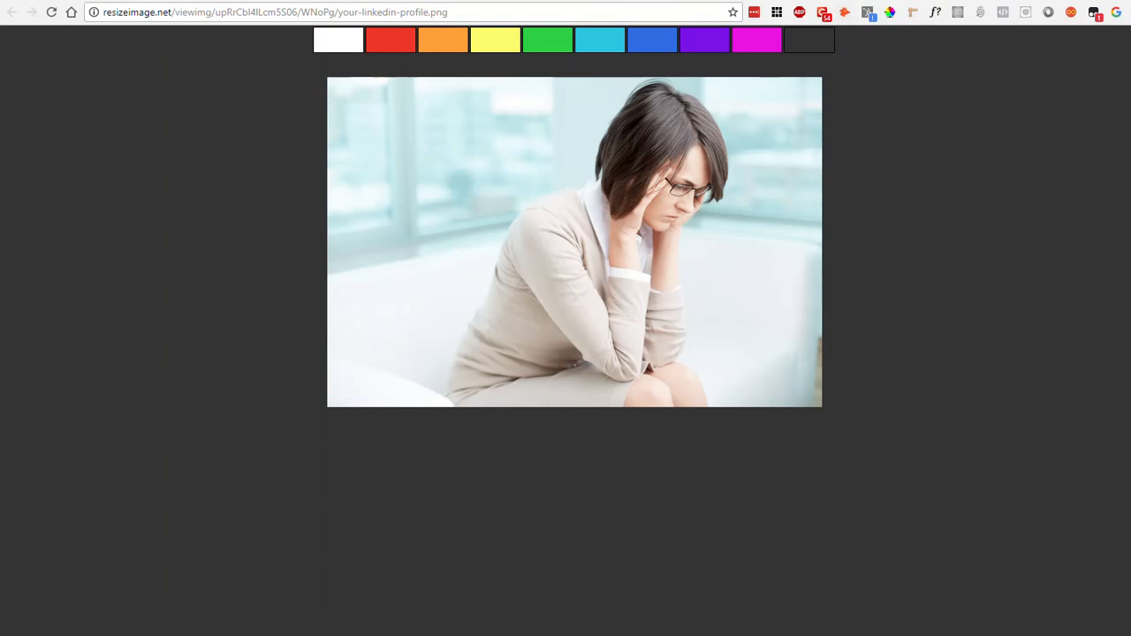
{"action": "left_click", "coordinate": [844, 1]}
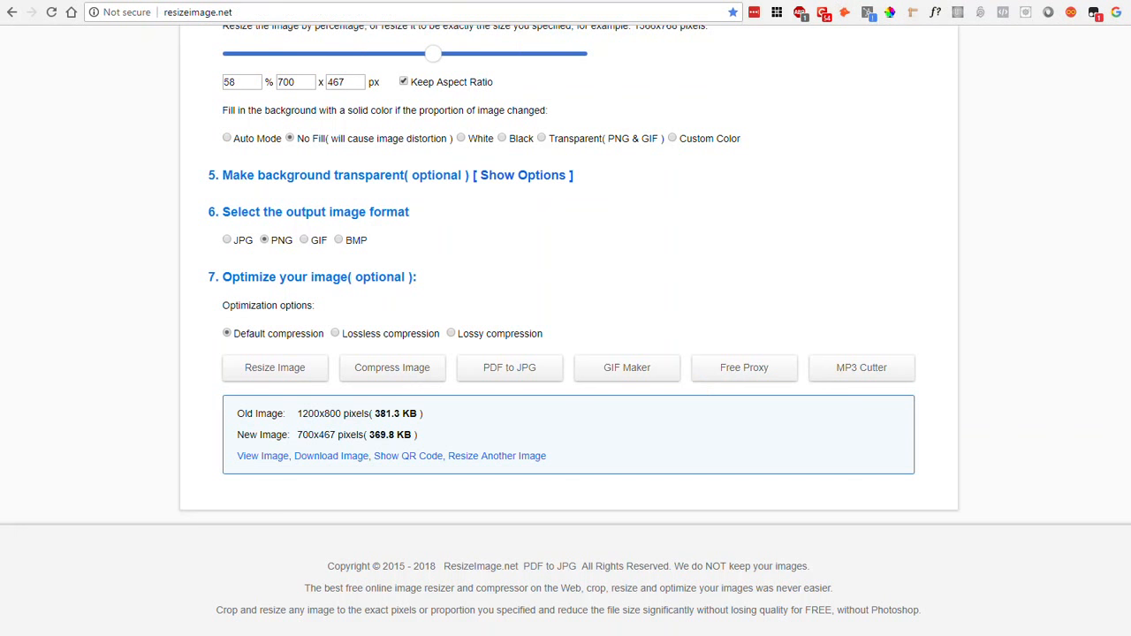
Download the resized image to the Pictures folder as your-linkedin-profile.png, replacing the existing file
{"action": "left_click", "coordinate": [326, 457]}
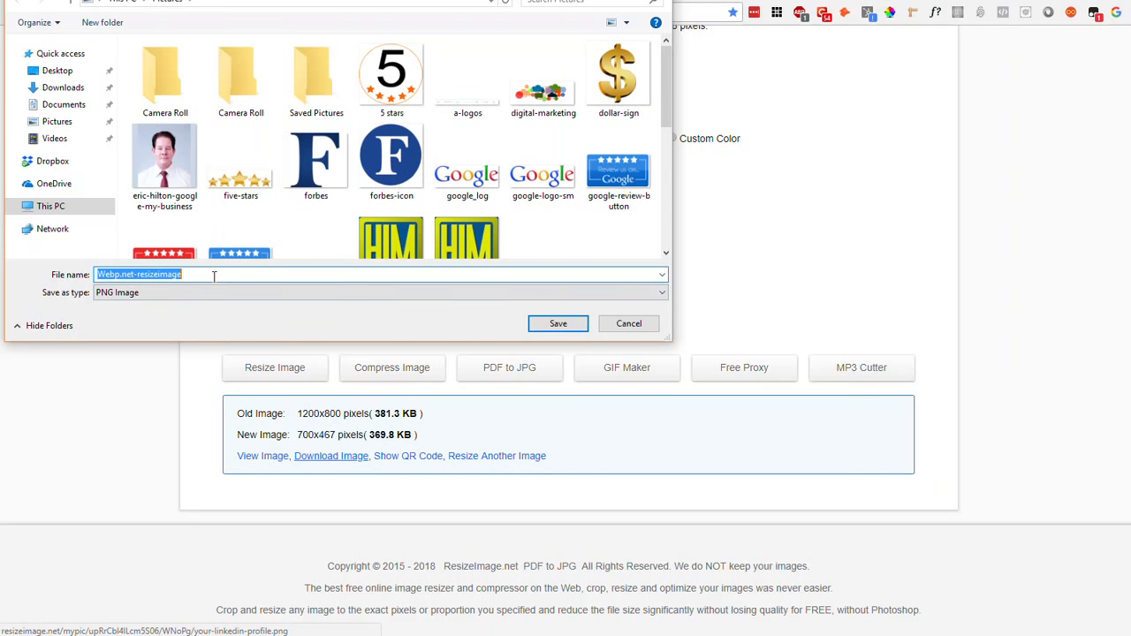
{"action": "right_click", "coordinate": [174, 281]}
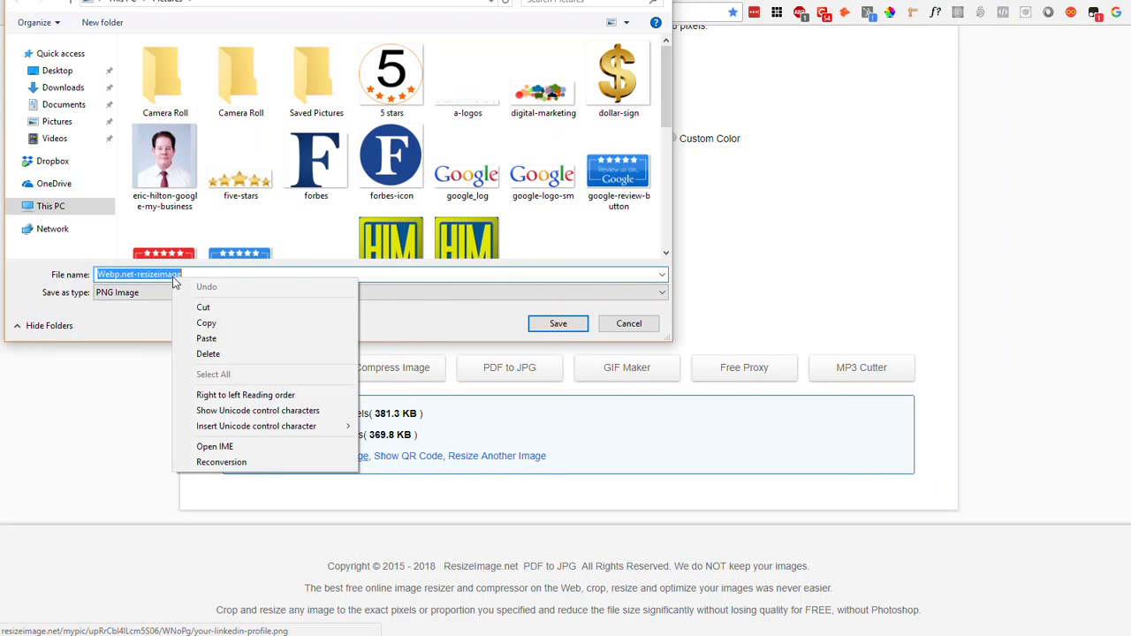
{"action": "left_click", "coordinate": [213, 339]}
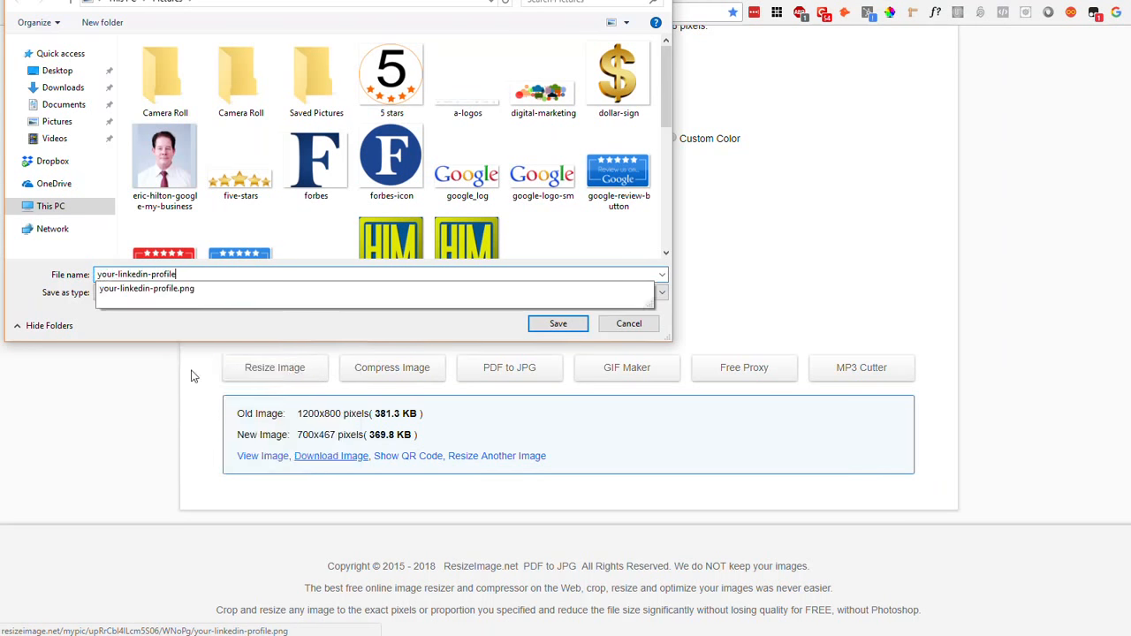
{"action": "left_click", "coordinate": [163, 291]}
{"action": "key", "text": "ctrl+c"}
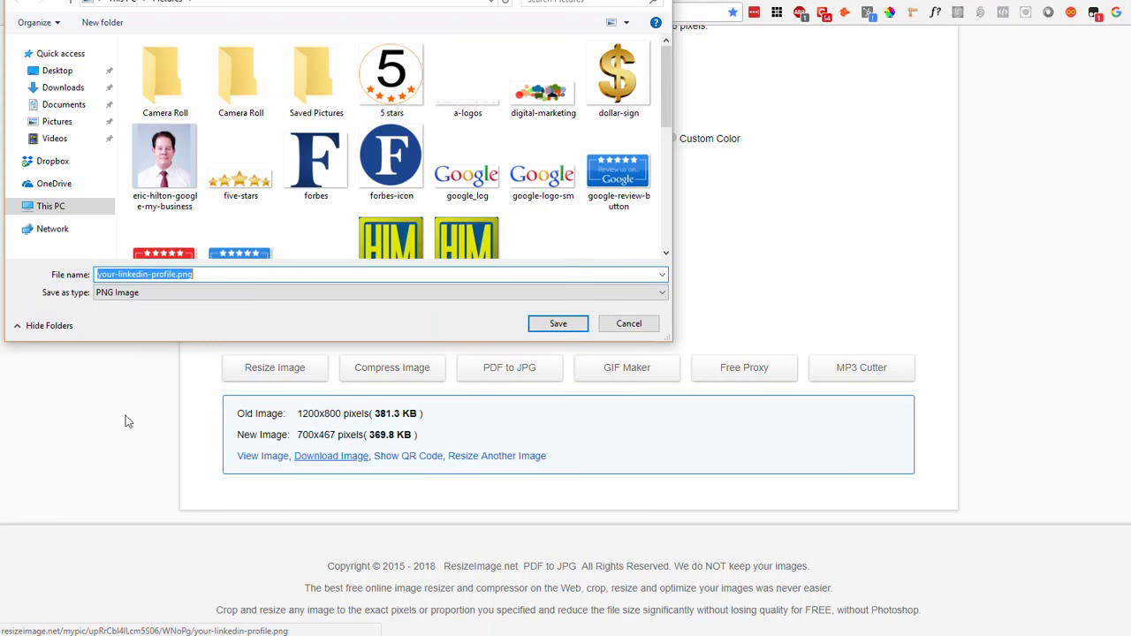
{"action": "left_click", "coordinate": [557, 325]}
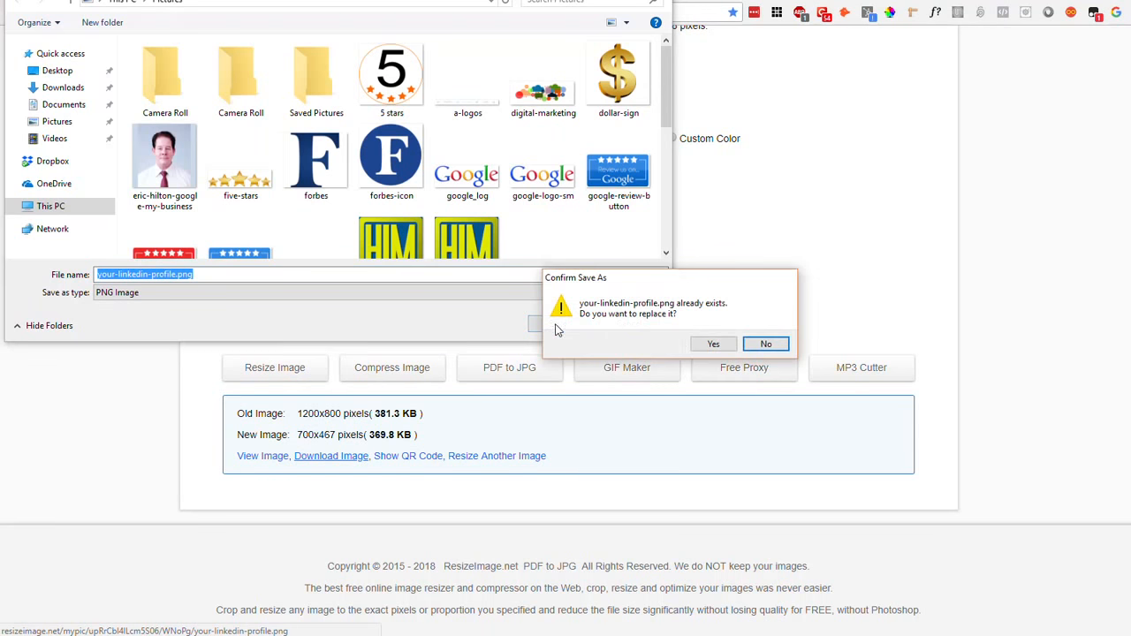
{"action": "left_click", "coordinate": [711, 343]}
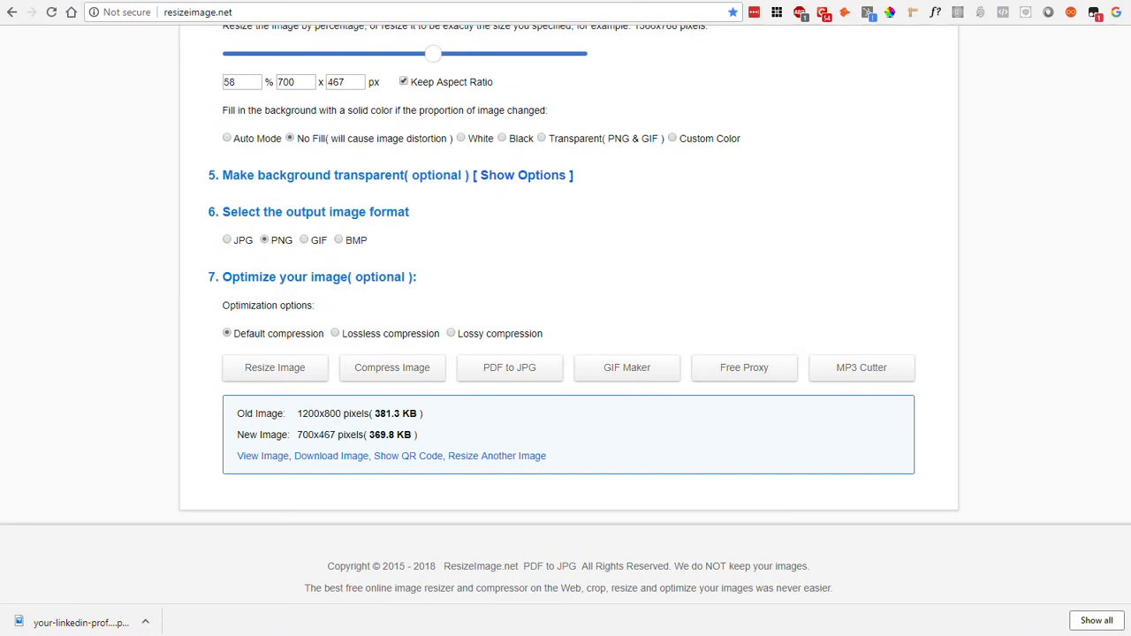
Upload the downloaded your-linkedin-profile image from its folder into the WordPress Media Library
{"action": "left_click", "coordinate": [351, 1]}
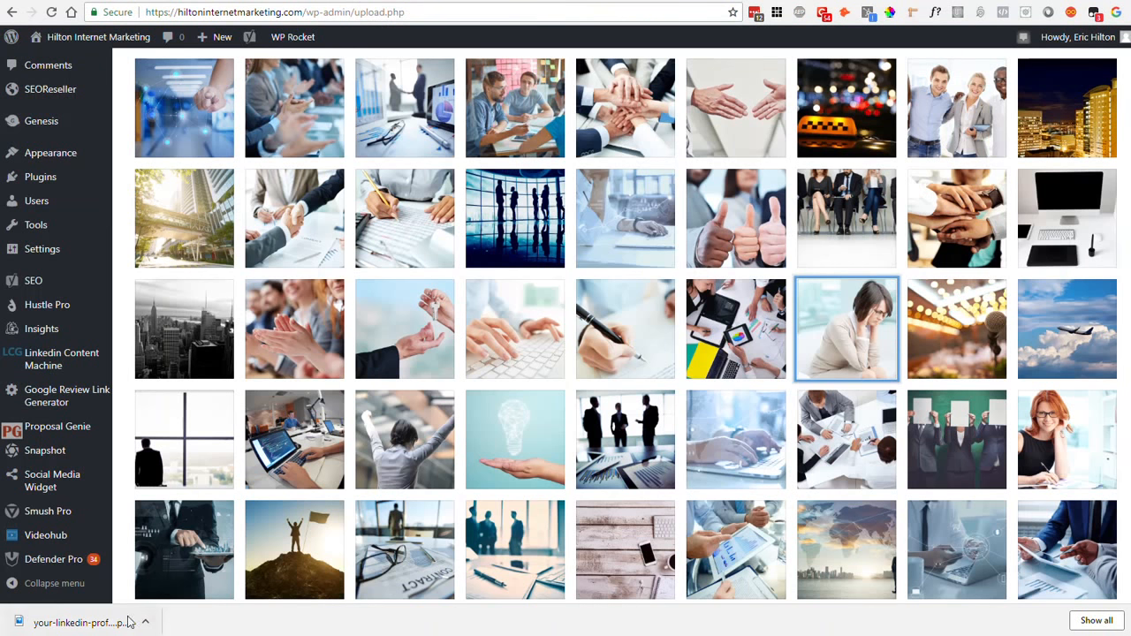
{"action": "left_click", "coordinate": [146, 623]}
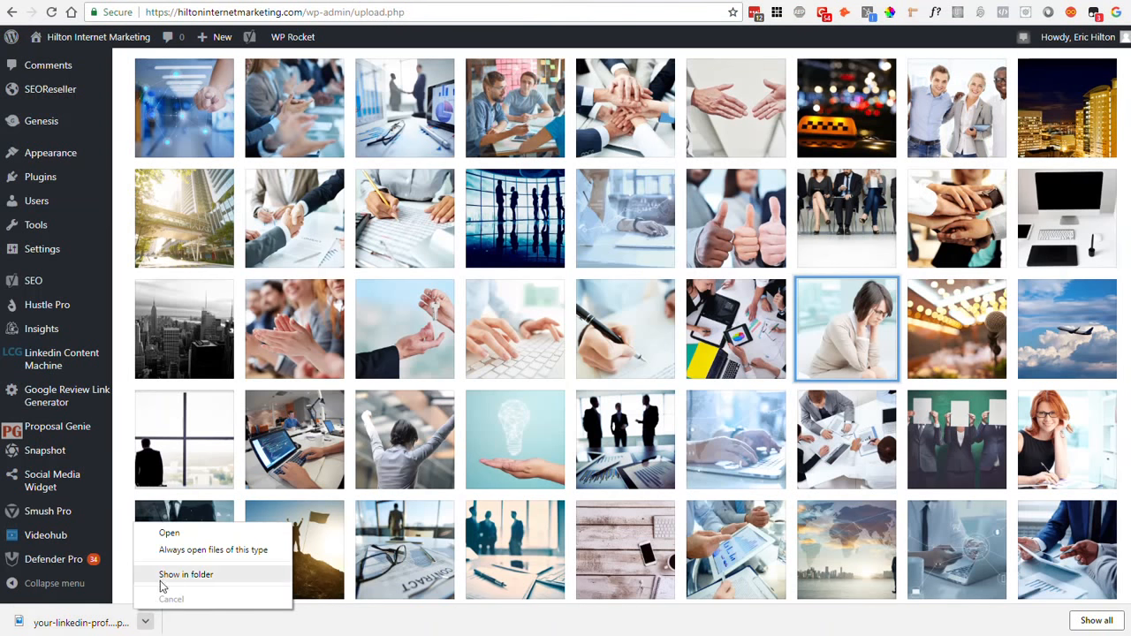
{"action": "left_click", "coordinate": [185, 579]}
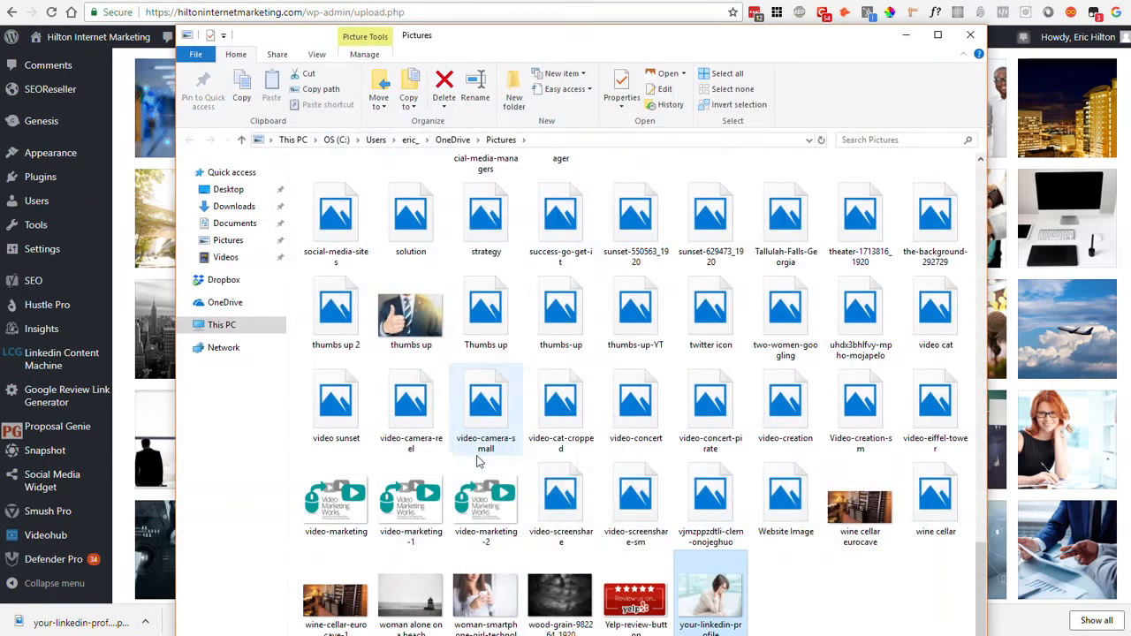
{"action": "left_click_drag", "start_coordinate": [701, 603], "coordinate": [1058, 324]}
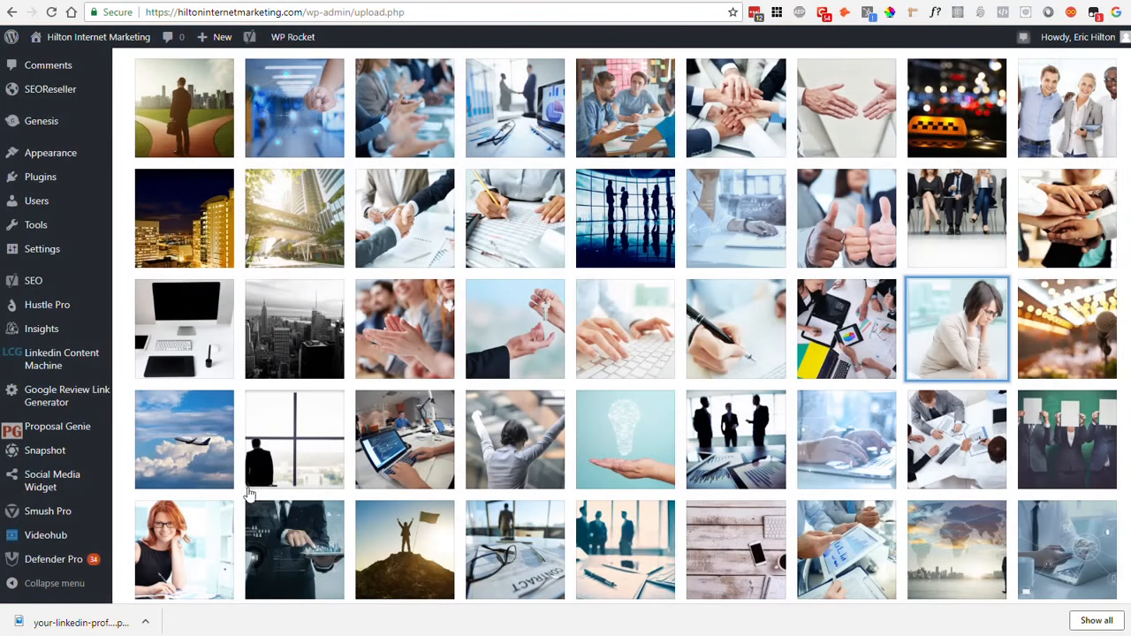
{"action": "scroll", "coordinate": [389, 508], "scroll_direction": "up", "scroll_amount": 5}
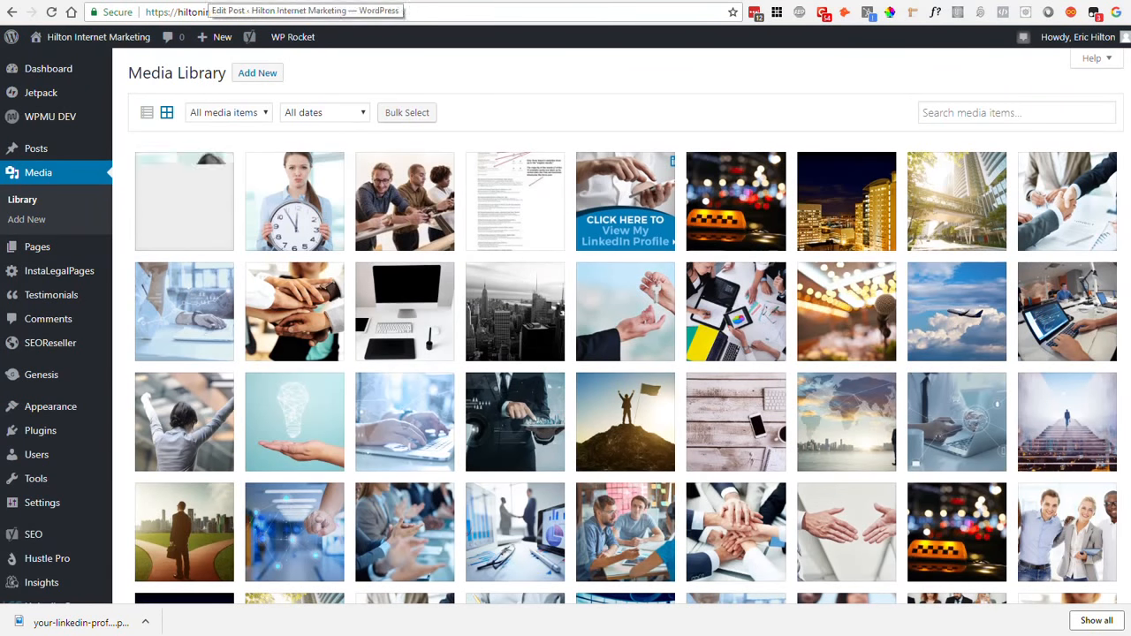
In the LinkedIn profile post, start adding media on a new line after the first paragraph and select your-linkedin-profile.png
{"action": "left_click", "coordinate": [199, 1]}
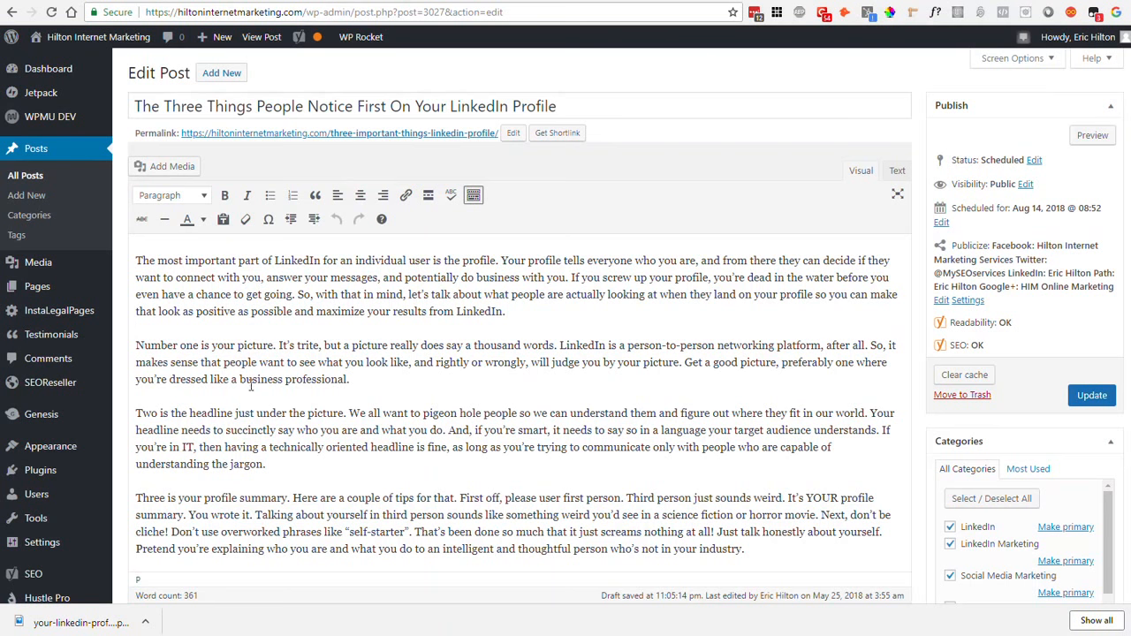
{"action": "scroll", "coordinate": [251, 386], "scroll_direction": "down", "scroll_amount": 1}
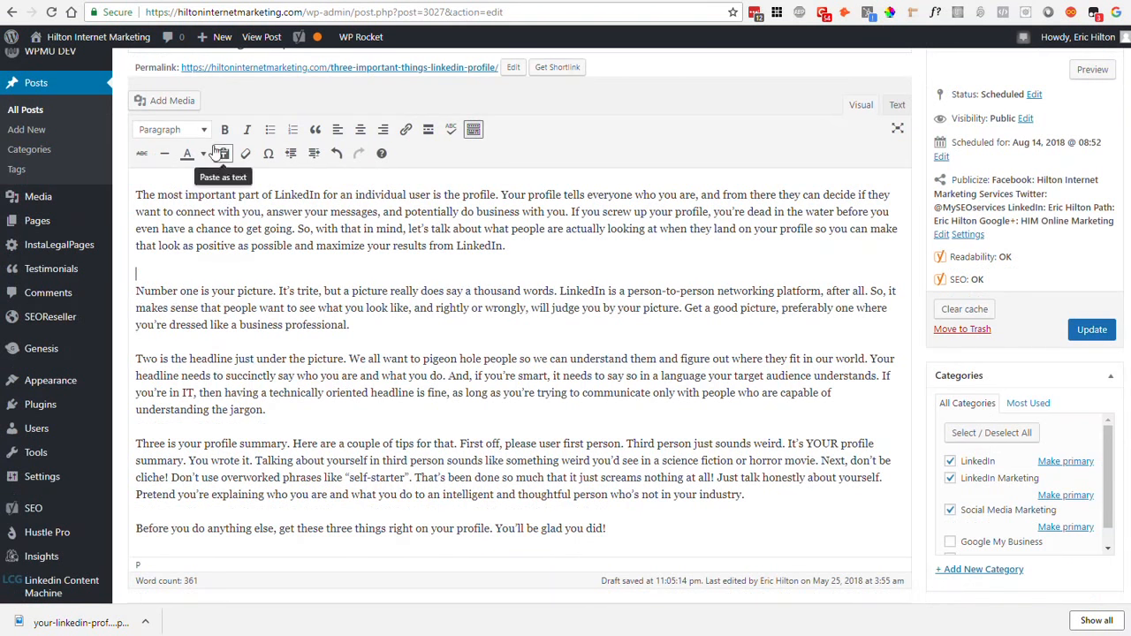
{"action": "left_click", "coordinate": [172, 104]}
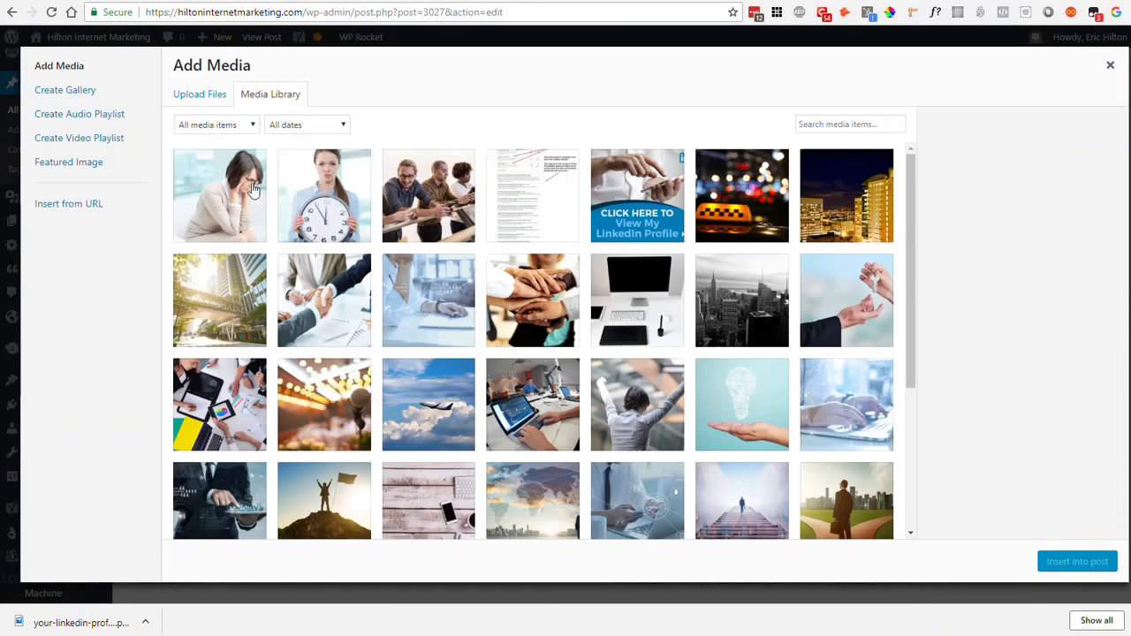
{"action": "left_click", "coordinate": [220, 192]}
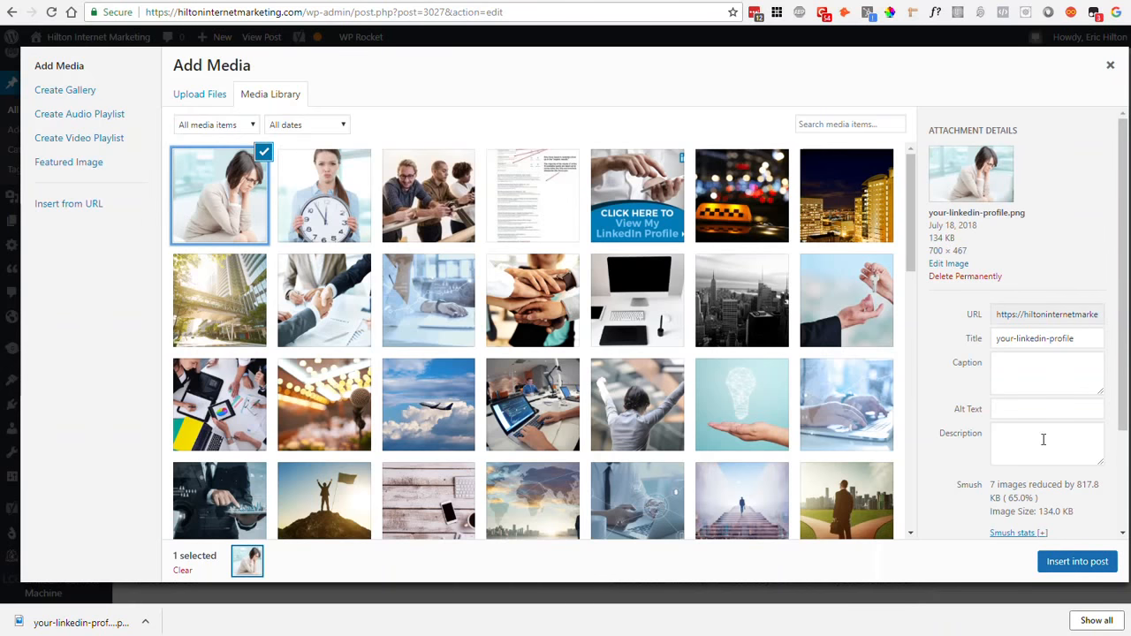
Paste your-linkedin-profile as the selected image's alt text
{"action": "left_click", "coordinate": [1004, 410]}
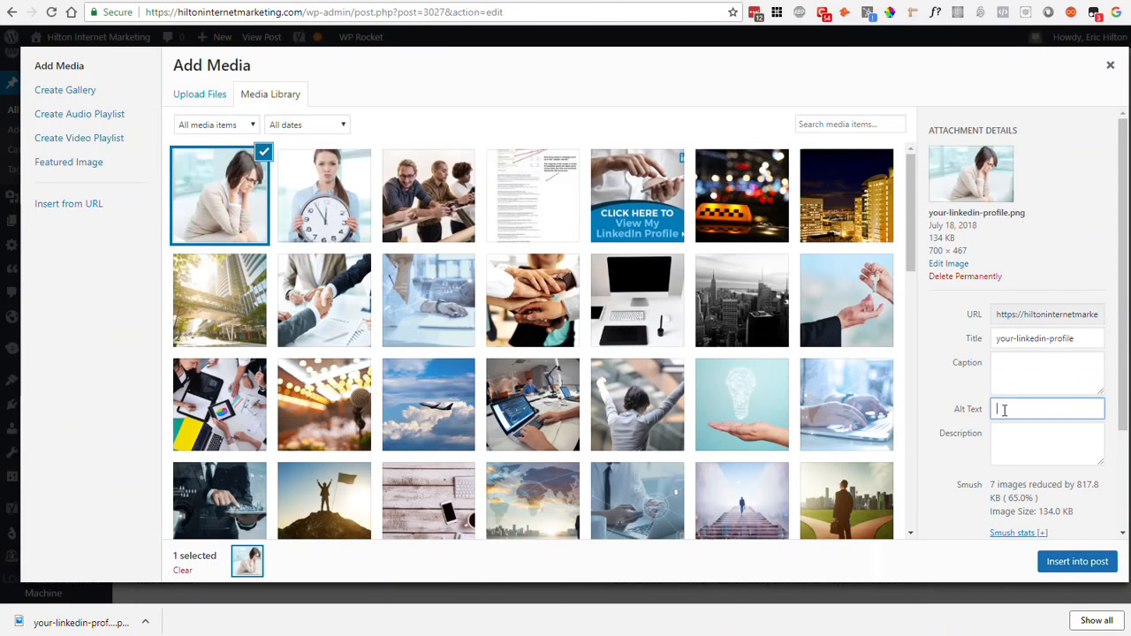
{"action": "right_click", "coordinate": [1007, 409]}
{"action": "left_click", "coordinate": [1037, 493]}
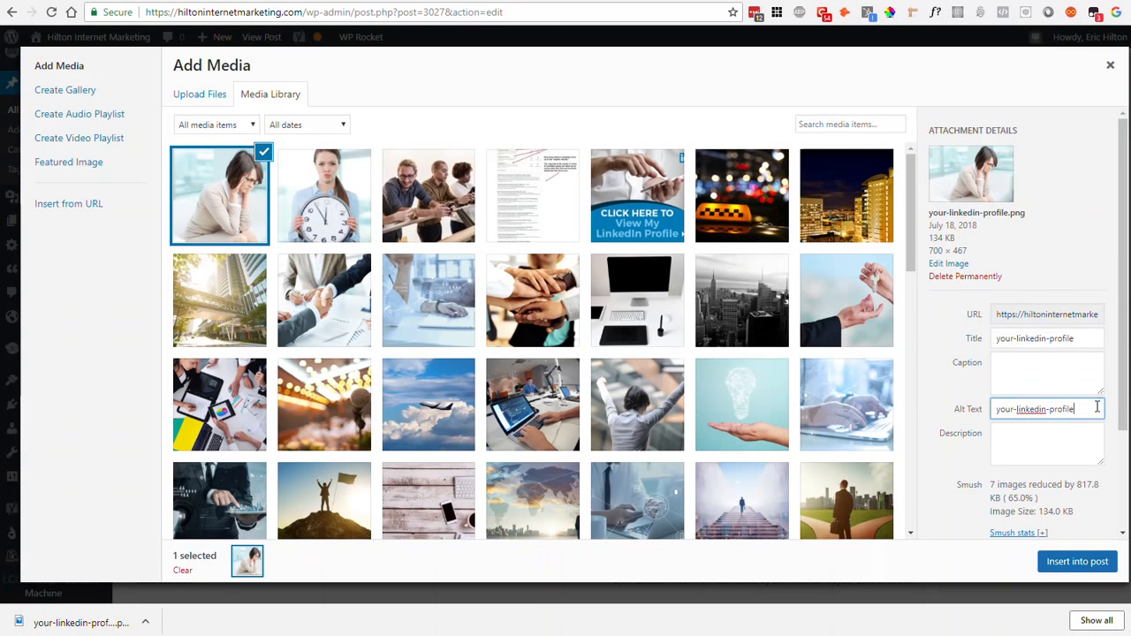
Replace the selected image's alt text with "Three Important Things on Your LinkedIn Profile"
{"action": "key", "text": "BackSpace"}
{"action": "key", "text": "BackSpace"}
{"action": "key", "text": "BackSpace"}
{"action": "key", "text": "BackSpace"}
{"action": "key", "text": "BackSpace"}
{"action": "key", "text": "BackSpace"}
{"action": "key", "text": "BackSpace"}
{"action": "key", "text": "BackSpace"}
{"action": "key", "text": "BackSpace"}
{"action": "key", "text": "BackSpace"}
{"action": "key", "text": "BackSpace"}
{"action": "key", "text": "BackSpace"}
{"action": "key", "text": "BackSpace"}
{"action": "key", "text": "BackSpace"}
{"action": "key", "text": "BackSpace"}
{"action": "key", "text": "BackSpace"}
{"action": "key", "text": "BackSpace"}
{"action": "key", "text": "BackSpace"}
{"action": "key", "text": "BackSpace"}
{"action": "type", "text": "file"}
{"action": "key", "text": "Home"}
{"action": "type", "text": "Three Important "}
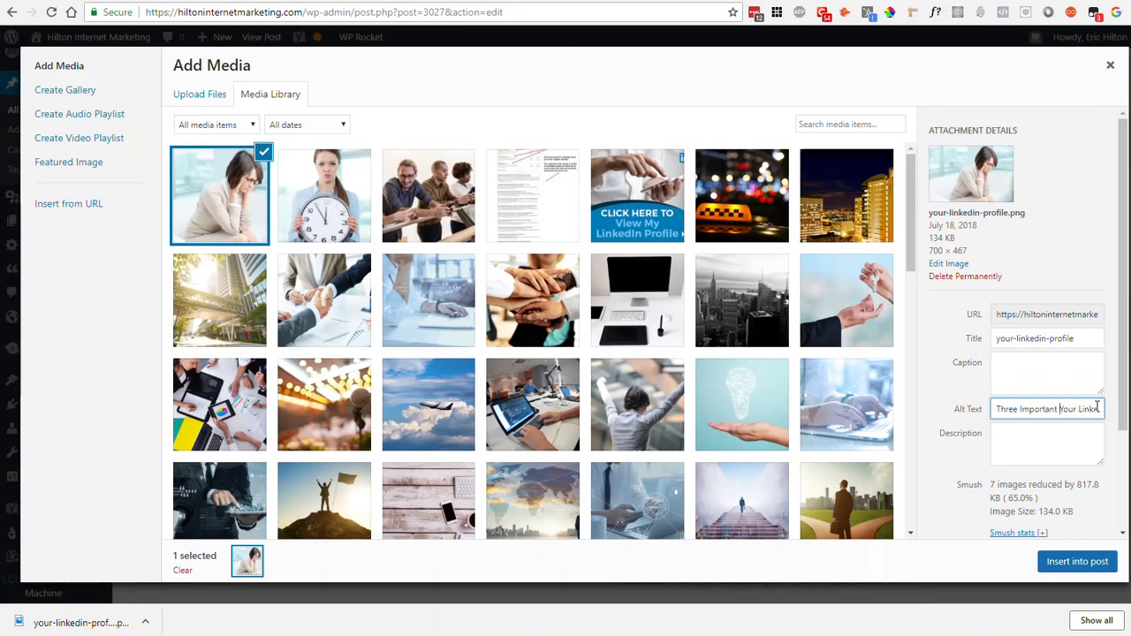
{"action": "type", "text": "Th"}
{"action": "type", "text": "s on"}
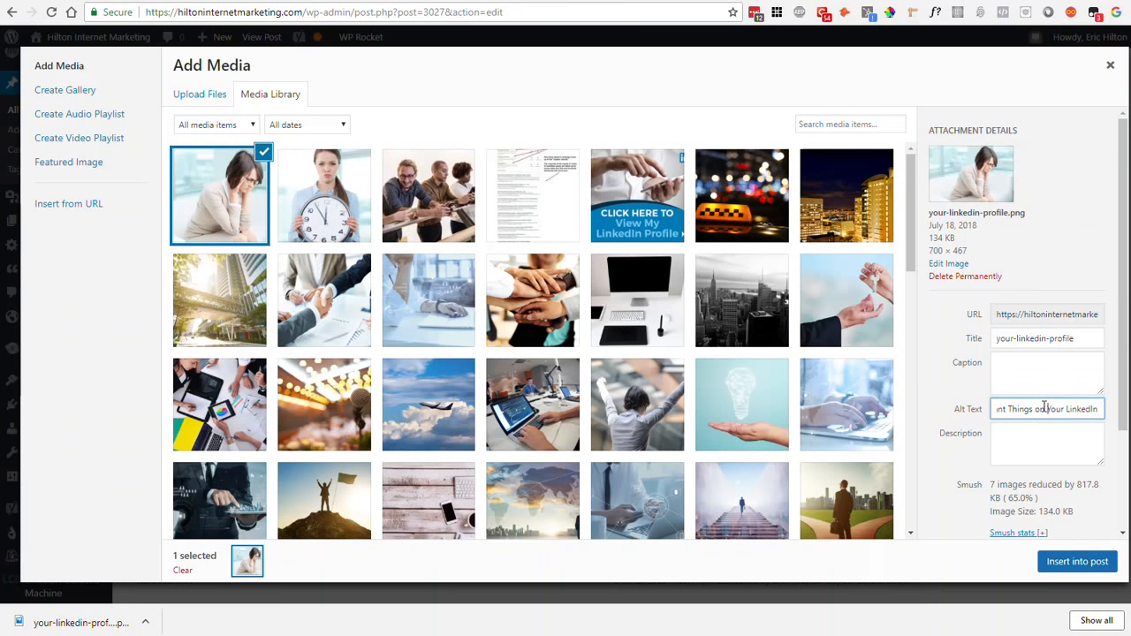
Insert the selected image into the post below the first paragraph and update the post
{"action": "left_click", "coordinate": [1060, 563]}
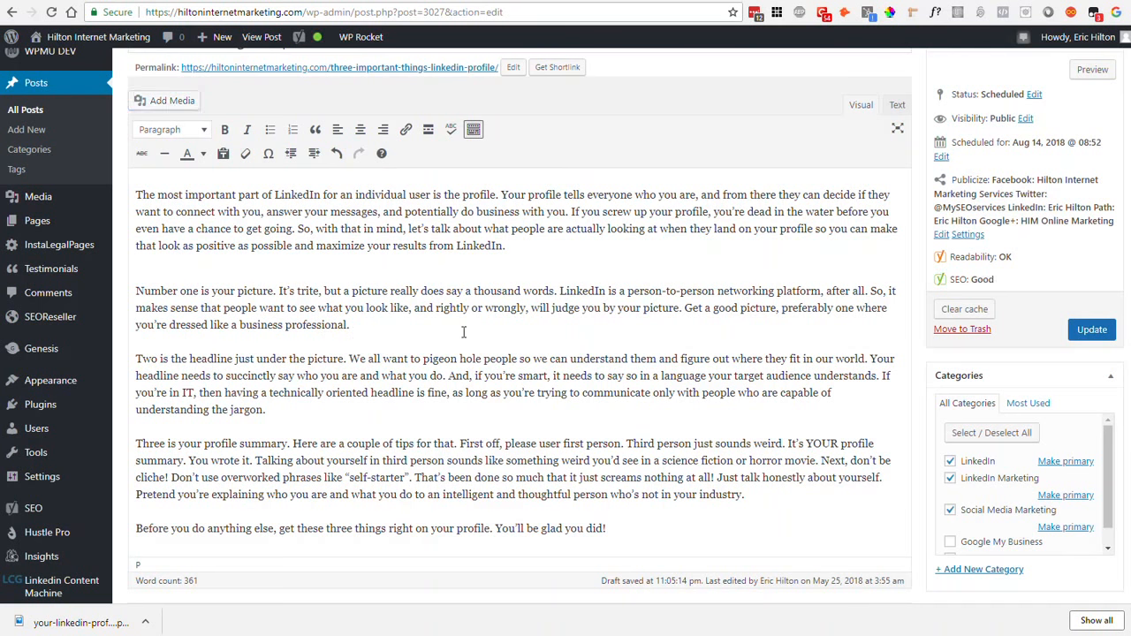
{"action": "left_click", "coordinate": [1092, 330]}
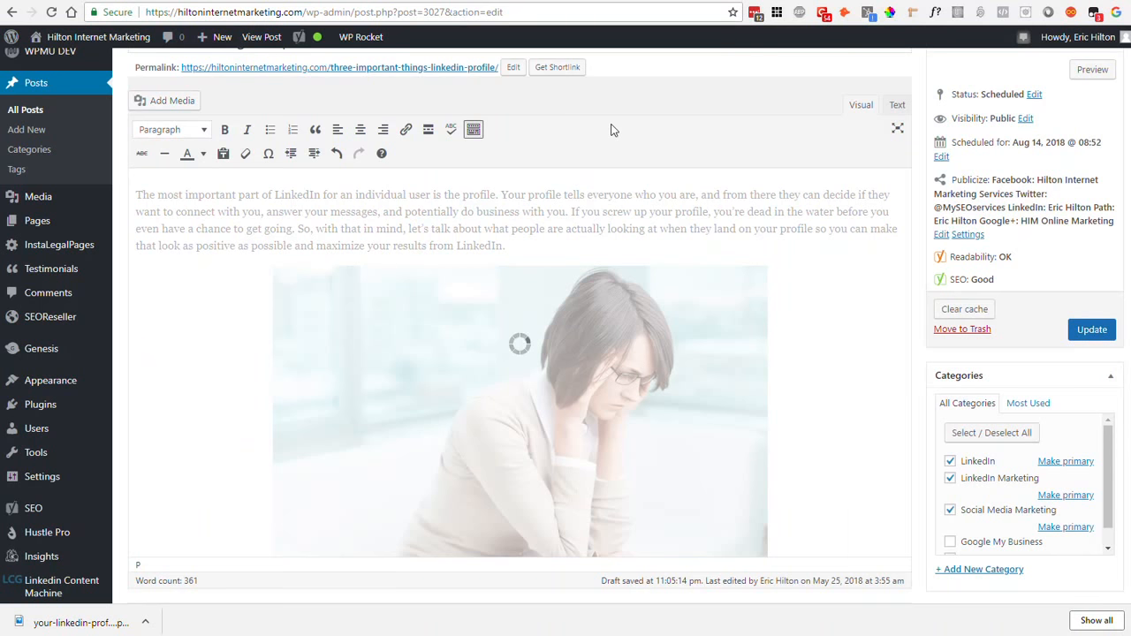
{"action": "left_click", "coordinate": [641, 147]}
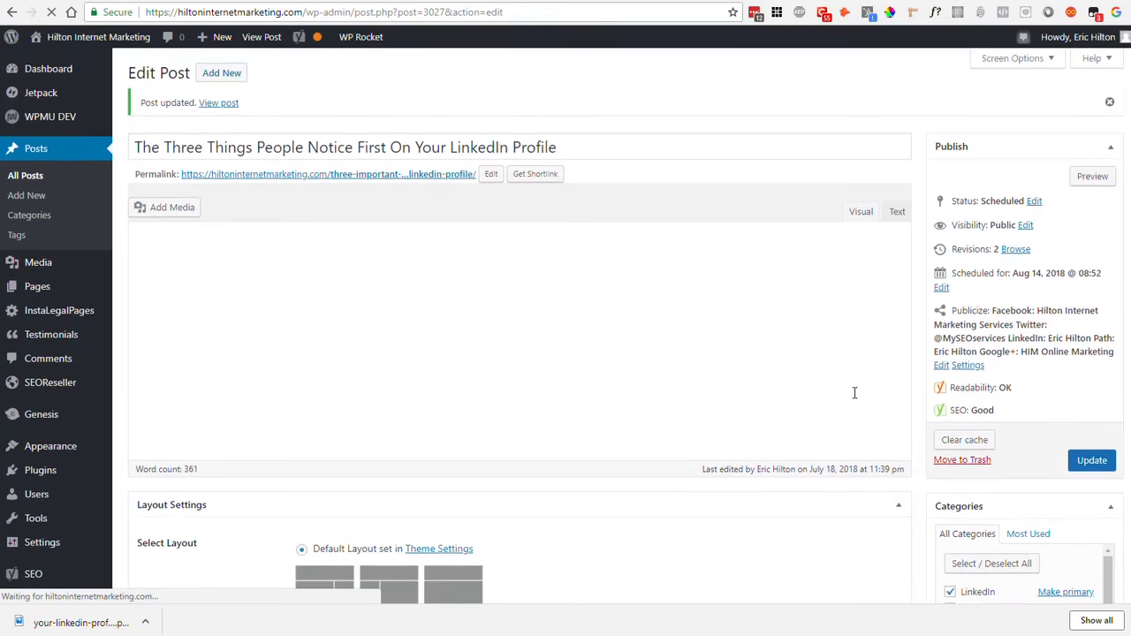
Preview the updated post to check how the inserted image looks on the page, and close the preview
{"action": "scroll", "coordinate": [854, 392], "scroll_direction": "down", "scroll_amount": 5}
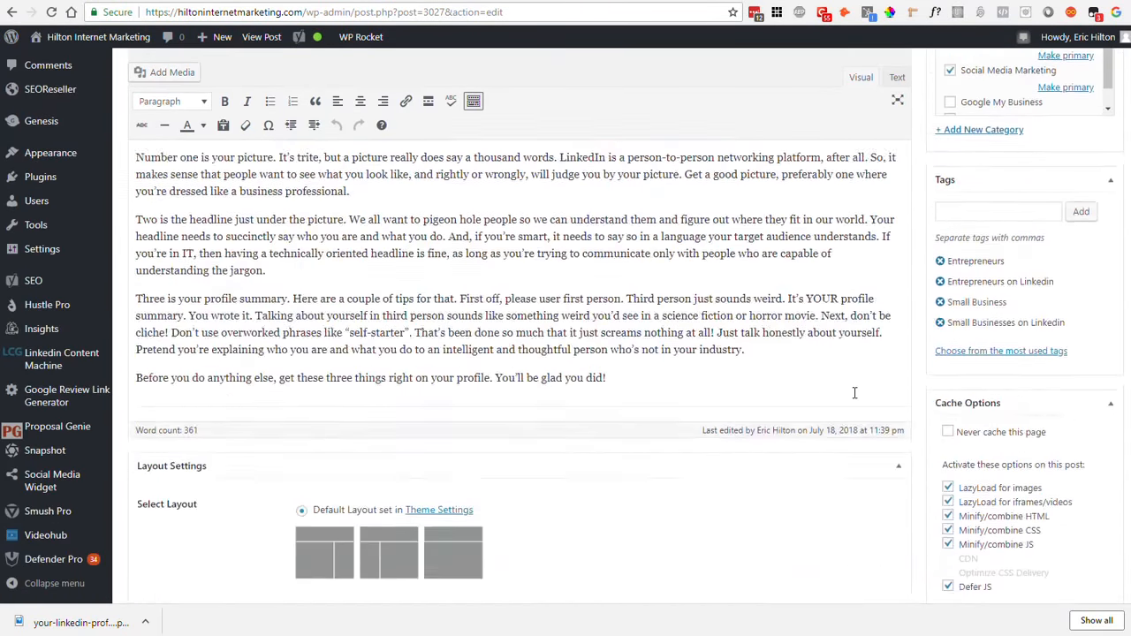
{"action": "scroll", "coordinate": [853, 391], "scroll_direction": "up", "scroll_amount": 10}
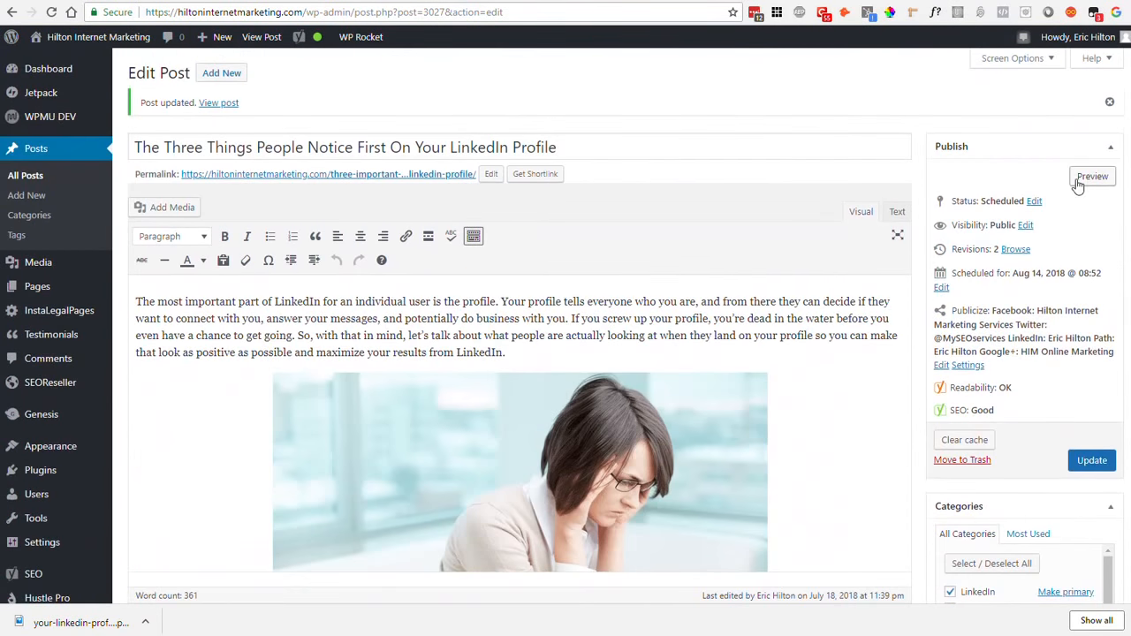
{"action": "left_click", "coordinate": [1091, 176]}
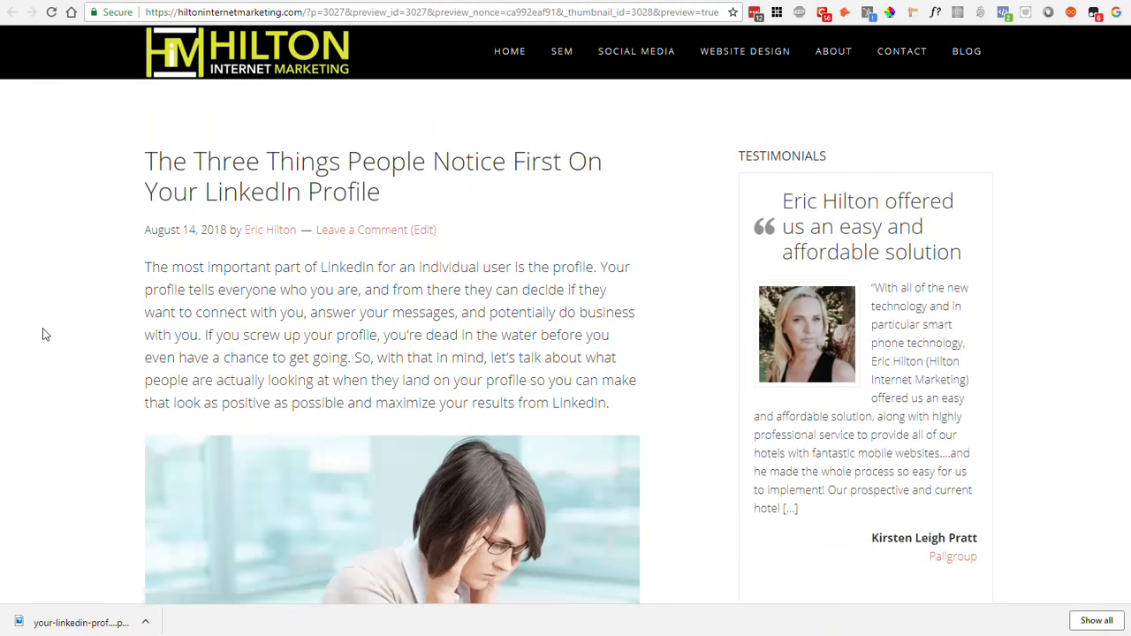
{"action": "scroll", "coordinate": [46, 334], "scroll_direction": "down", "scroll_amount": 10}
{"action": "scroll", "coordinate": [45, 334], "scroll_direction": "up", "scroll_amount": 10}
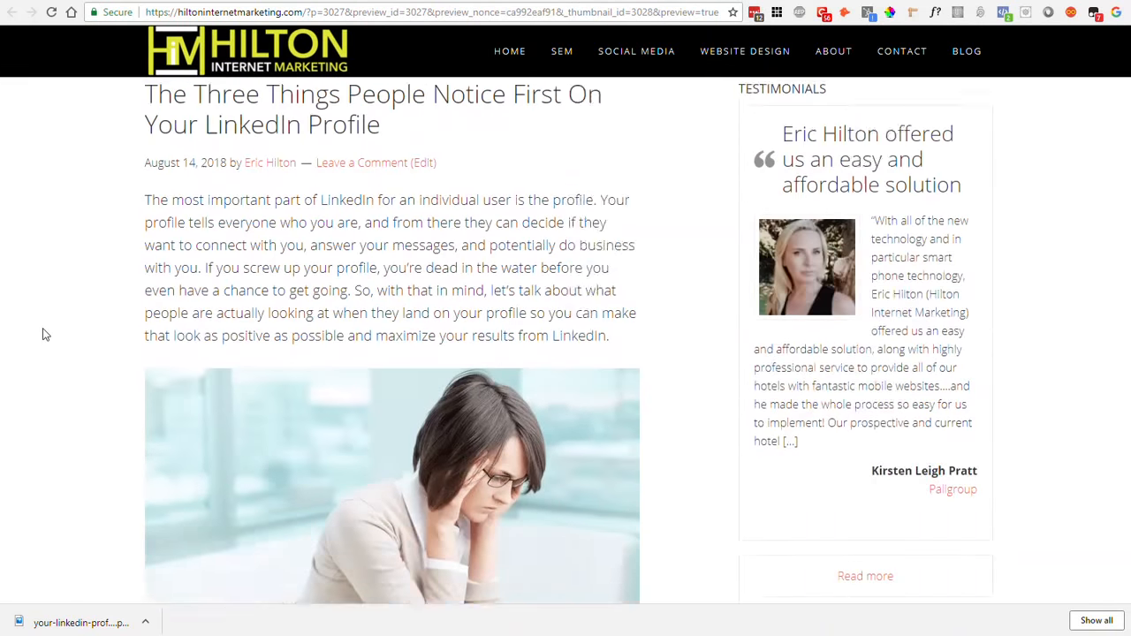
{"action": "key", "text": "ctrl+w"}
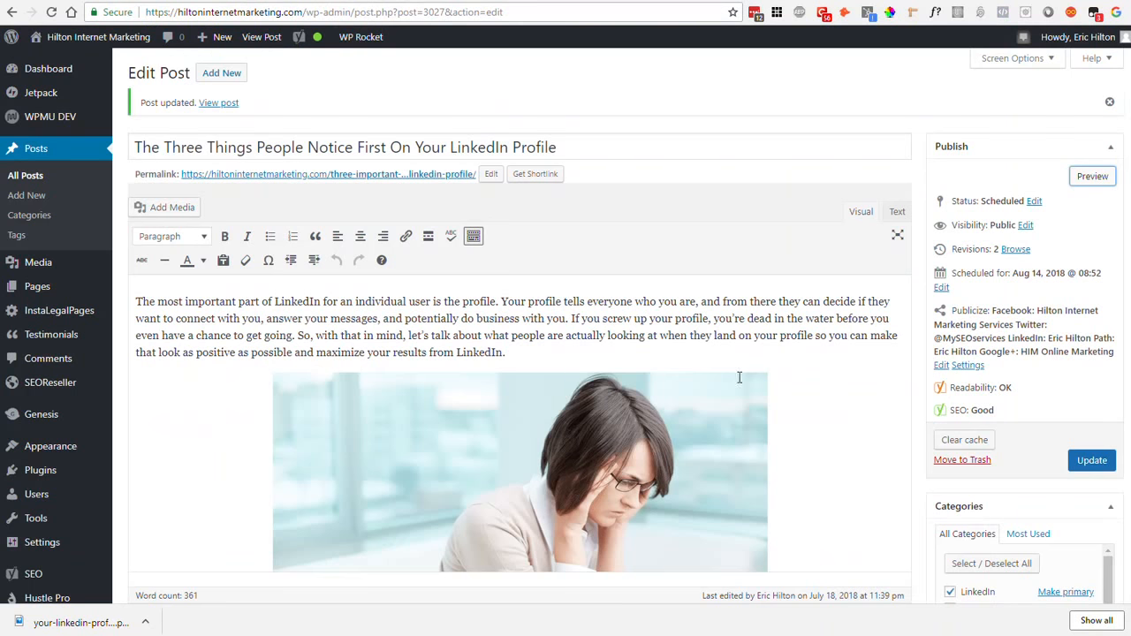
Review the Yoast SEO keyword analysis for "your LinkedIn profile" and open the readability analysis
{"action": "scroll", "coordinate": [888, 394], "scroll_direction": "down", "scroll_amount": 15}
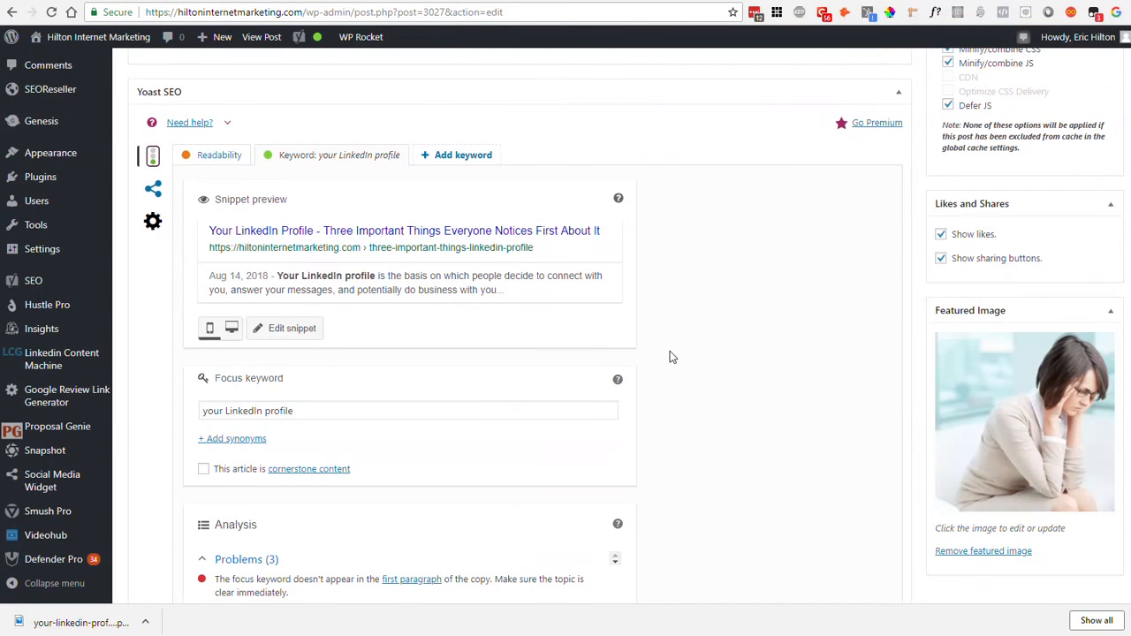
{"action": "scroll", "coordinate": [744, 372], "scroll_direction": "down", "scroll_amount": 2}
{"action": "scroll", "coordinate": [744, 372], "scroll_direction": "down", "scroll_amount": 5}
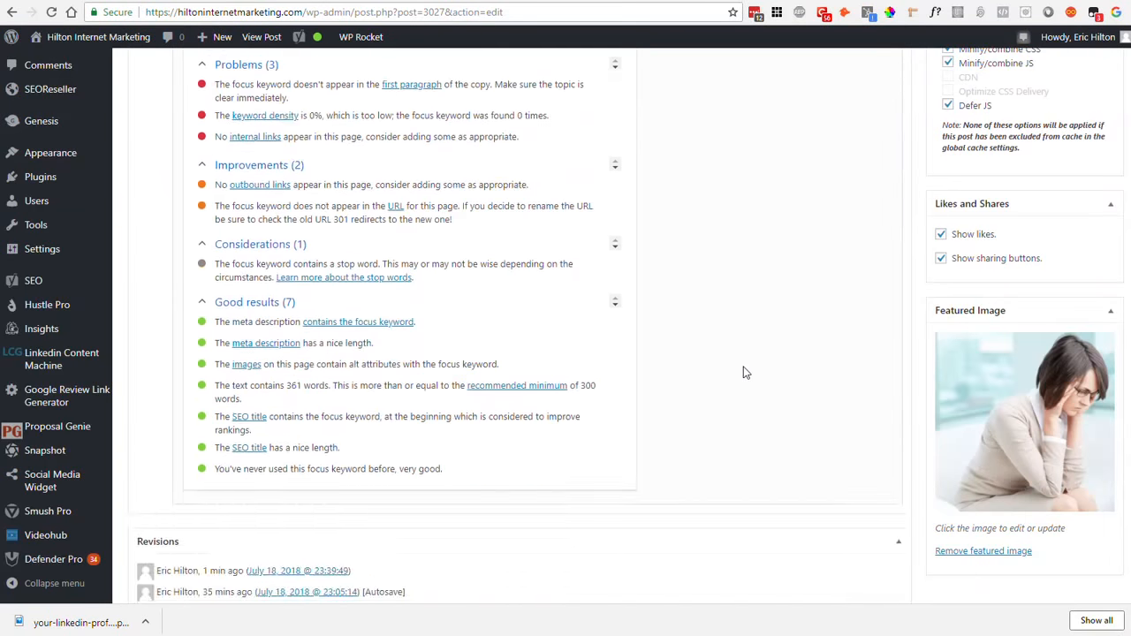
{"action": "scroll", "coordinate": [743, 372], "scroll_direction": "up", "scroll_amount": 6}
{"action": "left_click", "coordinate": [229, 156]}
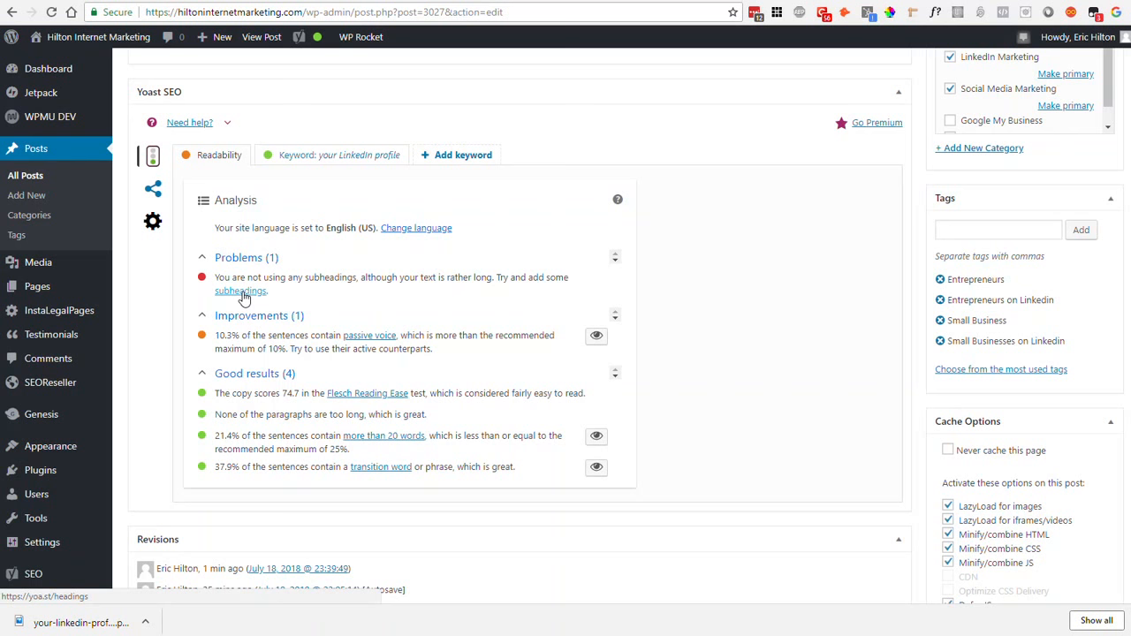
Read through the post's paragraphs to find suitable places for subheadings
{"action": "scroll", "coordinate": [576, 318], "scroll_direction": "up", "scroll_amount": 10}
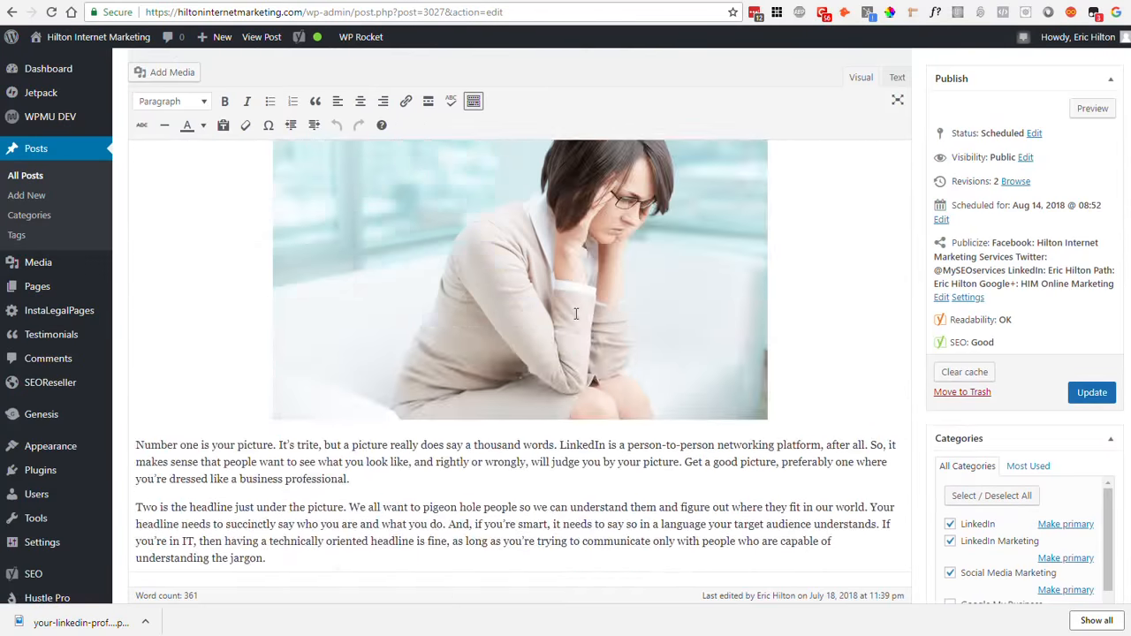
{"action": "scroll", "coordinate": [575, 313], "scroll_direction": "up", "scroll_amount": 5}
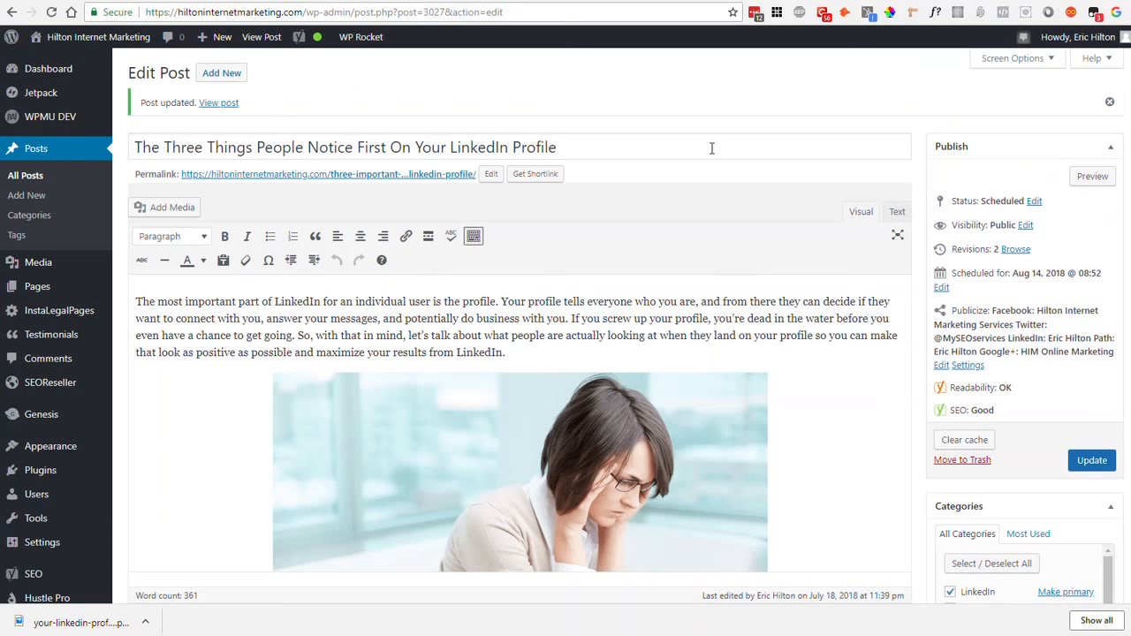
{"action": "scroll", "coordinate": [820, 346], "scroll_direction": "down", "scroll_amount": 3}
{"action": "scroll", "coordinate": [820, 346], "scroll_direction": "down", "scroll_amount": 2}
{"action": "scroll", "coordinate": [737, 510], "scroll_direction": "up", "scroll_amount": 2}
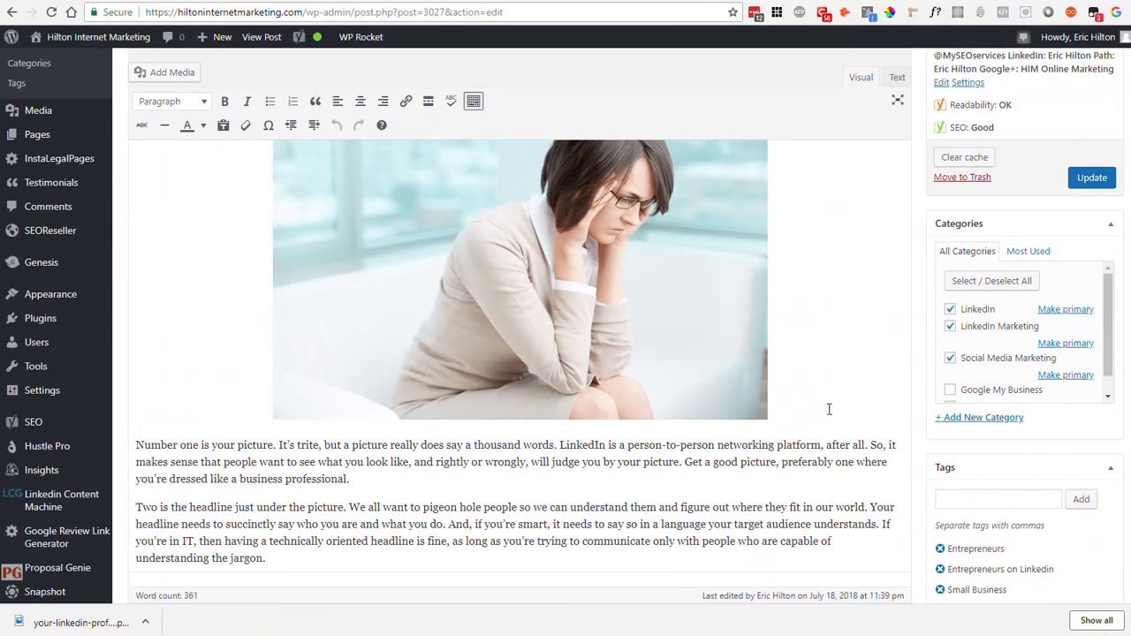
{"action": "scroll", "coordinate": [829, 409], "scroll_direction": "down", "scroll_amount": 2}
{"action": "scroll", "coordinate": [829, 409], "scroll_direction": "up", "scroll_amount": 2}
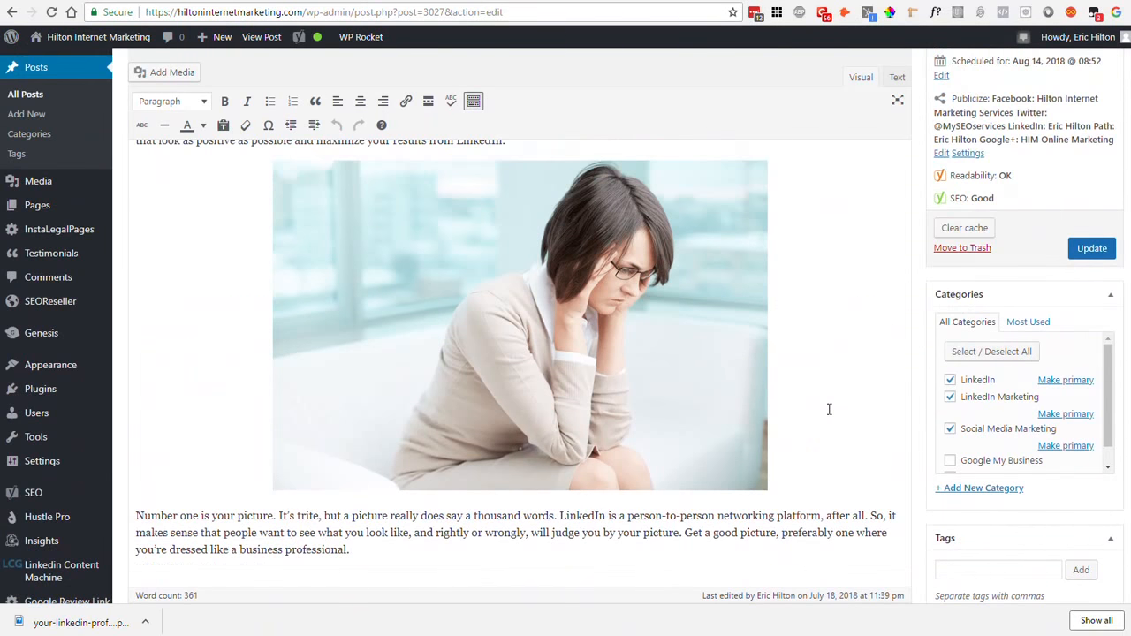
{"action": "scroll", "coordinate": [828, 409], "scroll_direction": "down", "scroll_amount": 1}
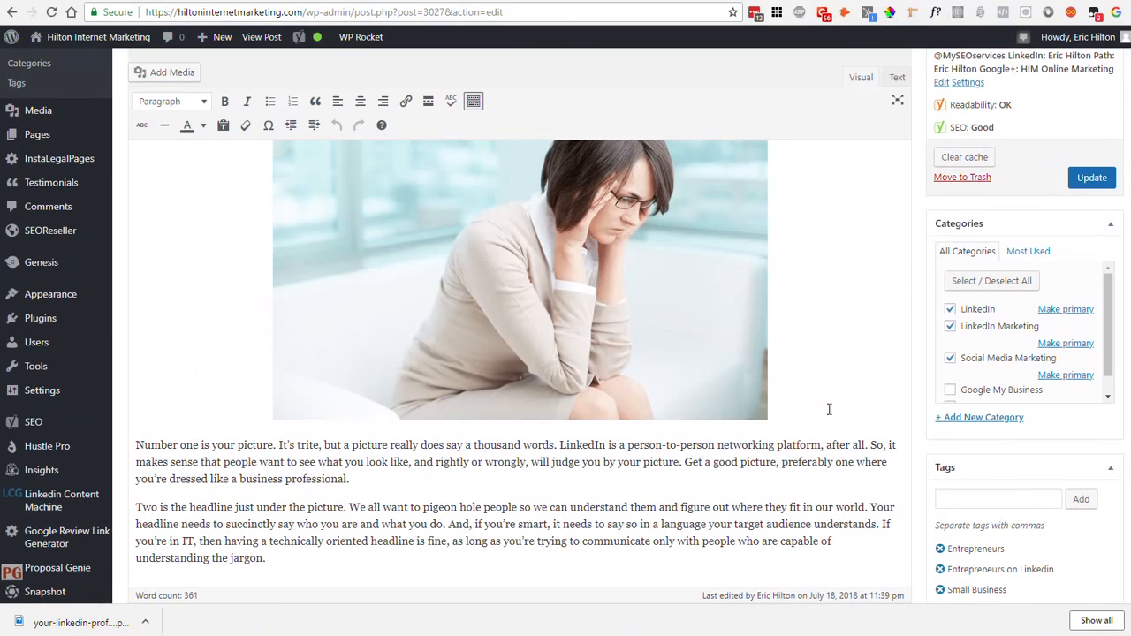
{"action": "scroll", "coordinate": [829, 409], "scroll_direction": "up", "scroll_amount": 2}
{"action": "scroll", "coordinate": [829, 409], "scroll_direction": "down", "scroll_amount": 3}
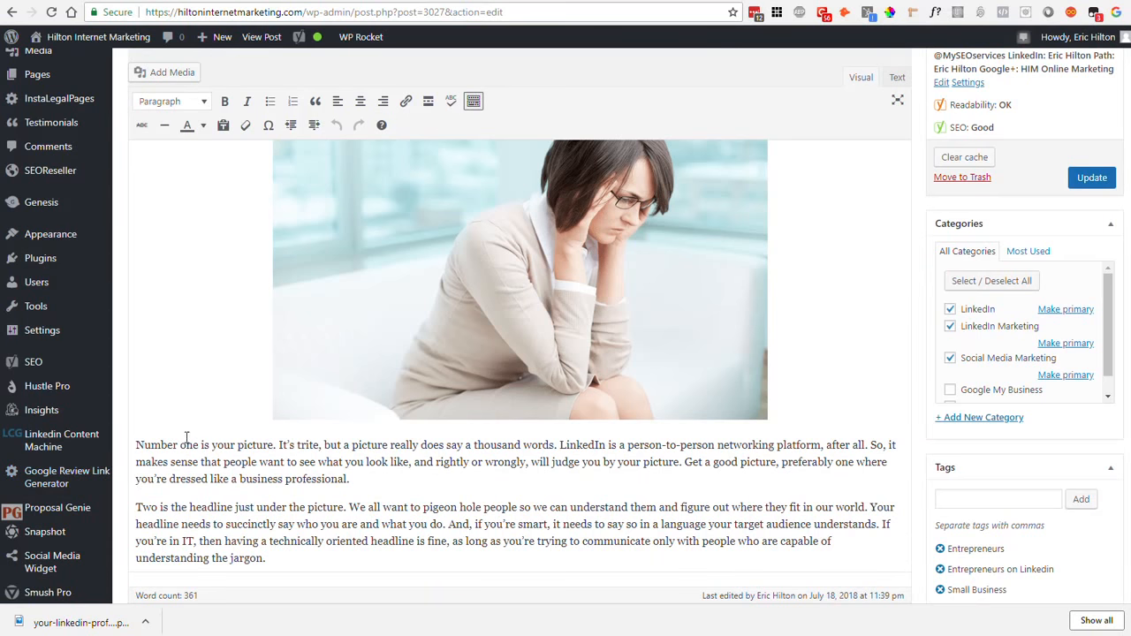
{"action": "scroll", "coordinate": [244, 442], "scroll_direction": "up", "scroll_amount": 3}
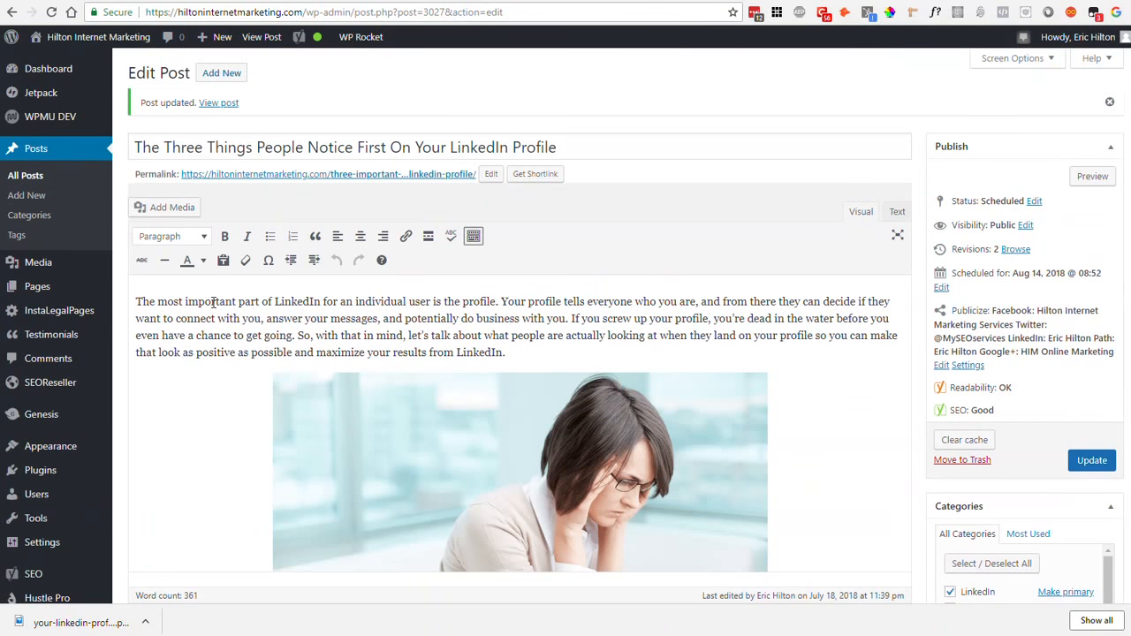
{"action": "scroll", "coordinate": [227, 358], "scroll_direction": "down", "scroll_amount": 5}
{"action": "scroll", "coordinate": [225, 360], "scroll_direction": "up", "scroll_amount": 1}
{"action": "scroll", "coordinate": [217, 459], "scroll_direction": "down", "scroll_amount": 2}
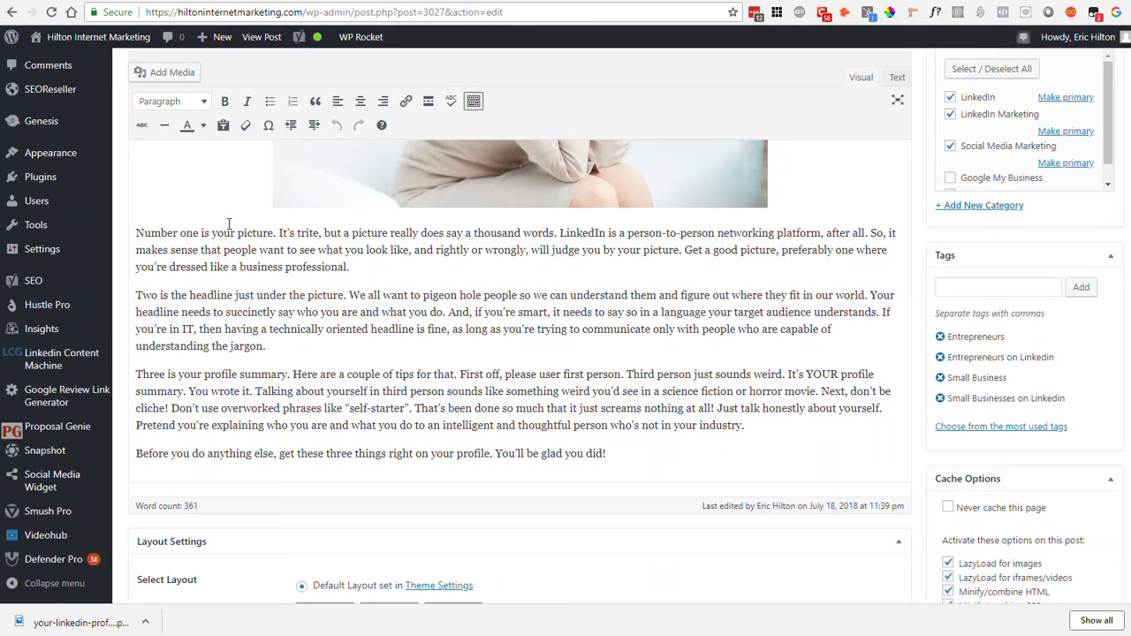
{"action": "scroll", "coordinate": [424, 380], "scroll_direction": "up", "scroll_amount": 3}
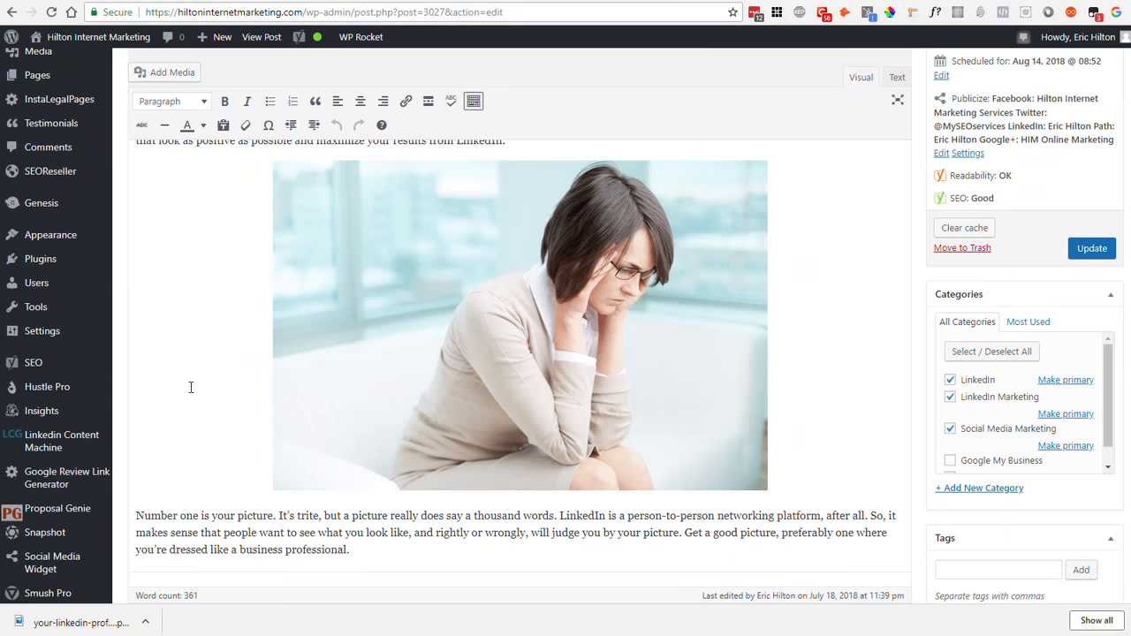
{"action": "scroll", "coordinate": [190, 387], "scroll_direction": "down", "scroll_amount": 2}
{"action": "scroll", "coordinate": [189, 386], "scroll_direction": "up", "scroll_amount": 5}
{"action": "scroll", "coordinate": [176, 534], "scroll_direction": "down", "scroll_amount": 1}
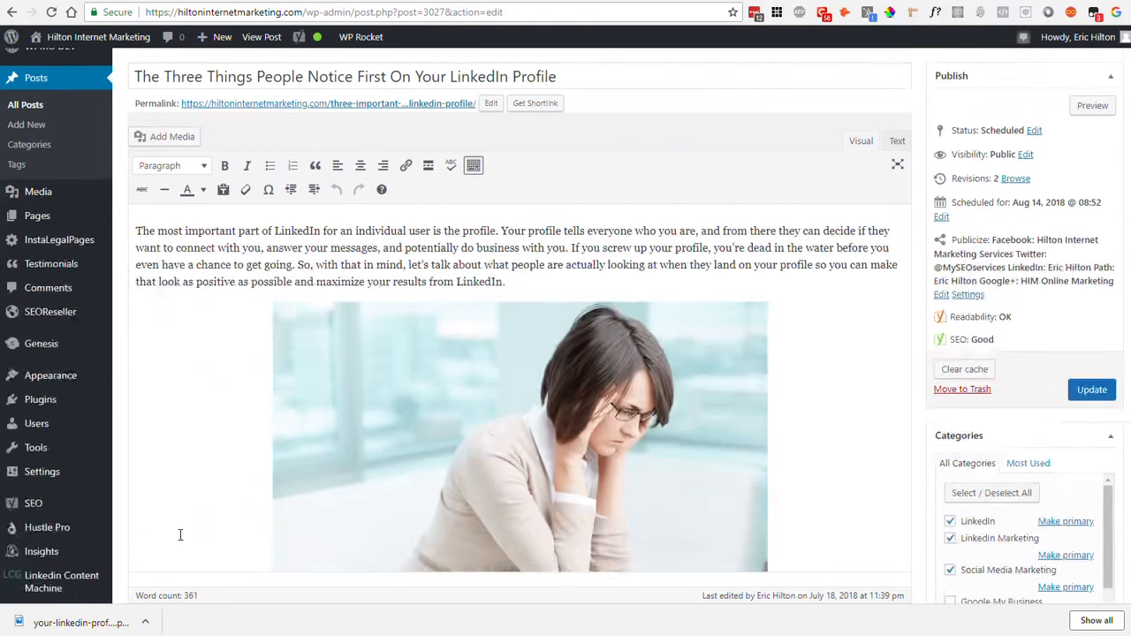
{"action": "scroll", "coordinate": [180, 535], "scroll_direction": "down", "scroll_amount": 2}
{"action": "scroll", "coordinate": [181, 534], "scroll_direction": "down", "scroll_amount": 3}
{"action": "scroll", "coordinate": [180, 534], "scroll_direction": "up", "scroll_amount": 5}
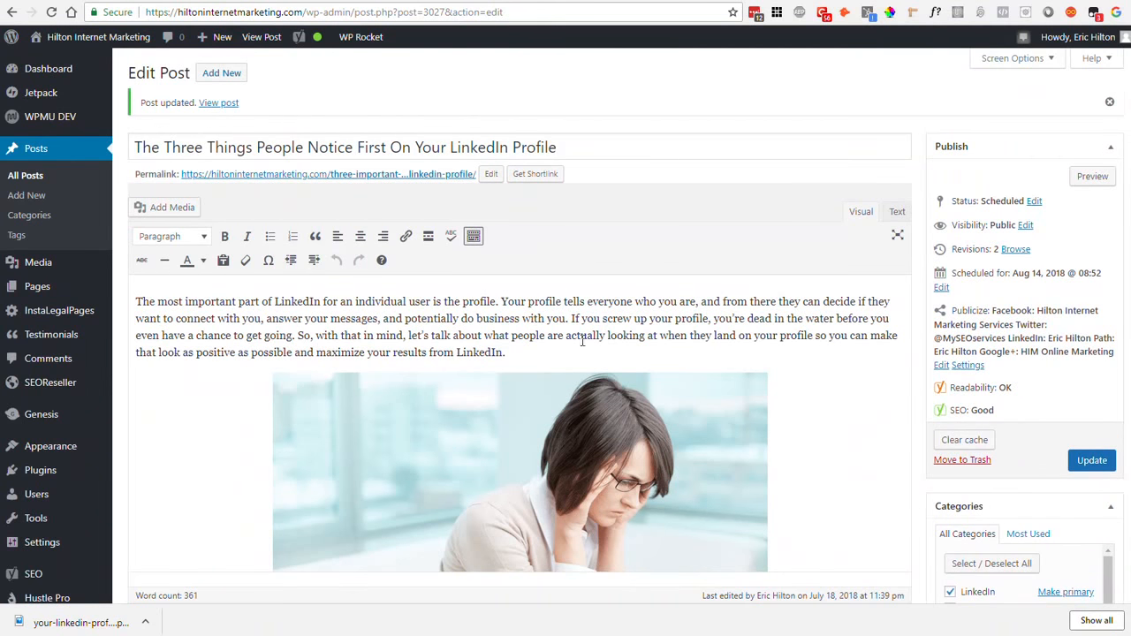
In the post's HTML, start an <h2> tag above the "Two is the headline" paragraph and add <h2>Your LinkedIn Profile Picture</h2> directly below the image
{"action": "left_click", "coordinate": [896, 213]}
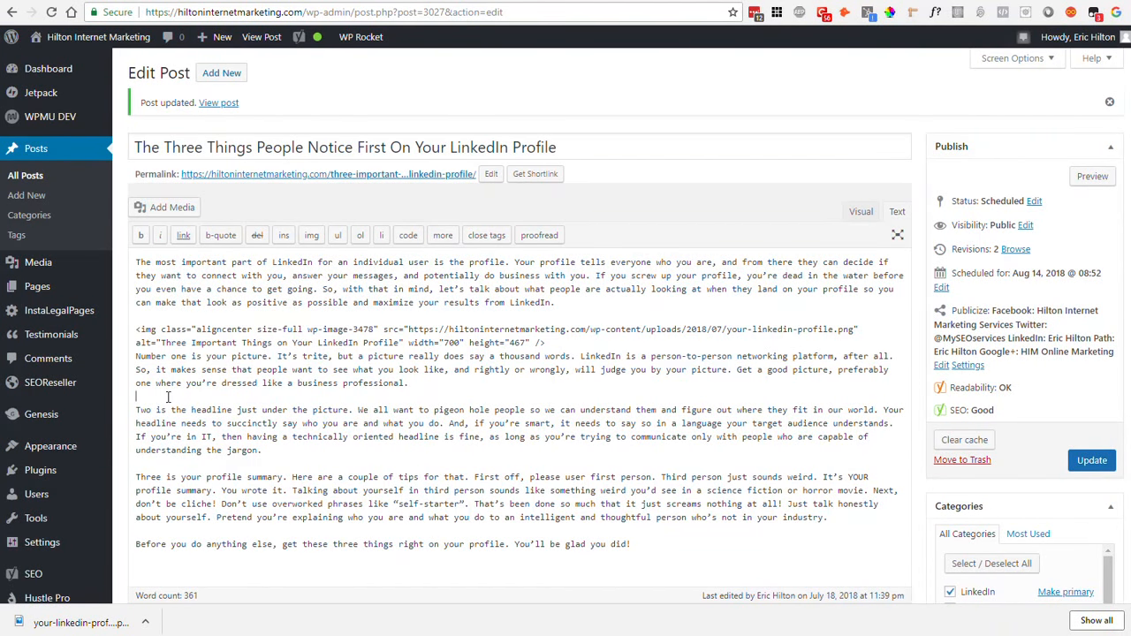
{"action": "type", "text": "h2>"}
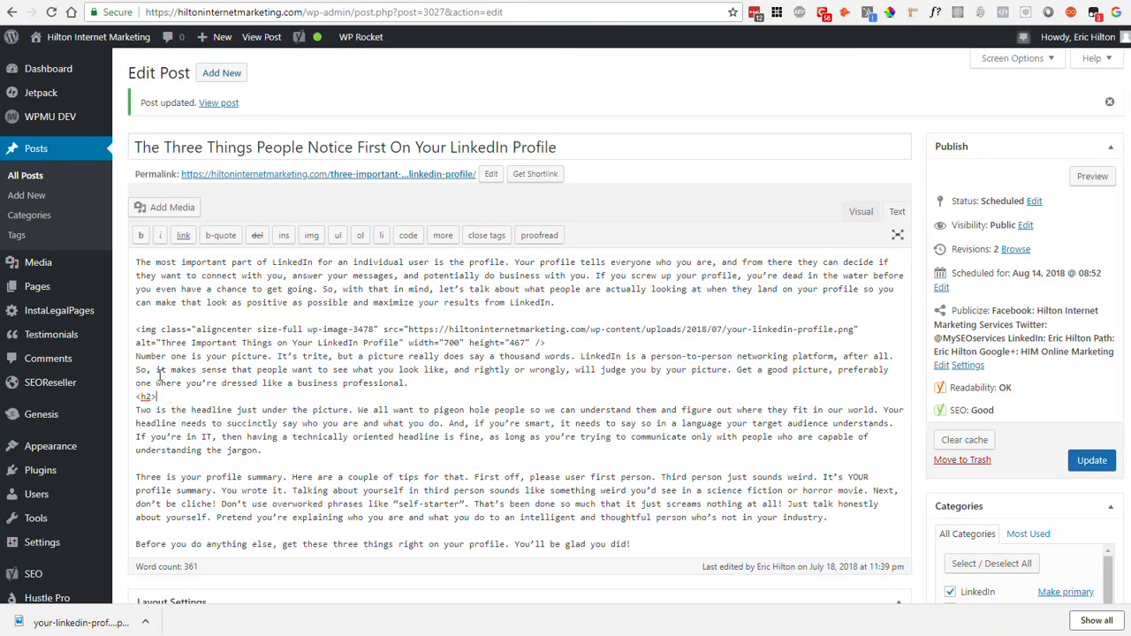
{"action": "left_click", "coordinate": [560, 343]}
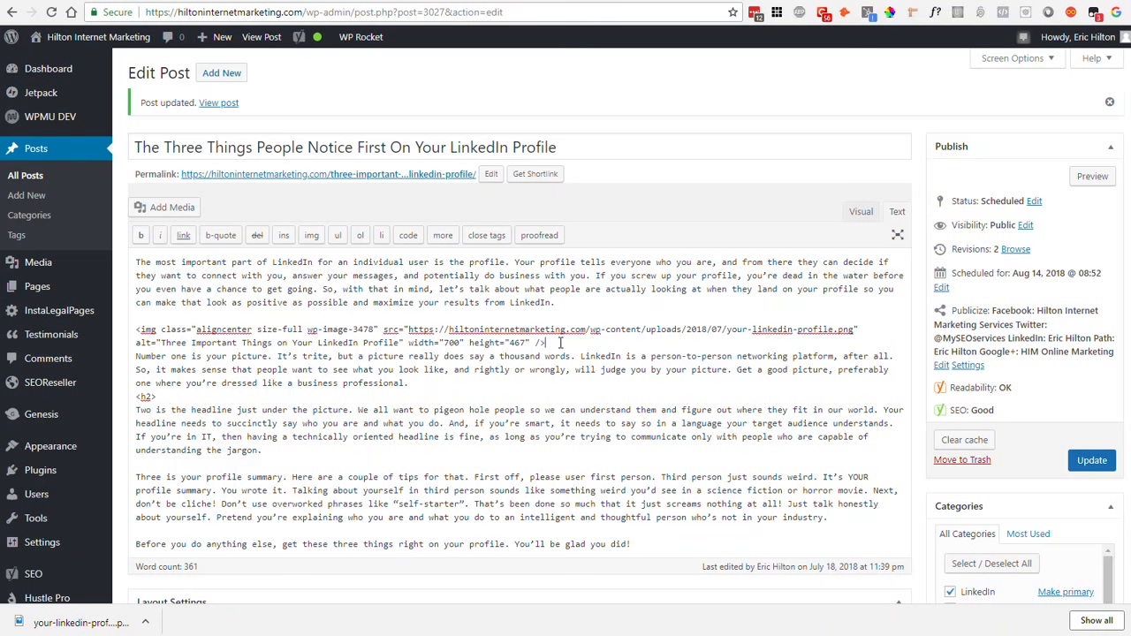
{"action": "key", "text": "Return"}
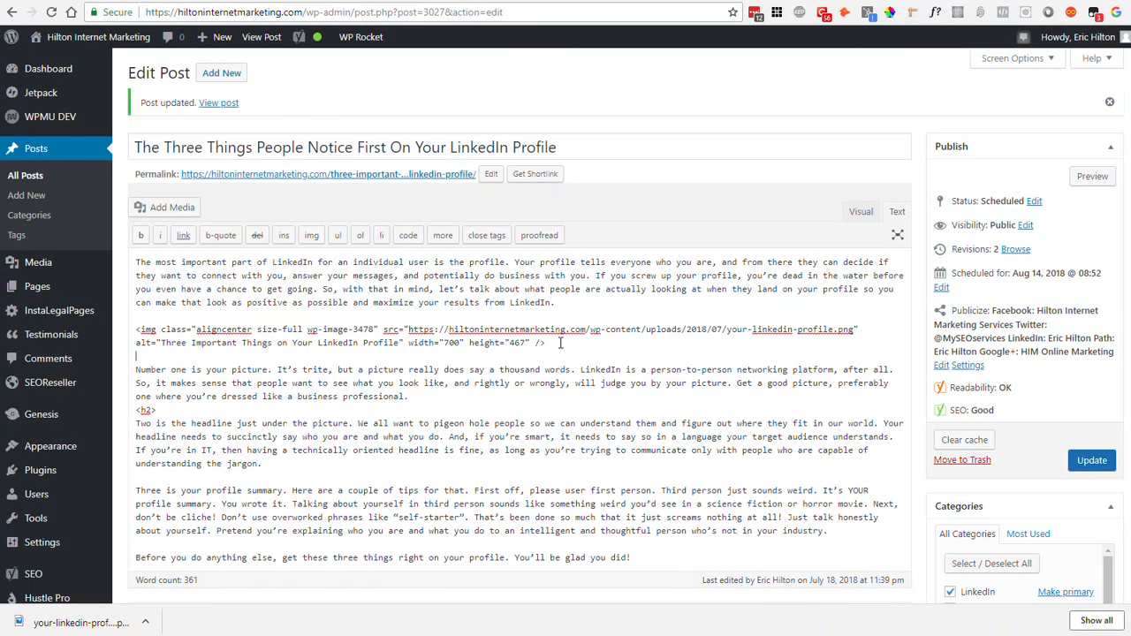
{"action": "type", "text": "<h2"}
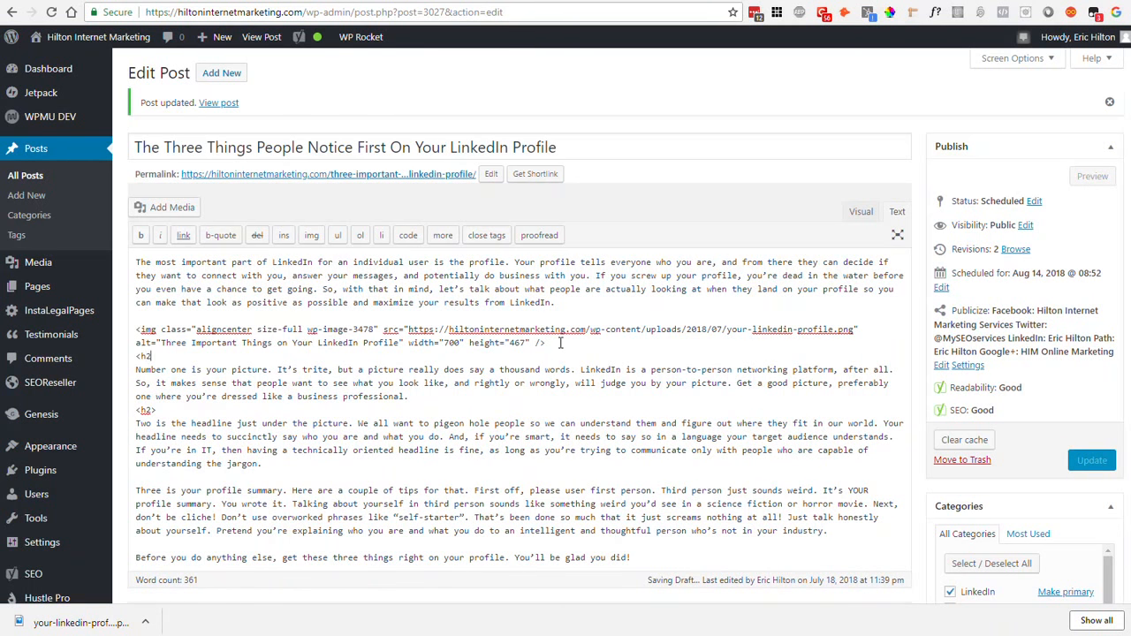
{"action": "type", "text": ">"}
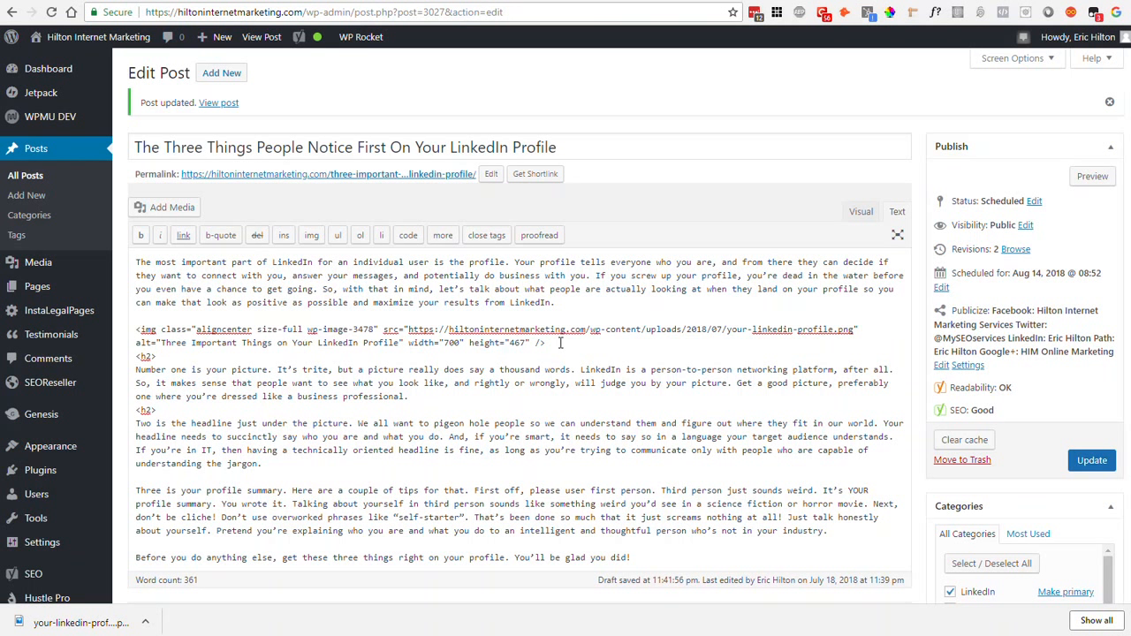
{"action": "type", "text": "Your LinkedIn Profile"}
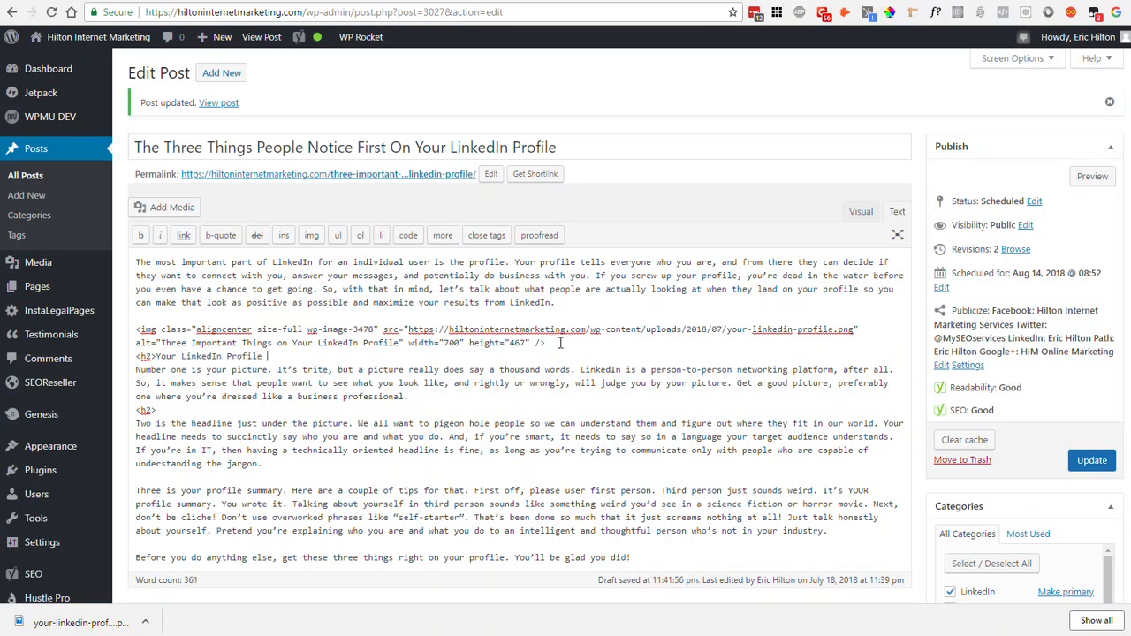
{"action": "type", "text": " Picture</h2>"}
Complete the open h2 tag above the second point as <h2>Your LinkedIn Profile Headline</h2>
{"action": "left_click", "coordinate": [221, 409]}
{"action": "type", "text": "Your Linke"}
{"action": "type", "text": "dIn "}
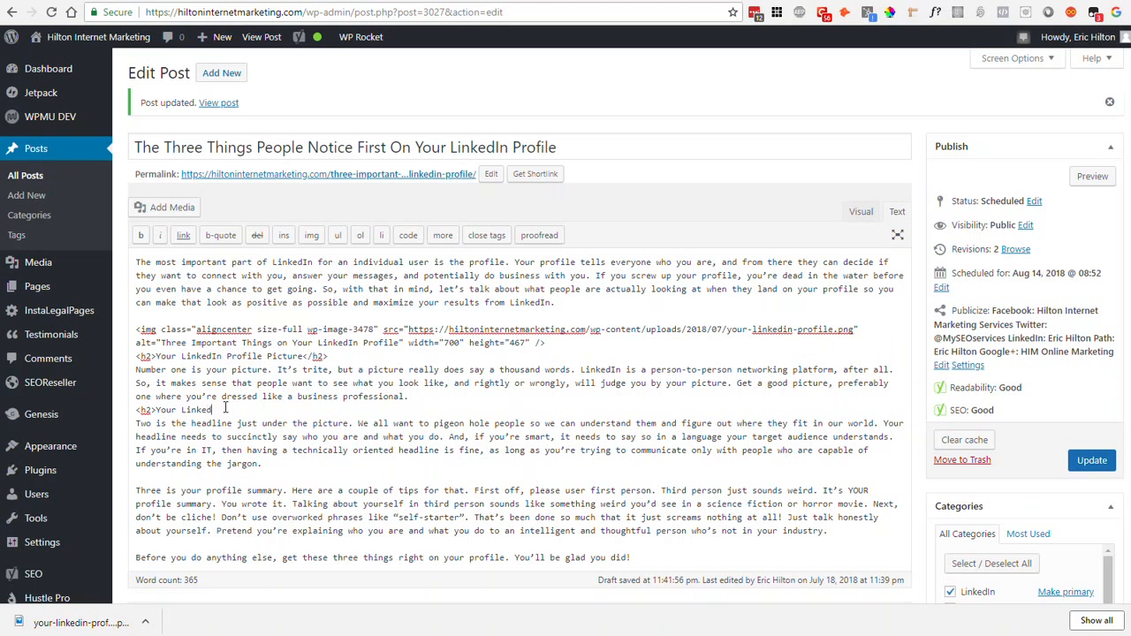
{"action": "type", "text": "Profile"}
{"action": "type", "text": "Headline</h2>"}
Add <h2>Your LinkedIn Profile Summary</h2> above the "Three is your profile summary" paragraph and check the Yoast readability analysis
{"action": "scroll", "coordinate": [235, 463], "scroll_direction": "down", "scroll_amount": 2}
{"action": "left_click", "coordinate": [179, 407]}
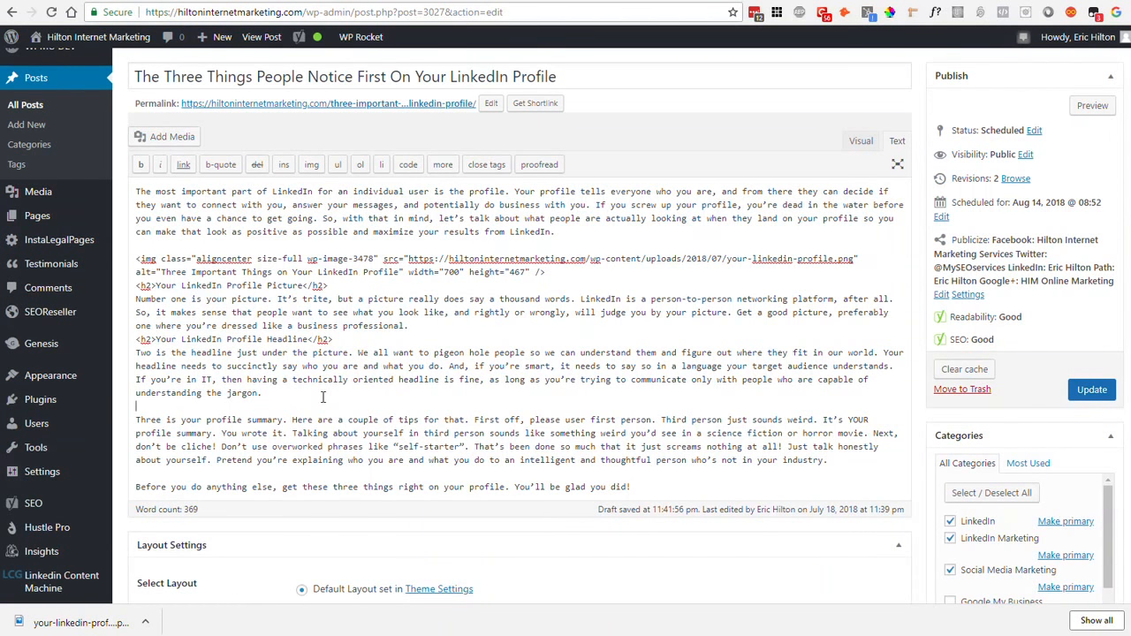
{"action": "type", "text": "<h2>Your"}
{"action": "key", "text": "BackSpace"}
{"action": "key", "text": "BackSpace"}
{"action": "key", "text": "BackSpace"}
{"action": "type", "text": "inkedIn Profile Summa"}
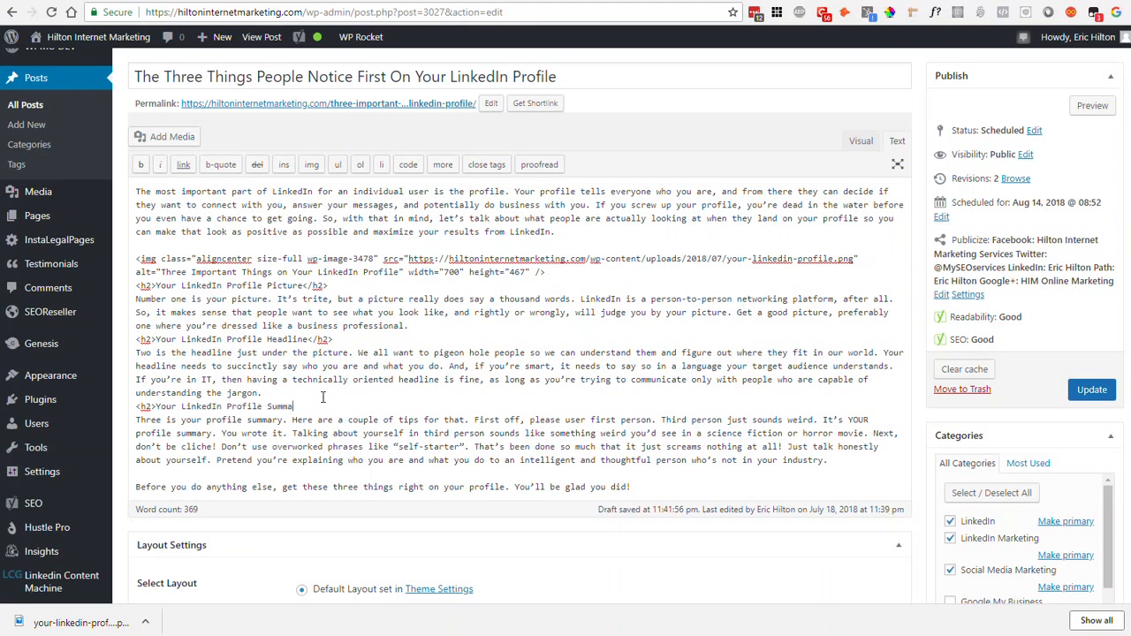
{"action": "type", "text": "ry</h2>"}
{"action": "scroll", "coordinate": [428, 427], "scroll_direction": "down", "scroll_amount": 7}
{"action": "scroll", "coordinate": [424, 463], "scroll_direction": "down", "scroll_amount": 1}
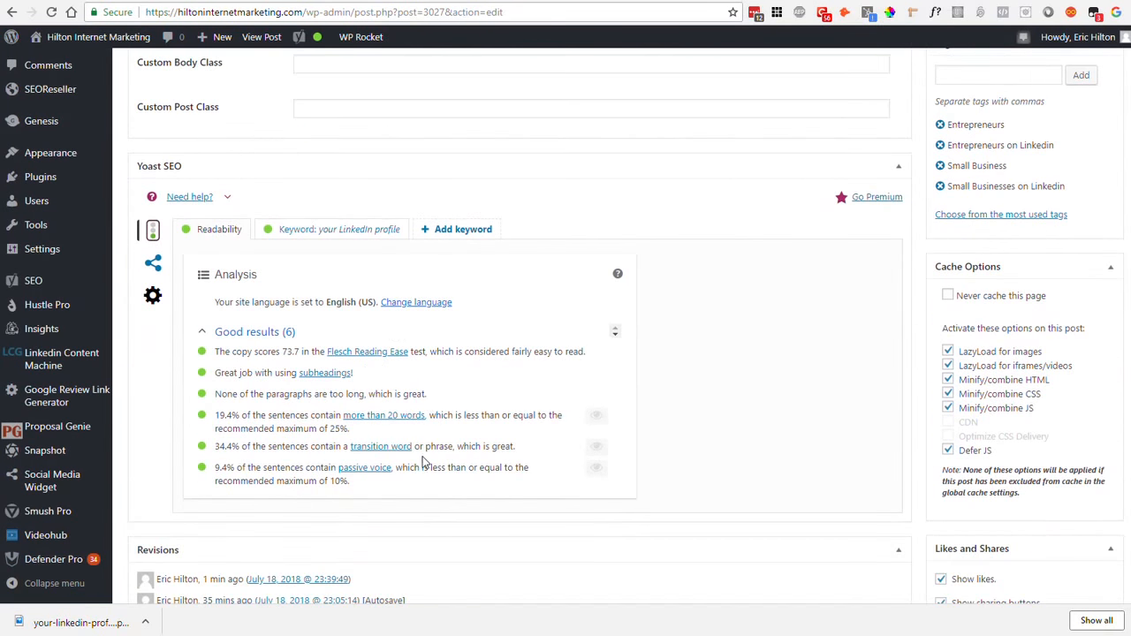
Open Yoast's article on the Flesch Reading Ease test, read its score table, and return to the post editor
{"action": "scroll", "coordinate": [459, 434], "scroll_direction": "down", "scroll_amount": 3}
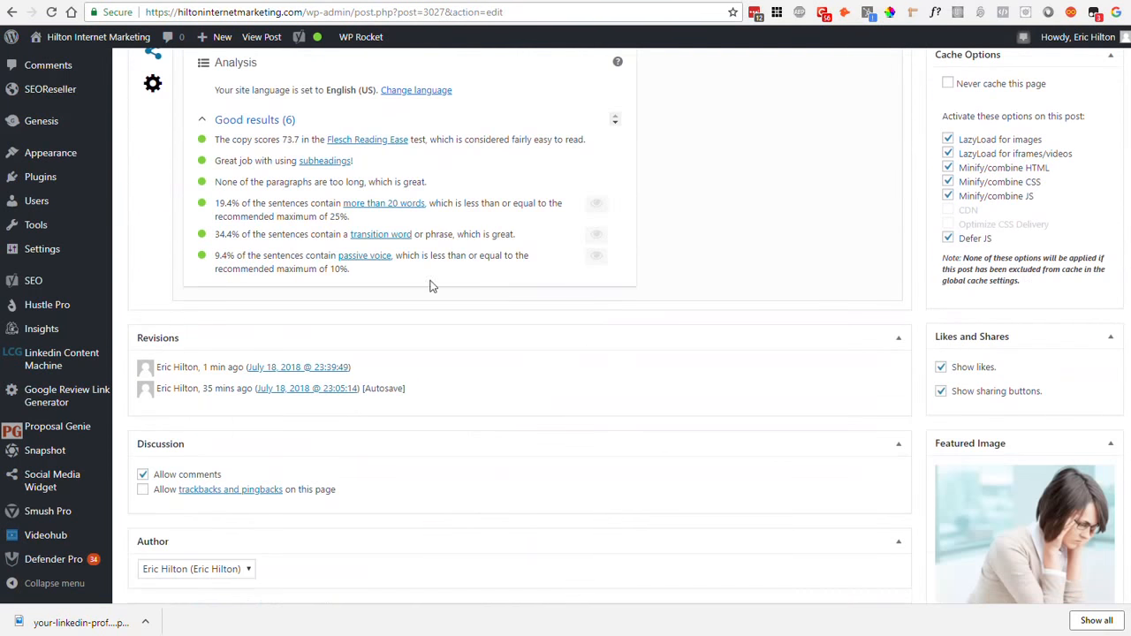
{"action": "scroll", "coordinate": [434, 429], "scroll_direction": "up", "scroll_amount": 2}
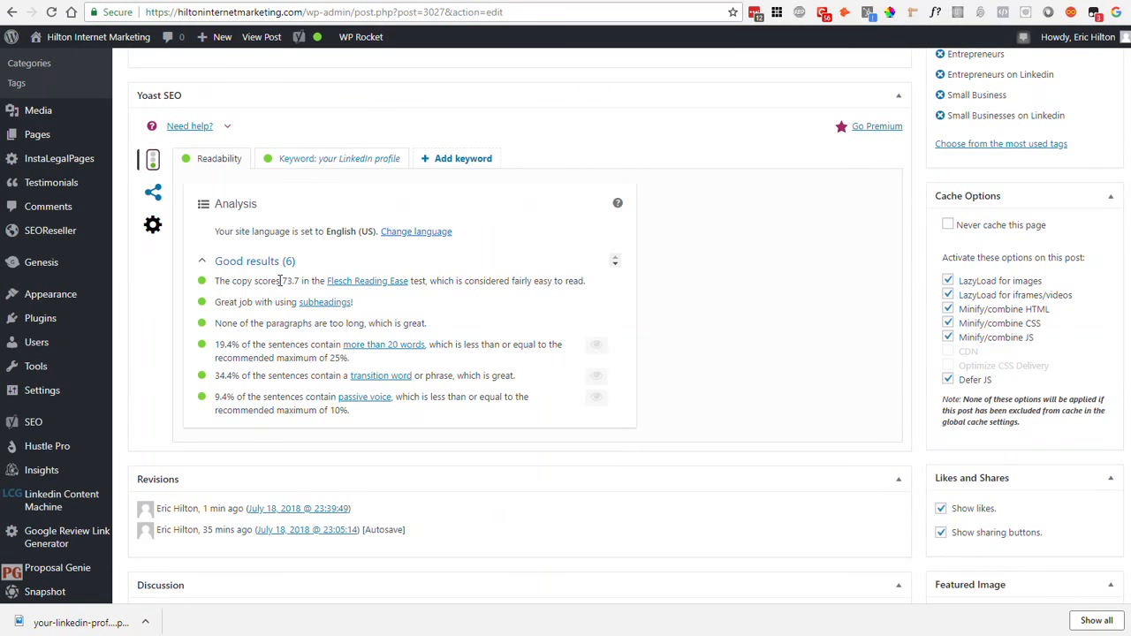
{"action": "left_click", "coordinate": [375, 285]}
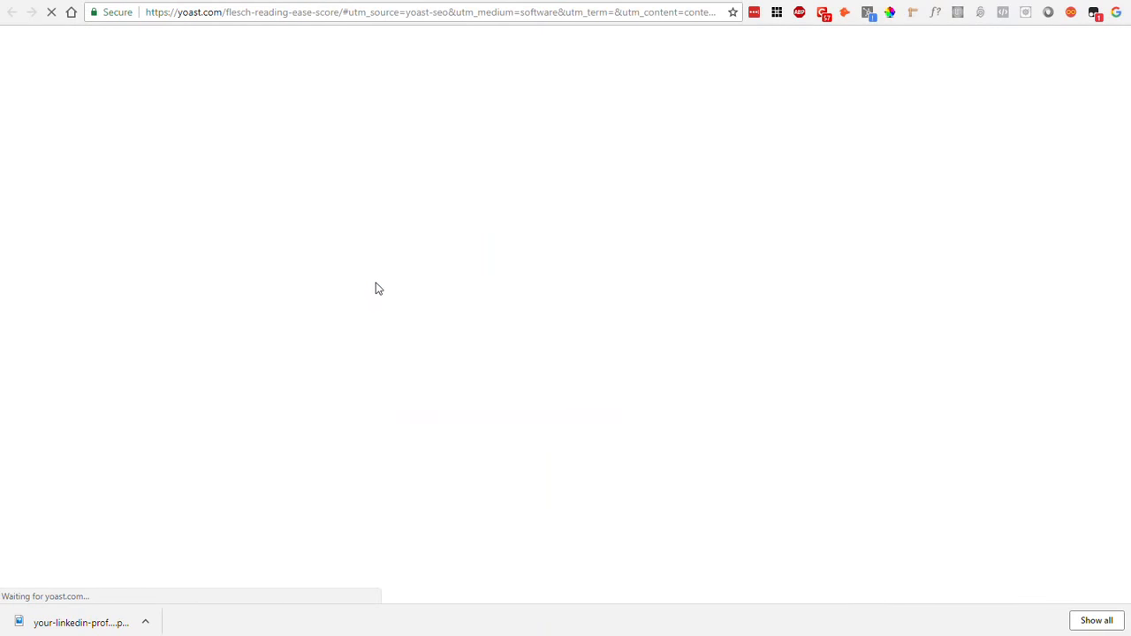
{"action": "scroll", "coordinate": [127, 348], "scroll_direction": "down", "scroll_amount": 3}
{"action": "scroll", "coordinate": [127, 347], "scroll_direction": "down", "scroll_amount": 12}
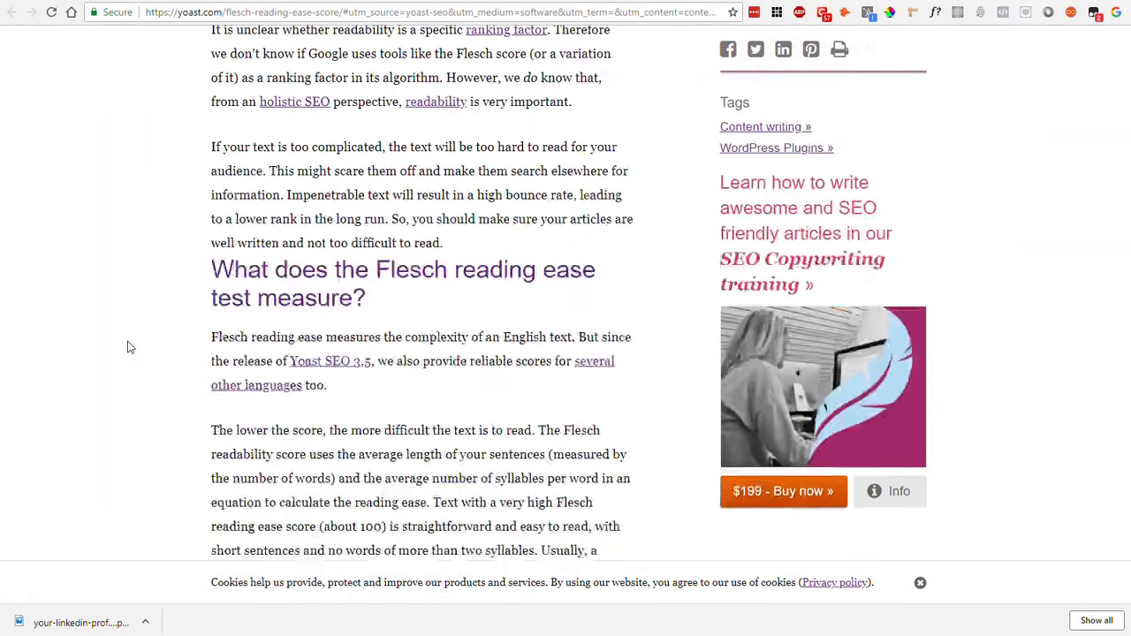
{"action": "scroll", "coordinate": [127, 347], "scroll_direction": "up", "scroll_amount": 1}
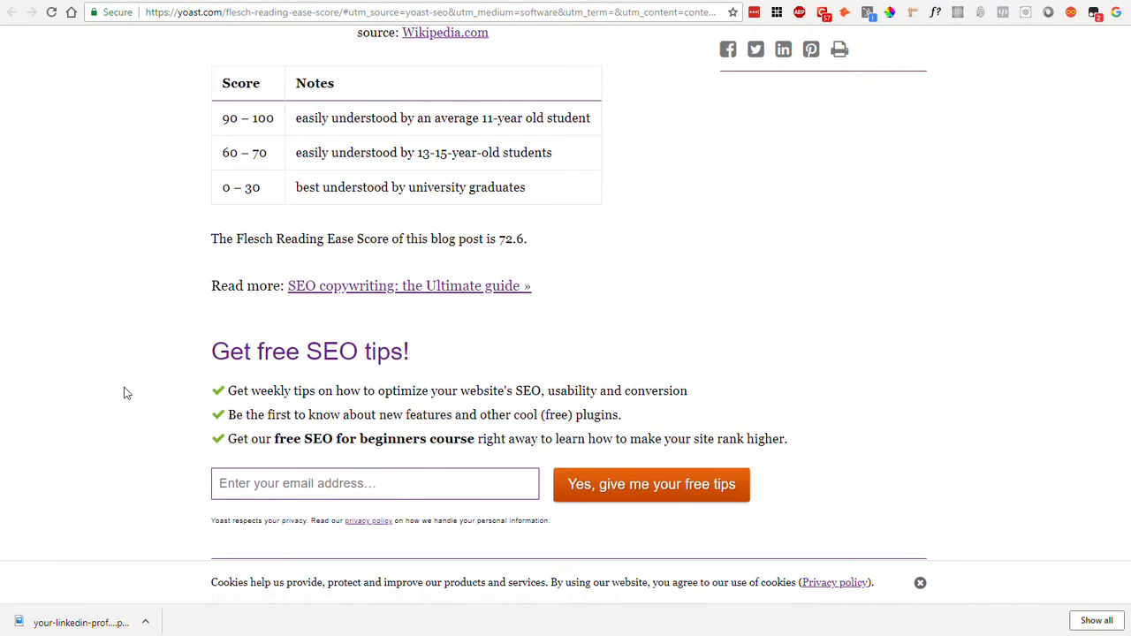
{"action": "scroll", "coordinate": [124, 393], "scroll_direction": "up", "scroll_amount": 1}
{"action": "scroll", "coordinate": [125, 393], "scroll_direction": "up", "scroll_amount": 1}
{"action": "scroll", "coordinate": [125, 393], "scroll_direction": "down", "scroll_amount": 1}
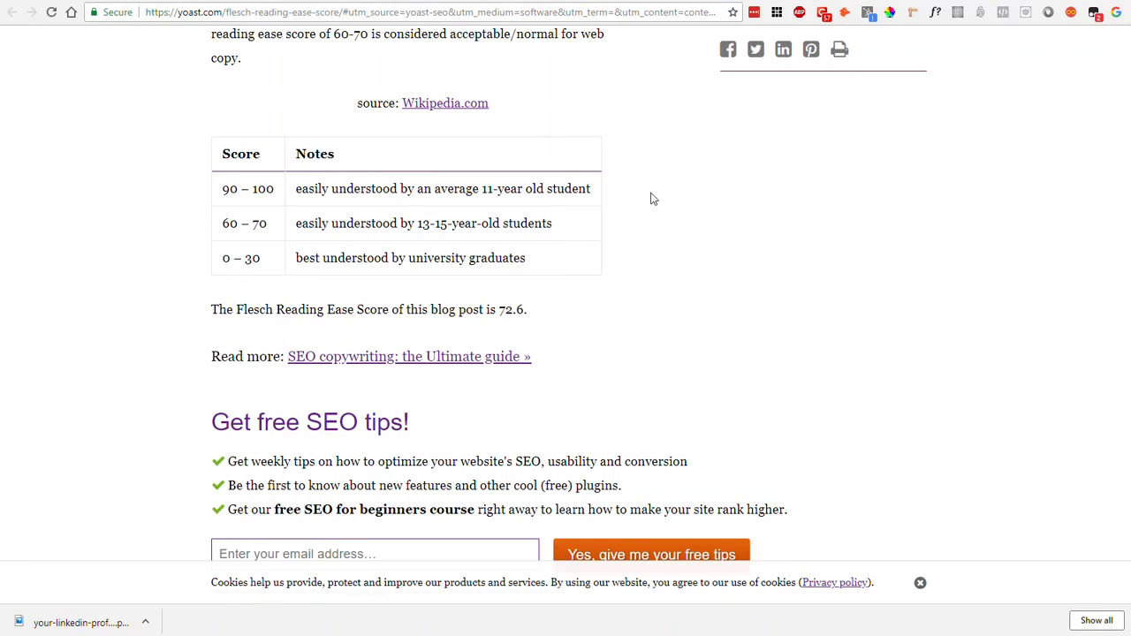
{"action": "scroll", "coordinate": [110, 337], "scroll_direction": "up", "scroll_amount": 3}
{"action": "scroll", "coordinate": [111, 337], "scroll_direction": "down", "scroll_amount": 2}
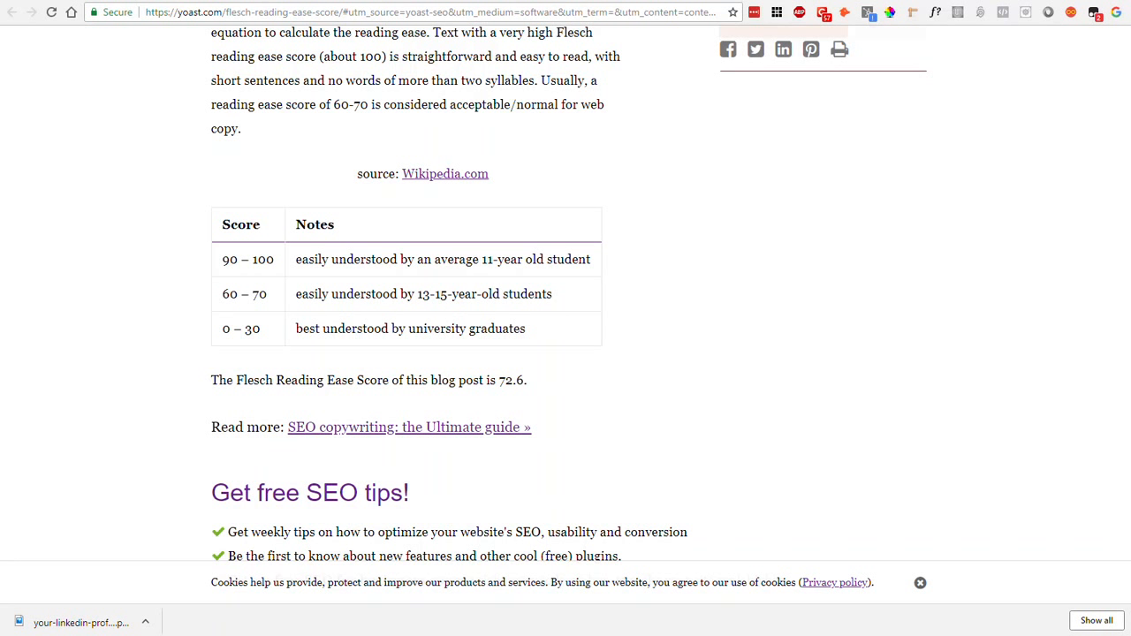
{"action": "key", "text": "ctrl+w"}
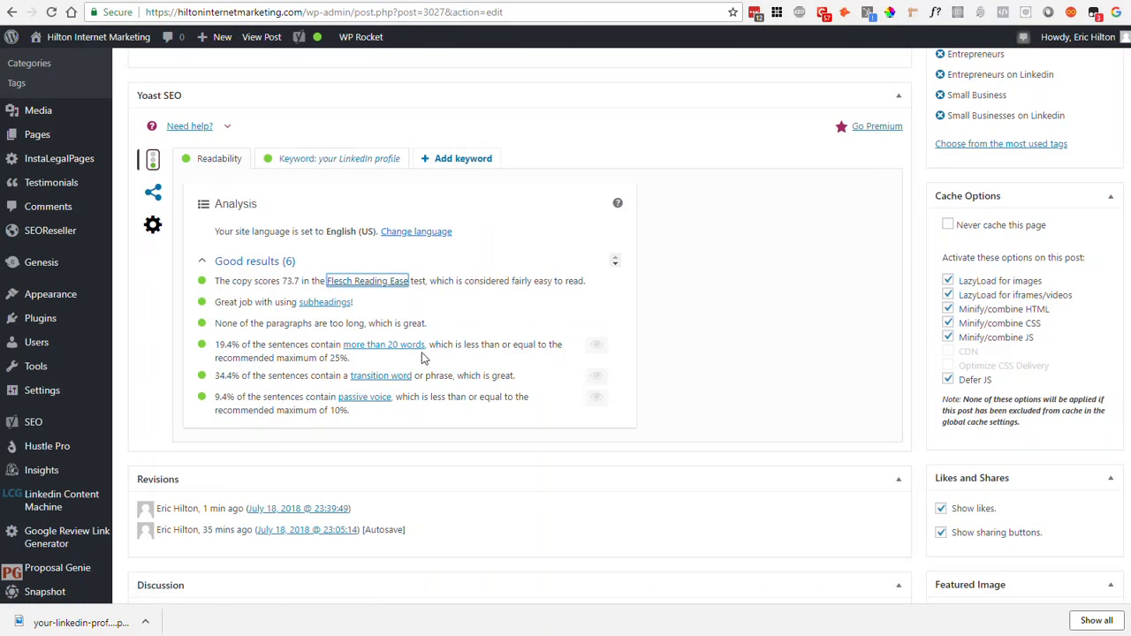
Look over the remaining readability results and show the post in the visual editor
{"action": "scroll", "coordinate": [421, 356], "scroll_direction": "down", "scroll_amount": 2}
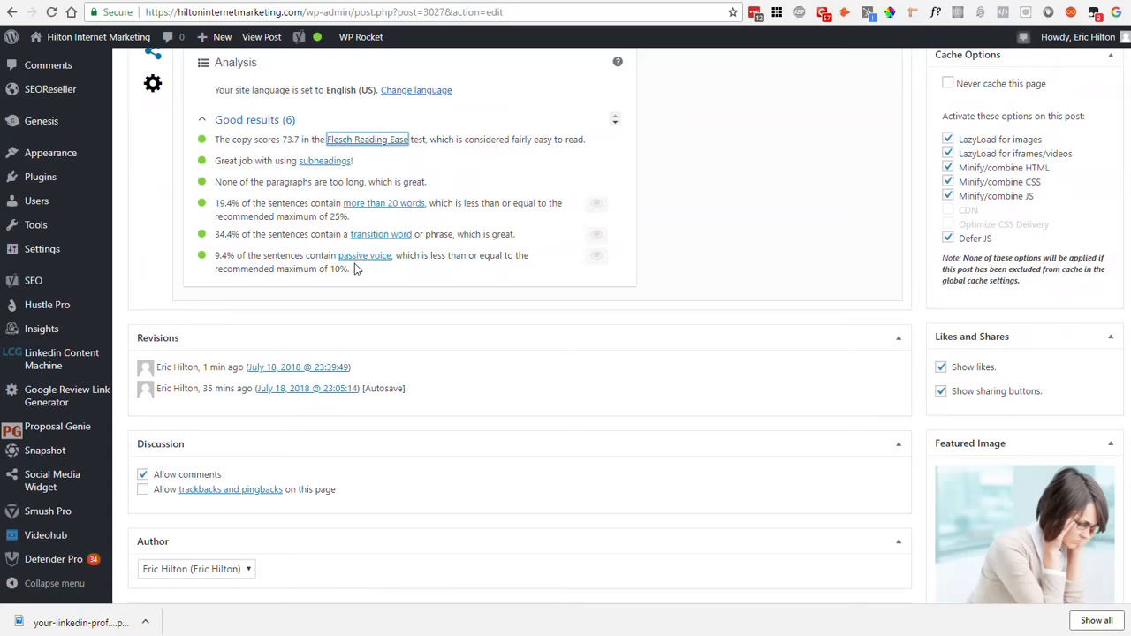
{"action": "scroll", "coordinate": [253, 265], "scroll_direction": "up", "scroll_amount": 2}
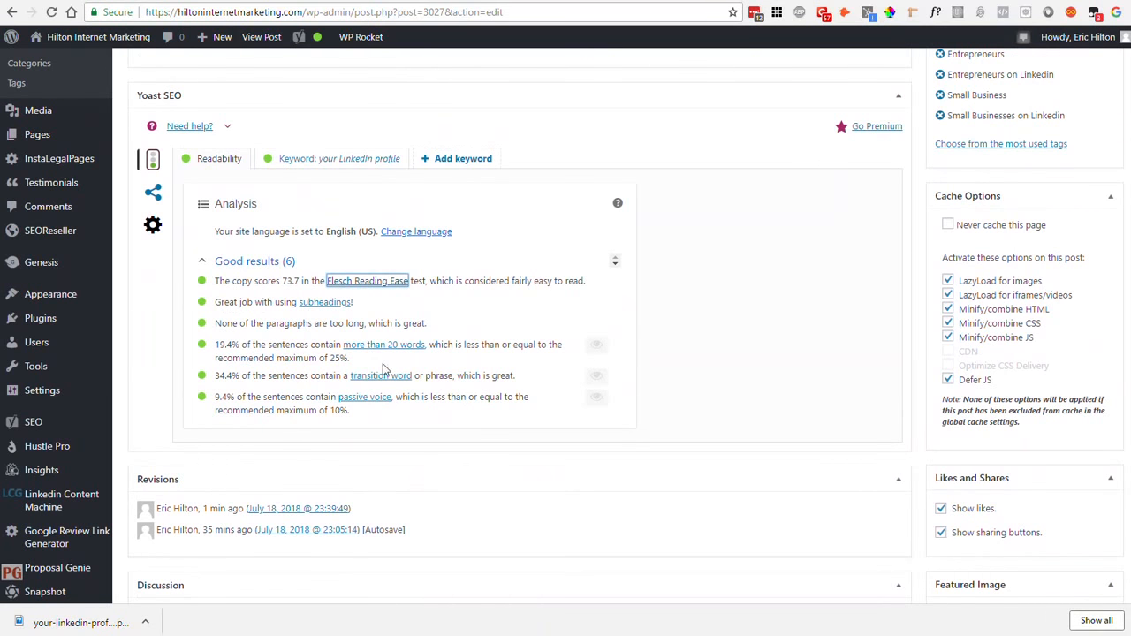
{"action": "scroll", "coordinate": [414, 364], "scroll_direction": "down", "scroll_amount": 1}
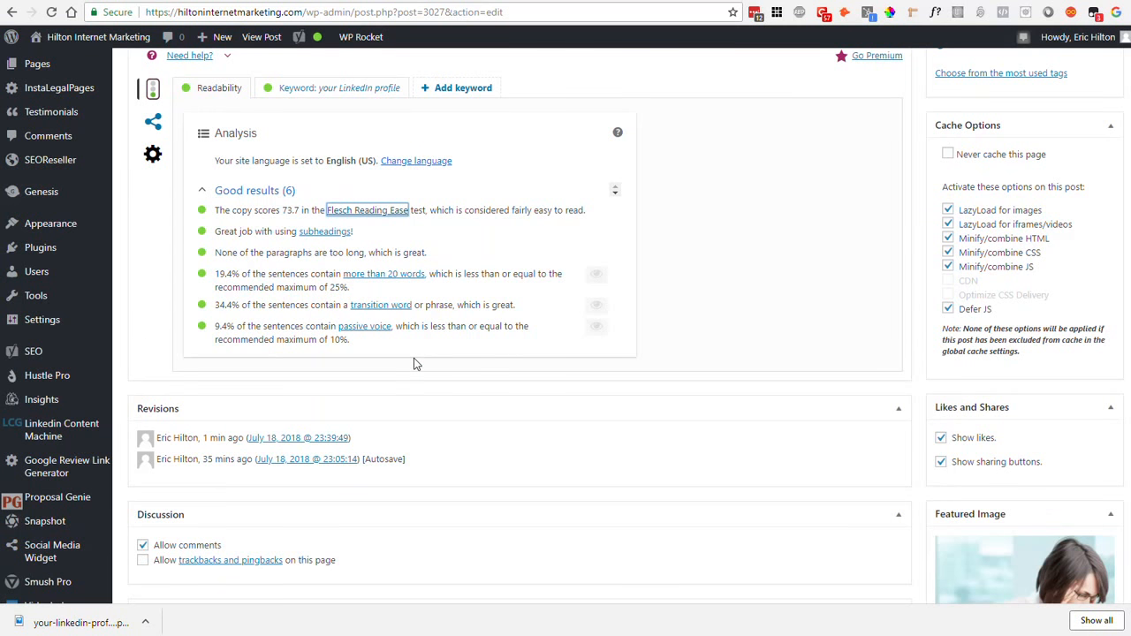
{"action": "scroll", "coordinate": [753, 392], "scroll_direction": "up", "scroll_amount": 3}
{"action": "scroll", "coordinate": [752, 393], "scroll_direction": "up", "scroll_amount": 10}
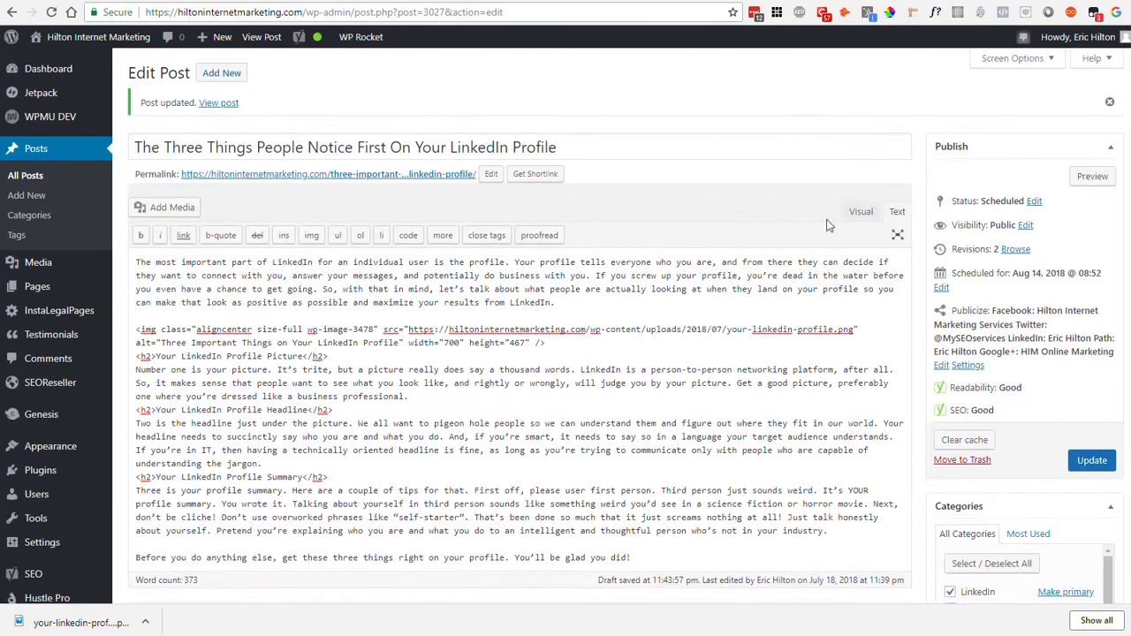
{"action": "left_click", "coordinate": [861, 213]}
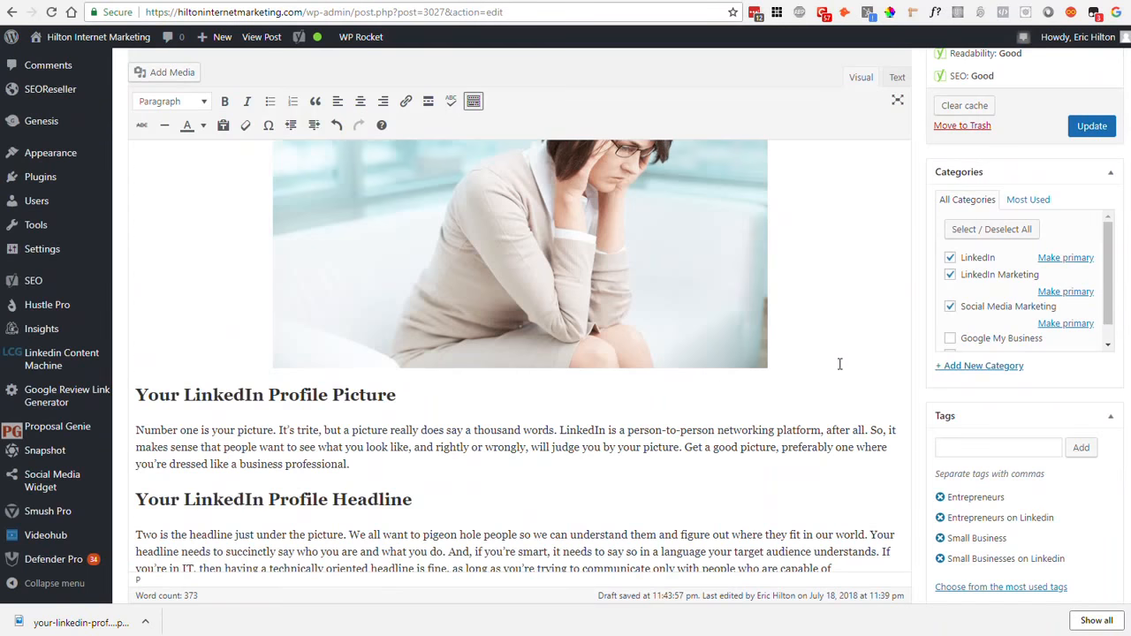
Highlight the passive voice sentences from the readability analysis and examine them in the post
{"action": "scroll", "coordinate": [840, 364], "scroll_direction": "down", "scroll_amount": 10}
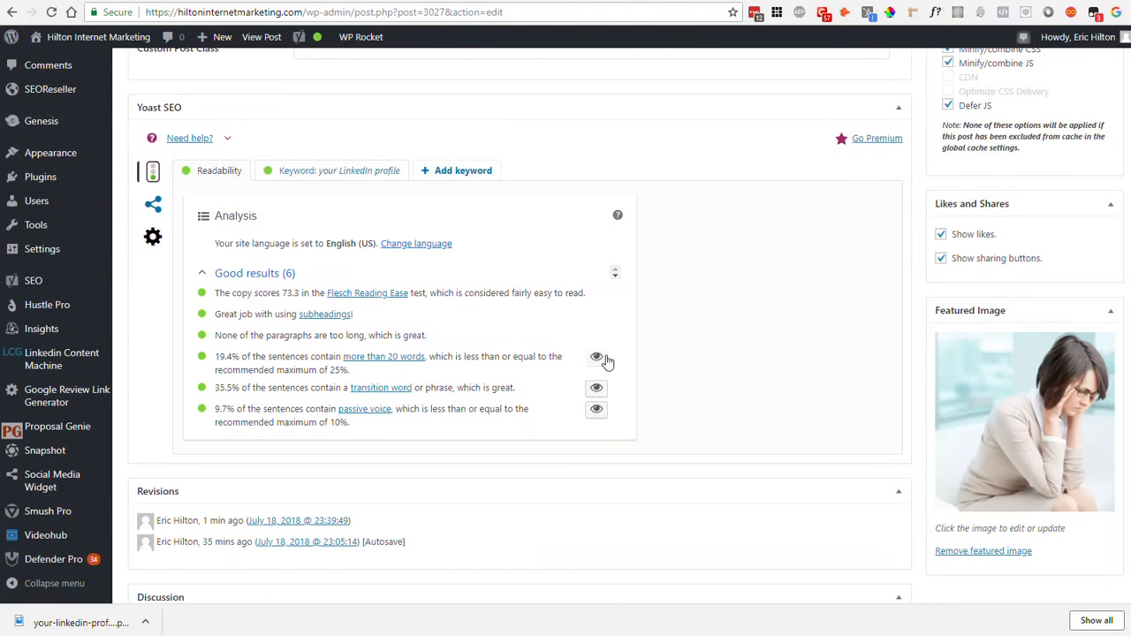
{"action": "left_click", "coordinate": [597, 411]}
{"action": "scroll", "coordinate": [701, 429], "scroll_direction": "up", "scroll_amount": 3}
{"action": "scroll", "coordinate": [701, 430], "scroll_direction": "up", "scroll_amount": 6}
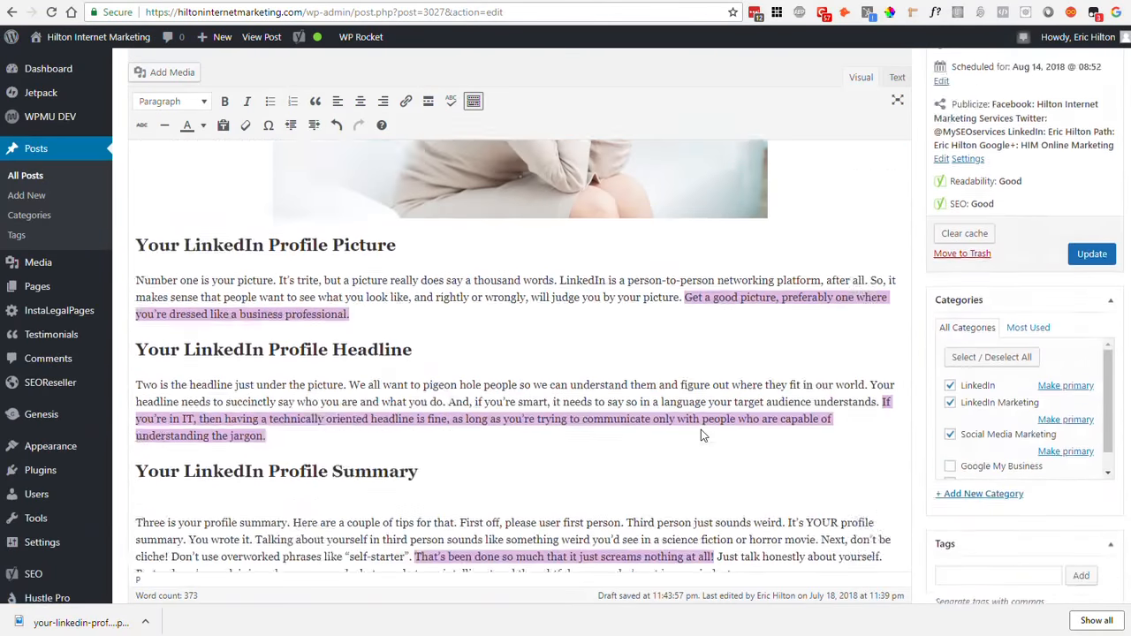
{"action": "scroll", "coordinate": [653, 465], "scroll_direction": "down", "scroll_amount": 9}
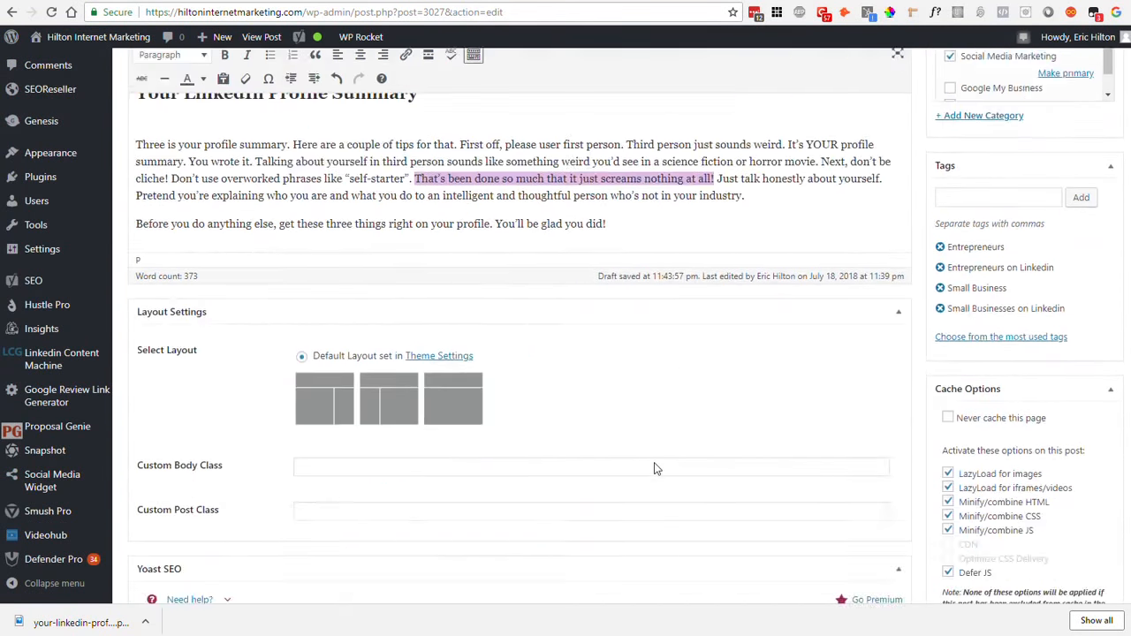
Turn off the passive voice highlighting and look through the post text with its subheadings
{"action": "left_click", "coordinate": [596, 340]}
{"action": "scroll", "coordinate": [697, 366], "scroll_direction": "up", "scroll_amount": 9}
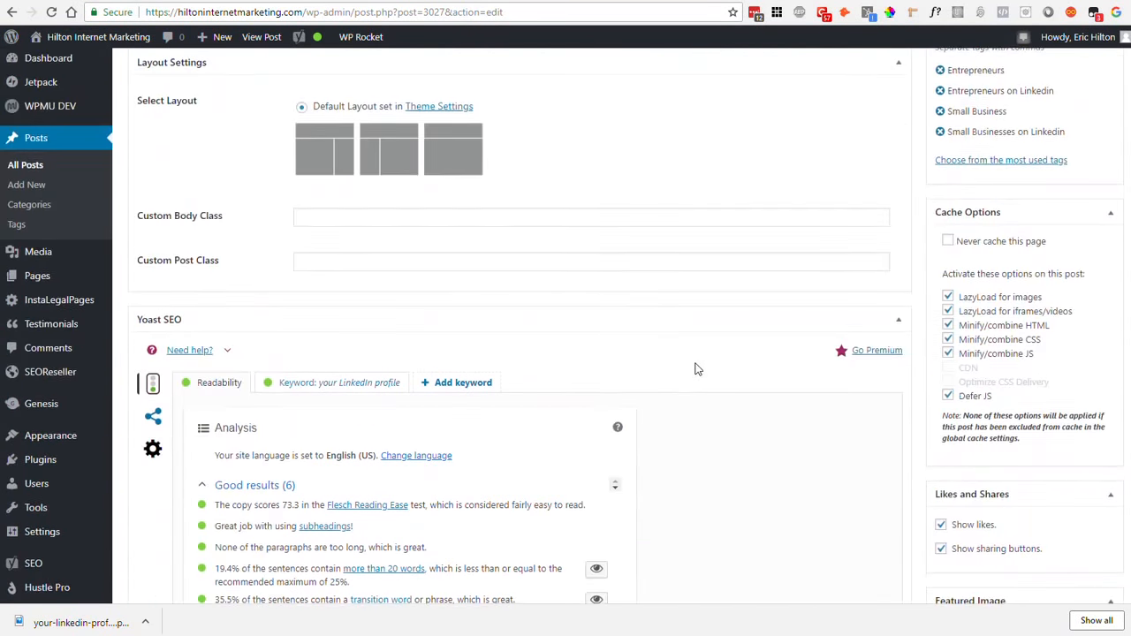
{"action": "scroll", "coordinate": [683, 422], "scroll_direction": "up", "scroll_amount": 4}
{"action": "scroll", "coordinate": [683, 424], "scroll_direction": "down", "scroll_amount": 12}
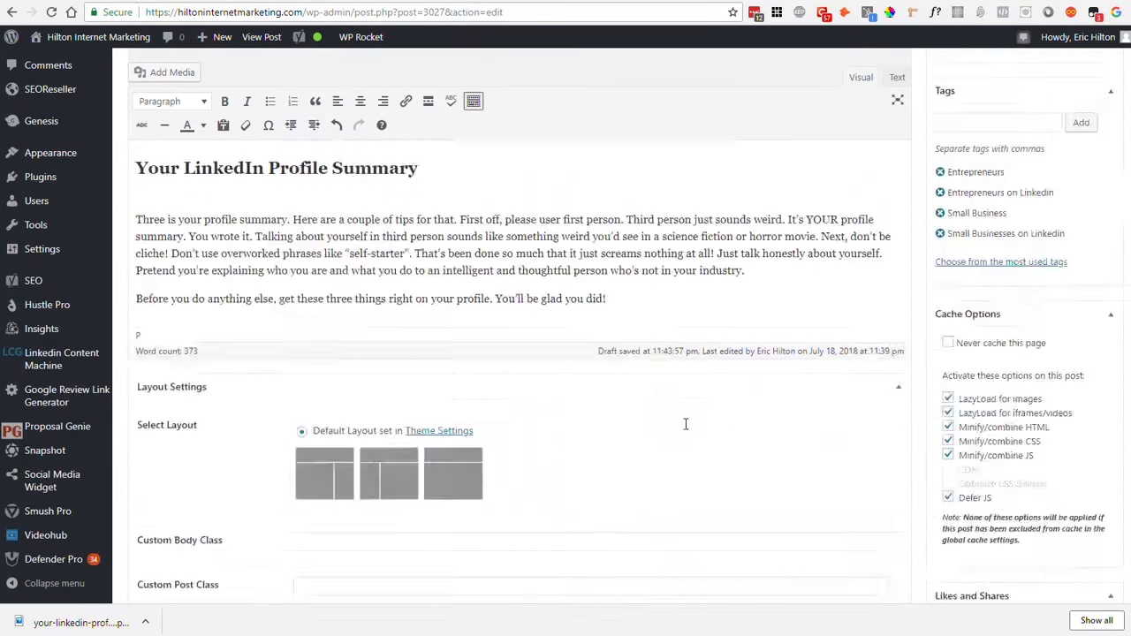
{"action": "scroll", "coordinate": [686, 429], "scroll_direction": "up", "scroll_amount": 15}
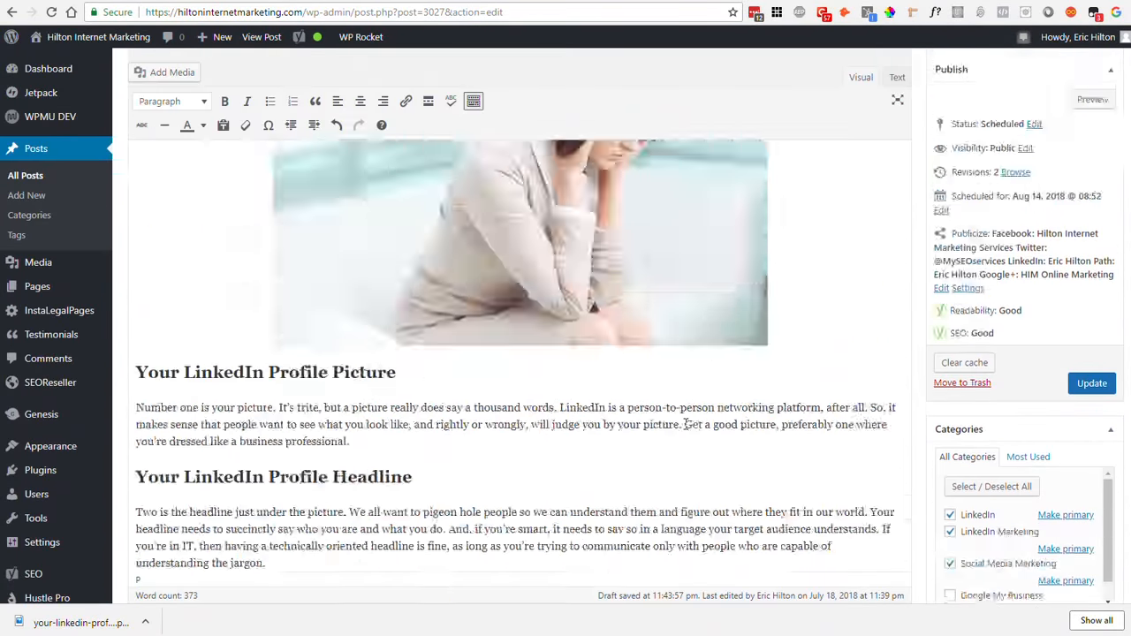
{"action": "scroll", "coordinate": [685, 426], "scroll_direction": "down", "scroll_amount": 15}
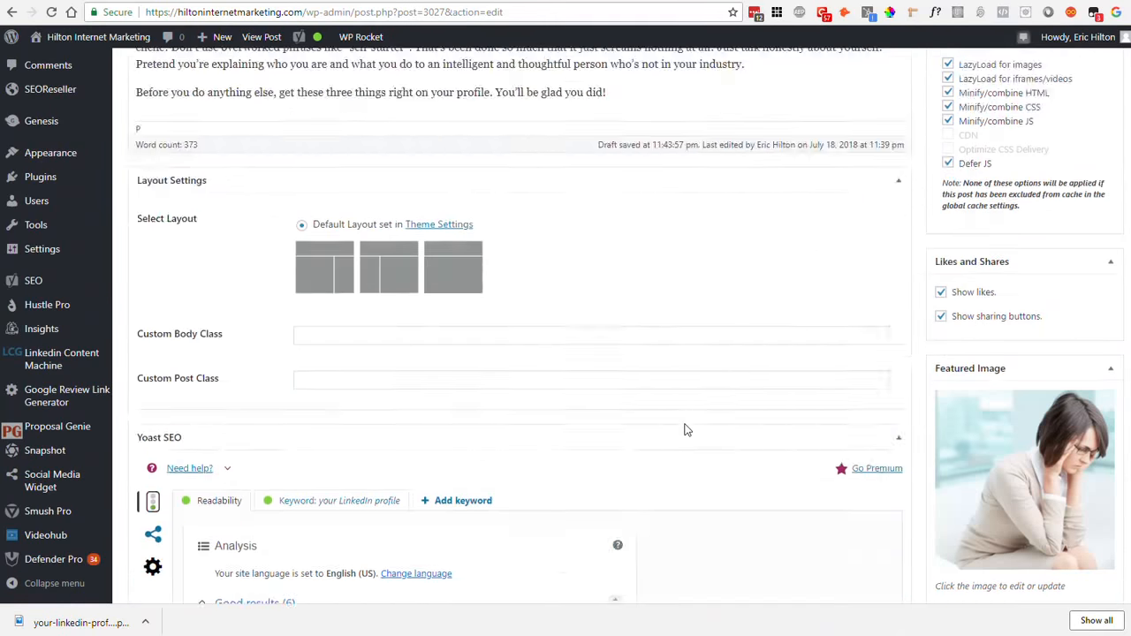
Review the Yoast analysis for the focus keyword "your LinkedIn profile" and go back to the post's opening
{"action": "left_click", "coordinate": [329, 221]}
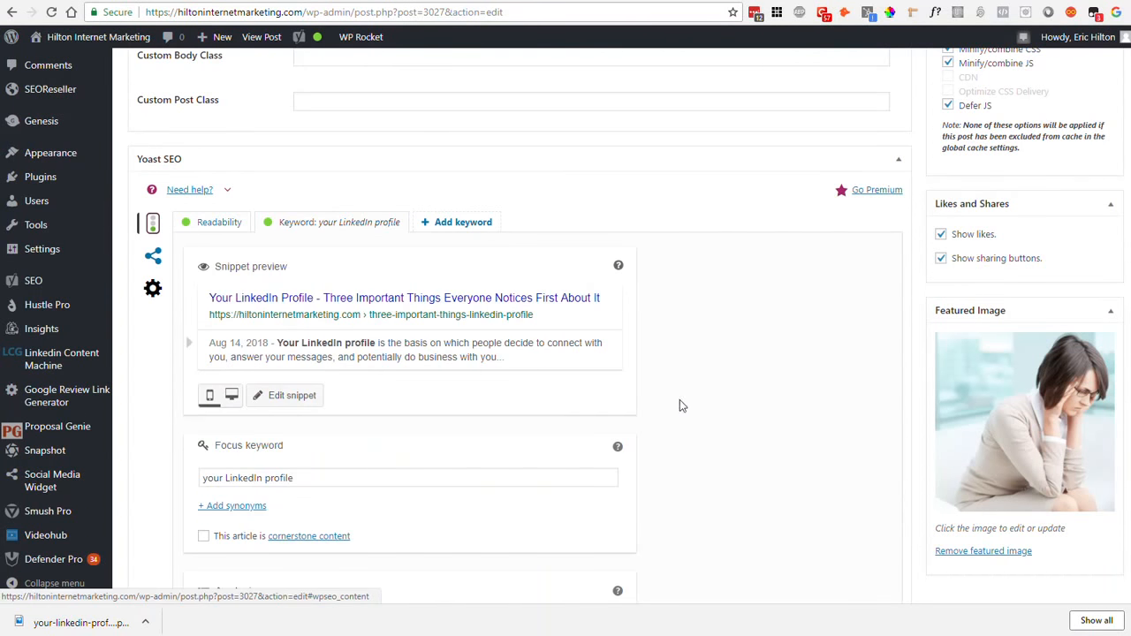
{"action": "scroll", "coordinate": [752, 415], "scroll_direction": "down", "scroll_amount": 5}
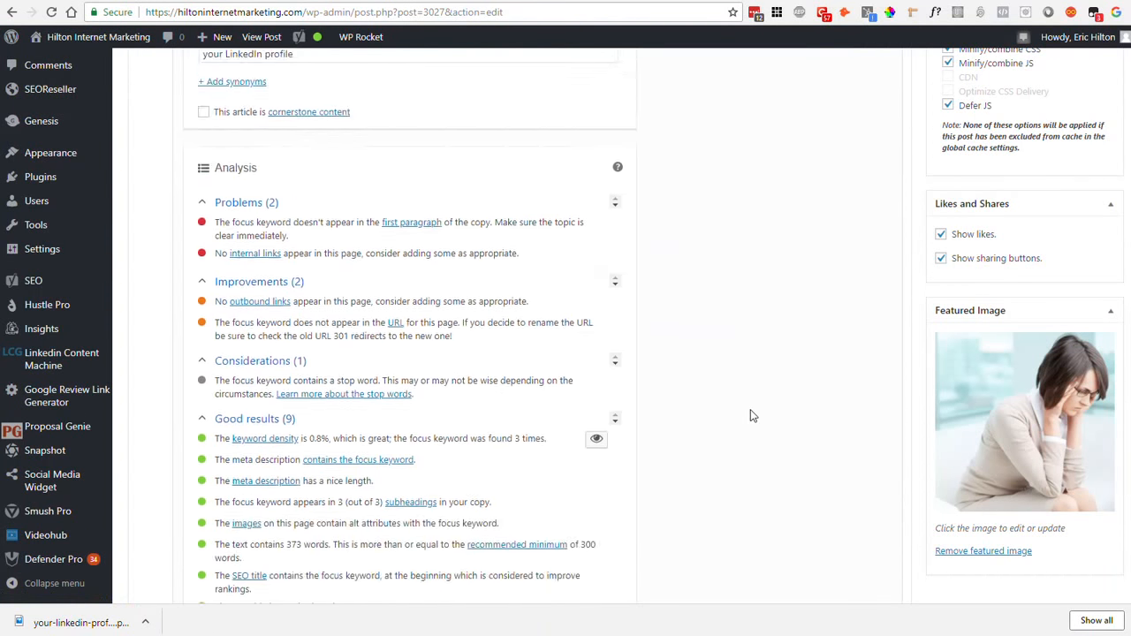
{"action": "scroll", "coordinate": [751, 415], "scroll_direction": "up", "scroll_amount": 10}
{"action": "scroll", "coordinate": [750, 409], "scroll_direction": "up", "scroll_amount": 10}
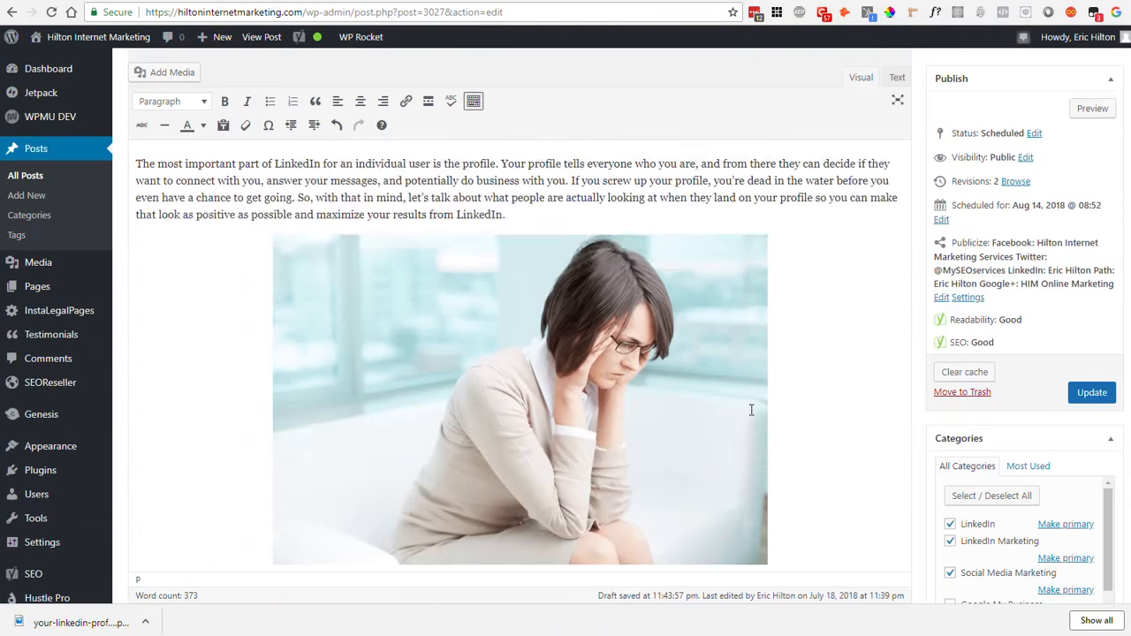
Preview the post on the site, read through its subheadings and layout, and return to the editor
{"action": "left_click", "coordinate": [1091, 176]}
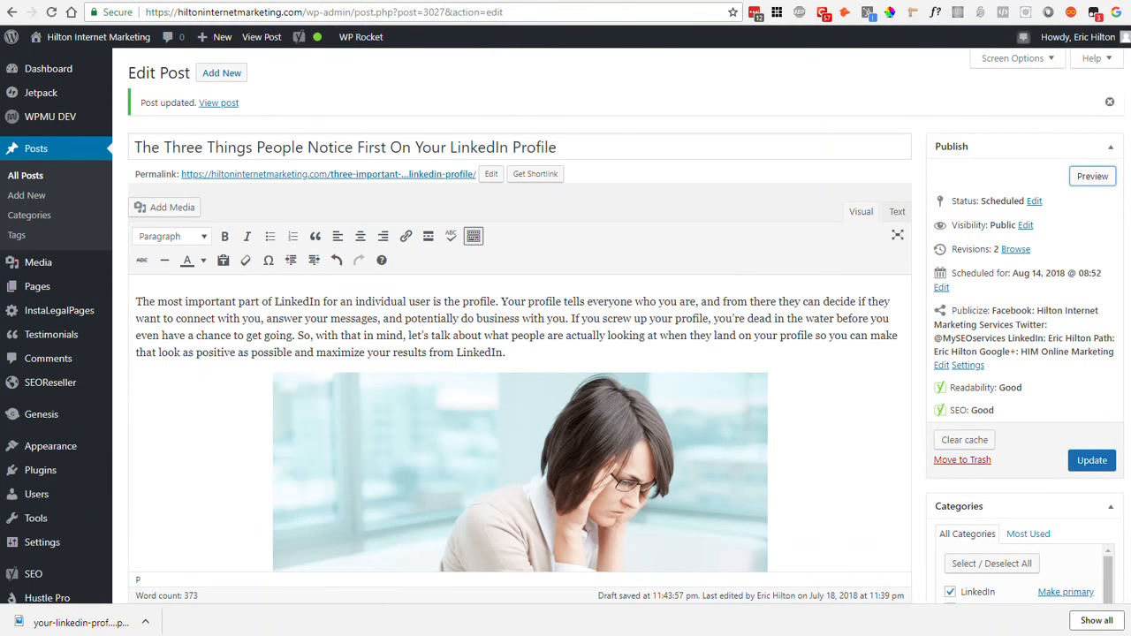
{"action": "scroll", "coordinate": [88, 247], "scroll_direction": "down", "scroll_amount": 3}
{"action": "scroll", "coordinate": [88, 248], "scroll_direction": "down", "scroll_amount": 4}
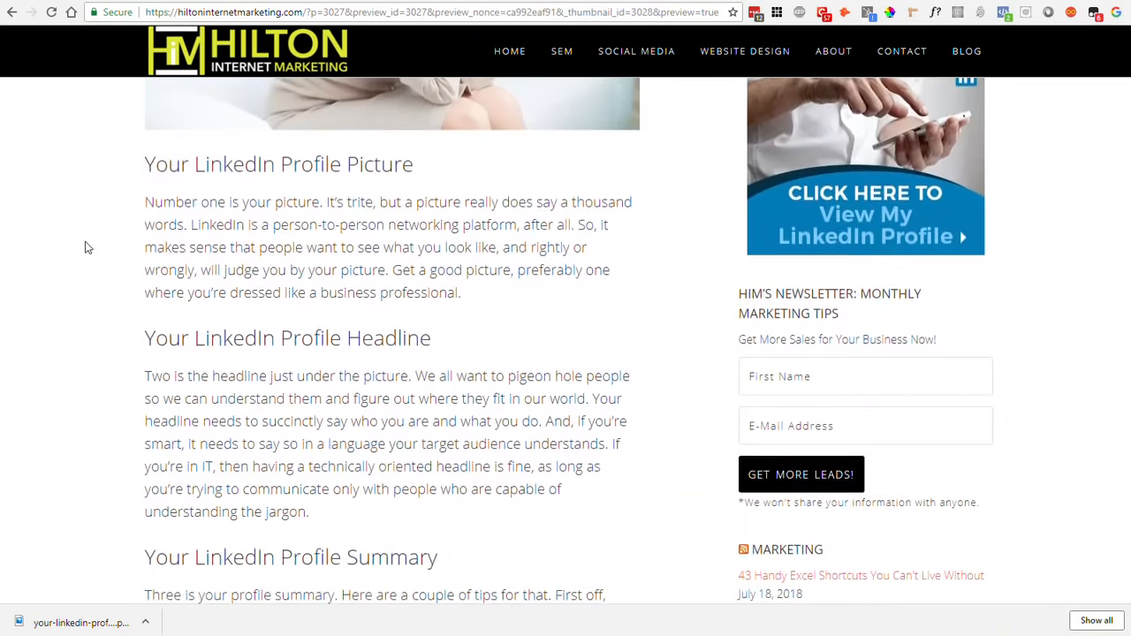
{"action": "scroll", "coordinate": [87, 248], "scroll_direction": "down", "scroll_amount": 2}
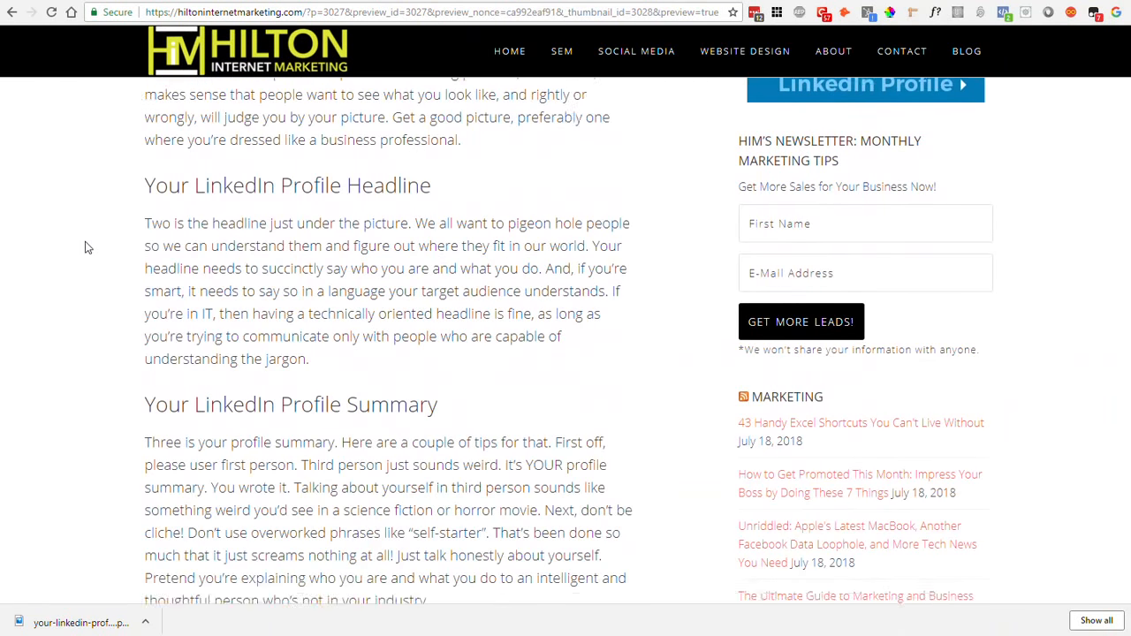
{"action": "scroll", "coordinate": [88, 248], "scroll_direction": "down", "scroll_amount": 3}
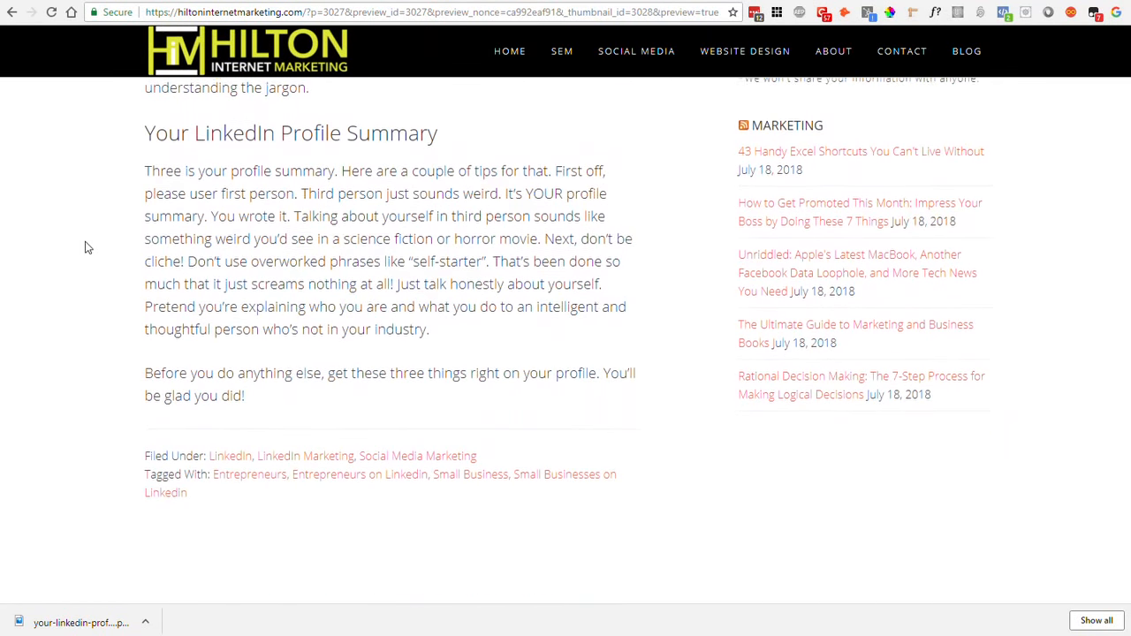
{"action": "scroll", "coordinate": [87, 247], "scroll_direction": "up", "scroll_amount": 3}
{"action": "scroll", "coordinate": [88, 247], "scroll_direction": "down", "scroll_amount": 3}
{"action": "scroll", "coordinate": [87, 247], "scroll_direction": "up", "scroll_amount": 10}
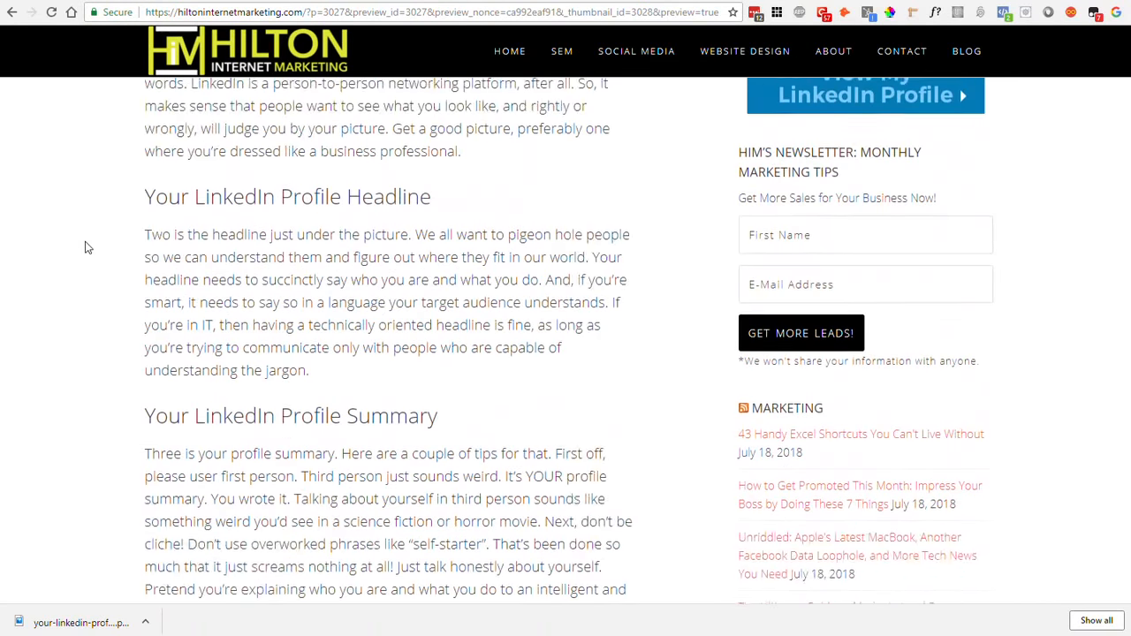
{"action": "scroll", "coordinate": [88, 248], "scroll_direction": "up", "scroll_amount": 2}
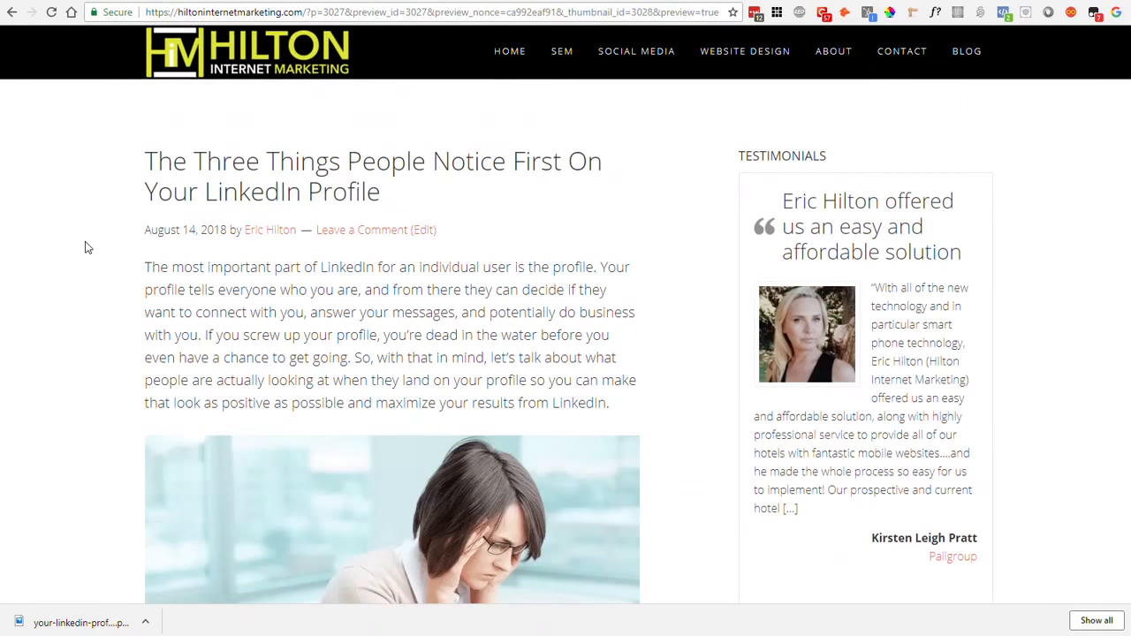
{"action": "left_click", "coordinate": [346, 1]}
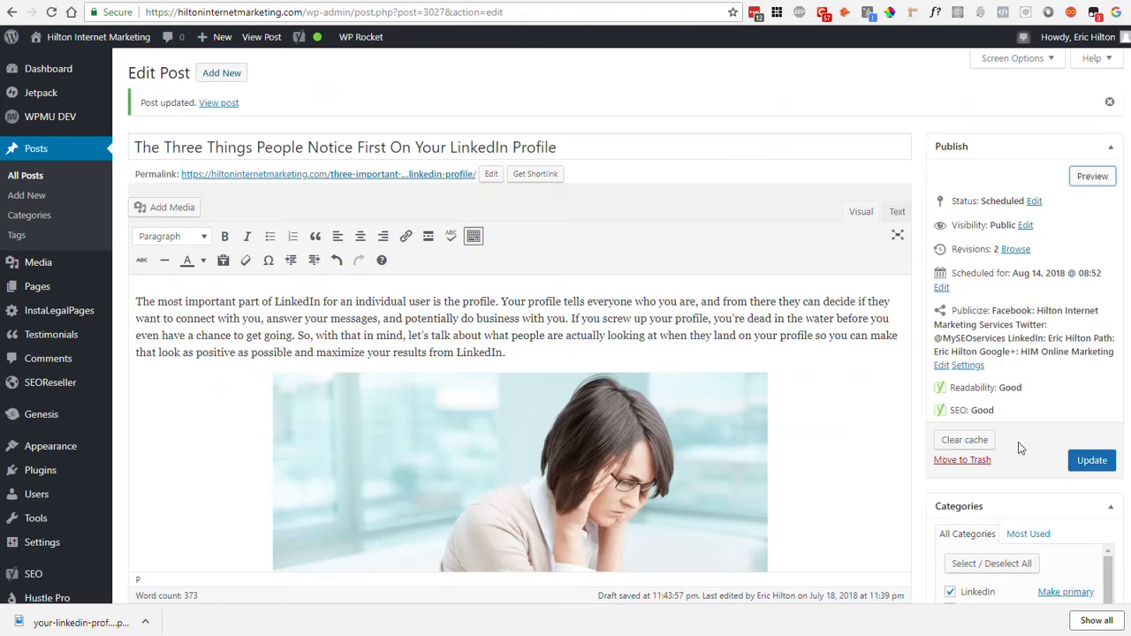
Examine the problems and improvements in the focus keyword analysis and compare the first-paragraph issue with the post text
{"action": "scroll", "coordinate": [915, 424], "scroll_direction": "down", "scroll_amount": 18}
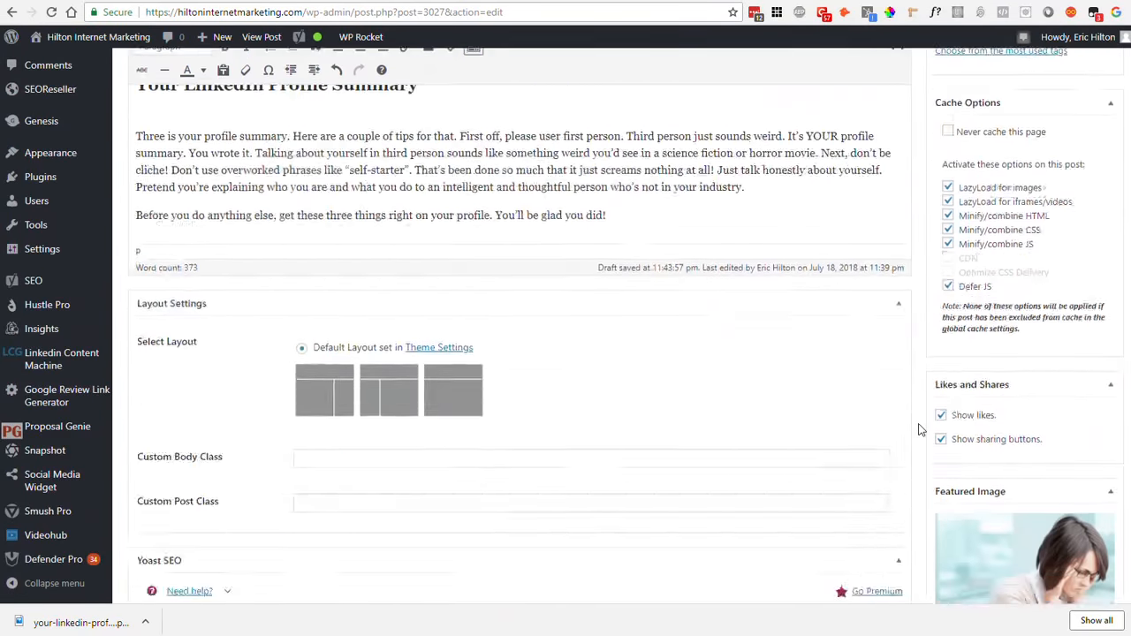
{"action": "scroll", "coordinate": [918, 429], "scroll_direction": "down", "scroll_amount": 6}
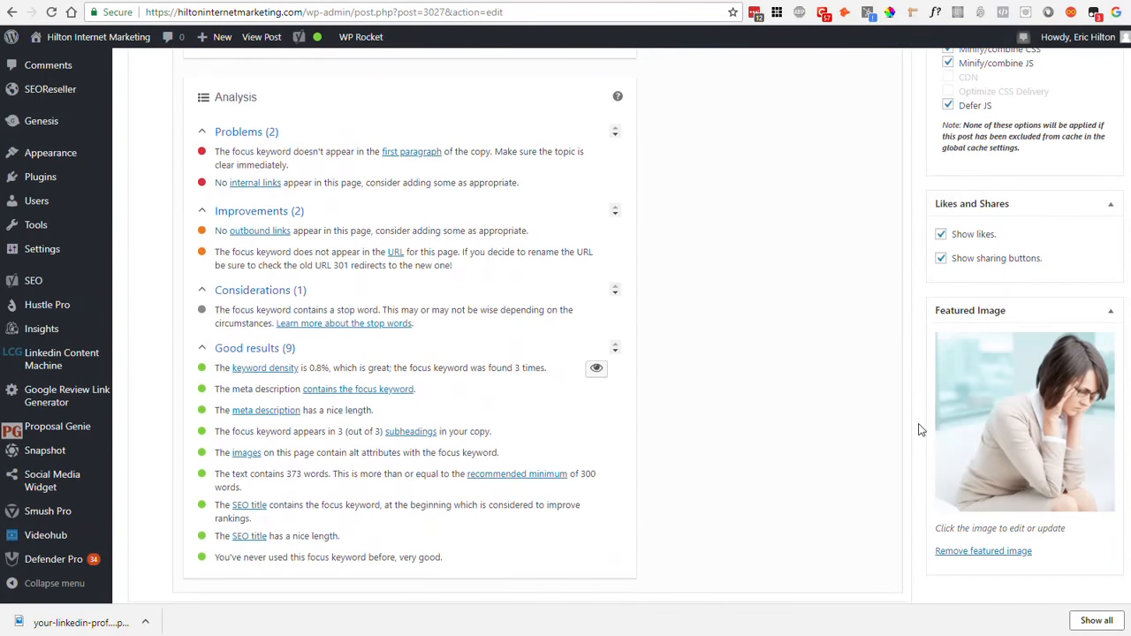
{"action": "scroll", "coordinate": [918, 429], "scroll_direction": "up", "scroll_amount": 7}
{"action": "scroll", "coordinate": [919, 429], "scroll_direction": "up", "scroll_amount": 7}
{"action": "scroll", "coordinate": [883, 442], "scroll_direction": "down", "scroll_amount": 10}
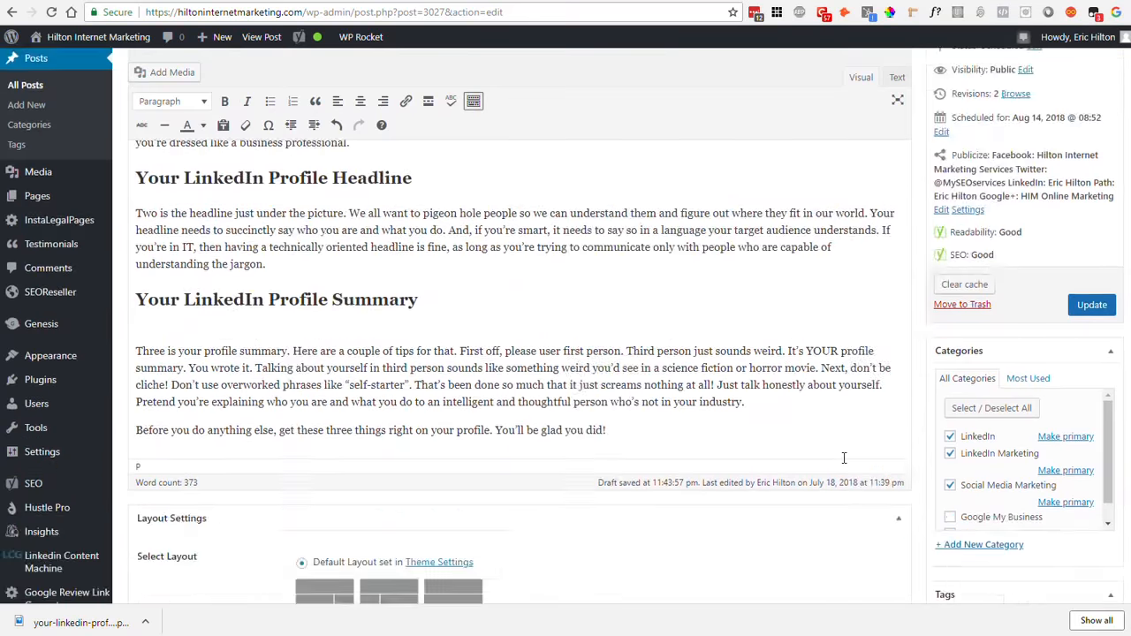
{"action": "scroll", "coordinate": [844, 464], "scroll_direction": "down", "scroll_amount": 5}
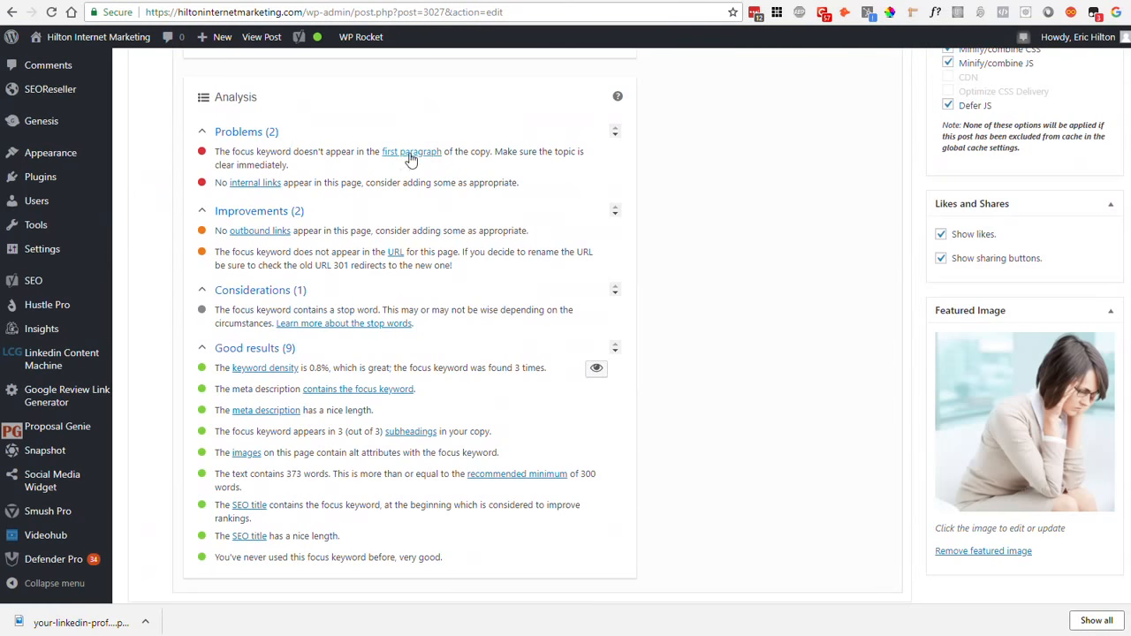
{"action": "scroll", "coordinate": [720, 279], "scroll_direction": "up", "scroll_amount": 12}
{"action": "scroll", "coordinate": [720, 280], "scroll_direction": "up", "scroll_amount": 3}
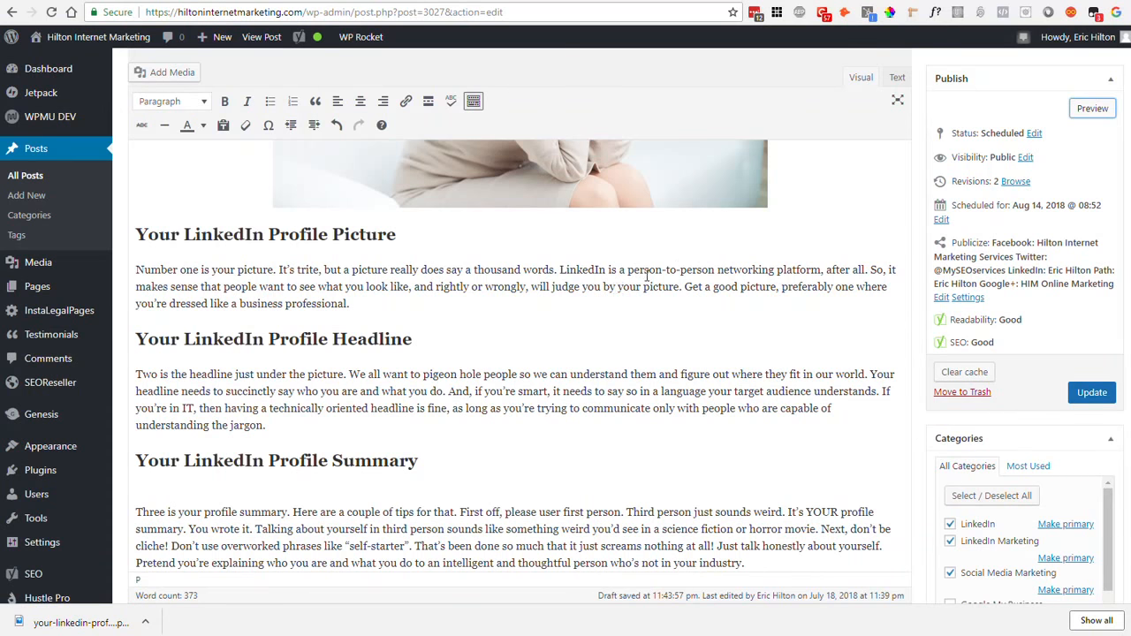
Compare the post's opening and subheaded sections with the Yoast keyword problems and the missing internal and outbound link findings
{"action": "scroll", "coordinate": [650, 363], "scroll_direction": "down", "scroll_amount": 1}
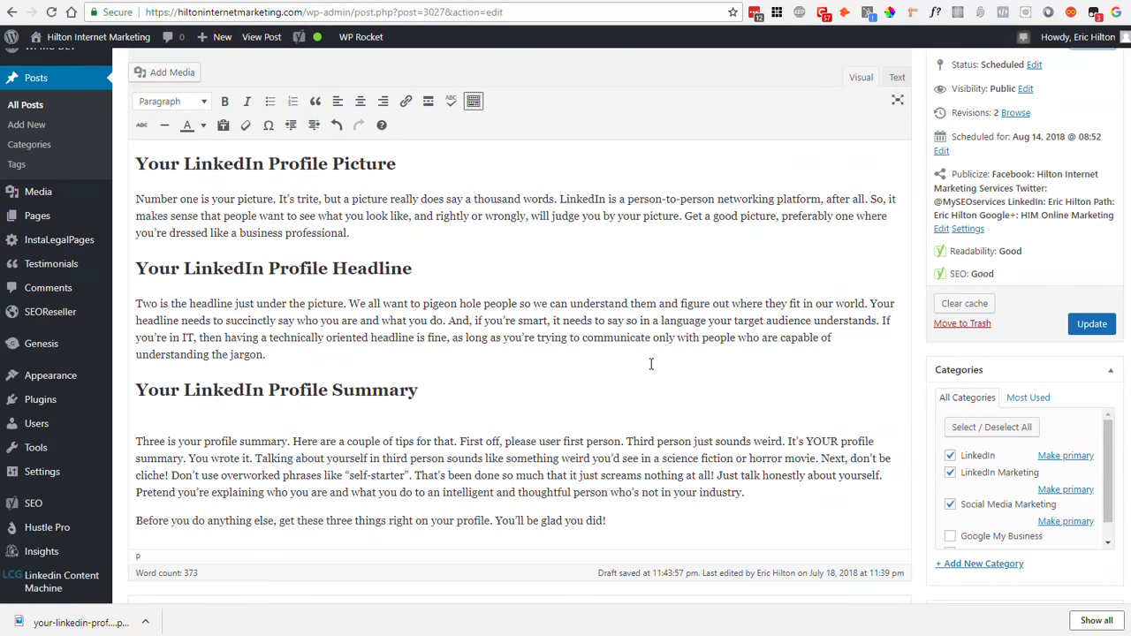
{"action": "scroll", "coordinate": [650, 363], "scroll_direction": "up", "scroll_amount": 2}
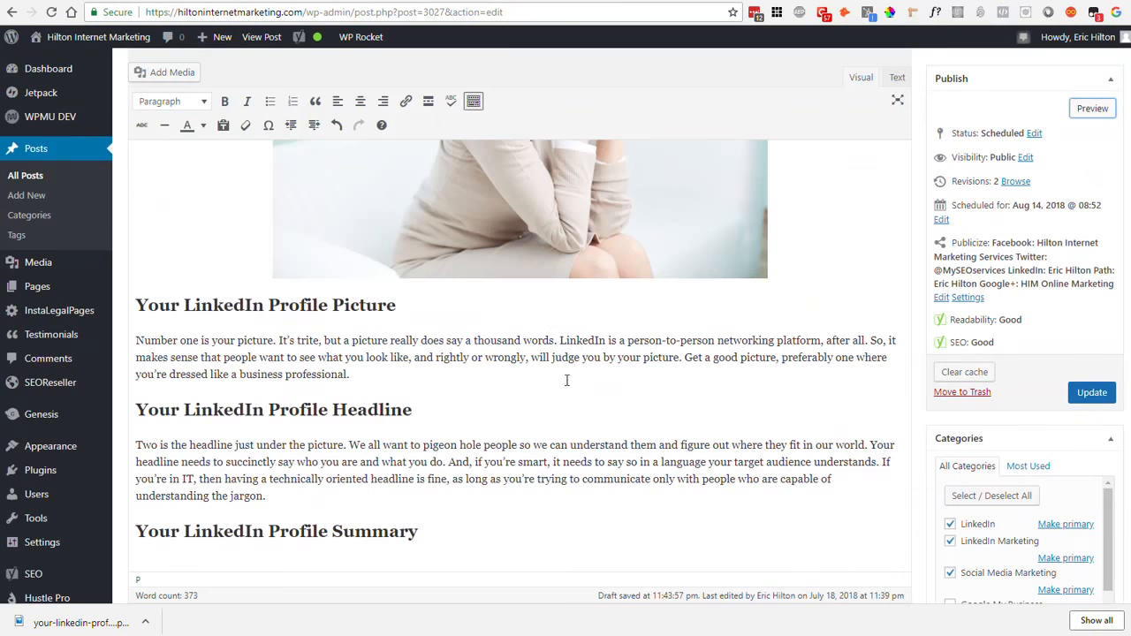
{"action": "scroll", "coordinate": [574, 362], "scroll_direction": "down", "scroll_amount": 15}
{"action": "scroll", "coordinate": [567, 386], "scroll_direction": "down", "scroll_amount": 5}
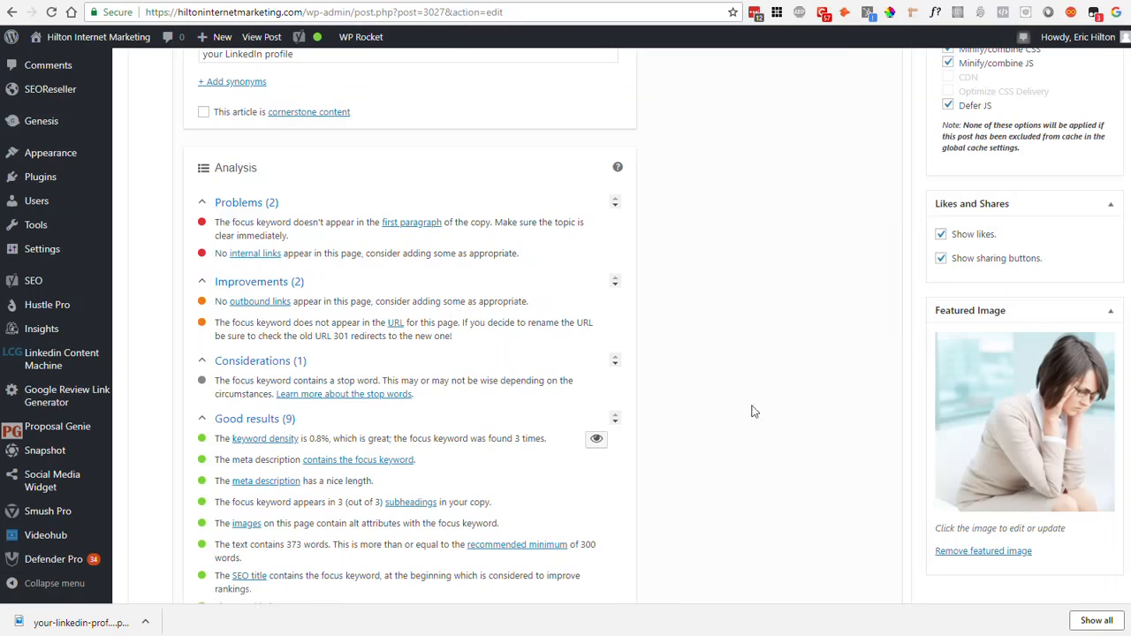
{"action": "scroll", "coordinate": [802, 427], "scroll_direction": "up", "scroll_amount": 1}
{"action": "scroll", "coordinate": [801, 426], "scroll_direction": "up", "scroll_amount": 6}
{"action": "scroll", "coordinate": [750, 511], "scroll_direction": "down", "scroll_amount": 3}
{"action": "scroll", "coordinate": [749, 511], "scroll_direction": "up", "scroll_amount": 20}
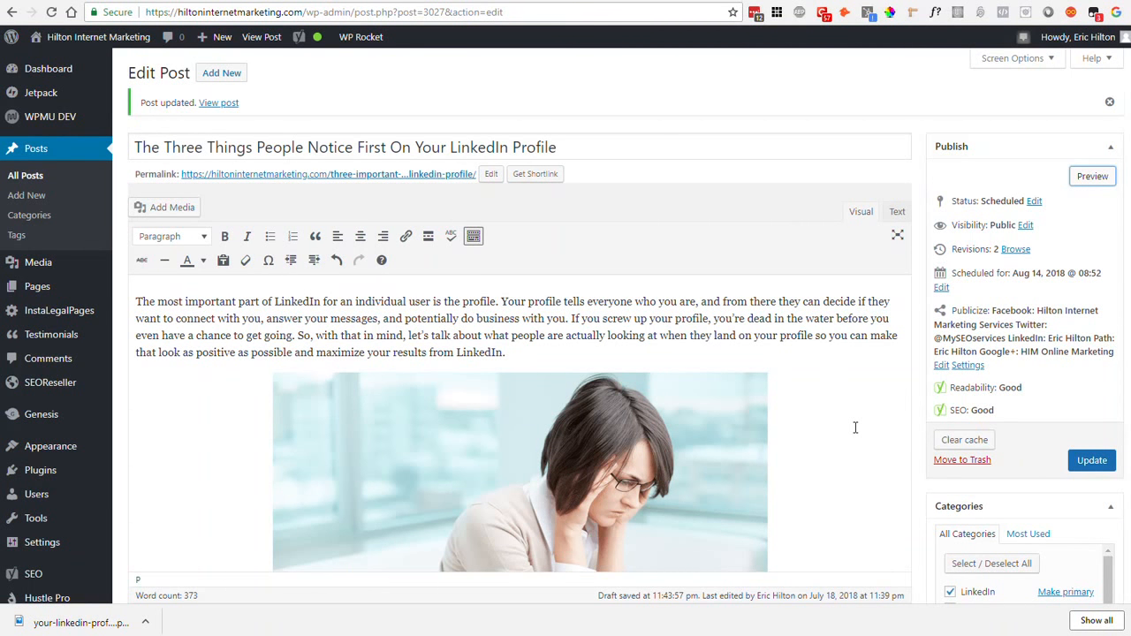
{"action": "scroll", "coordinate": [857, 426], "scroll_direction": "down", "scroll_amount": 3}
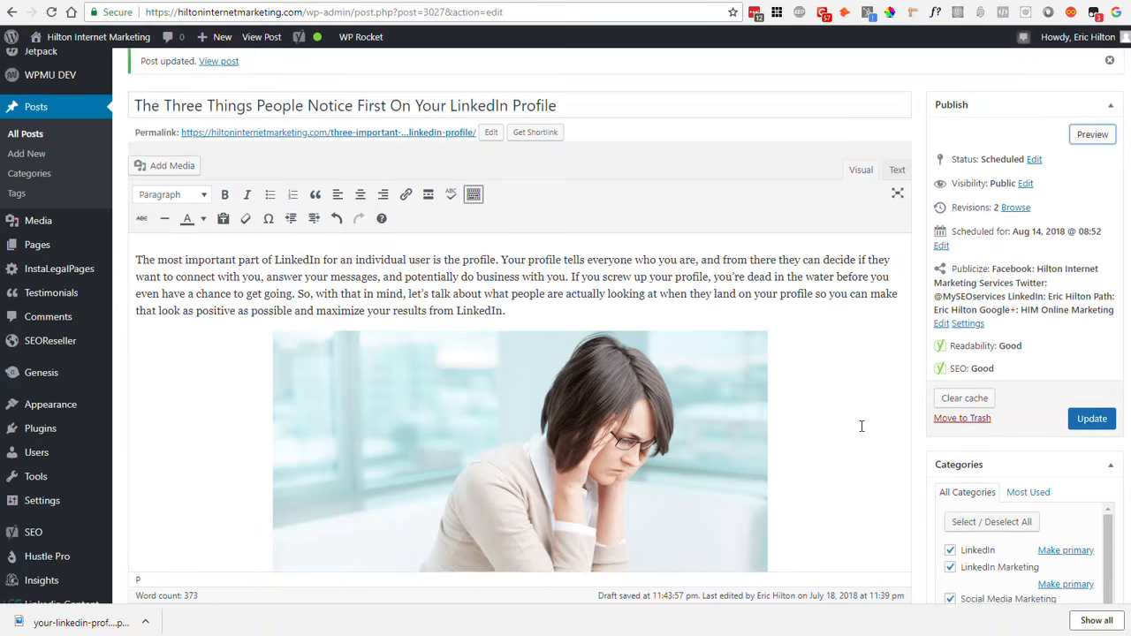
{"action": "scroll", "coordinate": [831, 384], "scroll_direction": "down", "scroll_amount": 15}
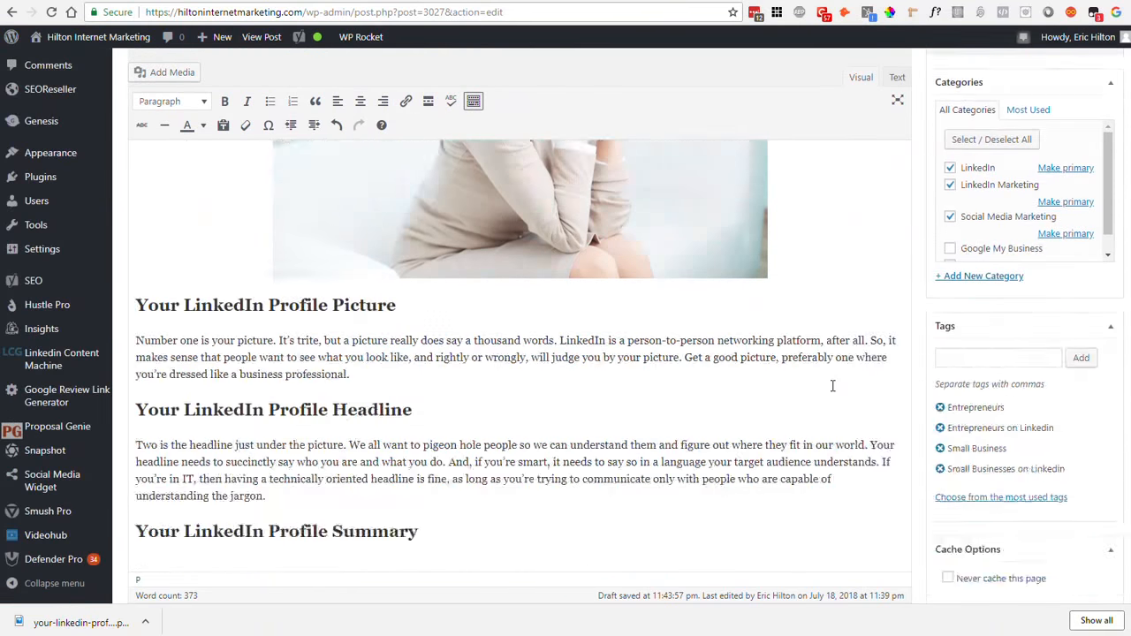
{"action": "scroll", "coordinate": [831, 391], "scroll_direction": "down", "scroll_amount": 10}
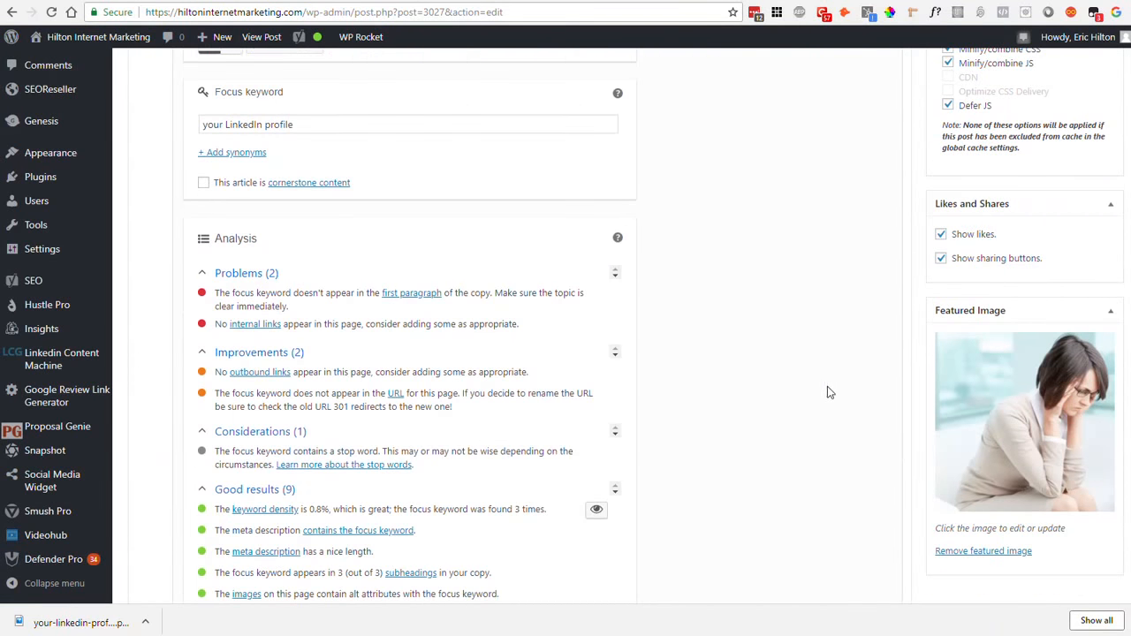
{"action": "scroll", "coordinate": [802, 404], "scroll_direction": "down", "scroll_amount": 2}
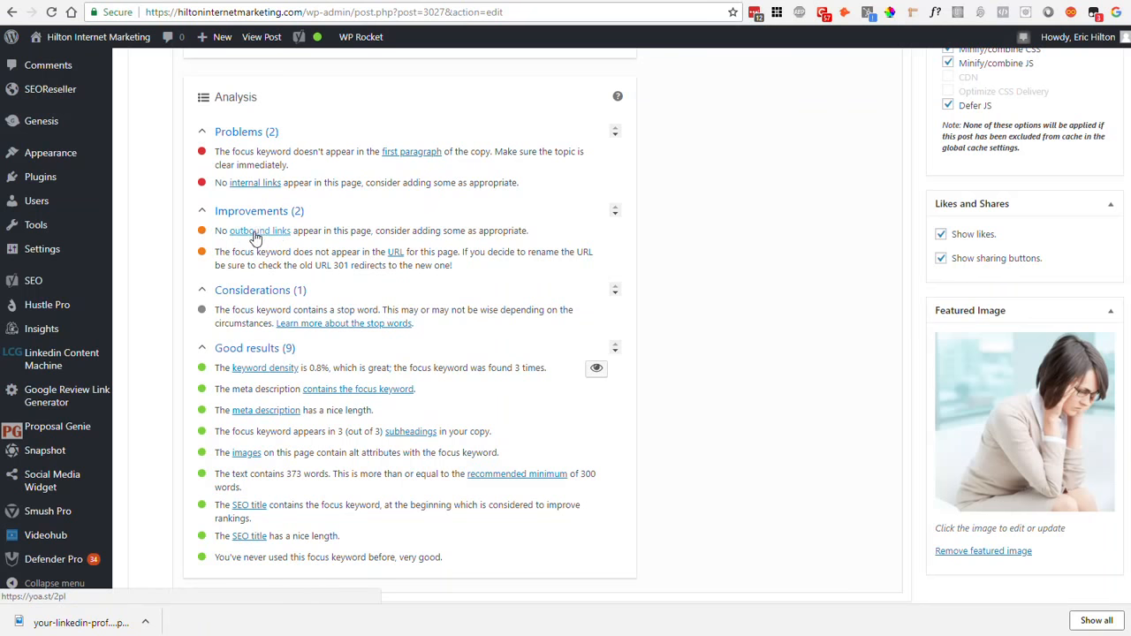
Look through the post from its opening to the profile sections for wording that could carry an outbound link
{"action": "scroll", "coordinate": [782, 381], "scroll_direction": "up", "scroll_amount": 15}
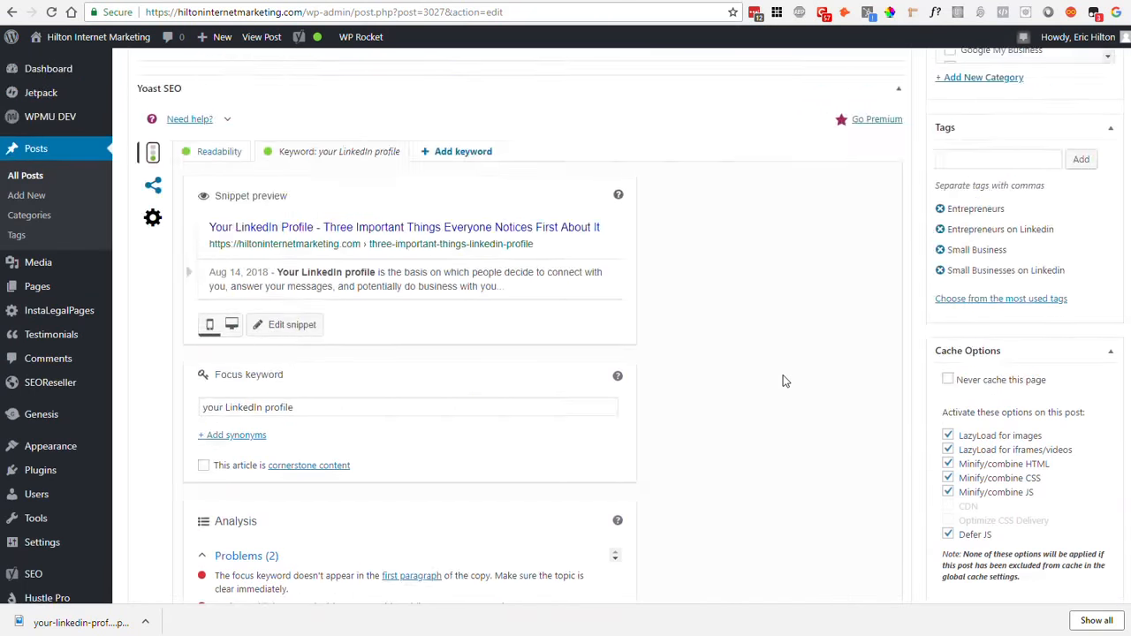
{"action": "scroll", "coordinate": [783, 375], "scroll_direction": "down", "scroll_amount": 3}
{"action": "scroll", "coordinate": [784, 375], "scroll_direction": "up", "scroll_amount": 7}
{"action": "scroll", "coordinate": [784, 376], "scroll_direction": "down", "scroll_amount": 3}
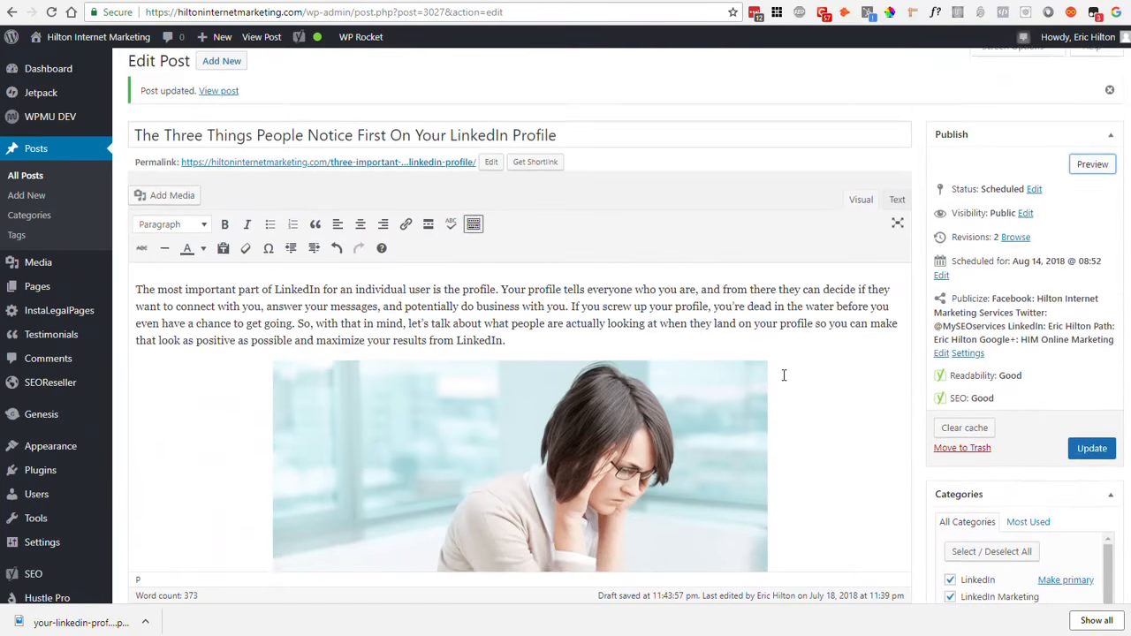
{"action": "scroll", "coordinate": [783, 375], "scroll_direction": "up", "scroll_amount": 2}
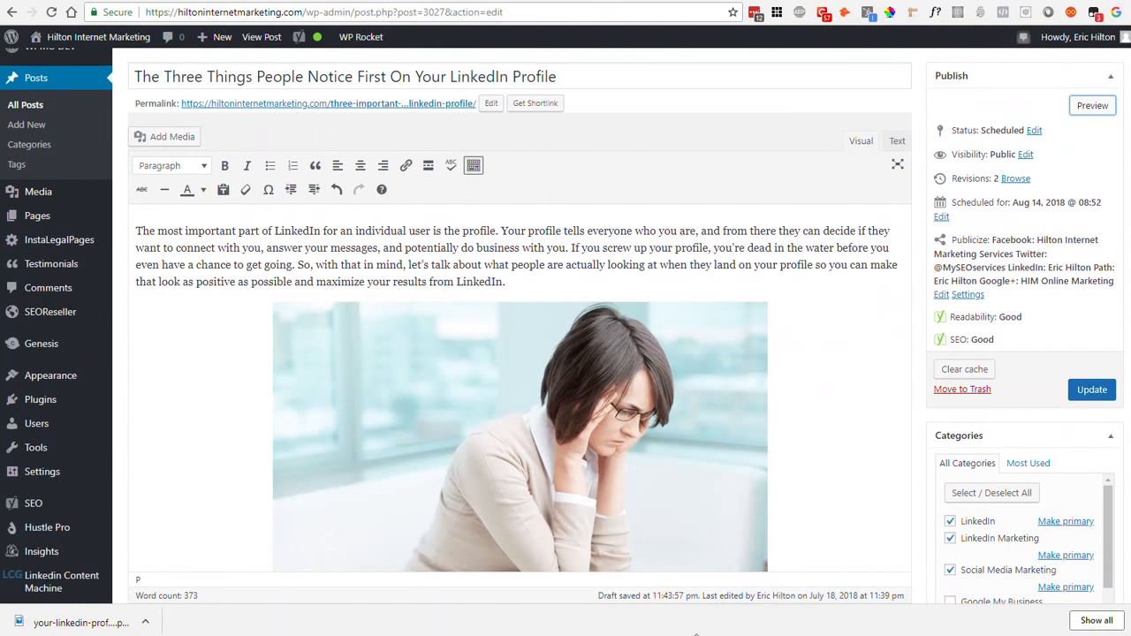
{"action": "scroll", "coordinate": [520, 454], "scroll_direction": "down", "scroll_amount": 5}
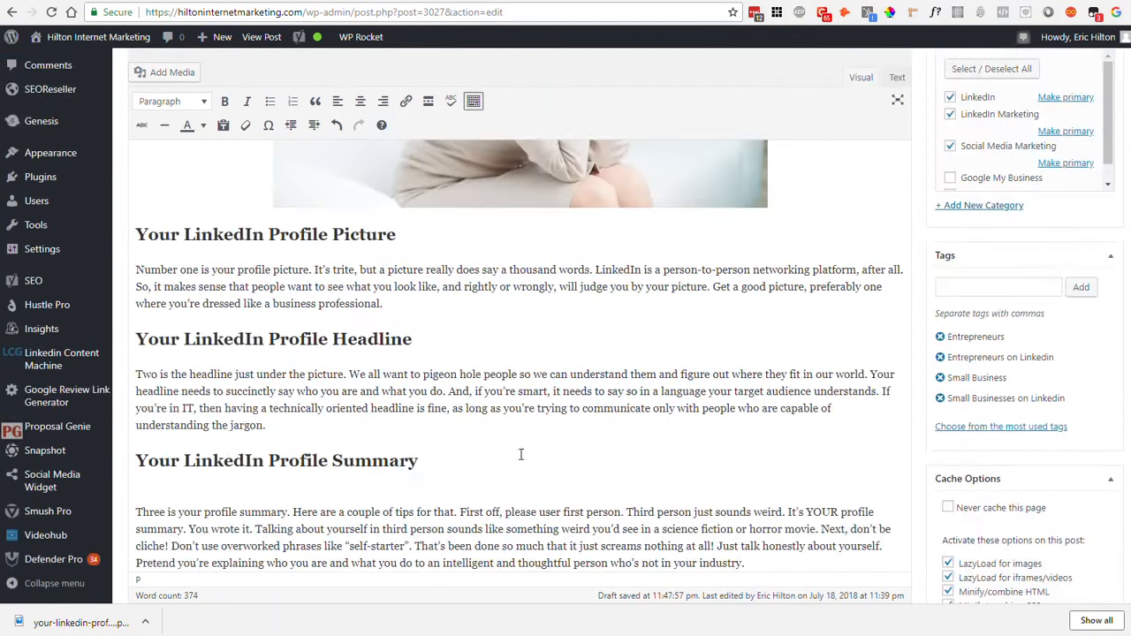
{"action": "scroll", "coordinate": [548, 494], "scroll_direction": "up", "scroll_amount": 5}
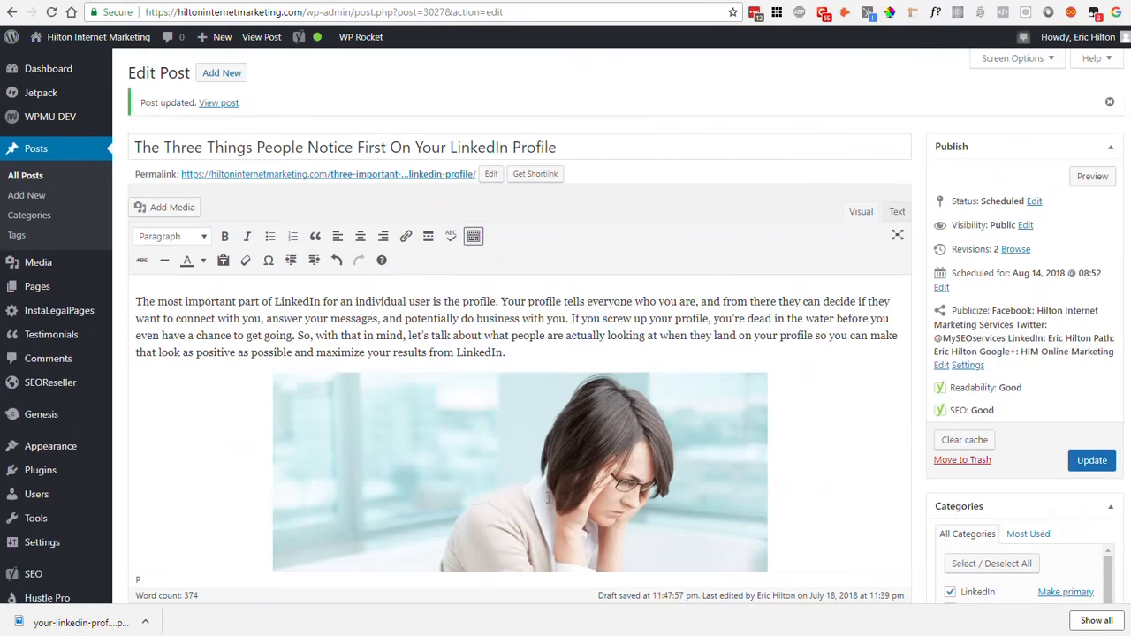
{"action": "scroll", "coordinate": [548, 494], "scroll_direction": "down", "scroll_amount": 4}
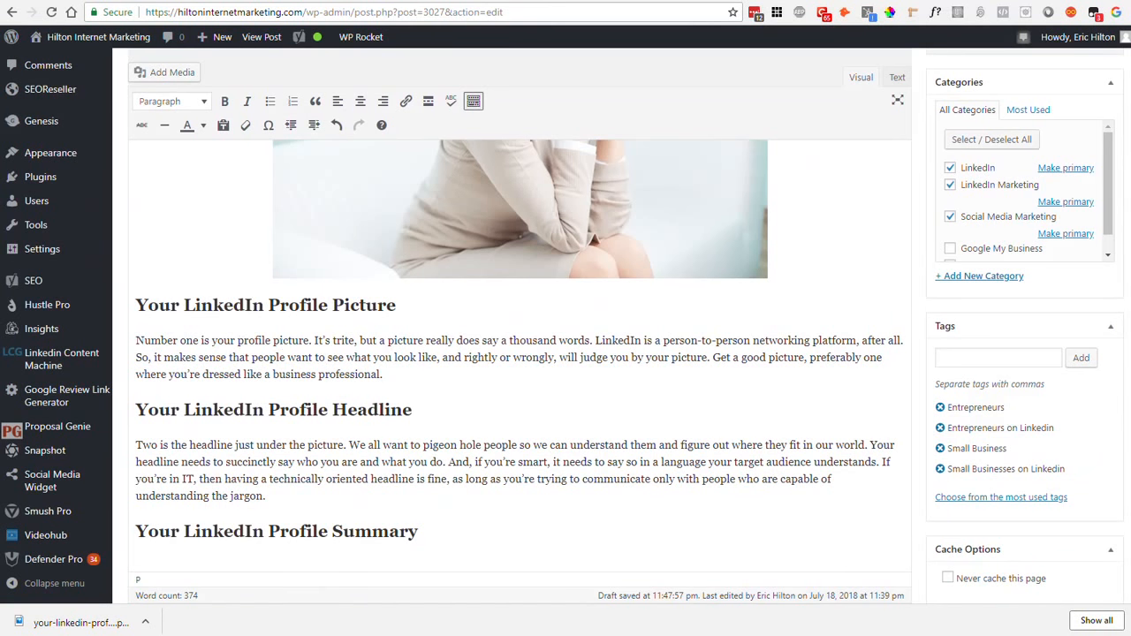
Copy the address of the LinkedIn Help article on changing the profile photo, without "?lang=en", and return to the post editor
{"action": "key", "text": "ctrl+Tab"}
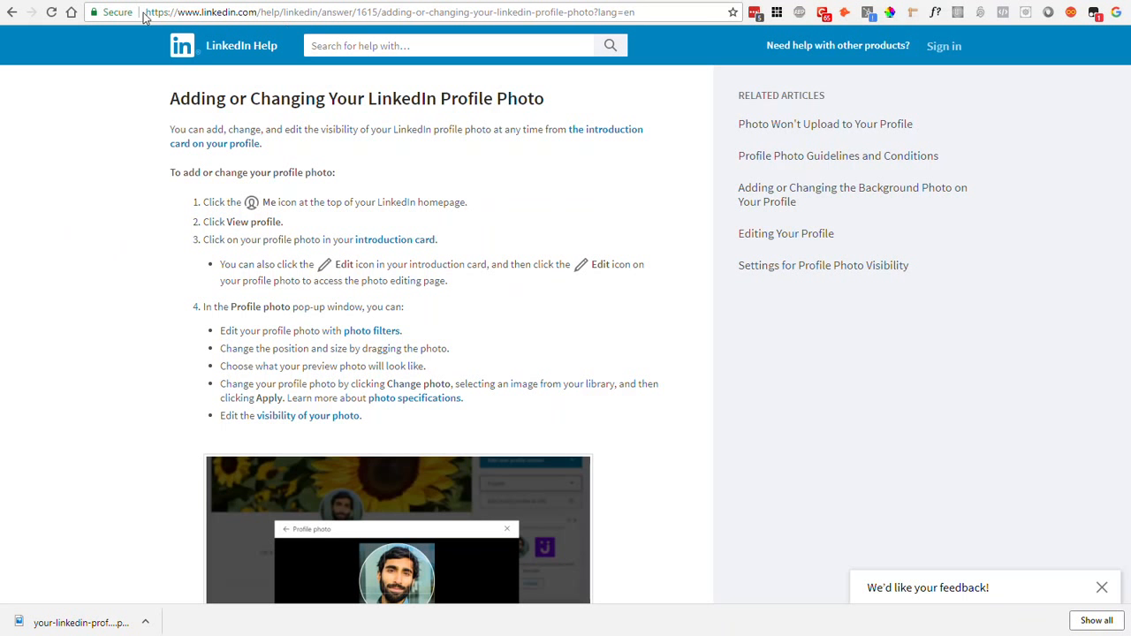
{"action": "left_click_drag", "start_coordinate": [148, 12], "coordinate": [598, 18]}
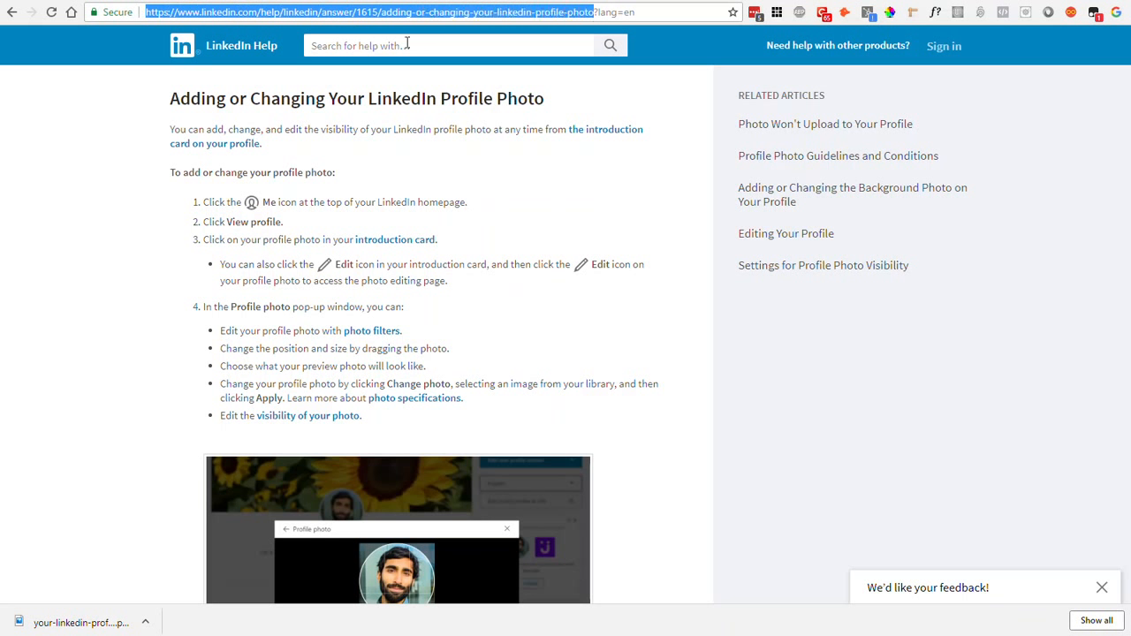
{"action": "right_click", "coordinate": [411, 17]}
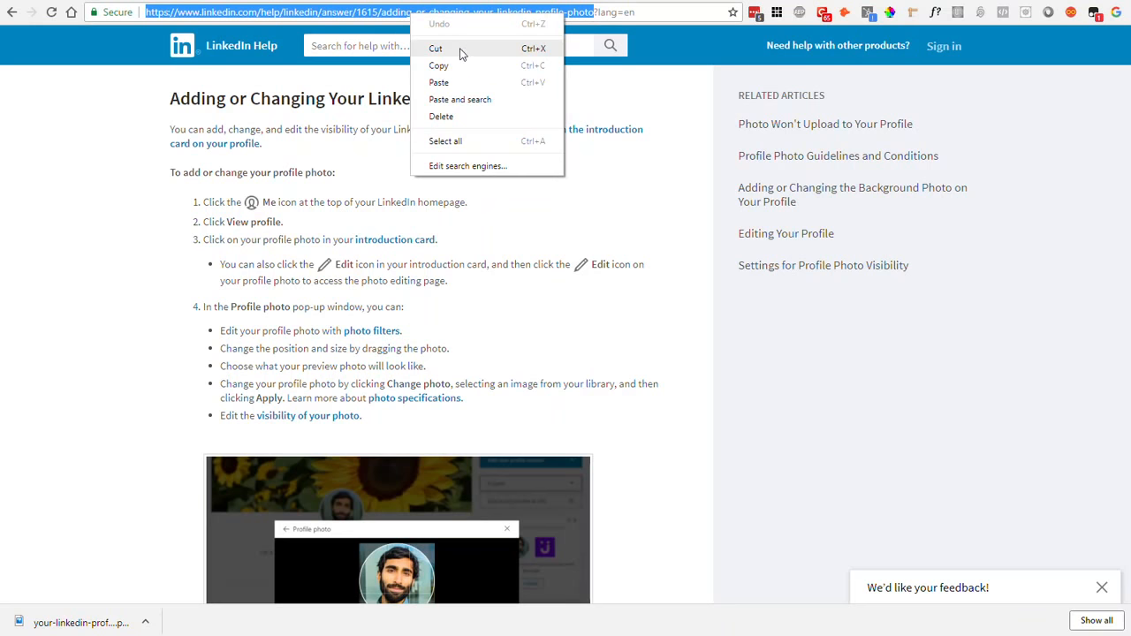
{"action": "left_click", "coordinate": [438, 66]}
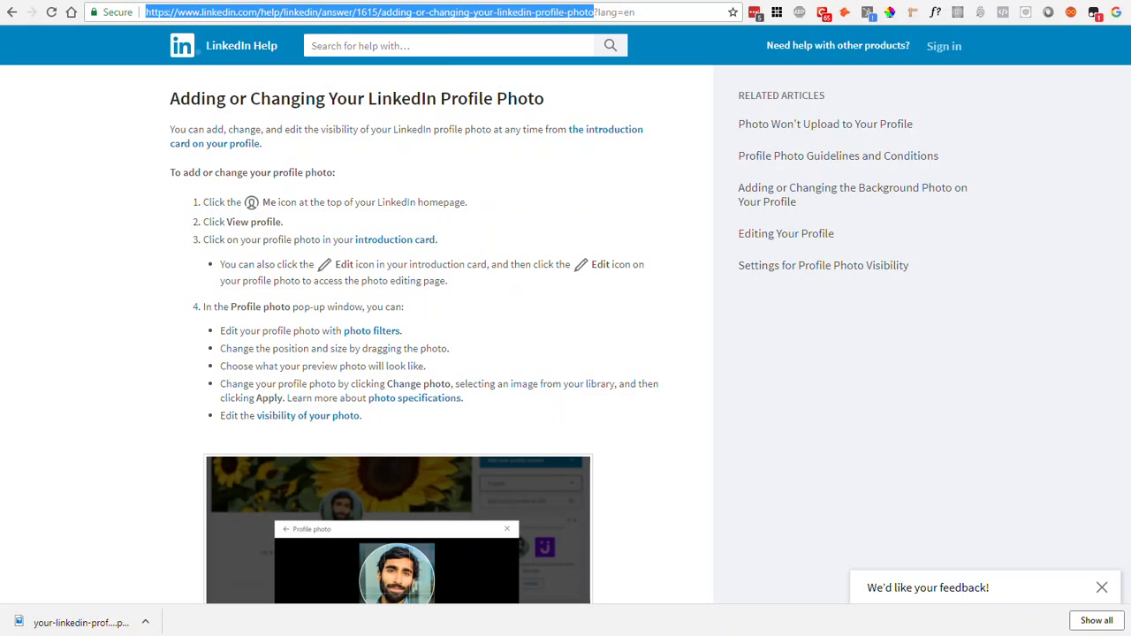
{"action": "key", "text": "ctrl+shift+Tab"}
{"action": "key", "text": "ctrl+shift+Tab"}
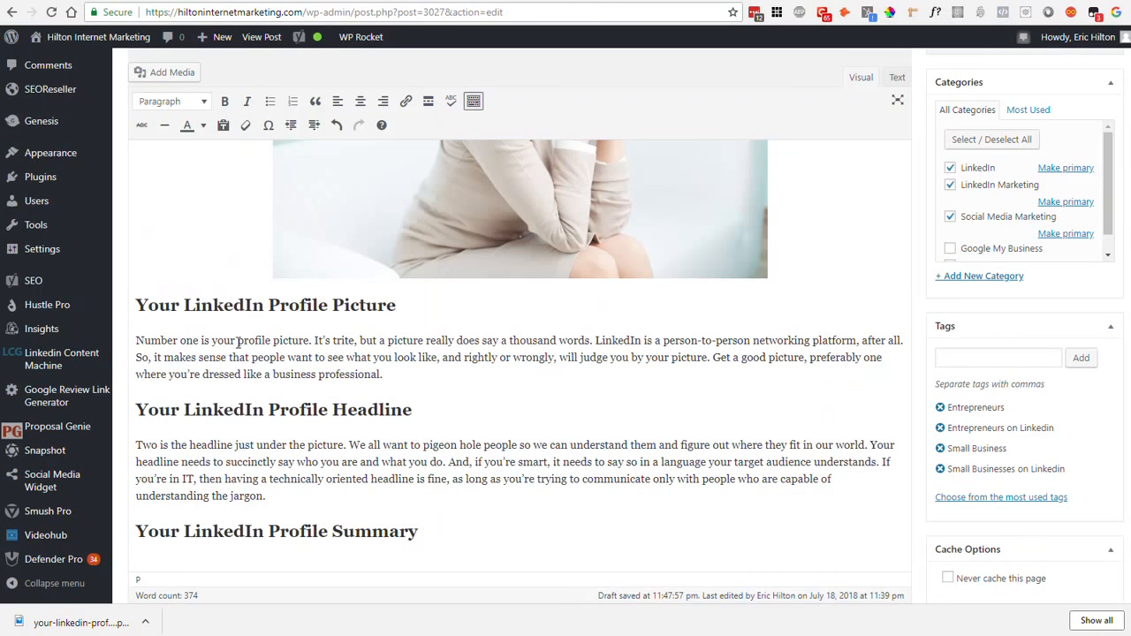
Link "profile picture" in the picture section's first sentence to the copied LinkedIn Help address, set to open in a new tab
{"action": "left_click_drag", "start_coordinate": [238, 342], "coordinate": [311, 342]}
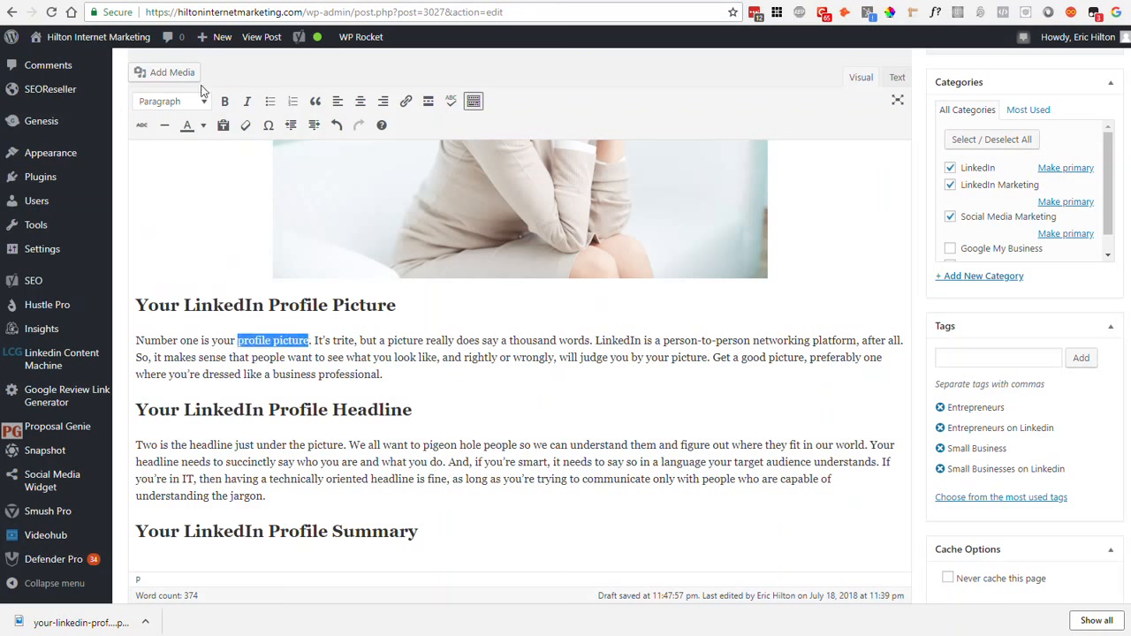
{"action": "left_click", "coordinate": [405, 100]}
{"action": "left_click", "coordinate": [389, 365]}
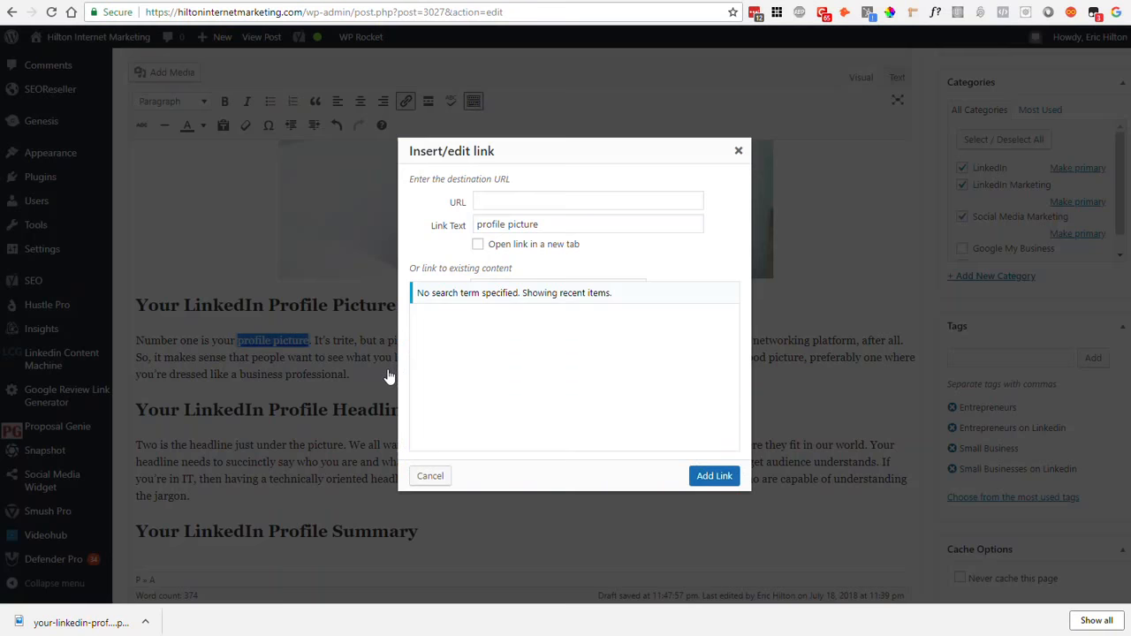
{"action": "left_click", "coordinate": [512, 203]}
{"action": "right_click", "coordinate": [512, 205]}
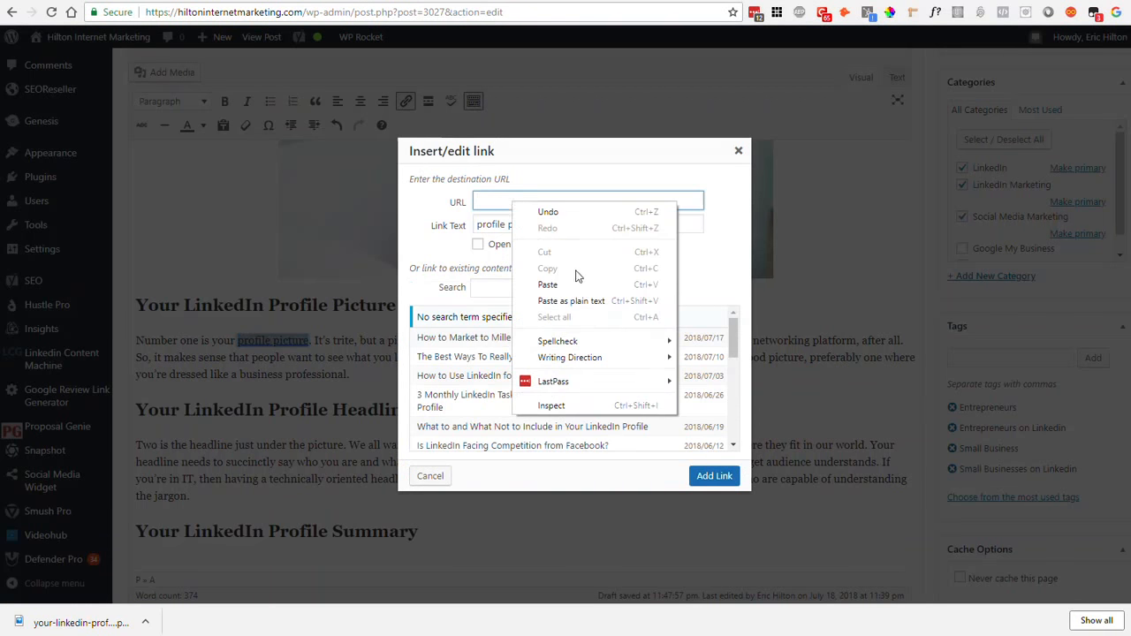
{"action": "left_click", "coordinate": [565, 284]}
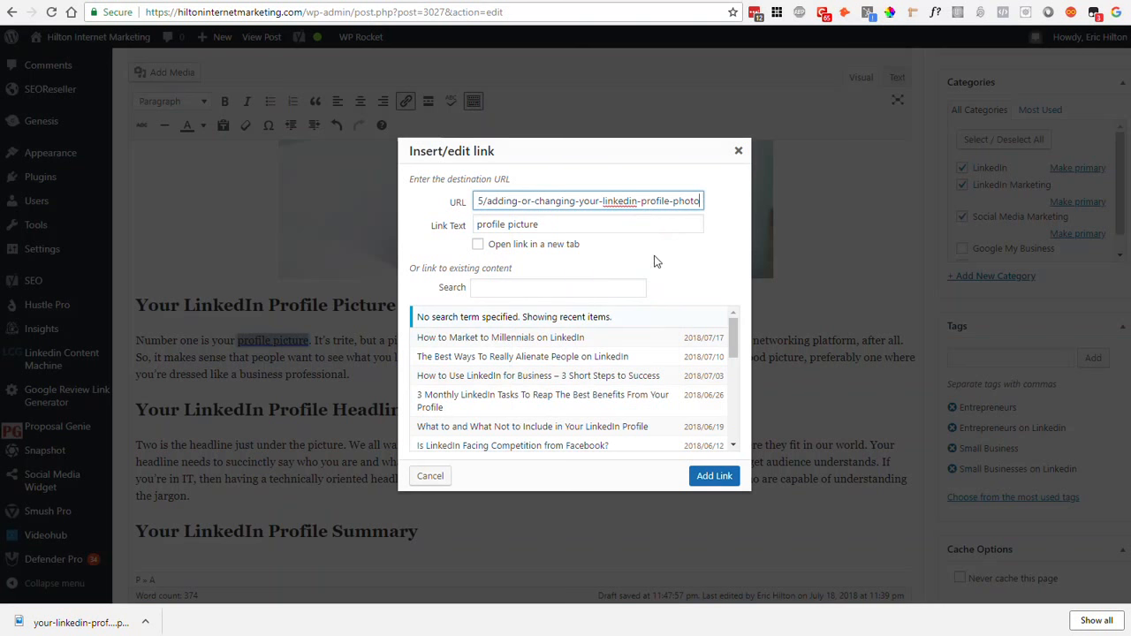
{"action": "left_click", "coordinate": [478, 246]}
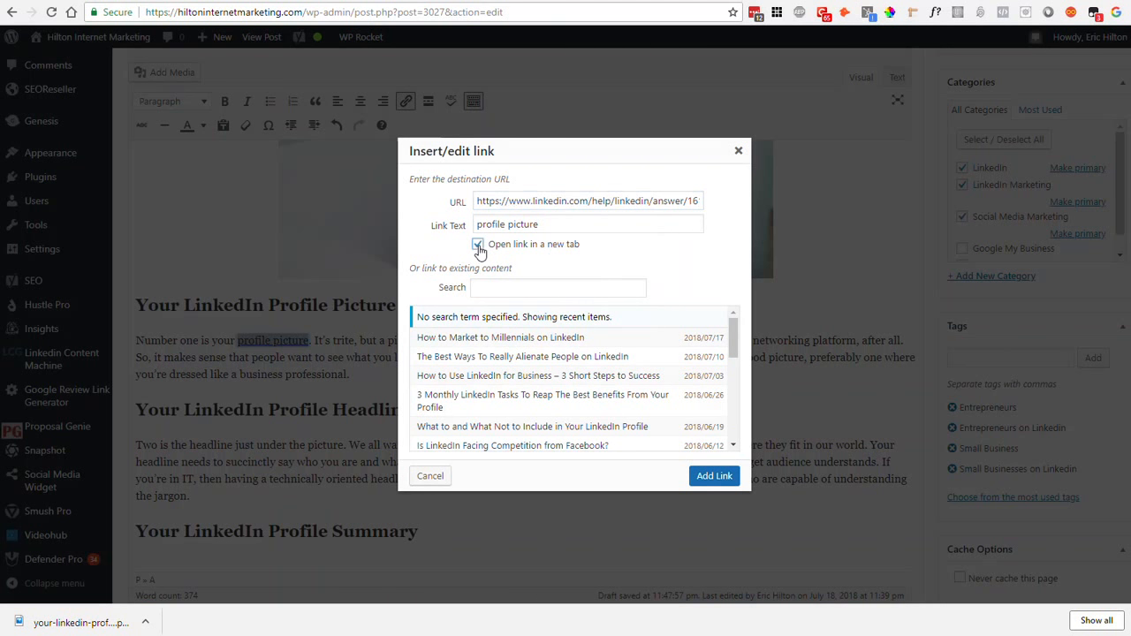
{"action": "left_click", "coordinate": [713, 475]}
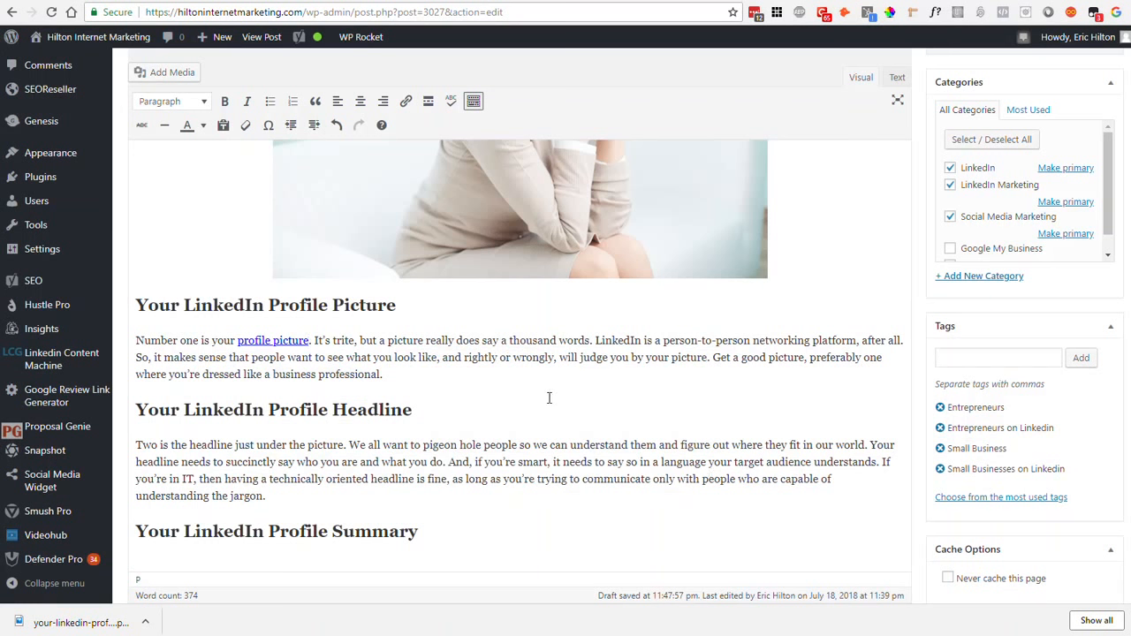
Insert "LinkedIn" before "headline" in the first sentence under Your LinkedIn Profile Headline
{"action": "scroll", "coordinate": [469, 372], "scroll_direction": "down", "scroll_amount": 1}
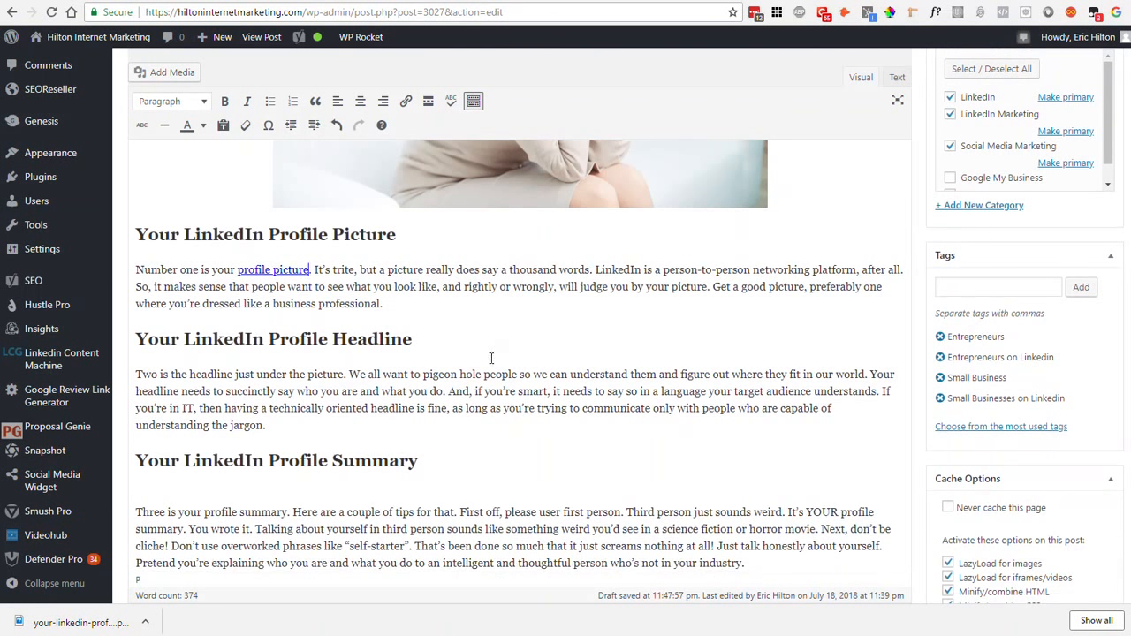
{"action": "scroll", "coordinate": [509, 356], "scroll_direction": "down", "scroll_amount": 1}
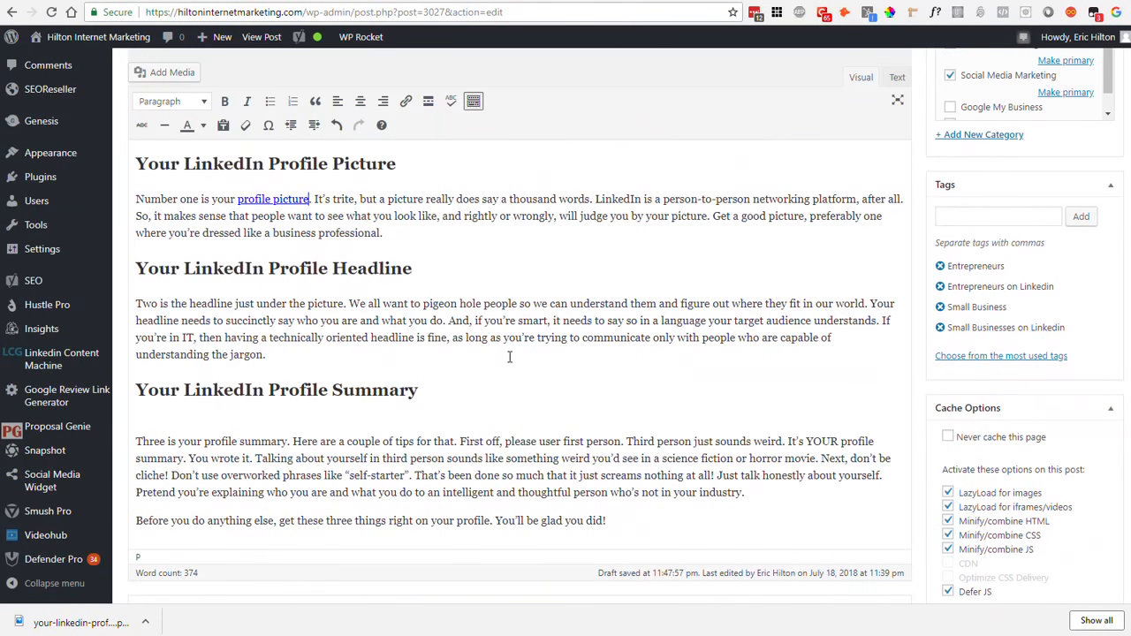
{"action": "scroll", "coordinate": [237, 351], "scroll_direction": "up", "scroll_amount": 8}
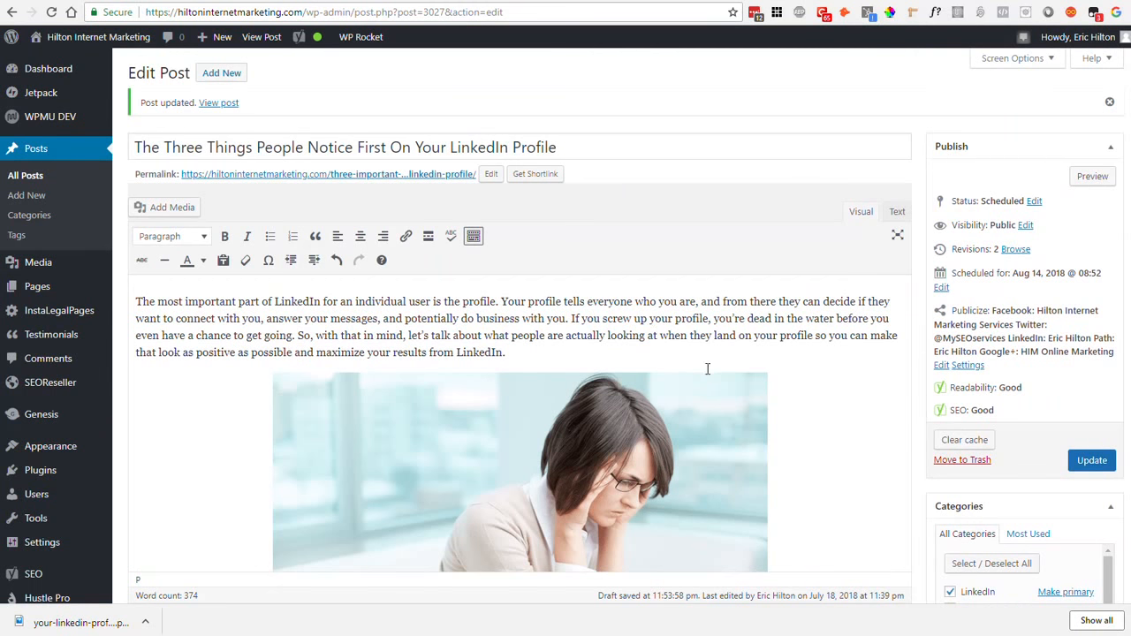
{"action": "scroll", "coordinate": [768, 452], "scroll_direction": "down", "scroll_amount": 8}
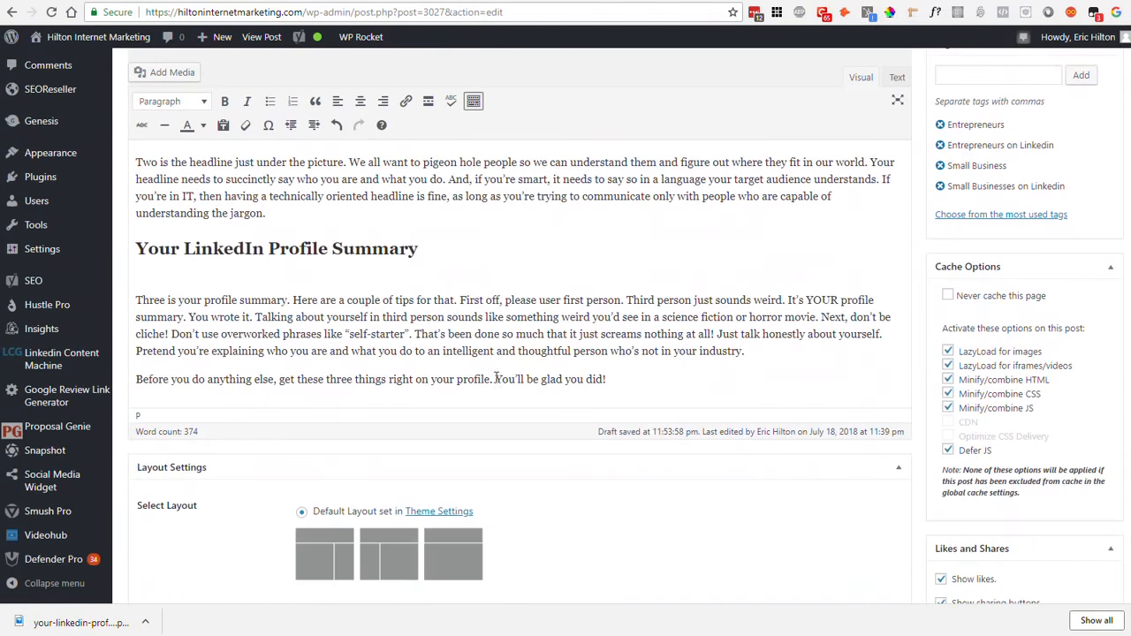
{"action": "scroll", "coordinate": [415, 339], "scroll_direction": "up", "scroll_amount": 1}
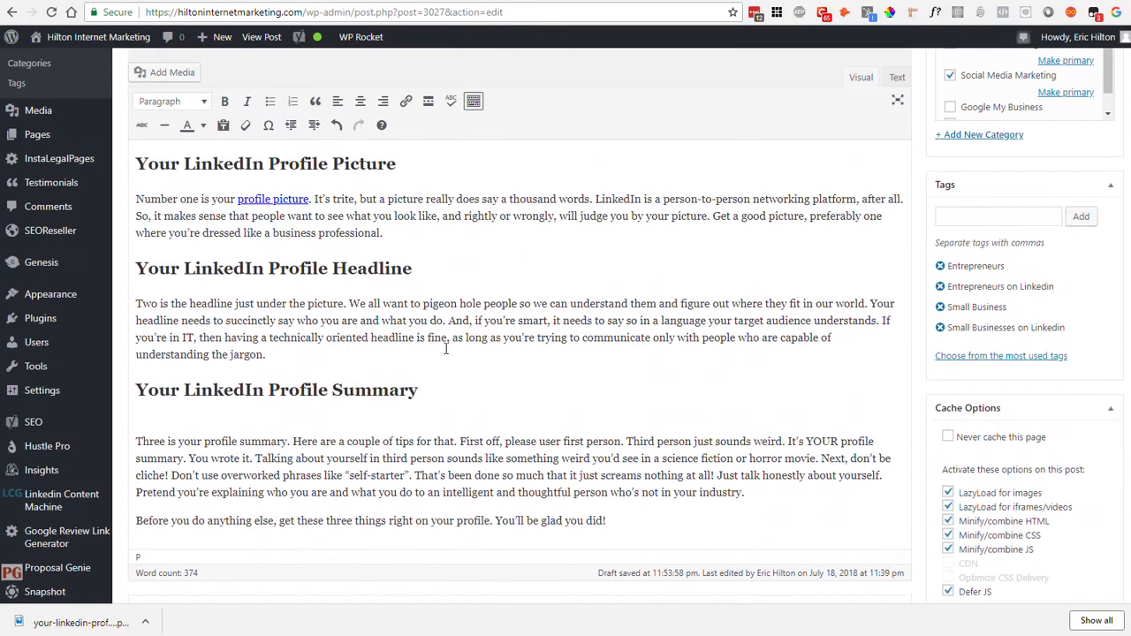
{"action": "left_click", "coordinate": [189, 304]}
{"action": "type", "text": "\""}
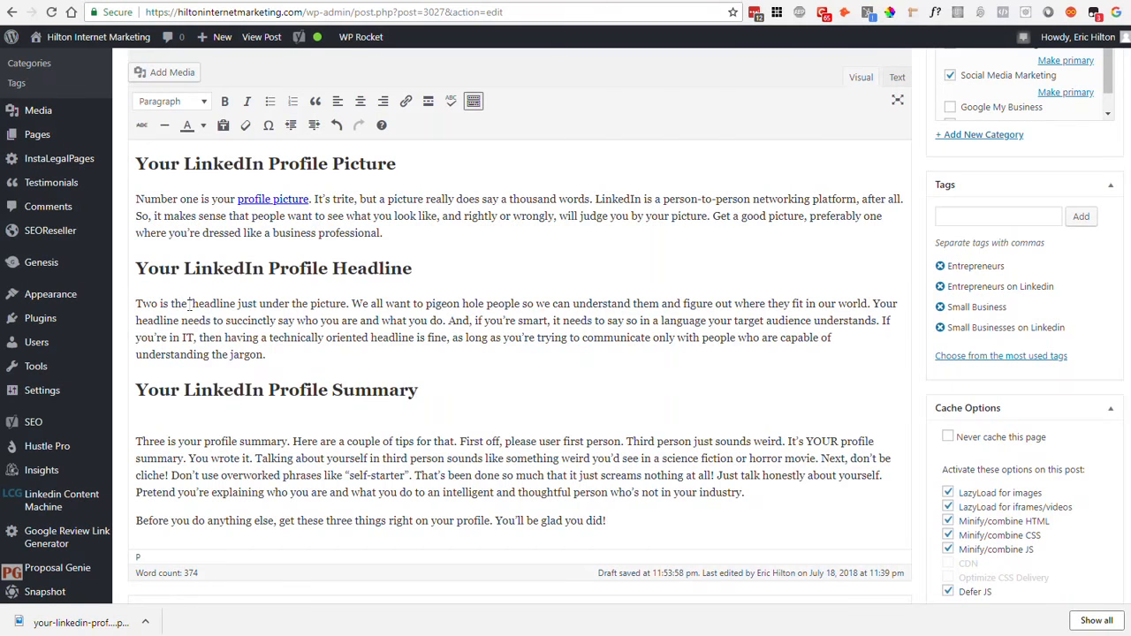
{"action": "type", "text": "LinkedIN"}
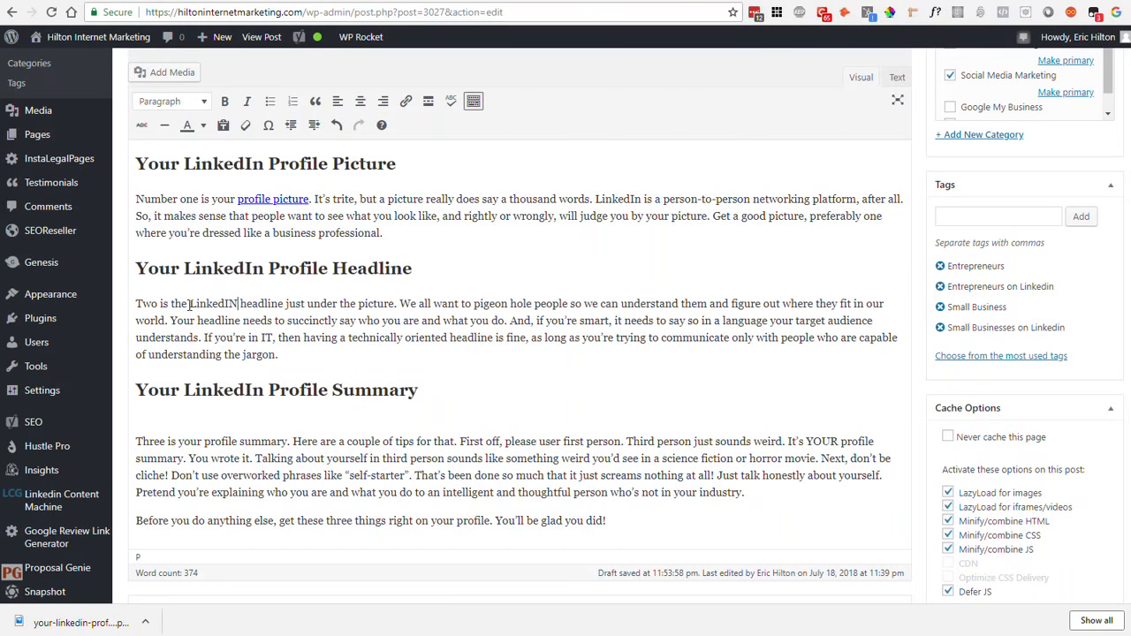
{"action": "key", "text": "BackSpace"}
{"action": "type", "text": "n"}
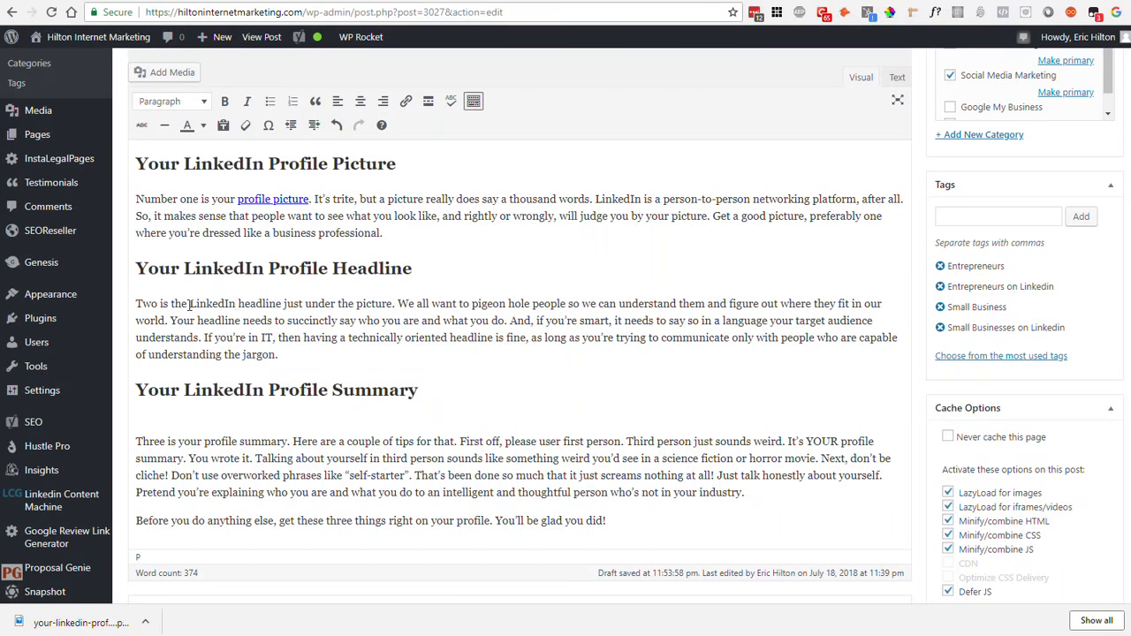
{"action": "left_click_drag", "start_coordinate": [190, 303], "coordinate": [279, 304]}
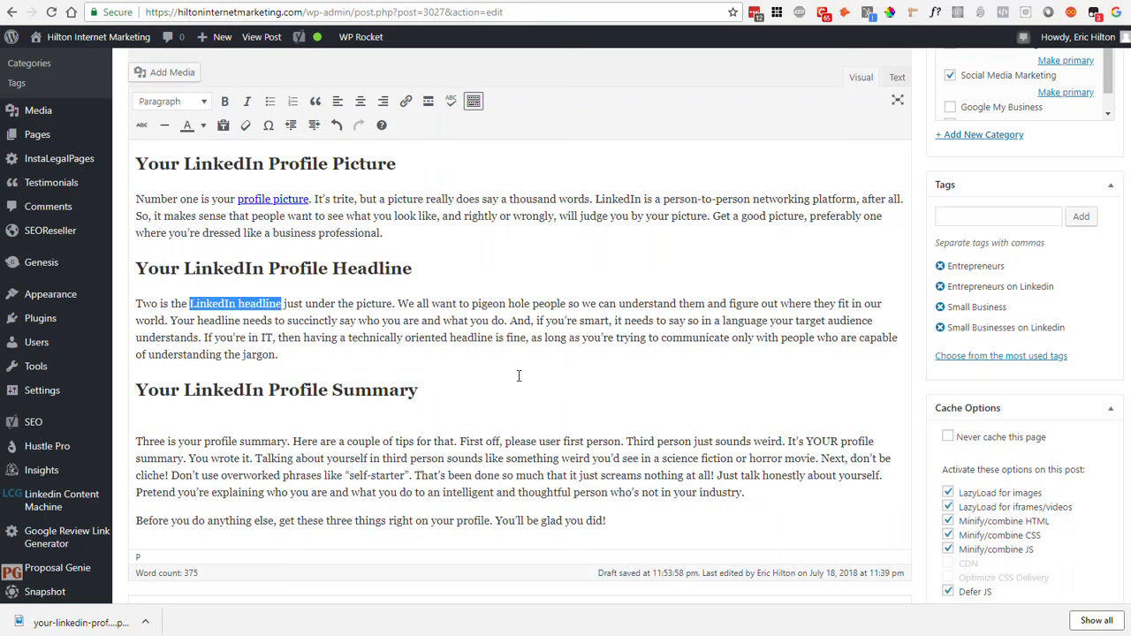
{"action": "left_click", "coordinate": [406, 101]}
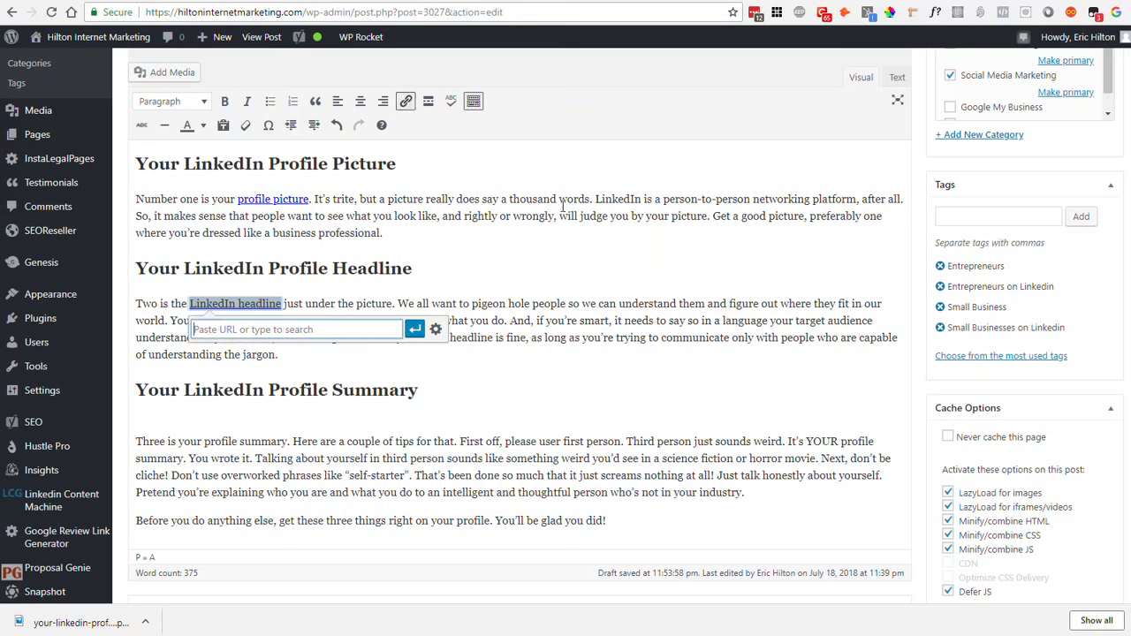
{"action": "left_click", "coordinate": [434, 327]}
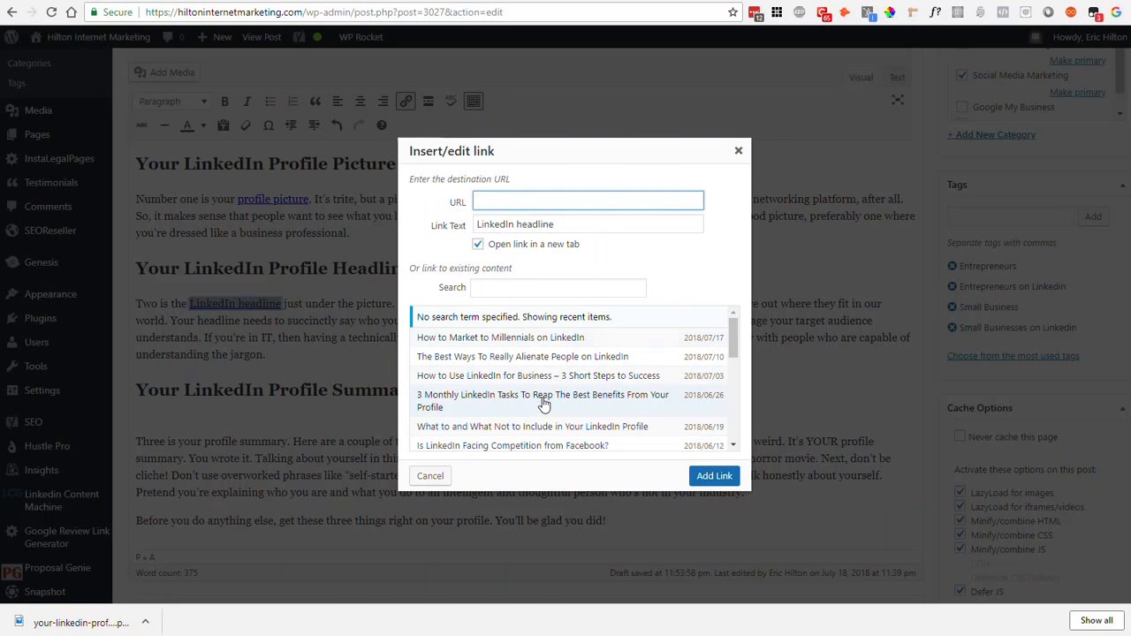
{"action": "scroll", "coordinate": [524, 385], "scroll_direction": "down", "scroll_amount": 1}
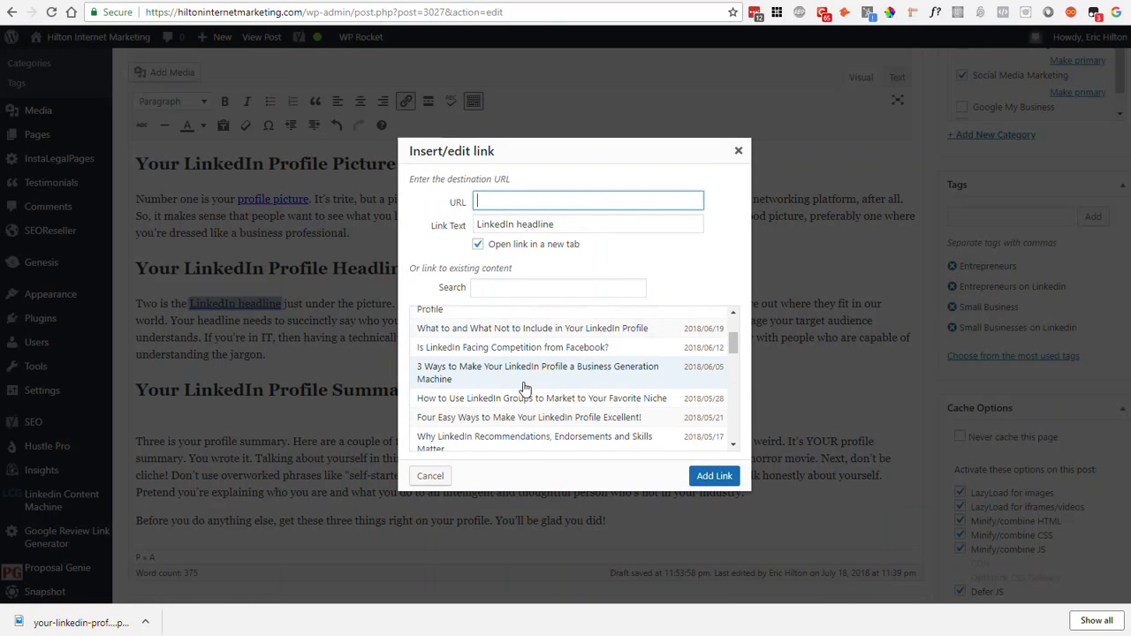
{"action": "scroll", "coordinate": [524, 387], "scroll_direction": "down", "scroll_amount": 1}
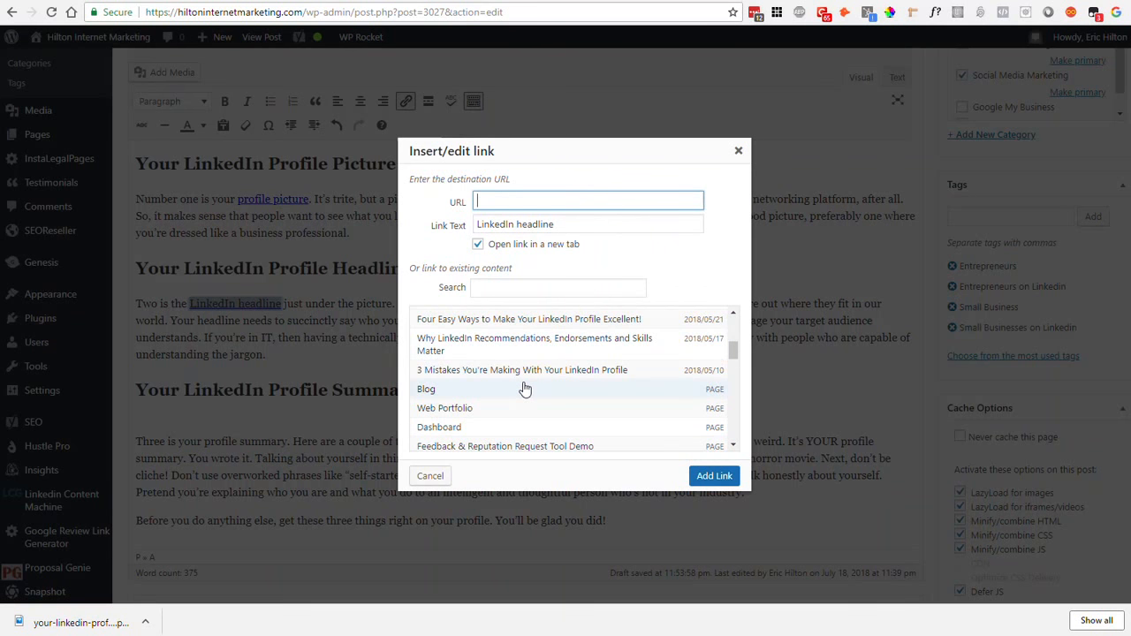
{"action": "scroll", "coordinate": [524, 388], "scroll_direction": "down", "scroll_amount": 1}
{"action": "scroll", "coordinate": [524, 387], "scroll_direction": "down", "scroll_amount": 5}
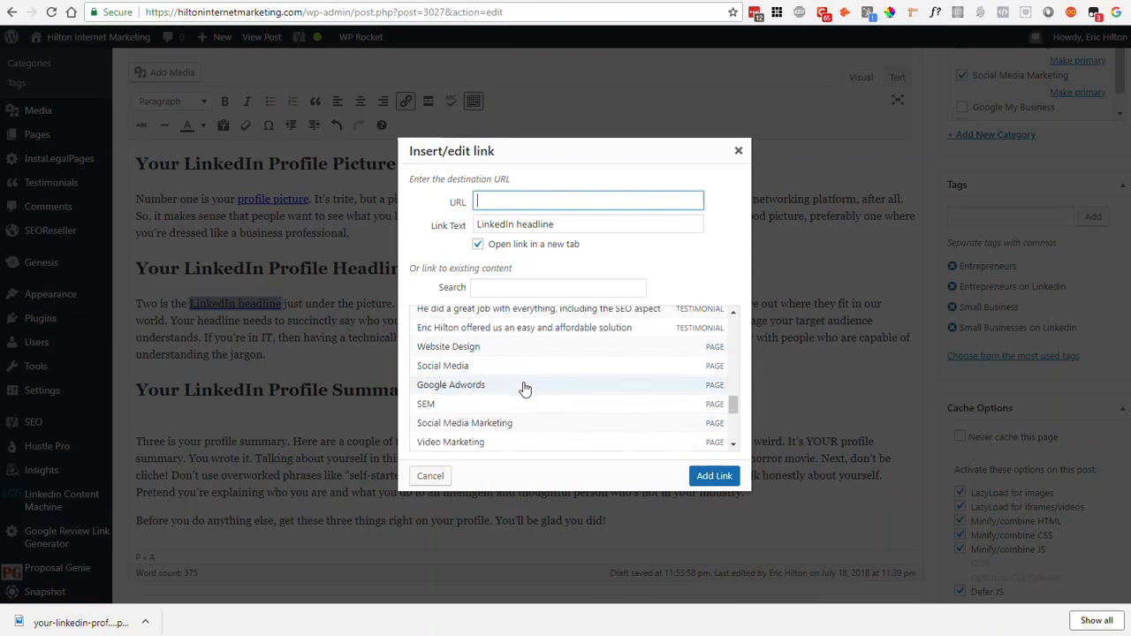
Search existing content for "LinkedIn" and link "profile summary" to "Four Easy Ways to Make Your LinkedIn Profile Excellent!", without opening in a new tab
{"action": "left_click", "coordinate": [524, 290]}
{"action": "type", "text": "LinkedIn"}
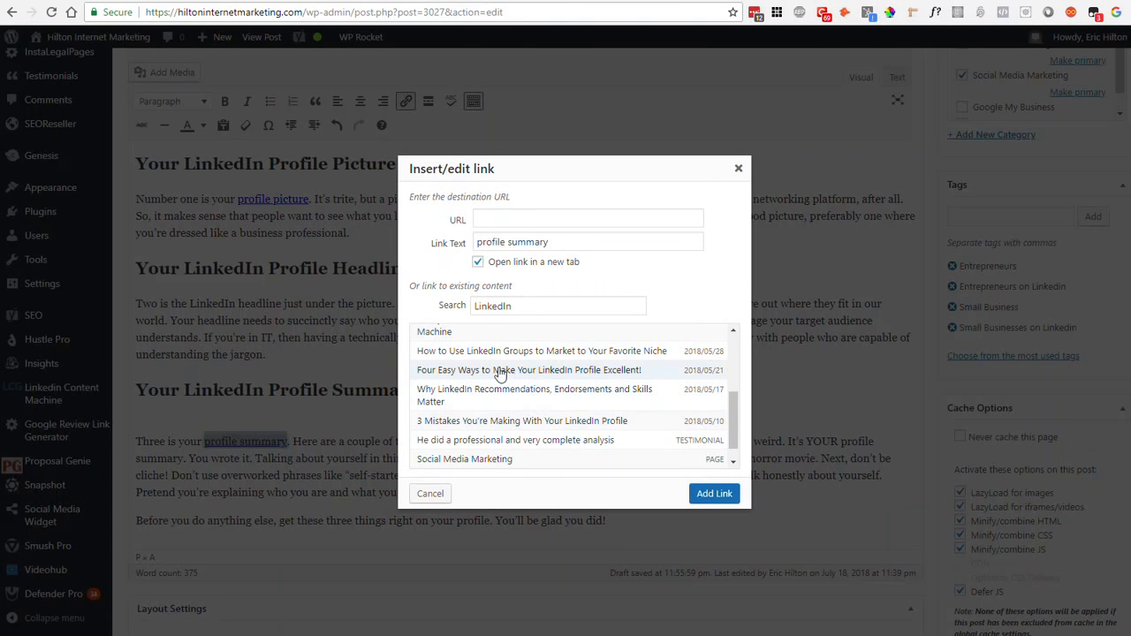
{"action": "left_click", "coordinate": [500, 373]}
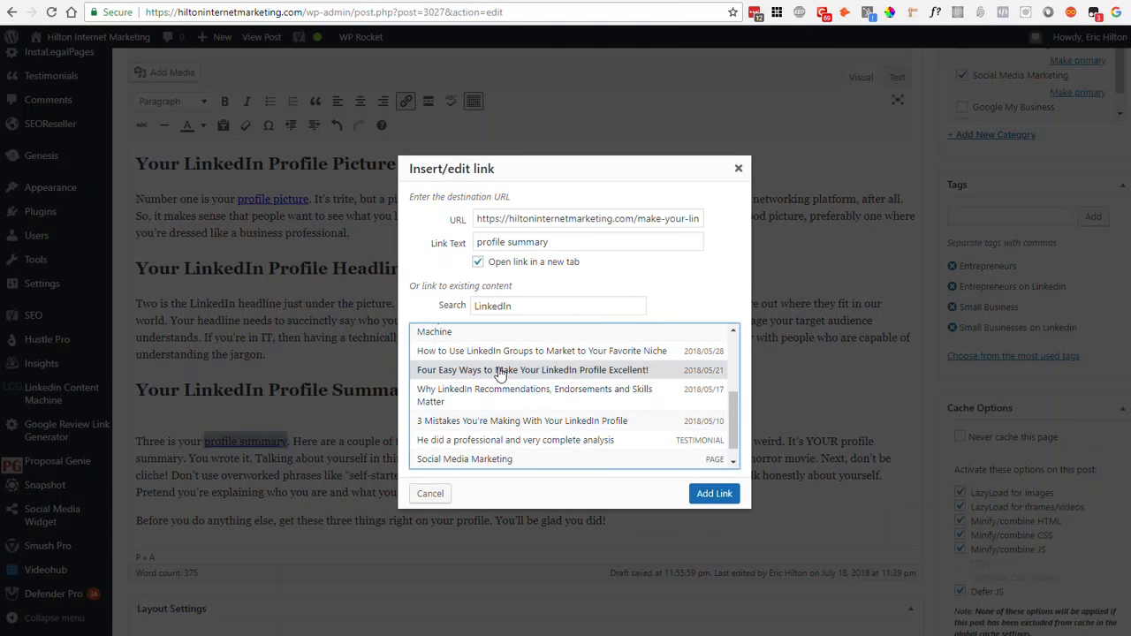
{"action": "left_click", "coordinate": [478, 265]}
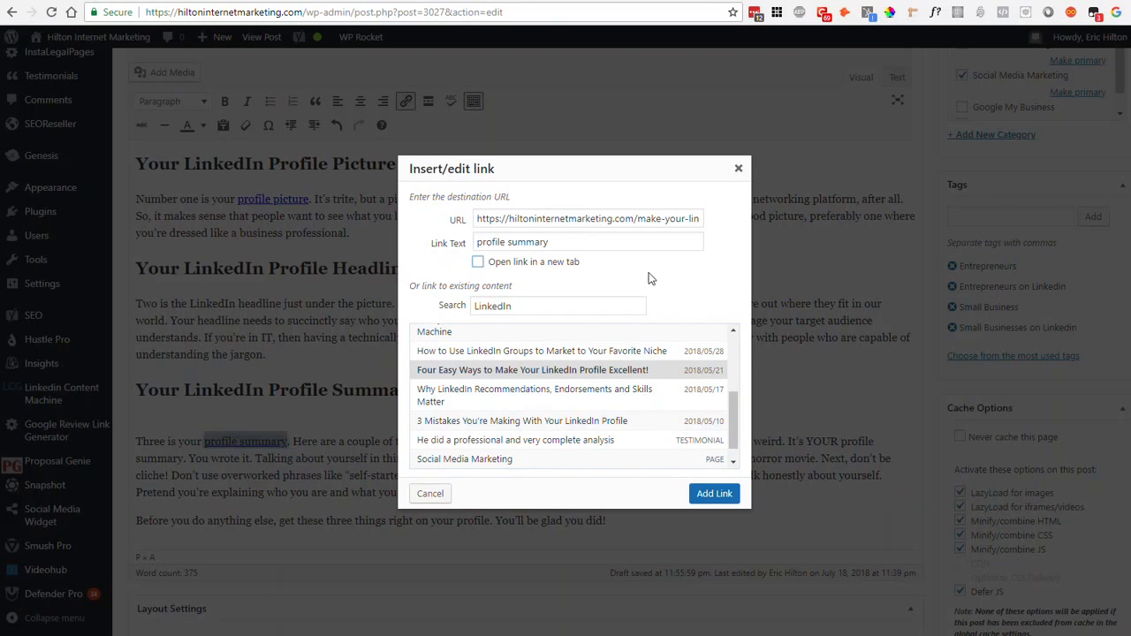
{"action": "left_click", "coordinate": [704, 495]}
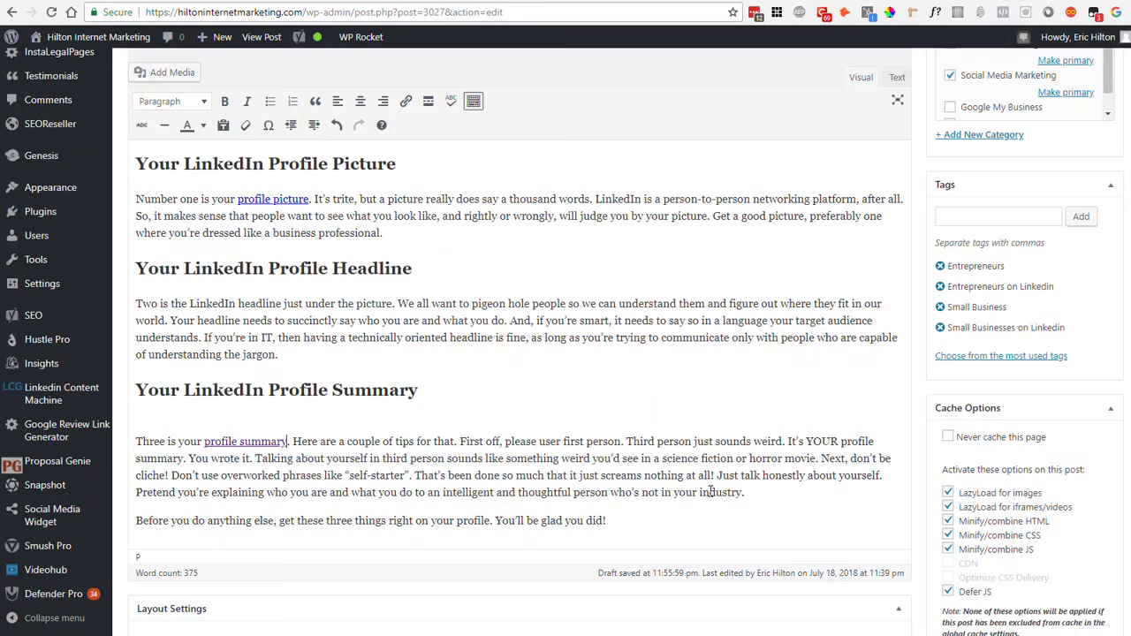
Review the Yoast readability analysis and the focus keyword analysis for problems and improvements that still need attention
{"action": "scroll", "coordinate": [632, 390], "scroll_direction": "down", "scroll_amount": 2}
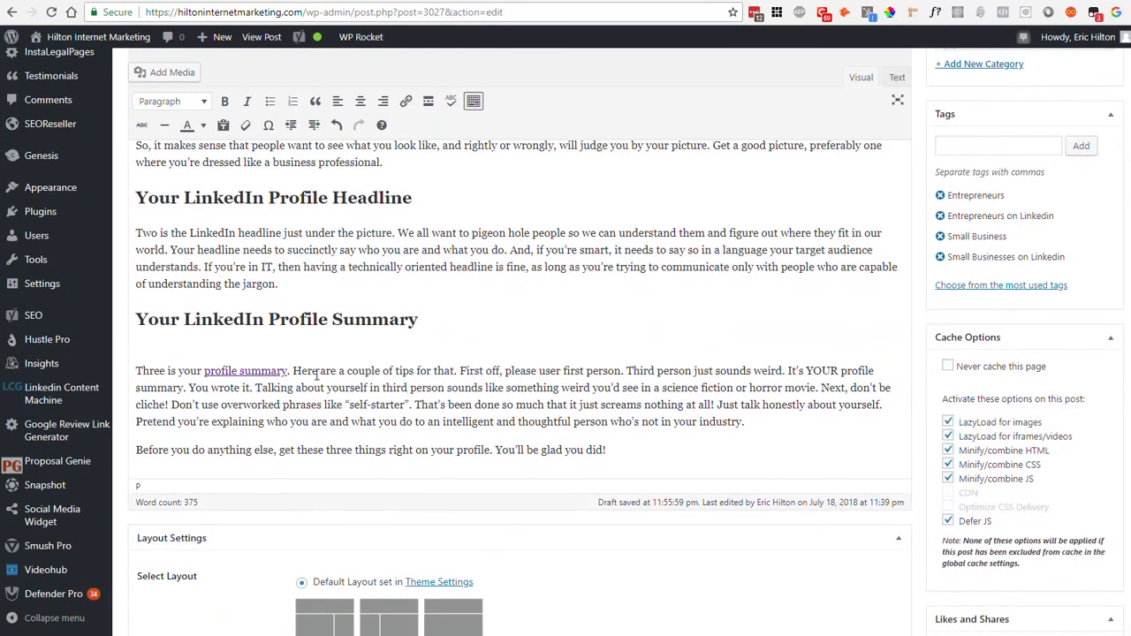
{"action": "scroll", "coordinate": [515, 384], "scroll_direction": "down", "scroll_amount": 15}
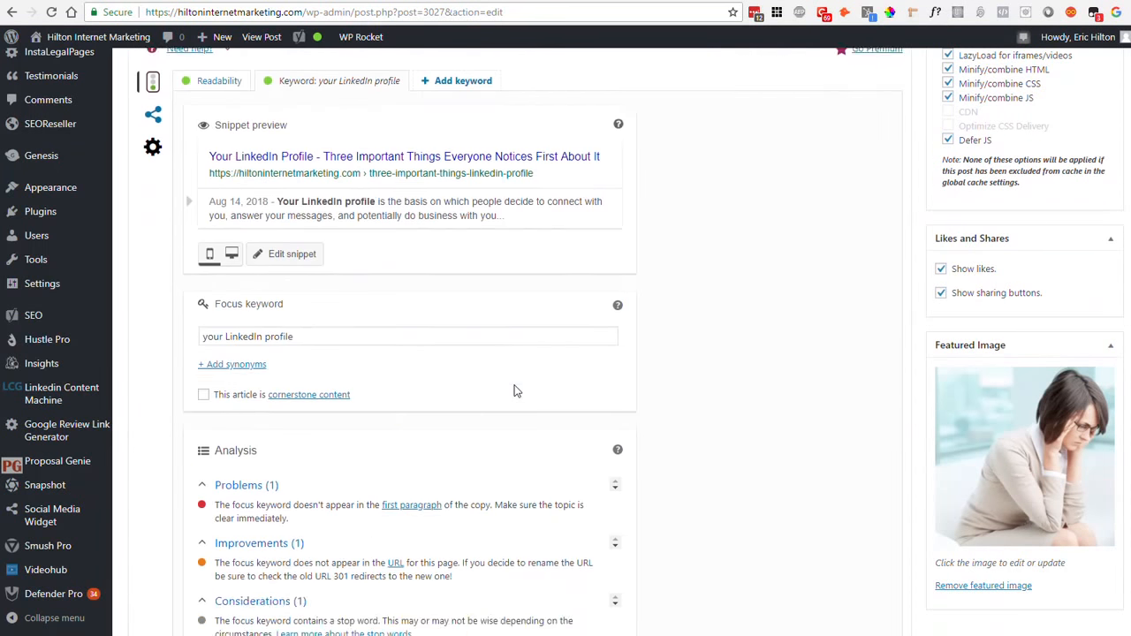
{"action": "scroll", "coordinate": [517, 390], "scroll_direction": "down", "scroll_amount": 5}
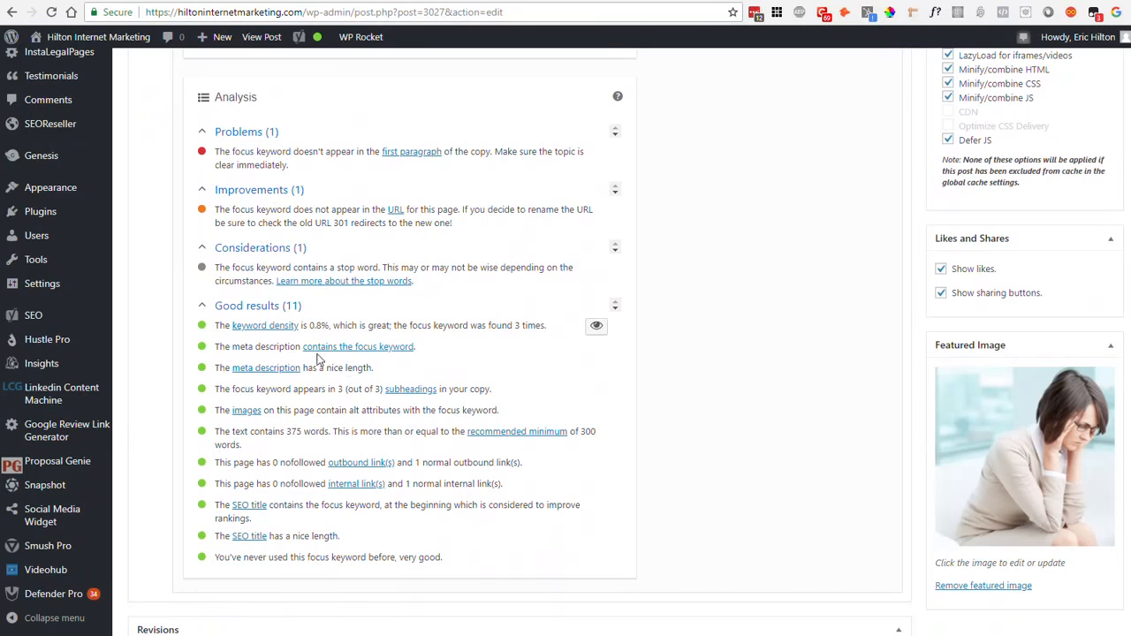
{"action": "scroll", "coordinate": [599, 463], "scroll_direction": "up", "scroll_amount": 10}
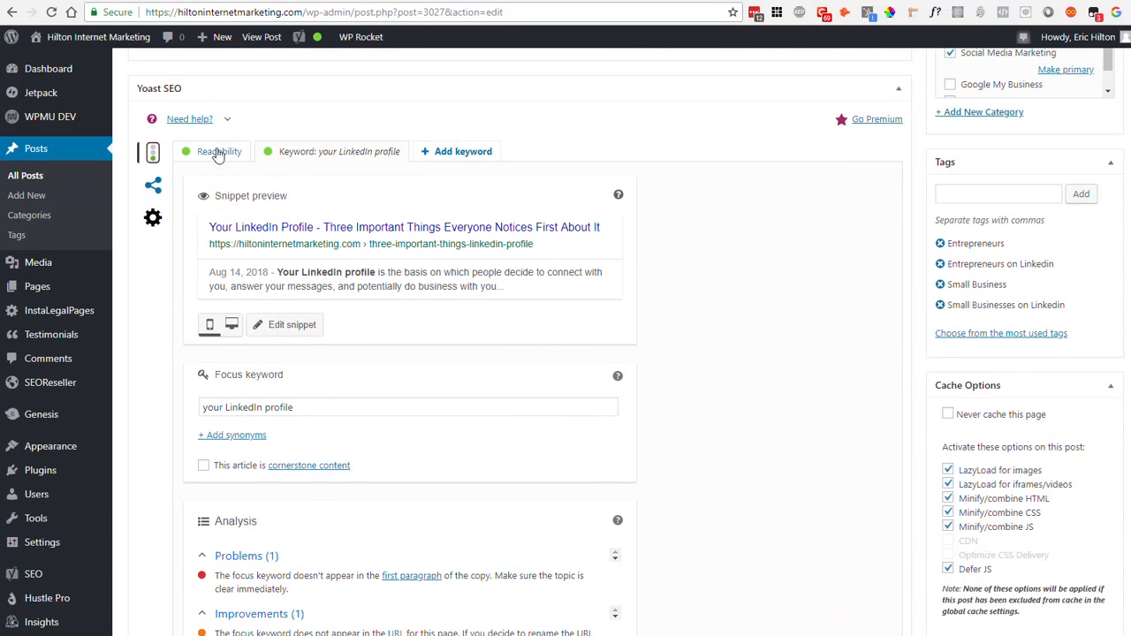
{"action": "left_click", "coordinate": [217, 151]}
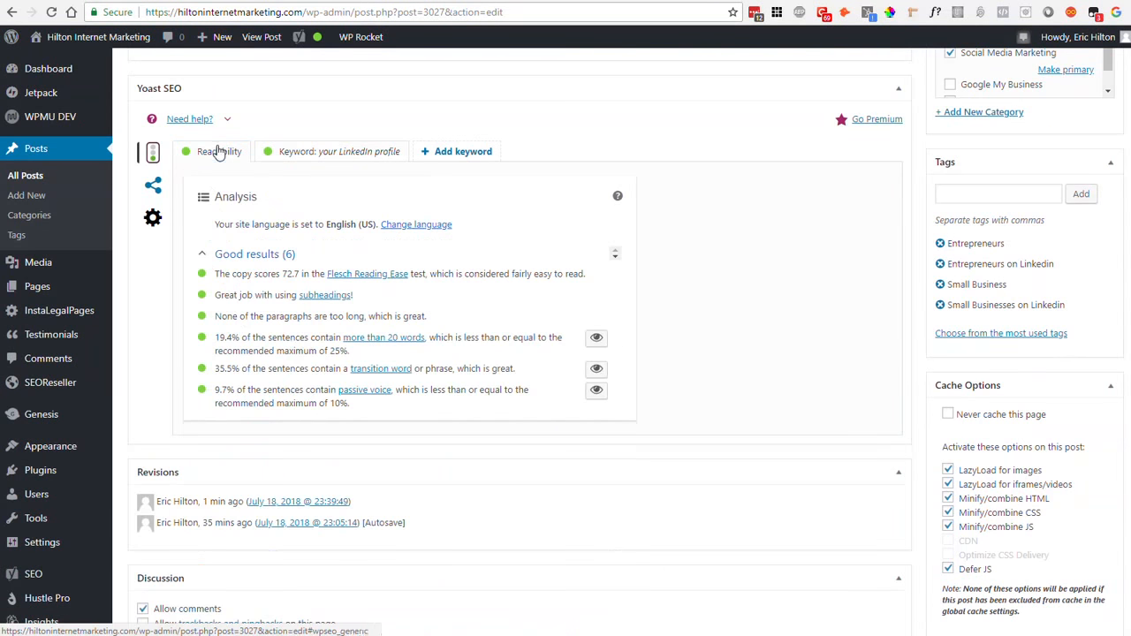
{"action": "left_click", "coordinate": [322, 153]}
{"action": "scroll", "coordinate": [717, 288], "scroll_direction": "down", "scroll_amount": 5}
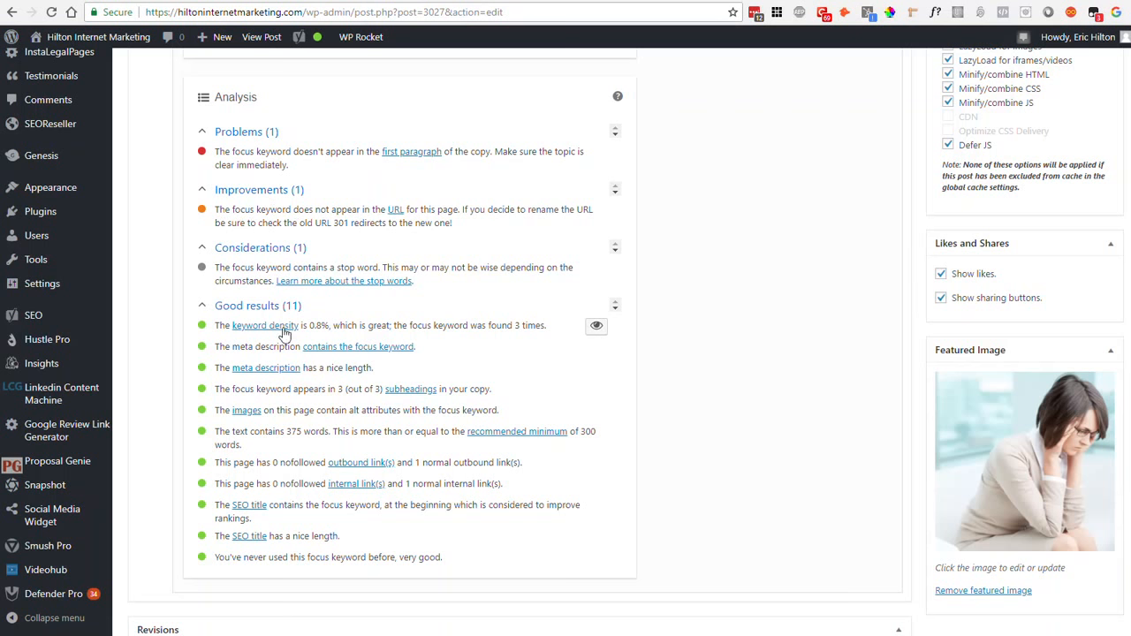
{"action": "scroll", "coordinate": [506, 367], "scroll_direction": "up", "scroll_amount": 3}
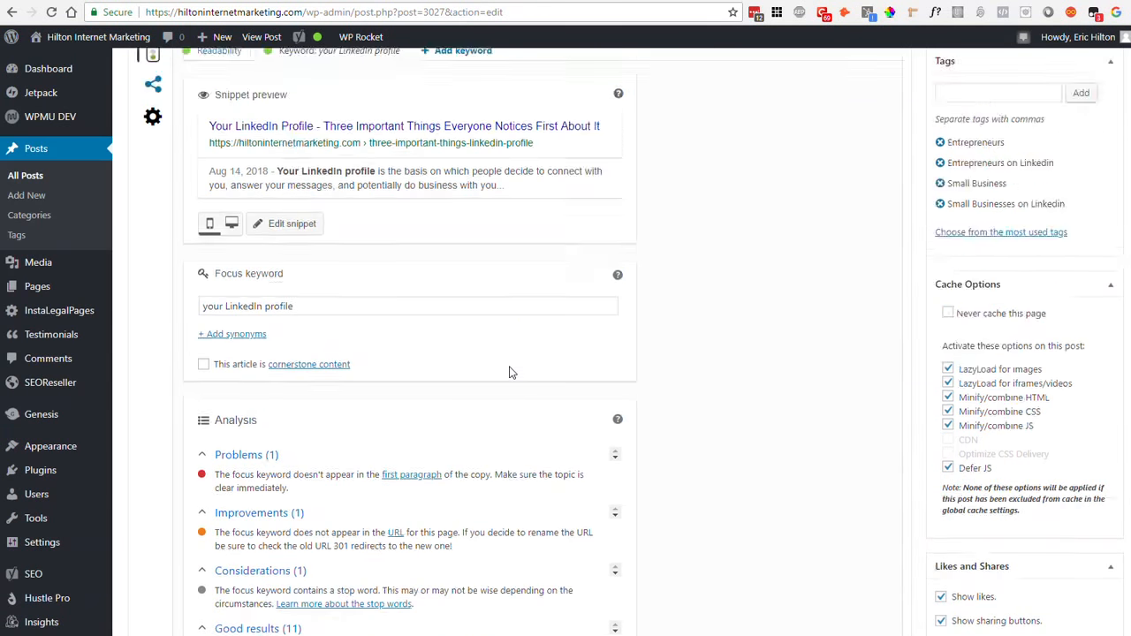
{"action": "scroll", "coordinate": [507, 370], "scroll_direction": "down", "scroll_amount": 3}
{"action": "scroll", "coordinate": [509, 371], "scroll_direction": "down", "scroll_amount": 1}
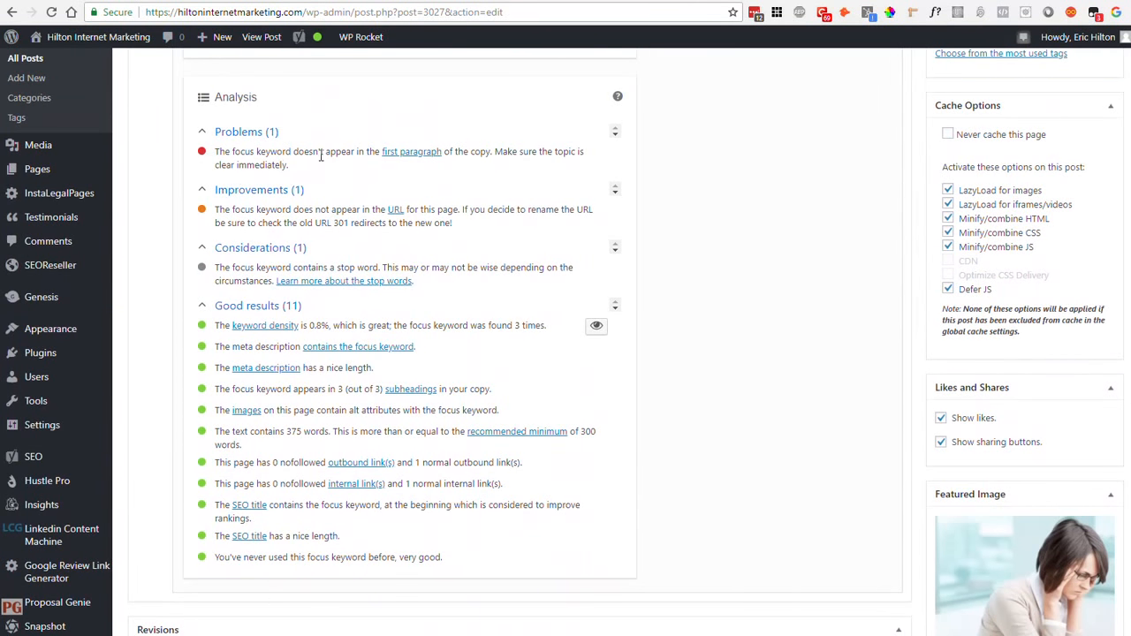
Replace "the" before "profile" with "your LinkedIn" in the post's opening sentence
{"action": "scroll", "coordinate": [481, 259], "scroll_direction": "up", "scroll_amount": 5}
{"action": "scroll", "coordinate": [481, 259], "scroll_direction": "up", "scroll_amount": 10}
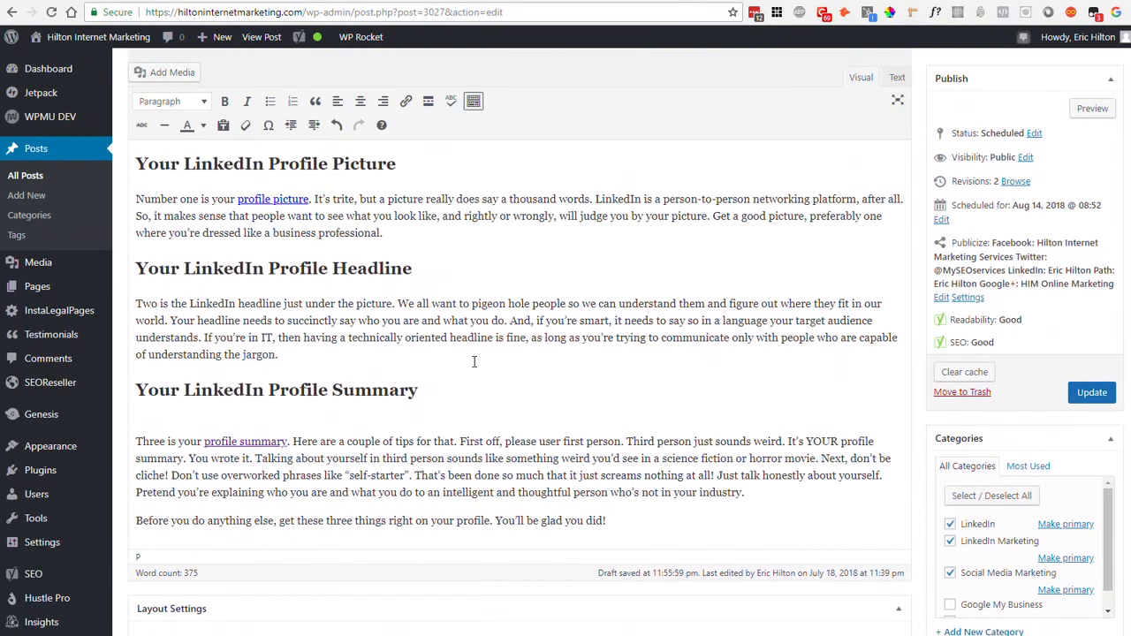
{"action": "scroll", "coordinate": [474, 361], "scroll_direction": "up", "scroll_amount": 6}
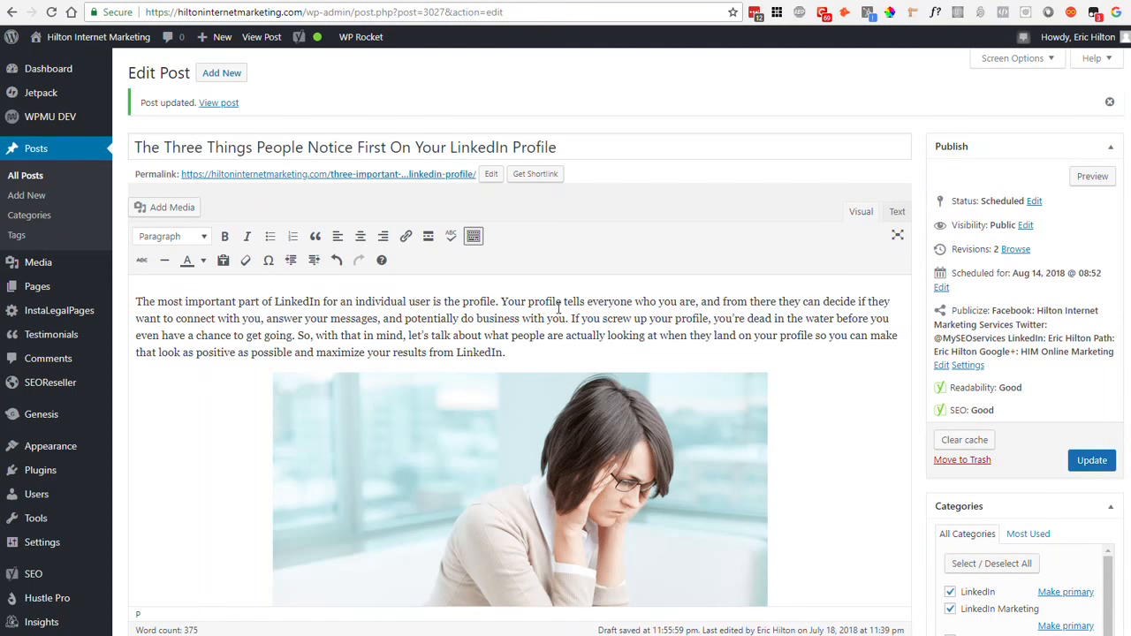
{"action": "left_click", "coordinate": [459, 303]}
{"action": "key", "text": "BackSpace"}
{"action": "key", "text": "BackSpace"}
{"action": "key", "text": "BackSpace"}
{"action": "key", "text": "BackSpace"}
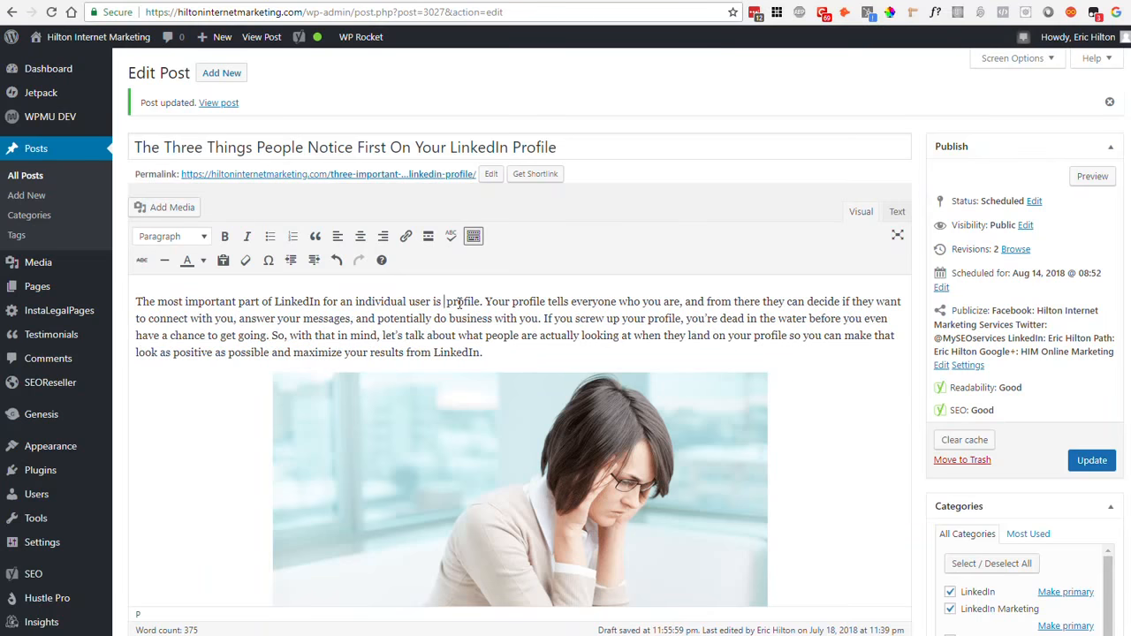
{"action": "type", "text": "your "}
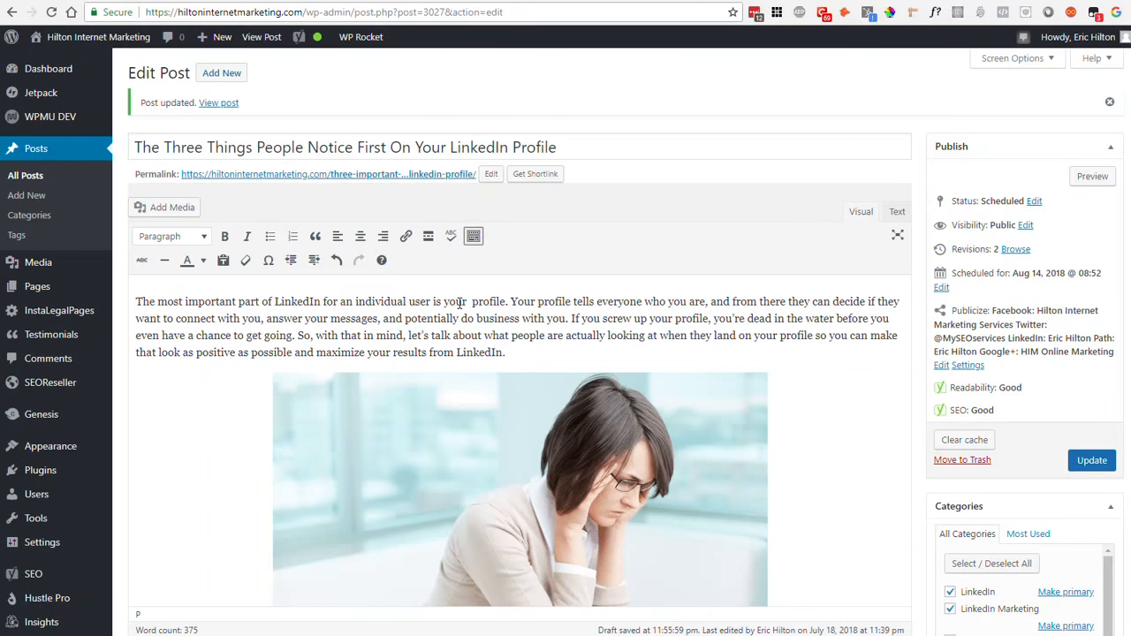
{"action": "type", "text": "LinkedIn"}
Check the Yoast focus keyword analysis from the remaining improvements through the full list of good results
{"action": "scroll", "coordinate": [698, 309], "scroll_direction": "down", "scroll_amount": 20}
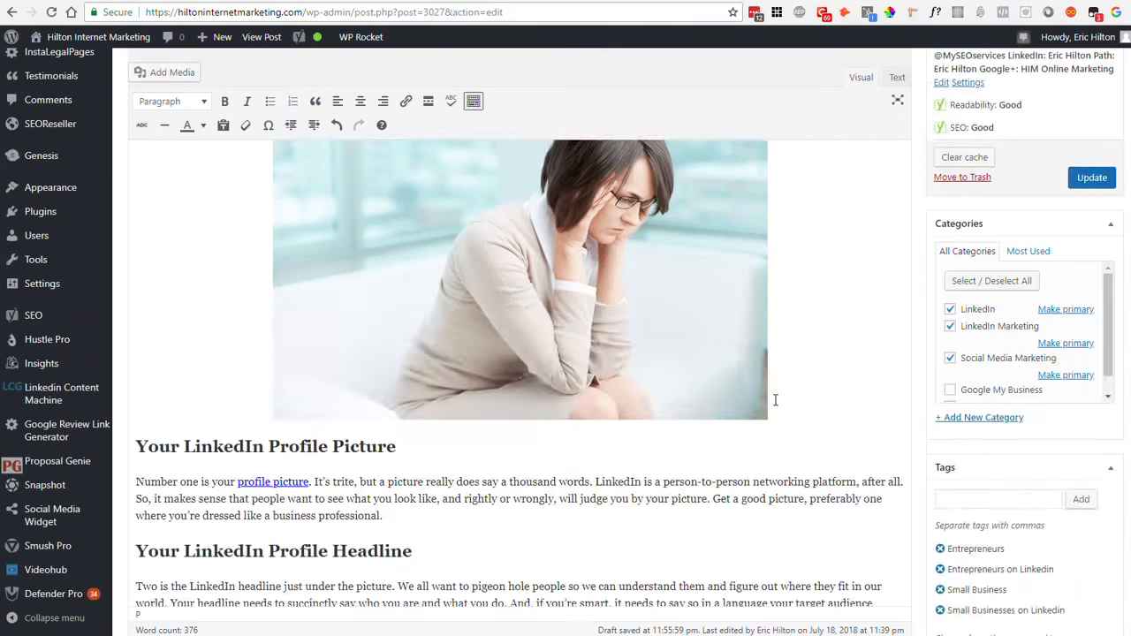
{"action": "scroll", "coordinate": [767, 450], "scroll_direction": "up", "scroll_amount": 1}
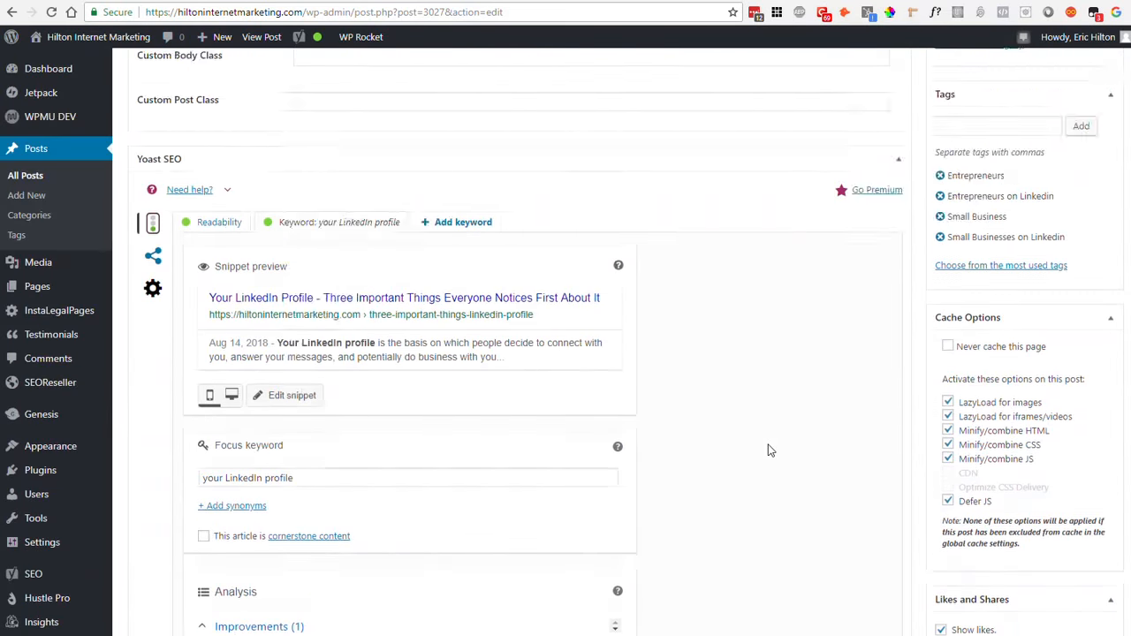
{"action": "scroll", "coordinate": [768, 450], "scroll_direction": "down", "scroll_amount": 4}
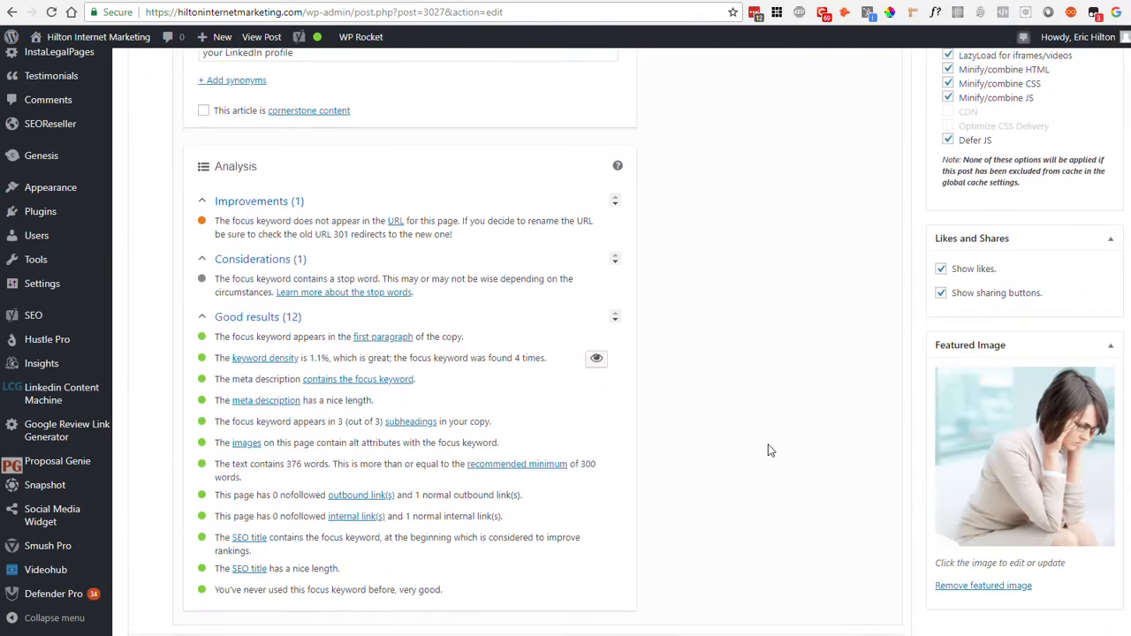
{"action": "scroll", "coordinate": [767, 451], "scroll_direction": "up", "scroll_amount": 2}
{"action": "scroll", "coordinate": [767, 451], "scroll_direction": "down", "scroll_amount": 3}
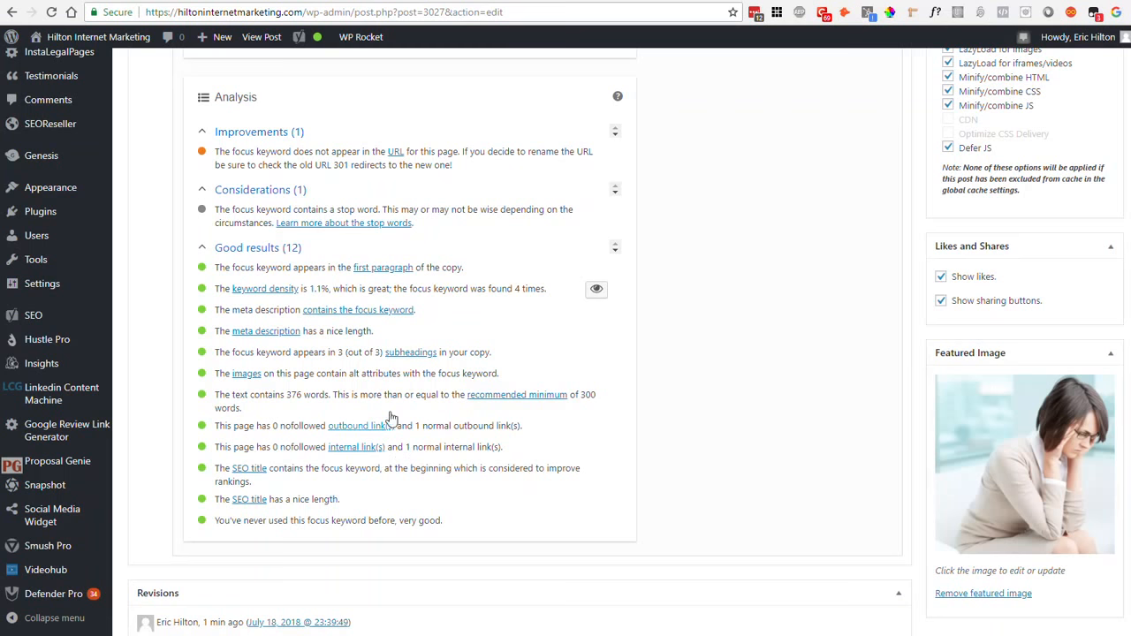
{"action": "scroll", "coordinate": [536, 449], "scroll_direction": "down", "scroll_amount": 1}
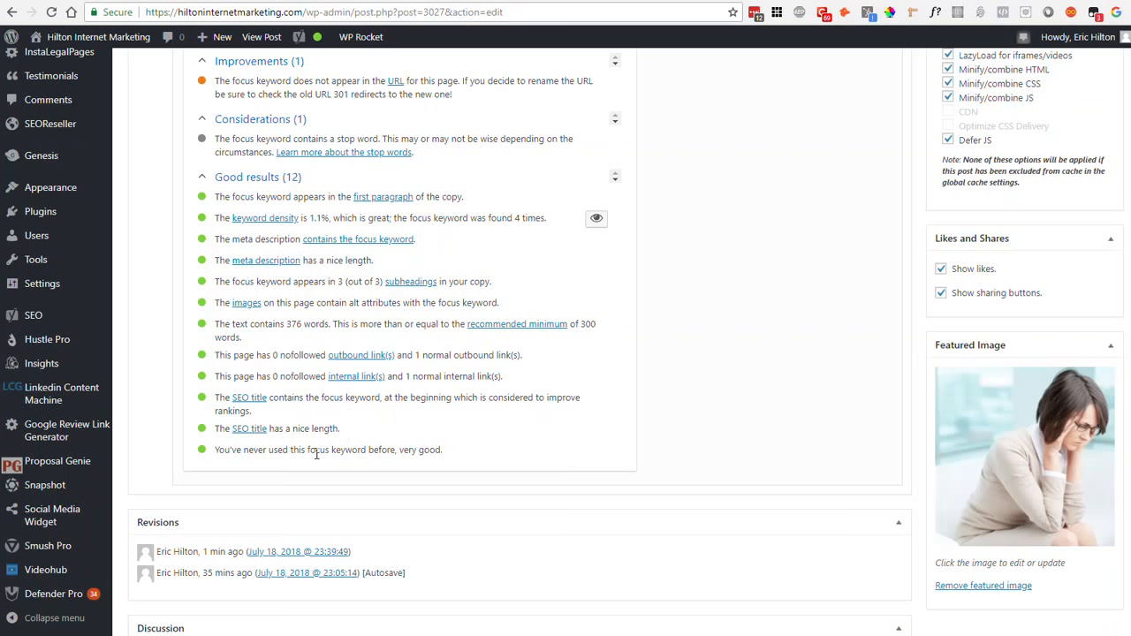
Look over the opening paragraph, snippet preview, readability analysis and keyword analysis once more, ending at the post's profile sections
{"action": "scroll", "coordinate": [495, 474], "scroll_direction": "up", "scroll_amount": 2}
{"action": "scroll", "coordinate": [495, 473], "scroll_direction": "up", "scroll_amount": 10}
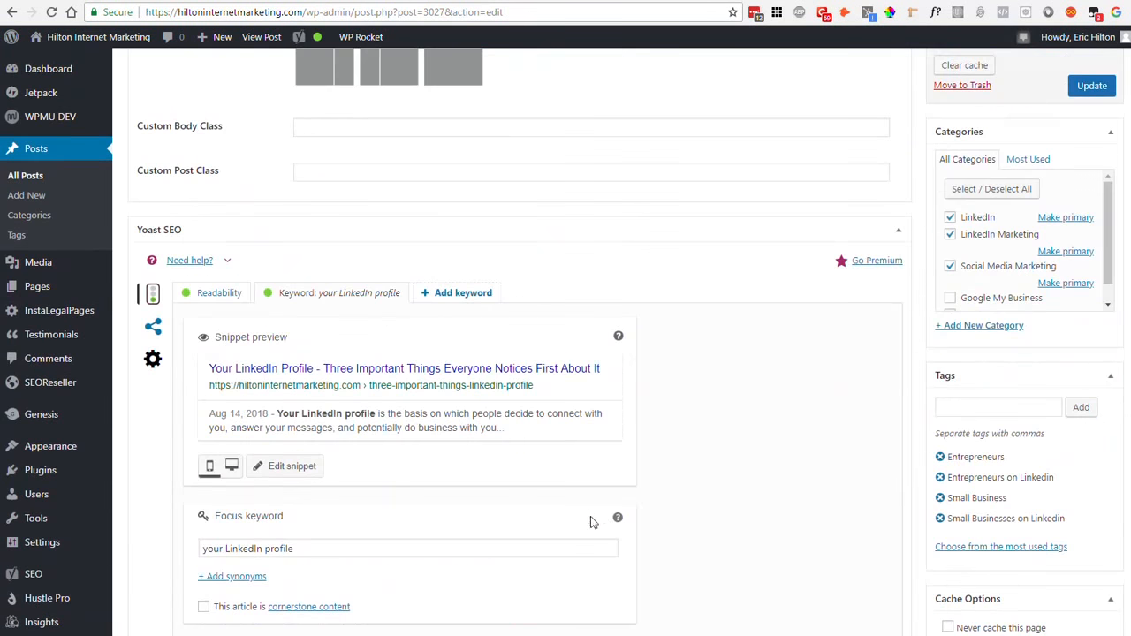
{"action": "scroll", "coordinate": [798, 530], "scroll_direction": "up", "scroll_amount": 10}
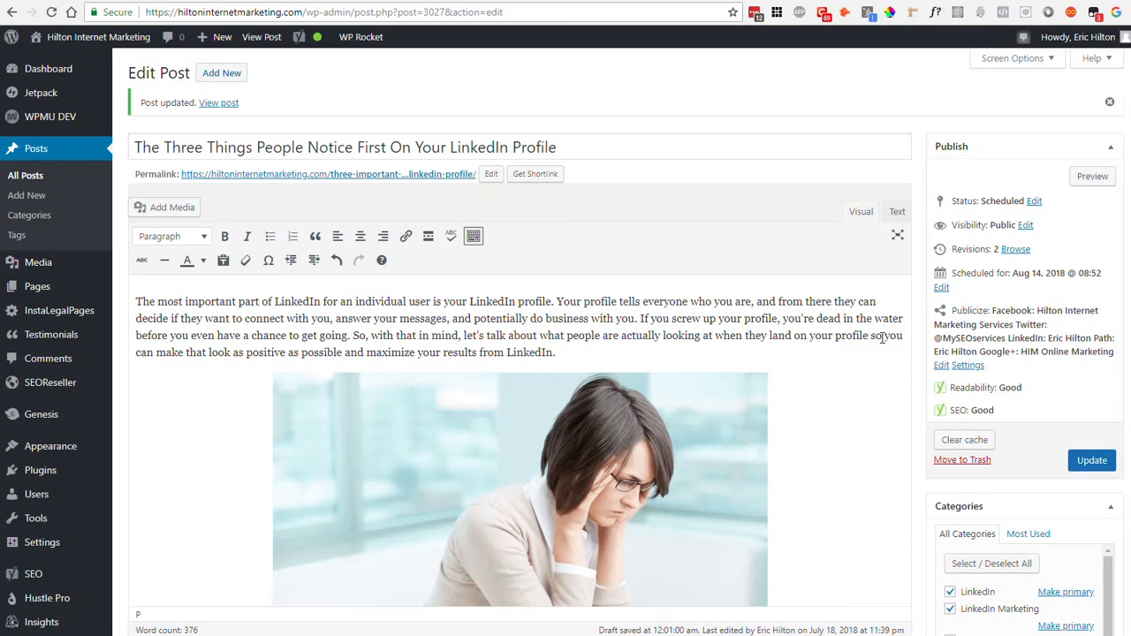
{"action": "scroll", "coordinate": [905, 335], "scroll_direction": "down", "scroll_amount": 10}
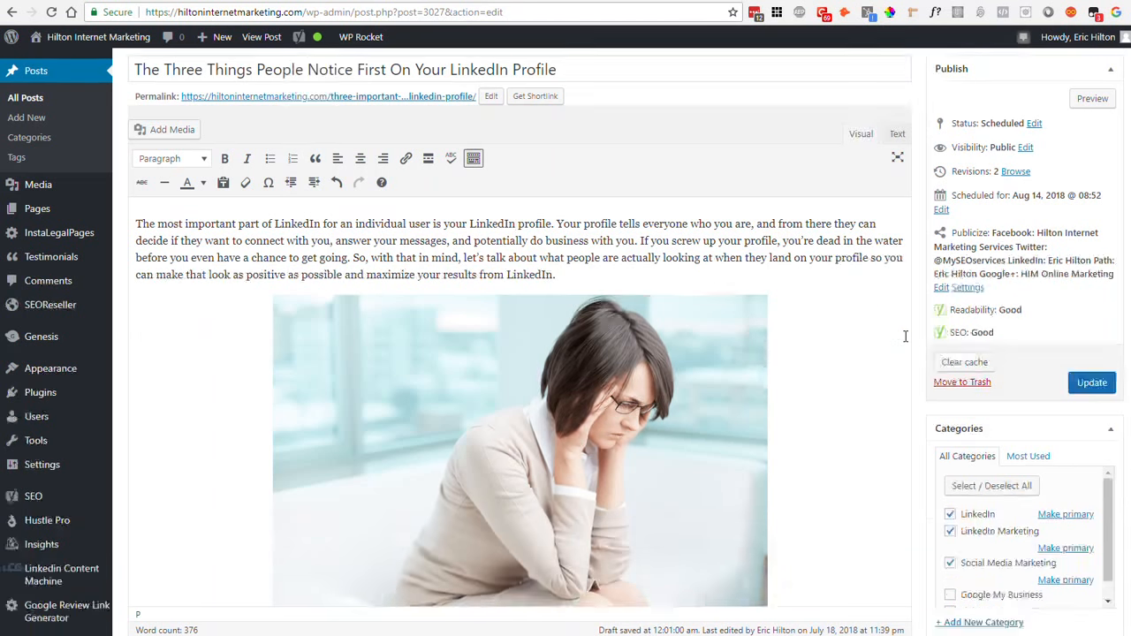
{"action": "scroll", "coordinate": [905, 336], "scroll_direction": "down", "scroll_amount": 8}
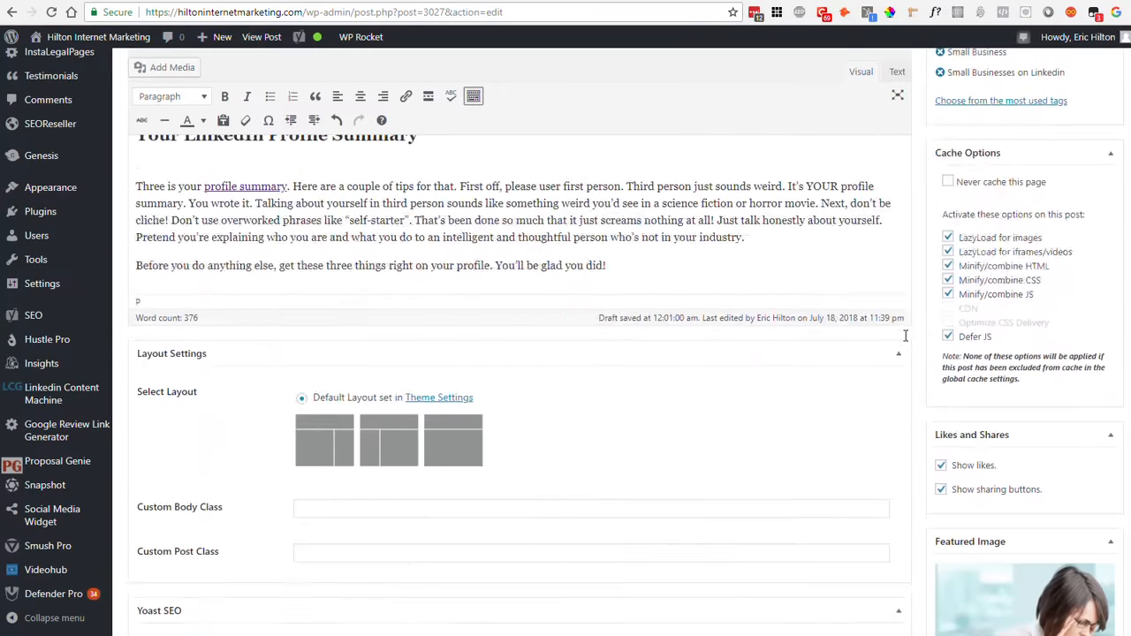
{"action": "scroll", "coordinate": [905, 342], "scroll_direction": "down", "scroll_amount": 5}
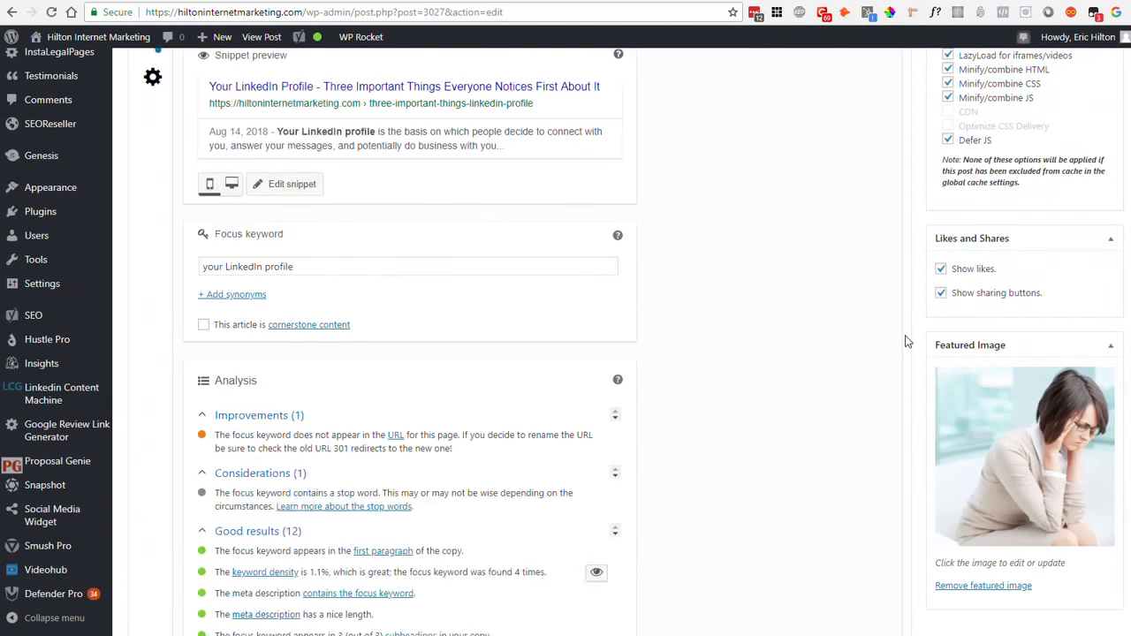
{"action": "scroll", "coordinate": [905, 342], "scroll_direction": "up", "scroll_amount": 3}
{"action": "scroll", "coordinate": [905, 342], "scroll_direction": "up", "scroll_amount": 2}
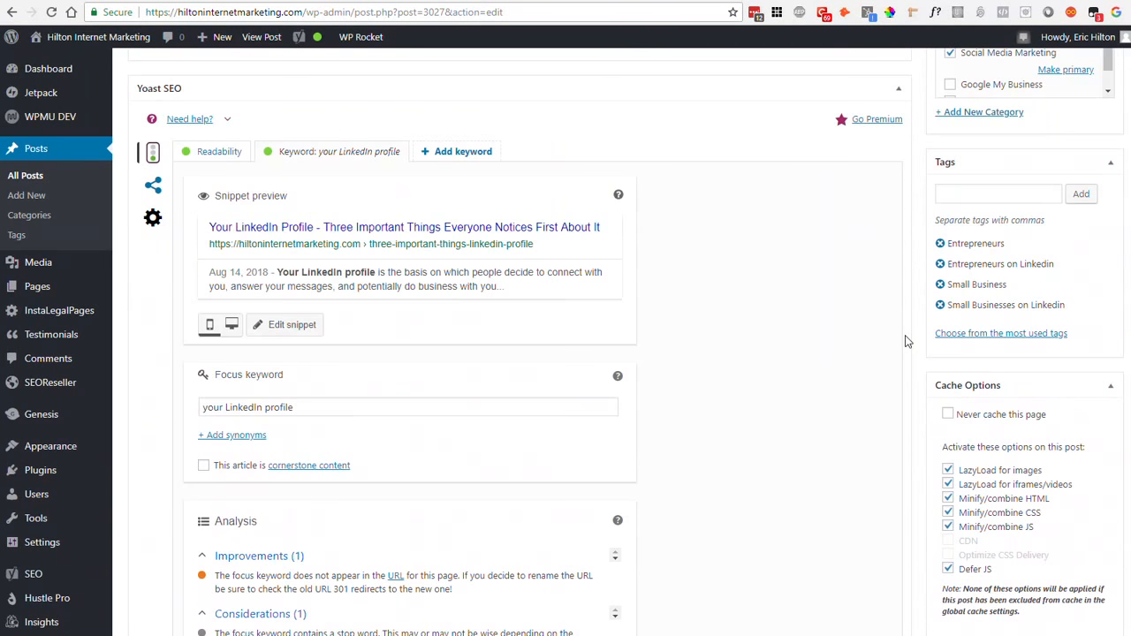
{"action": "left_click", "coordinate": [221, 153]}
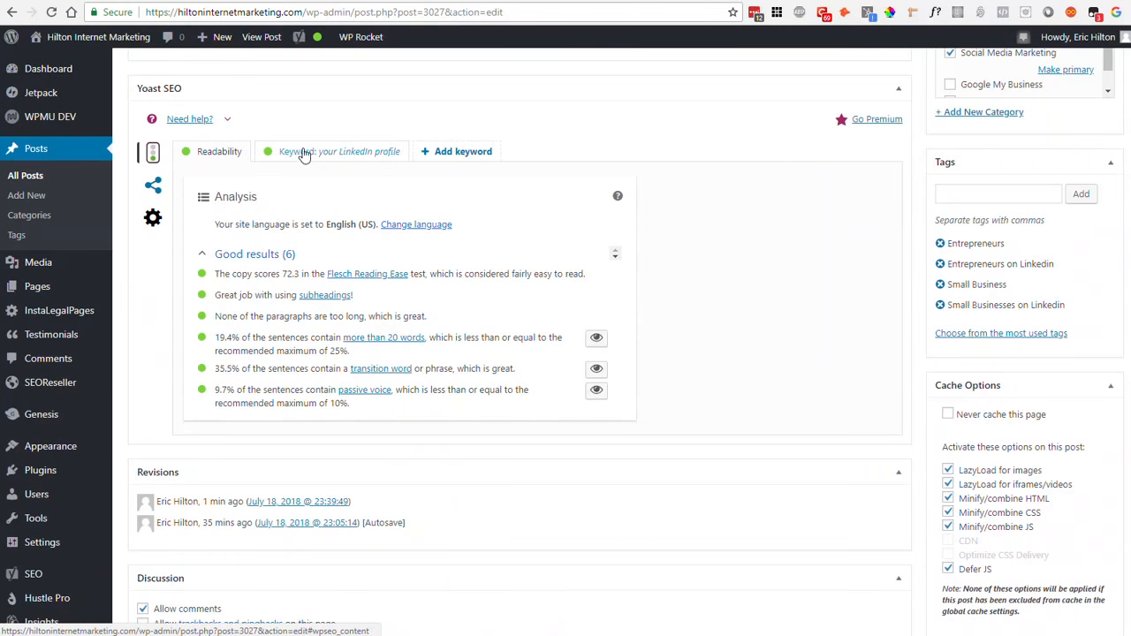
{"action": "left_click", "coordinate": [305, 158]}
{"action": "scroll", "coordinate": [740, 345], "scroll_direction": "down", "scroll_amount": 5}
{"action": "scroll", "coordinate": [740, 345], "scroll_direction": "up", "scroll_amount": 18}
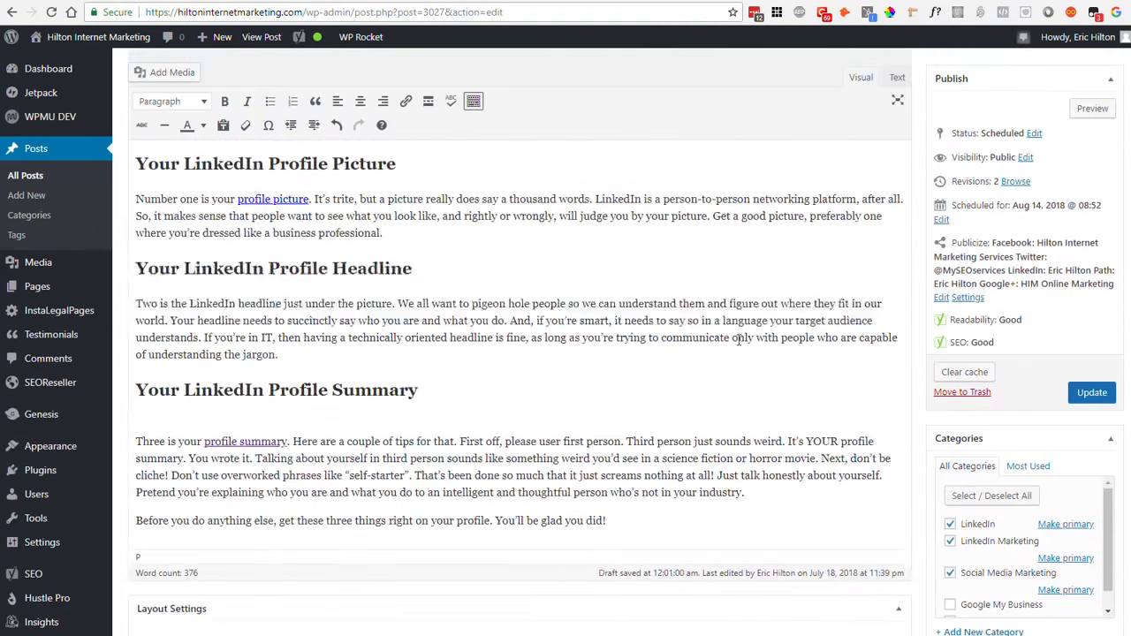
Review the Yoast focus keyword analysis against the post's opening paragraph, image and LinkedIn profile subheadings
{"action": "scroll", "coordinate": [739, 346], "scroll_direction": "down", "scroll_amount": 6}
{"action": "scroll", "coordinate": [739, 346], "scroll_direction": "down", "scroll_amount": 10}
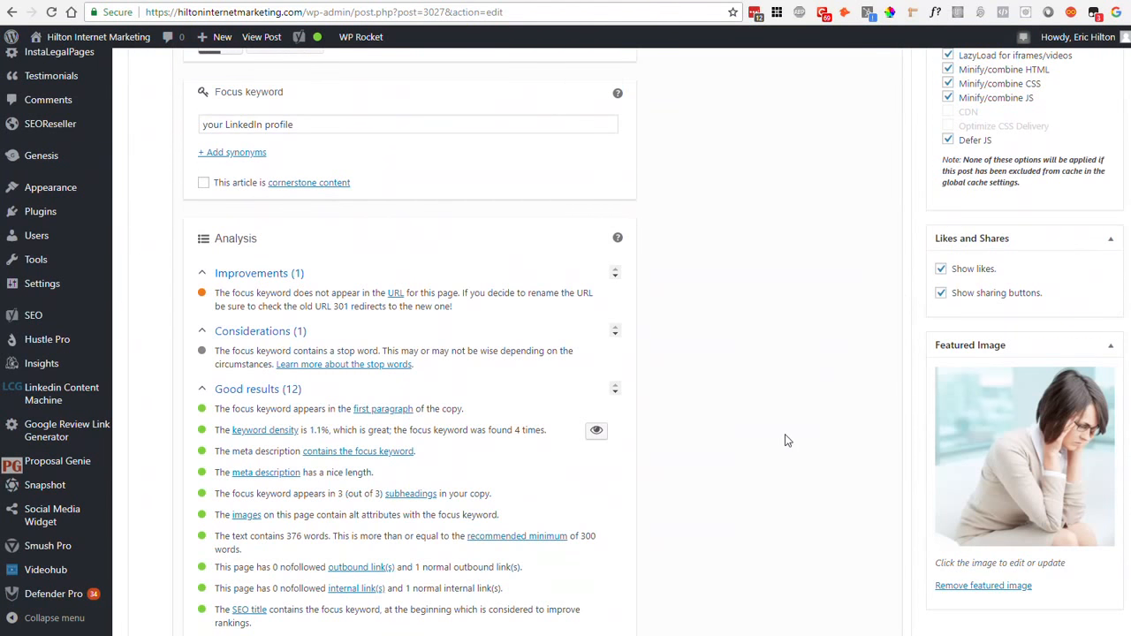
{"action": "scroll", "coordinate": [785, 434], "scroll_direction": "down", "scroll_amount": 3}
{"action": "scroll", "coordinate": [784, 435], "scroll_direction": "up", "scroll_amount": 10}
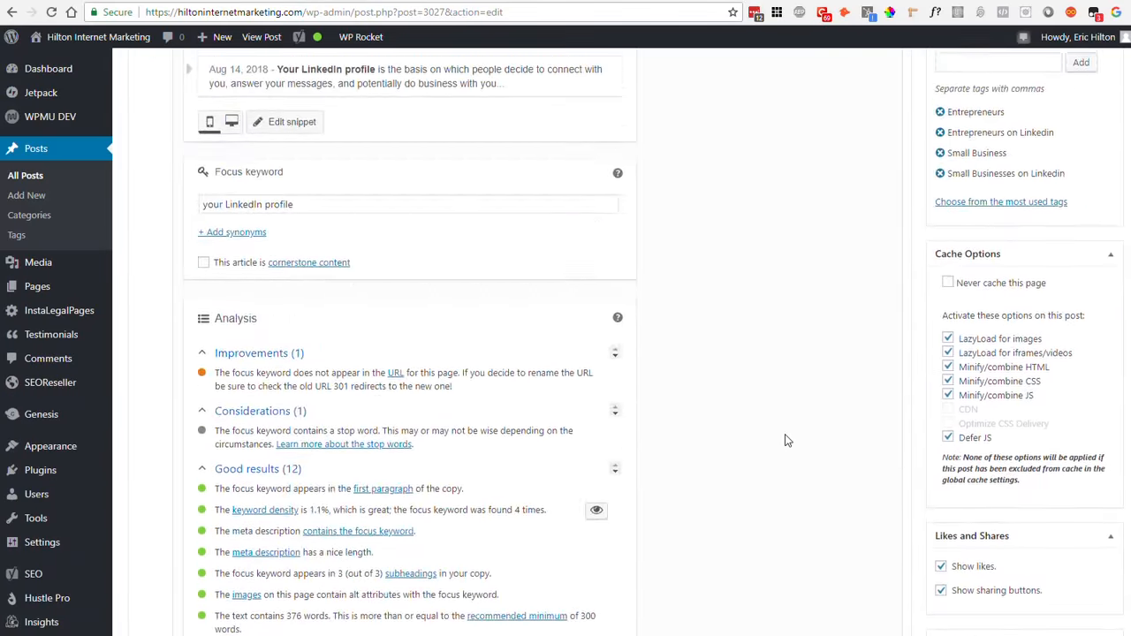
{"action": "scroll", "coordinate": [784, 434], "scroll_direction": "up", "scroll_amount": 15}
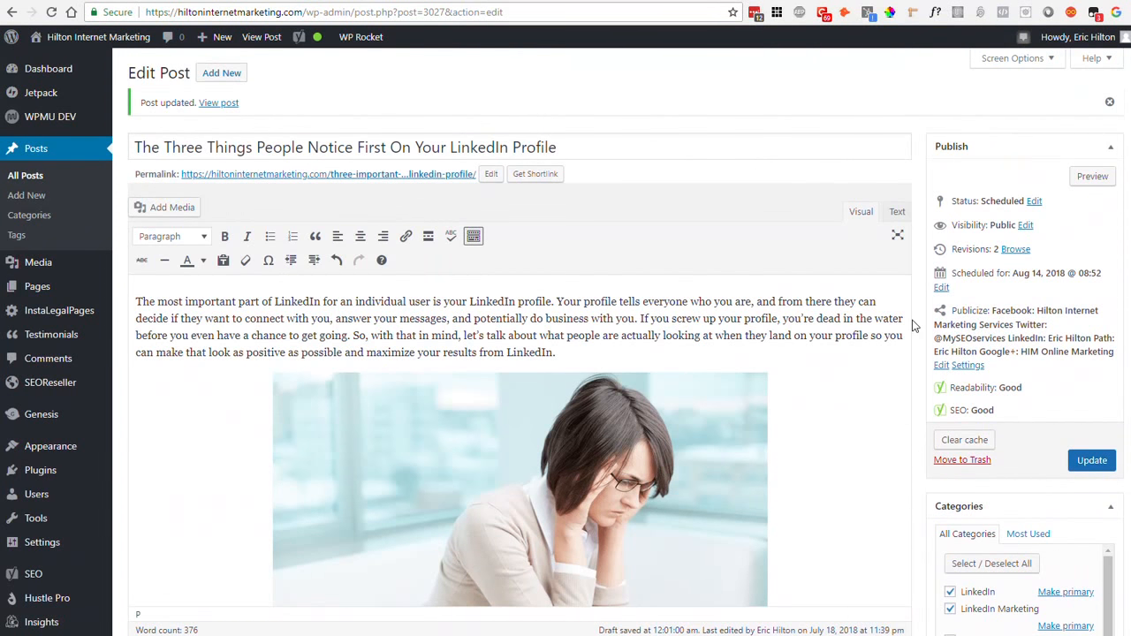
{"action": "scroll", "coordinate": [919, 326], "scroll_direction": "down", "scroll_amount": 2}
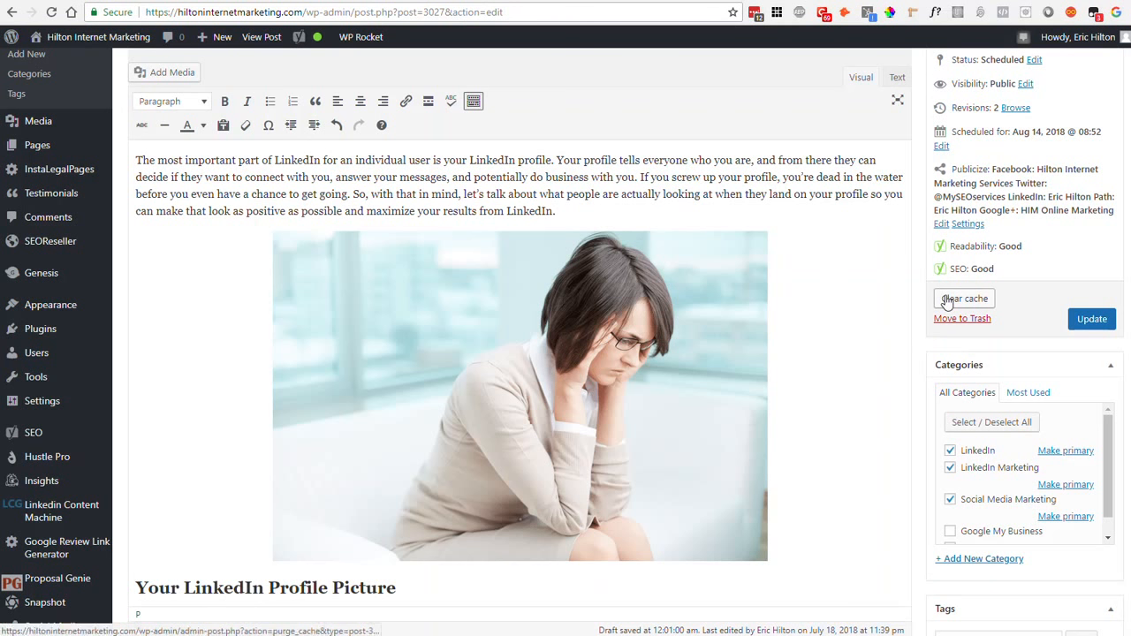
{"action": "scroll", "coordinate": [882, 336], "scroll_direction": "down", "scroll_amount": 15}
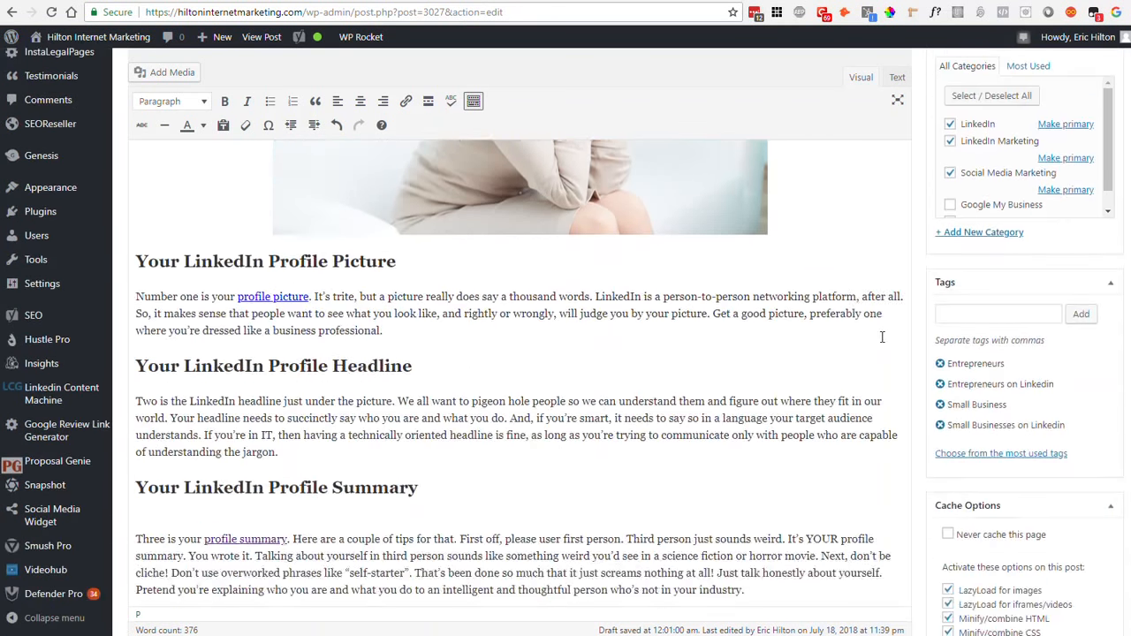
{"action": "scroll", "coordinate": [880, 337], "scroll_direction": "up", "scroll_amount": 15}
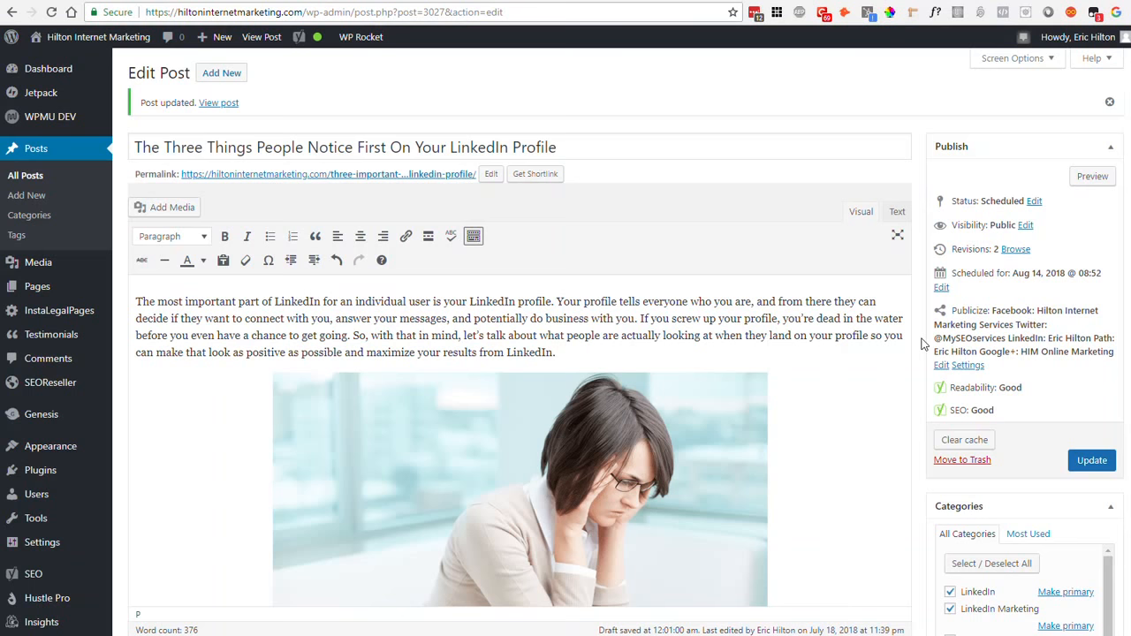
Look through the whole post with its categories and tags, down to the Yoast good results and back to the title
{"action": "scroll", "coordinate": [919, 339], "scroll_direction": "down", "scroll_amount": 2}
{"action": "scroll", "coordinate": [918, 339], "scroll_direction": "up", "scroll_amount": 2}
{"action": "scroll", "coordinate": [919, 343], "scroll_direction": "down", "scroll_amount": 4}
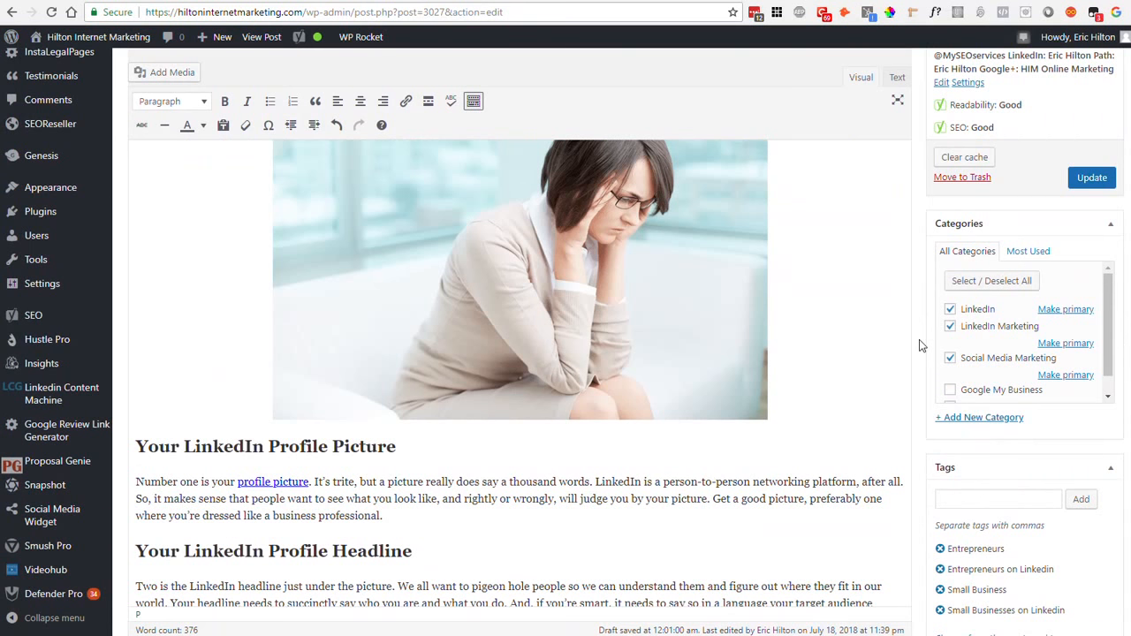
{"action": "scroll", "coordinate": [918, 343], "scroll_direction": "up", "scroll_amount": 5}
{"action": "scroll", "coordinate": [918, 344], "scroll_direction": "down", "scroll_amount": 3}
{"action": "scroll", "coordinate": [919, 342], "scroll_direction": "down", "scroll_amount": 15}
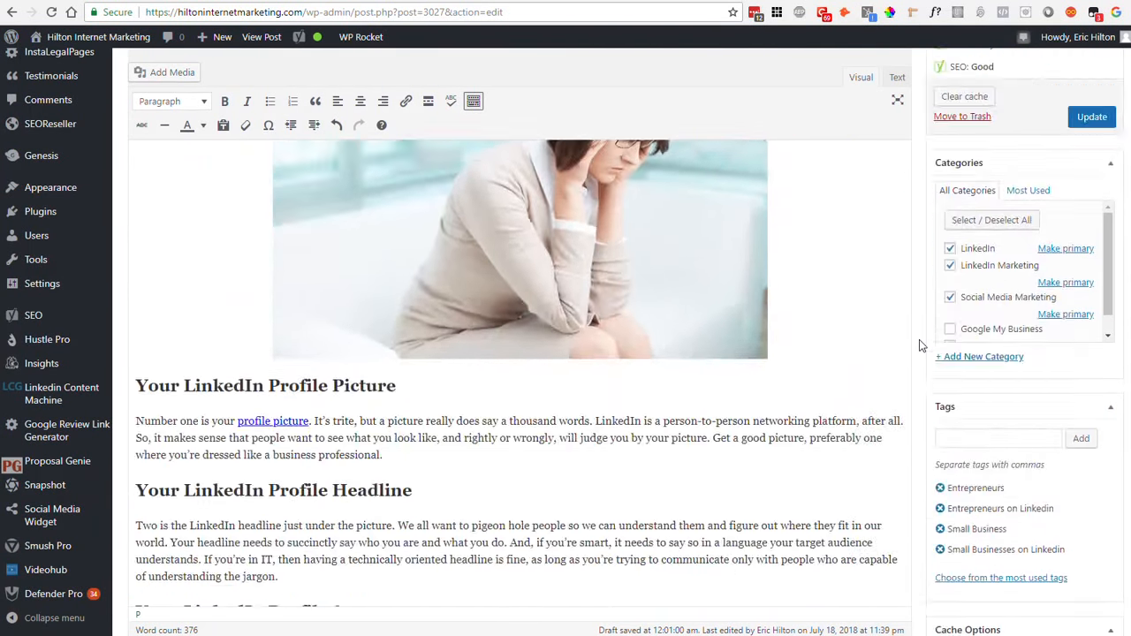
{"action": "scroll", "coordinate": [919, 344], "scroll_direction": "down", "scroll_amount": 4}
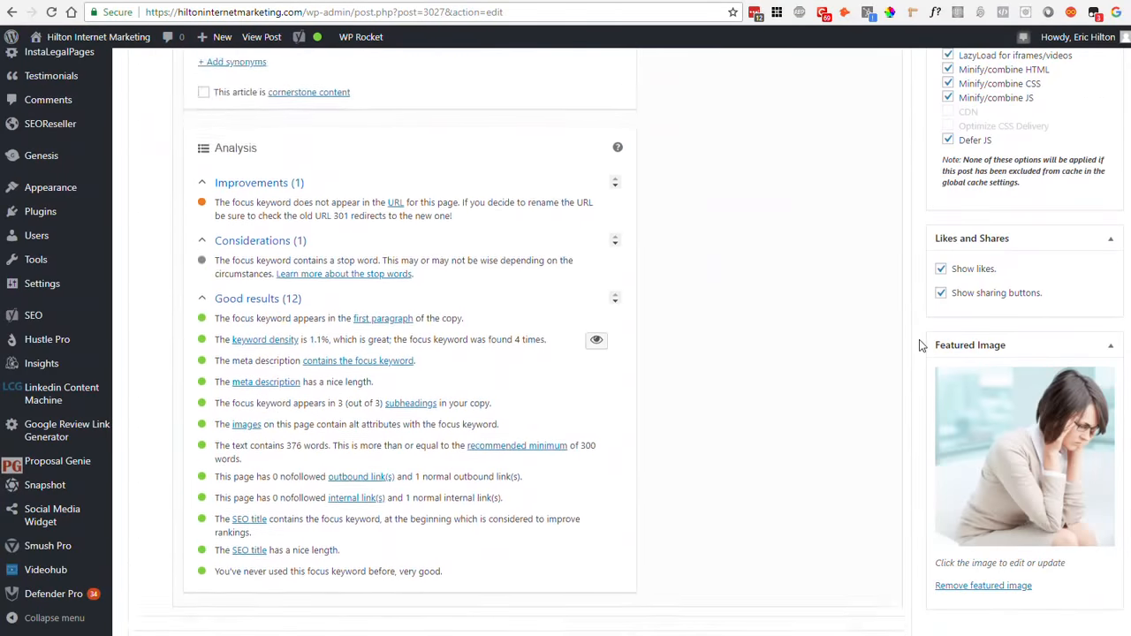
{"action": "scroll", "coordinate": [874, 397], "scroll_direction": "up", "scroll_amount": 20}
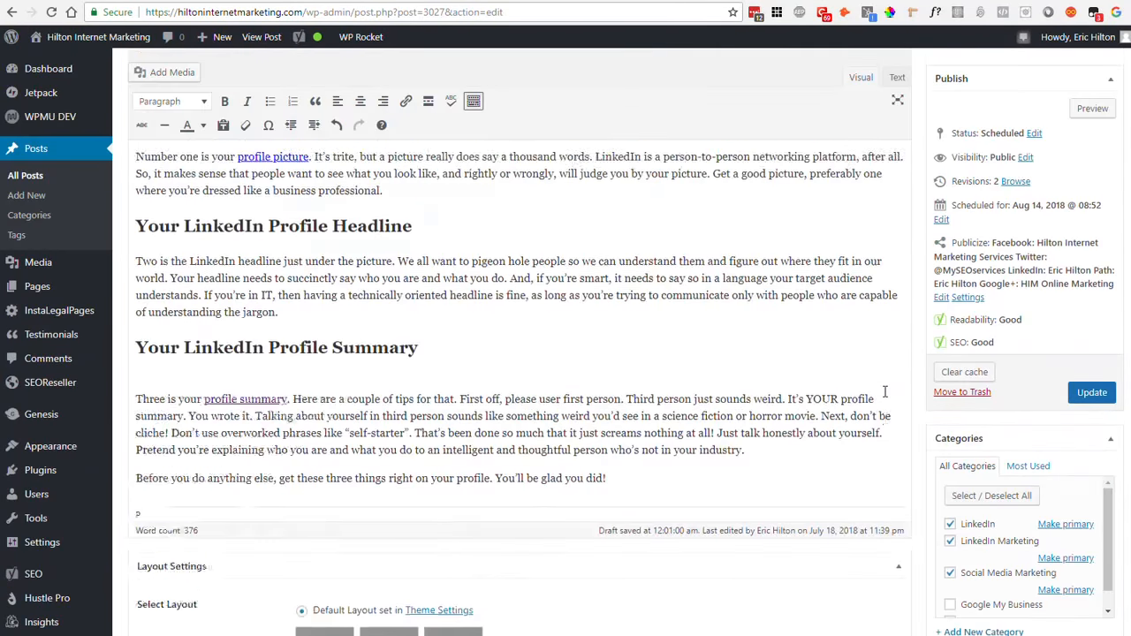
{"action": "scroll", "coordinate": [884, 392], "scroll_direction": "down", "scroll_amount": 3}
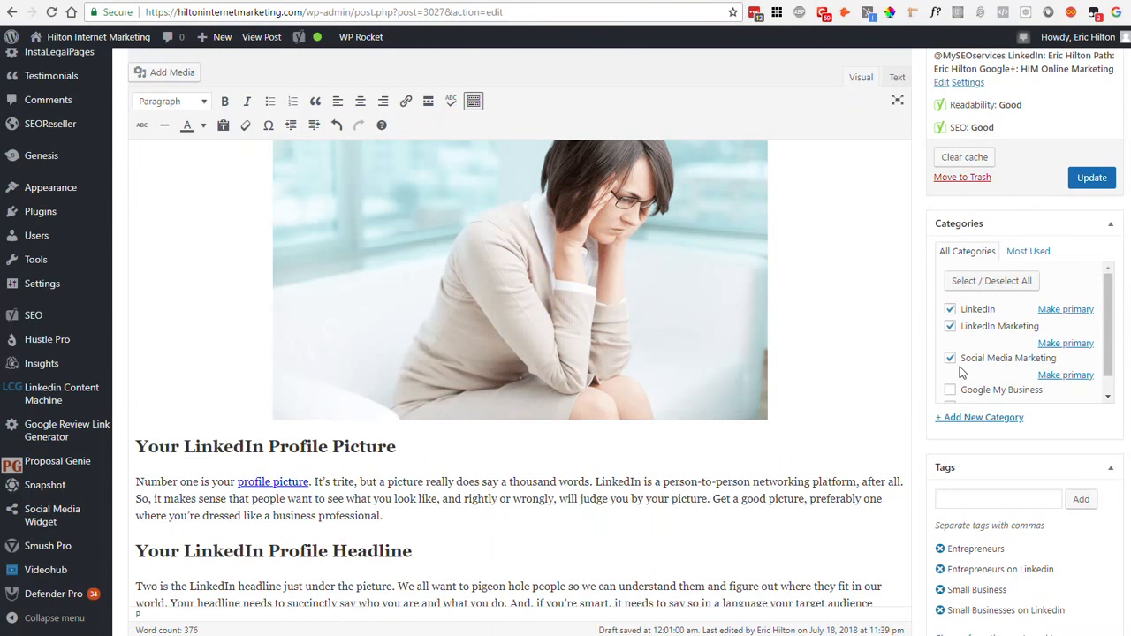
{"action": "scroll", "coordinate": [793, 330], "scroll_direction": "up", "scroll_amount": 3}
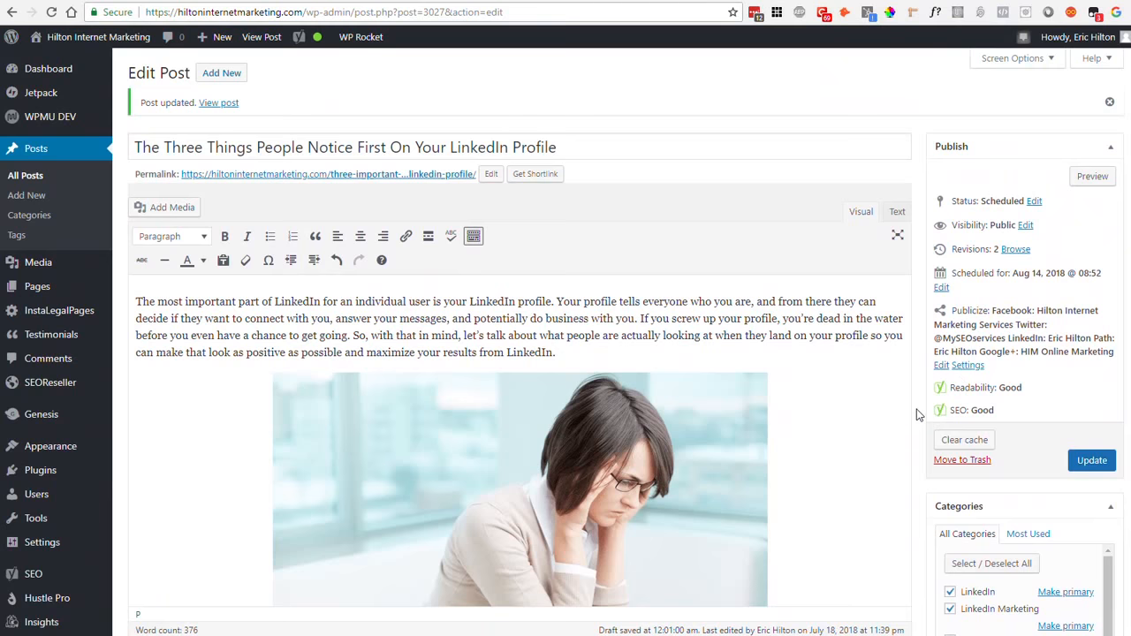
Examine the focus keyword analysis once more, covering the improvements, considerations and good results
{"action": "scroll", "coordinate": [917, 414], "scroll_direction": "down", "scroll_amount": 15}
{"action": "scroll", "coordinate": [917, 414], "scroll_direction": "down", "scroll_amount": 7}
{"action": "scroll", "coordinate": [916, 414], "scroll_direction": "up", "scroll_amount": 3}
{"action": "scroll", "coordinate": [916, 414], "scroll_direction": "down", "scroll_amount": 3}
{"action": "scroll", "coordinate": [916, 414], "scroll_direction": "up", "scroll_amount": 3}
{"action": "scroll", "coordinate": [916, 414], "scroll_direction": "down", "scroll_amount": 3}
{"action": "scroll", "coordinate": [916, 415], "scroll_direction": "up", "scroll_amount": 4}
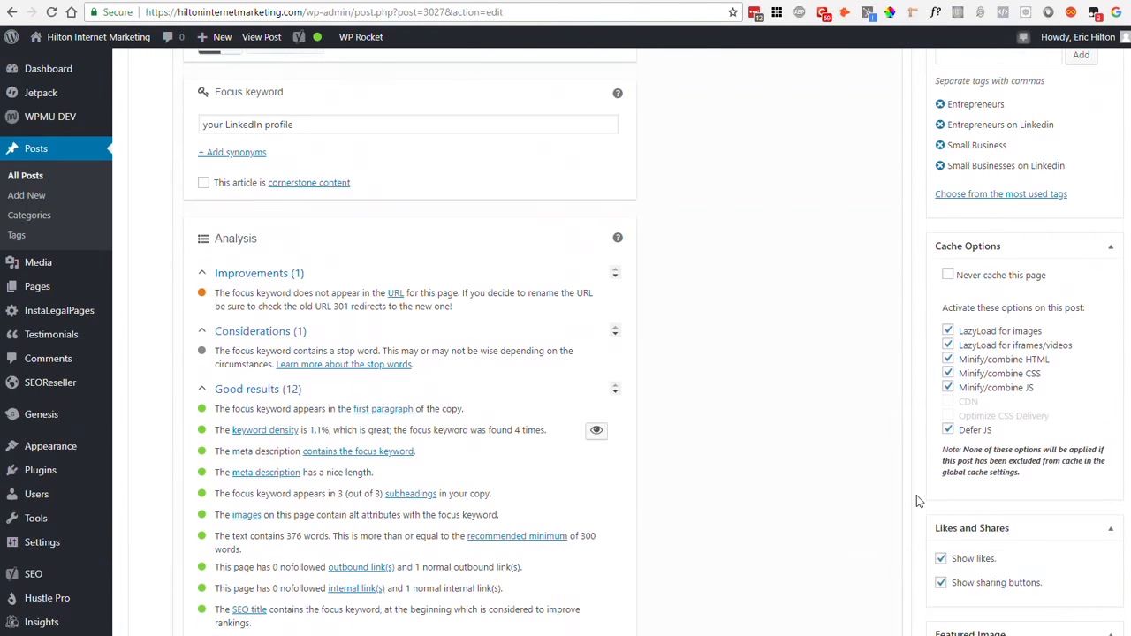
{"action": "scroll", "coordinate": [916, 500], "scroll_direction": "down", "scroll_amount": 2}
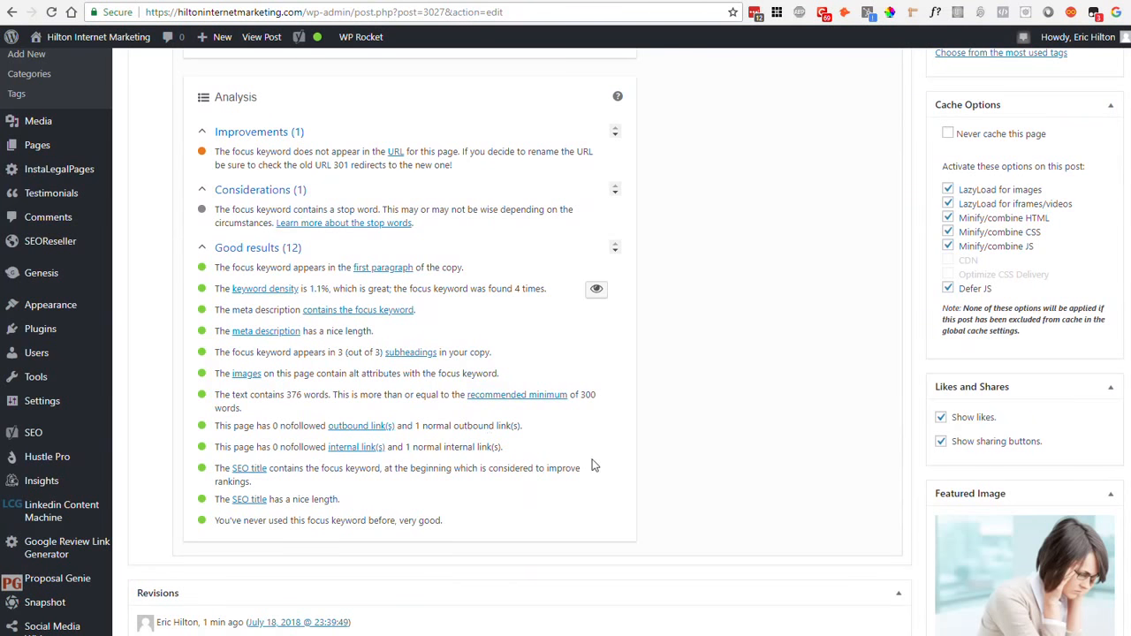
Update the scheduled LinkedIn profile post, saving it without viewing the proofreader's suggestions
{"action": "scroll", "coordinate": [818, 460], "scroll_direction": "up", "scroll_amount": 10}
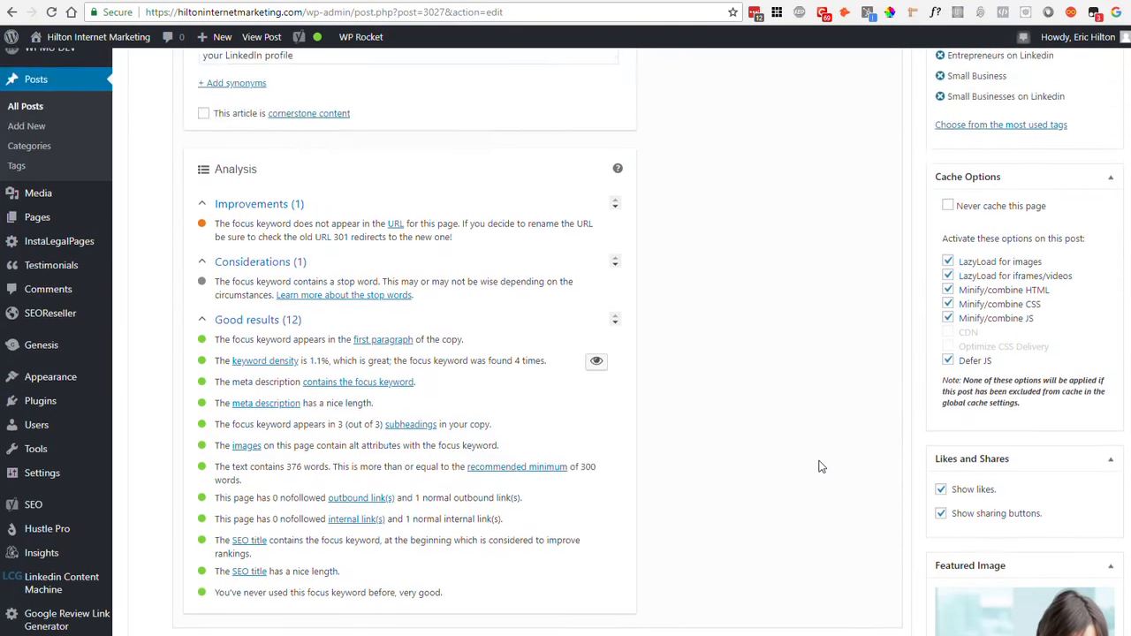
{"action": "scroll", "coordinate": [870, 478], "scroll_direction": "up", "scroll_amount": 10}
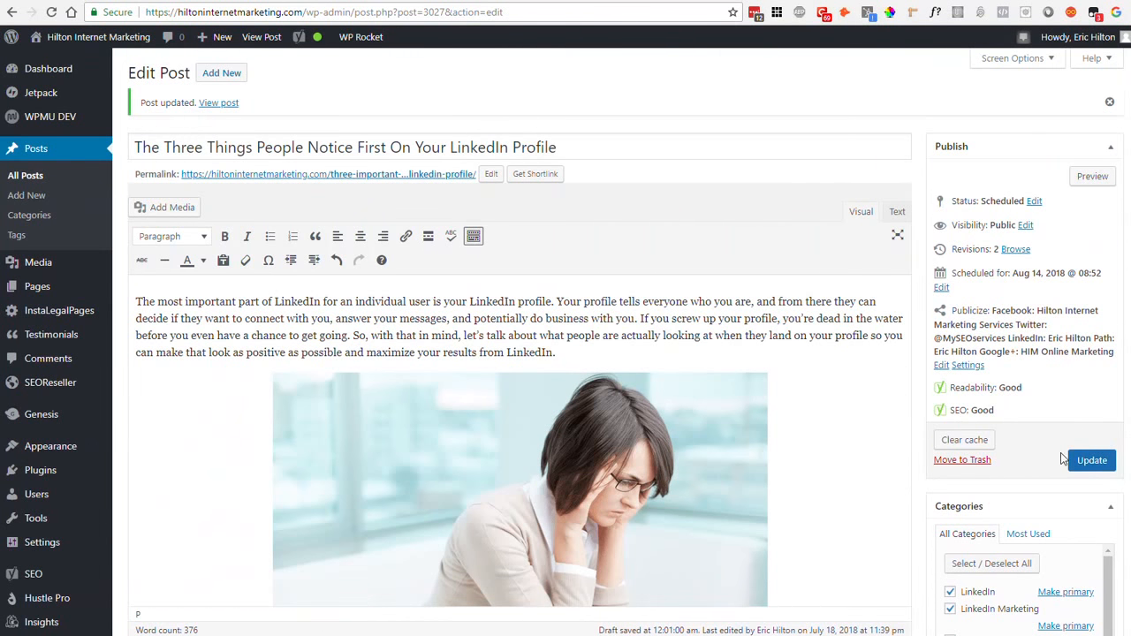
{"action": "left_click", "coordinate": [1092, 466]}
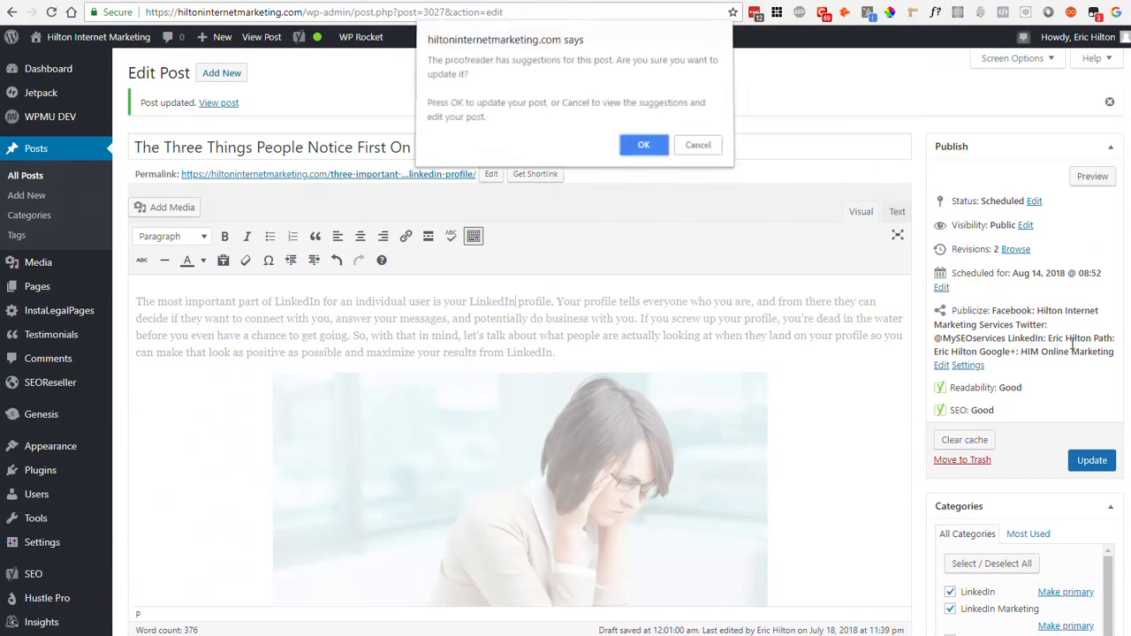
{"action": "left_click", "coordinate": [654, 148]}
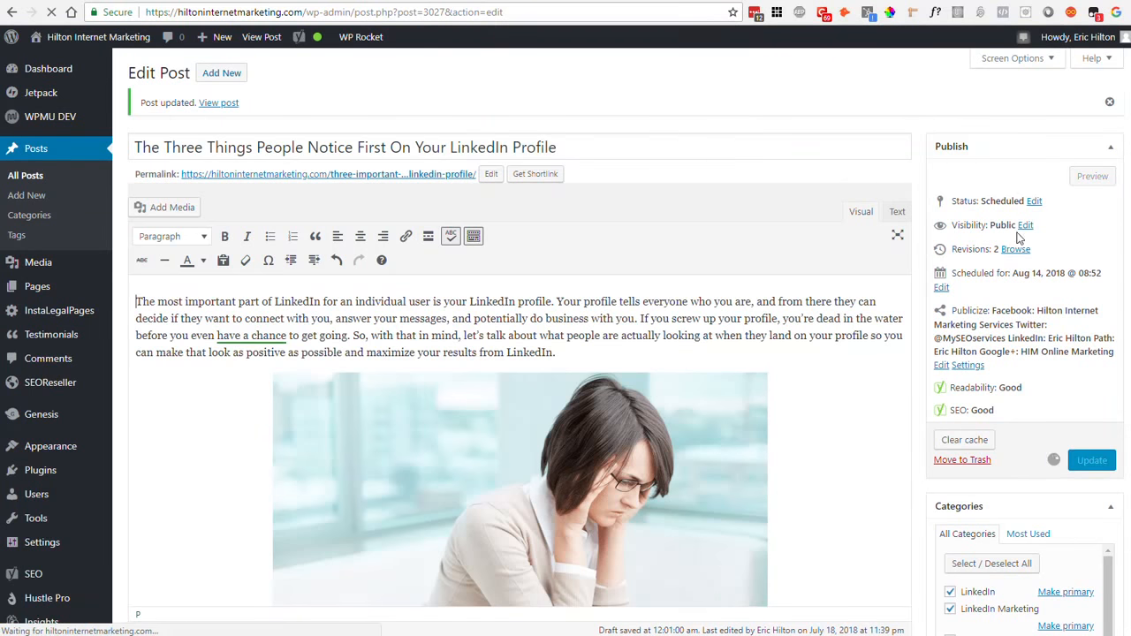